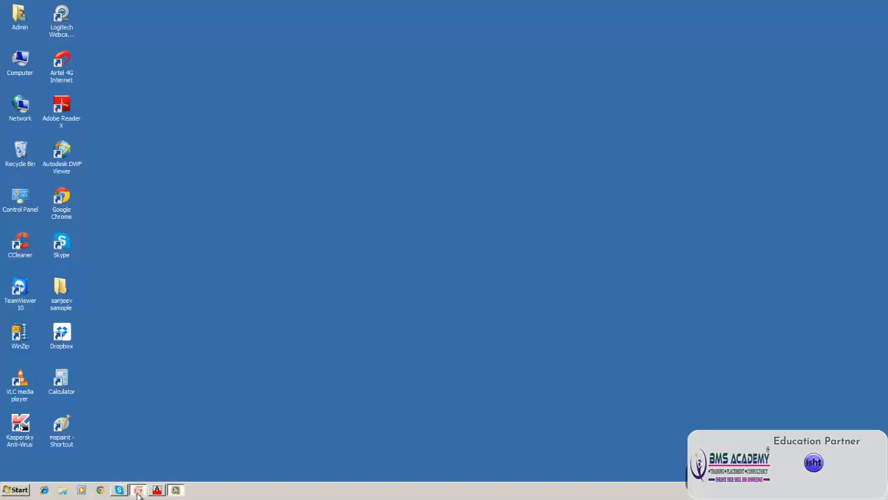
Step: Show the Lesson-05 (Layers) slide of the PowerPoint presentation and switch to AutoCAD
left_click(59, 242)
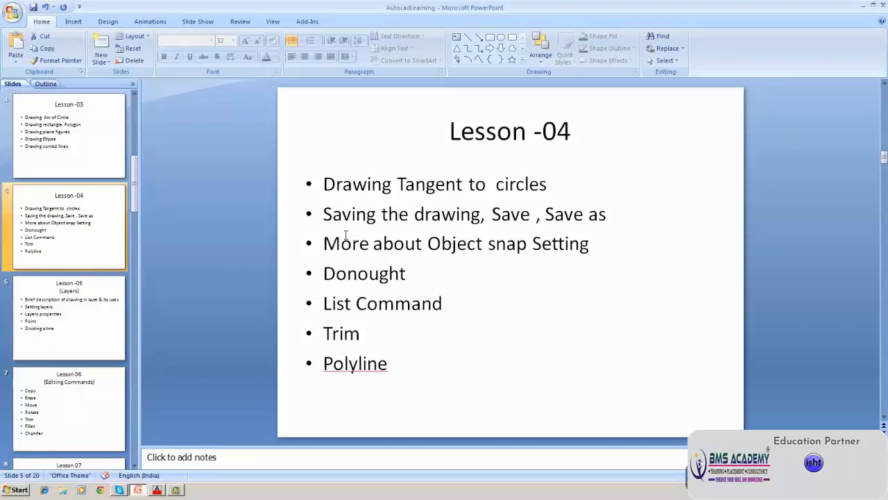
left_click(53, 307)
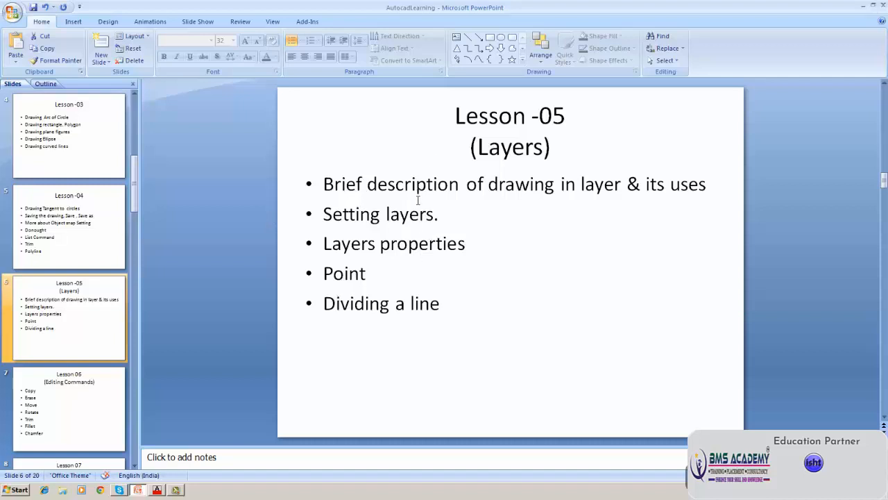
mouse_move(157, 490)
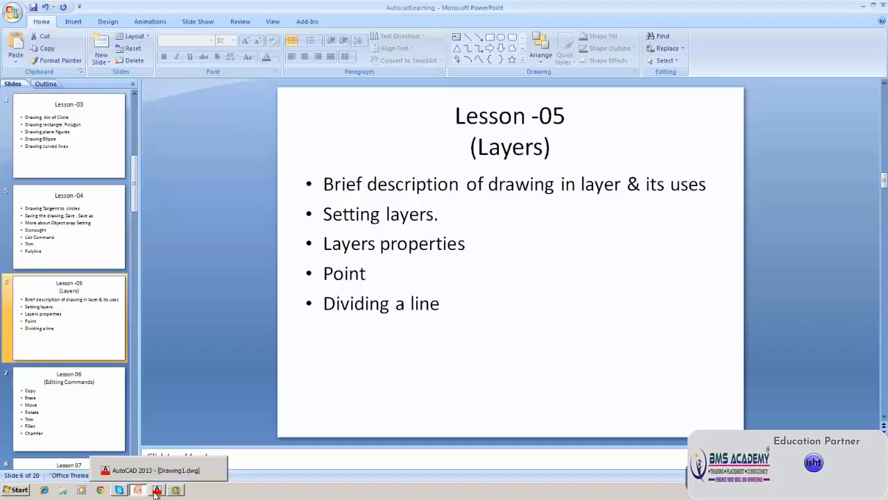
left_click(156, 490)
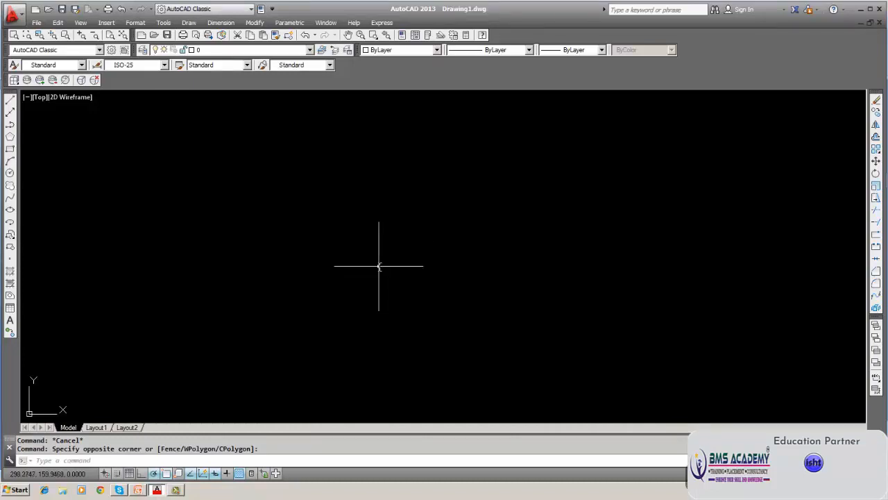
Step: Open the AutoCAD Help with the HELP command and search its topics for "point"
type("HELP")
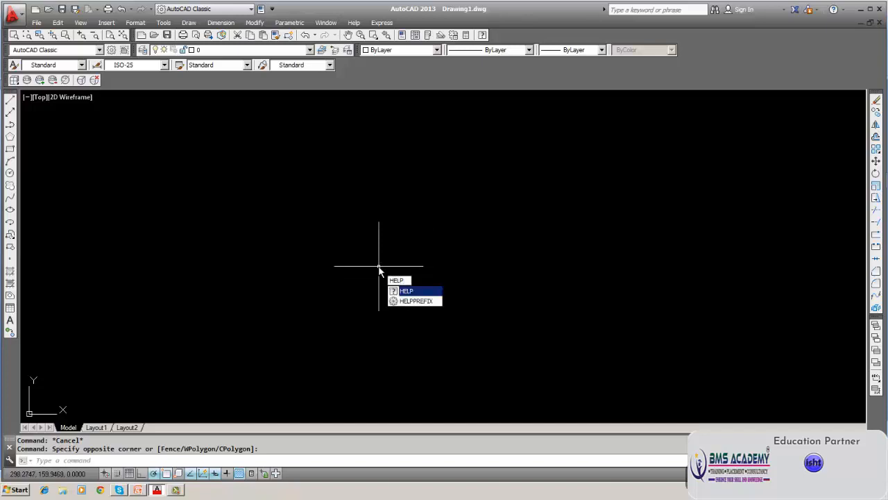
key("Return")
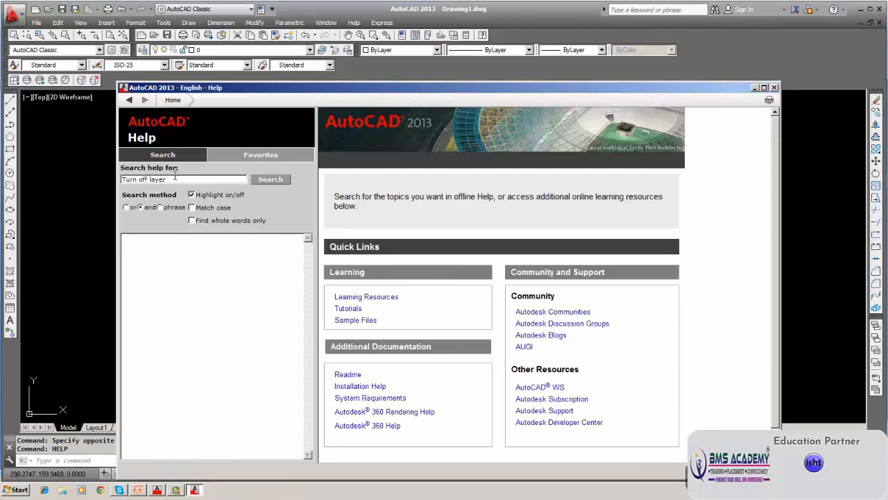
double_click(175, 177)
key("BackSpace")
key("BackSpace")
key("BackSpace")
key("BackSpace")
key("BackSpace")
key("BackSpace")
key("BackSpace")
key("BackSpace")
key("BackSpace")
key("BackSpace")
type("point")
left_click(260, 181)
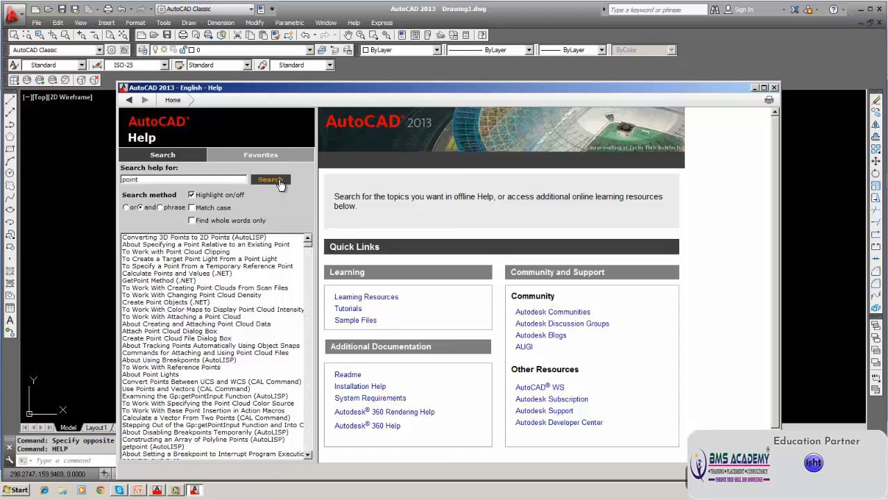
left_click(360, 299)
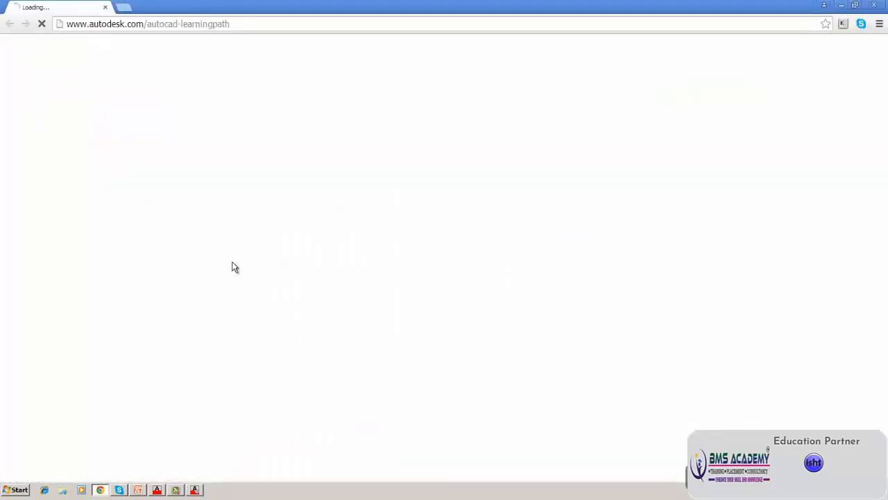
left_click(874, 5)
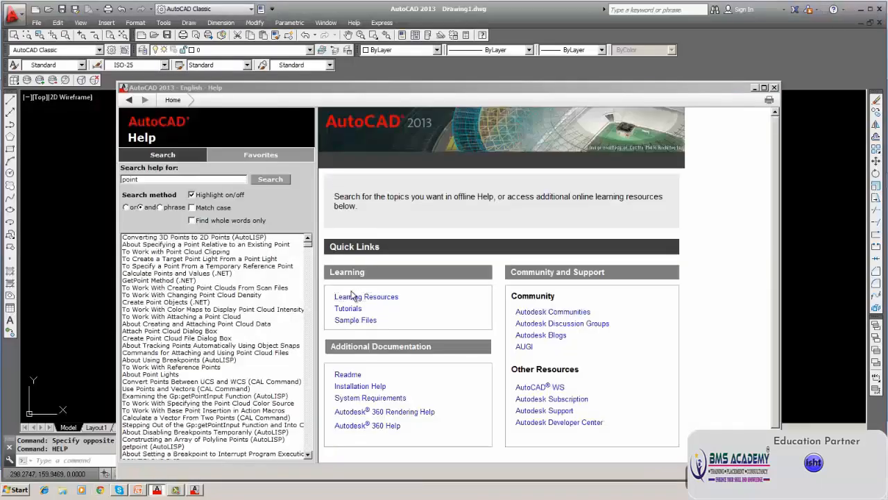
key("Escape")
key("Escape")
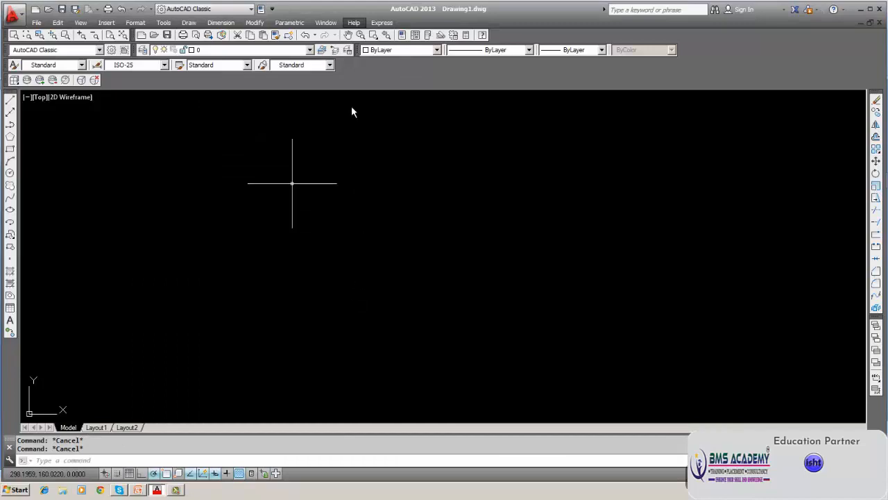
Step: Reopen the Help window and repeat the search for "point"
left_click(354, 22)
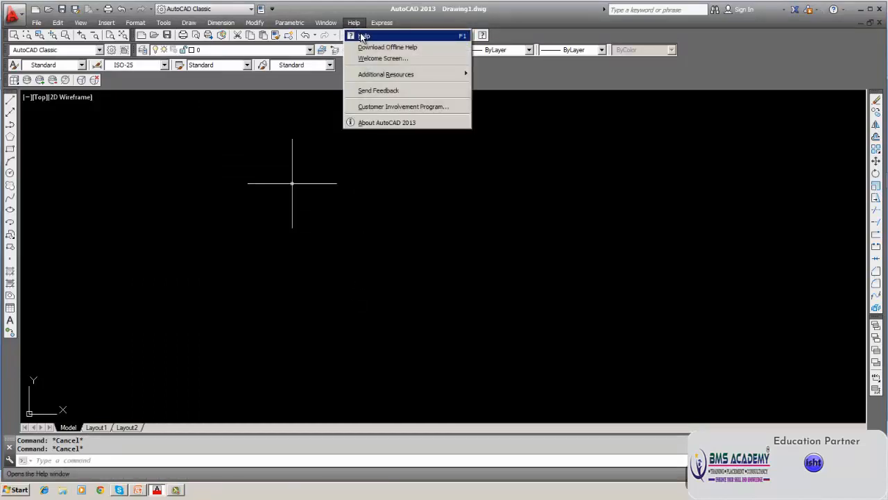
left_click(356, 34)
left_click(175, 154)
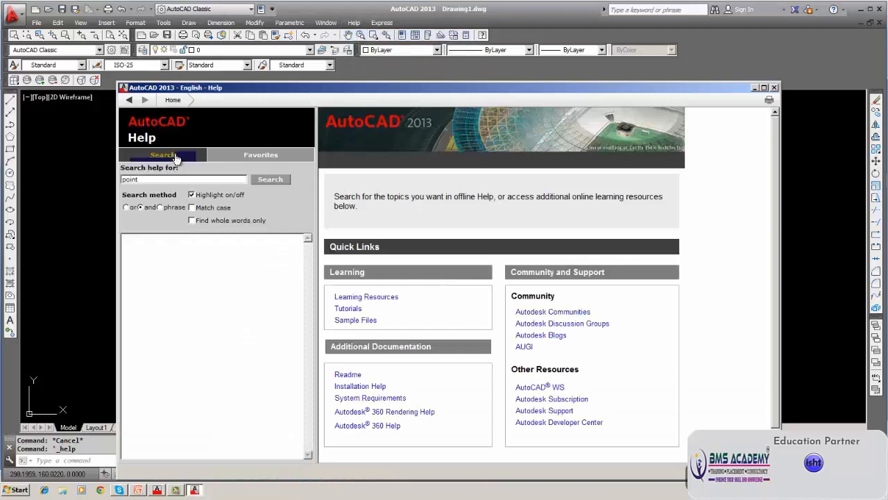
left_click(270, 179)
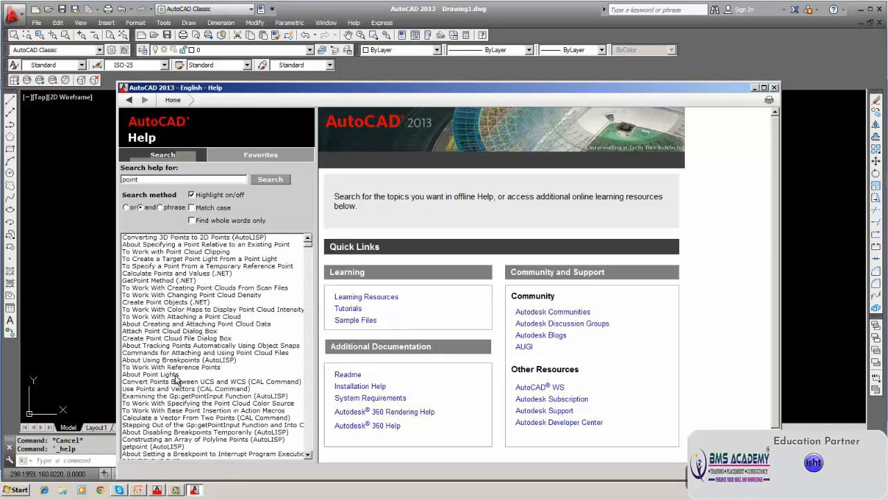
Step: Search the Help for "pdmode", read the PDMODE topic on point display values, and close Help
double_click(160, 179)
key("BackSpace")
type("pdmode")
left_click(270, 180)
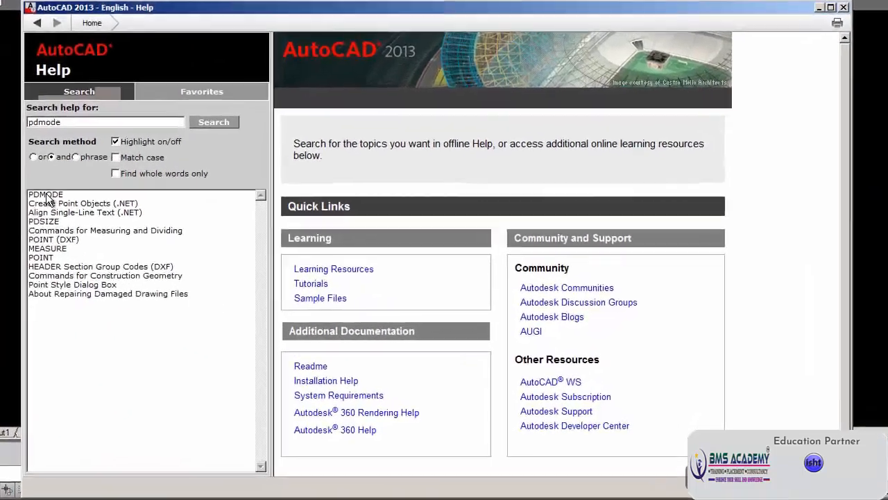
left_click(138, 237)
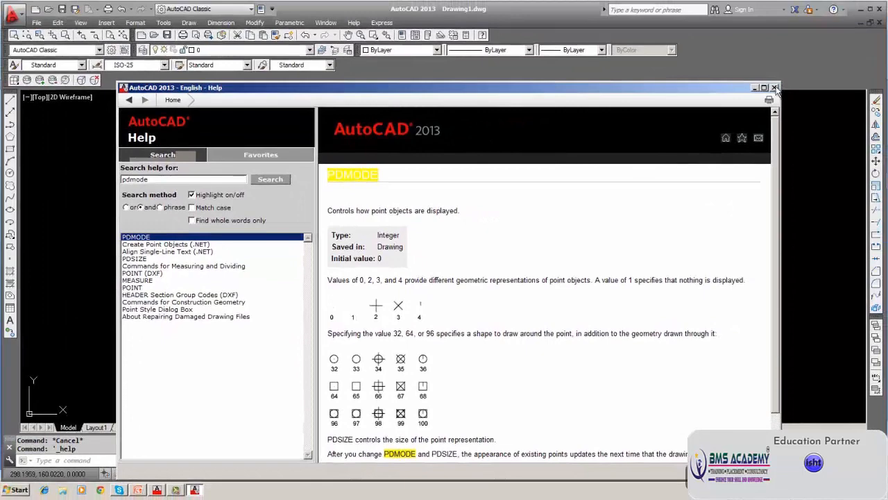
left_click(774, 88)
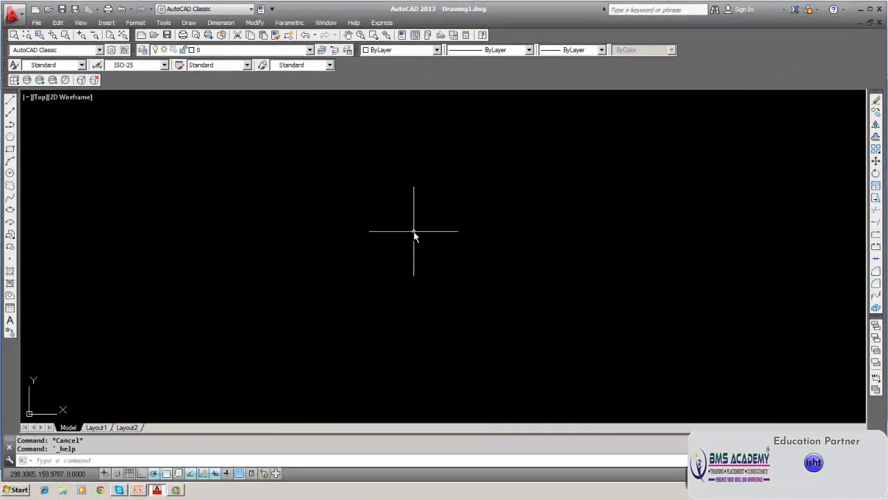
type("PDMOD")
type("e")
key("Return")
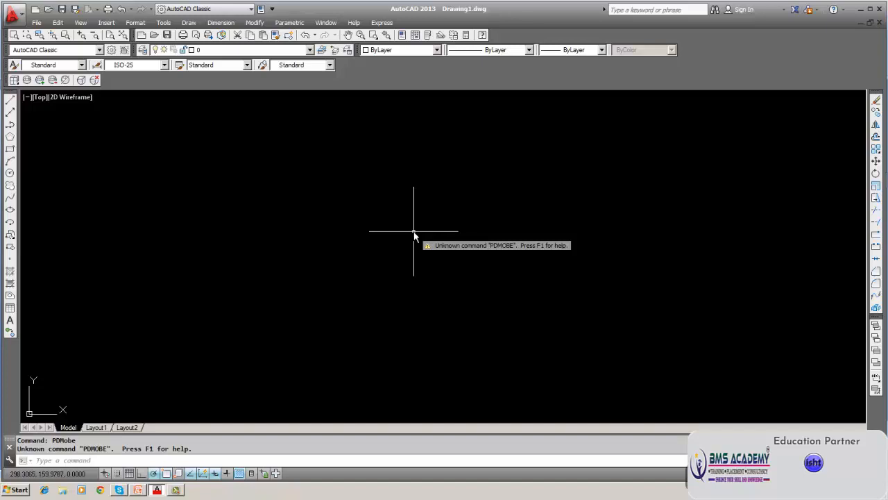
Step: Run the PDMODE command and accept 0 as the point display value
type("pdmode")
key("Return")
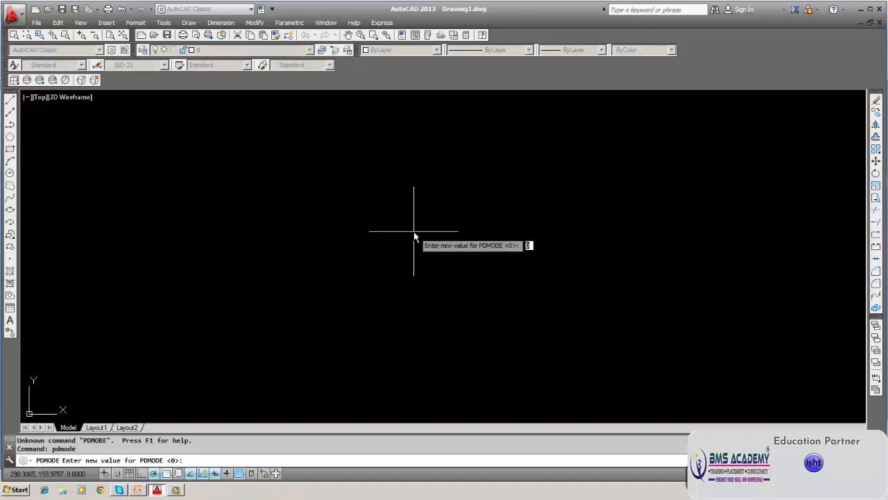
key("Return")
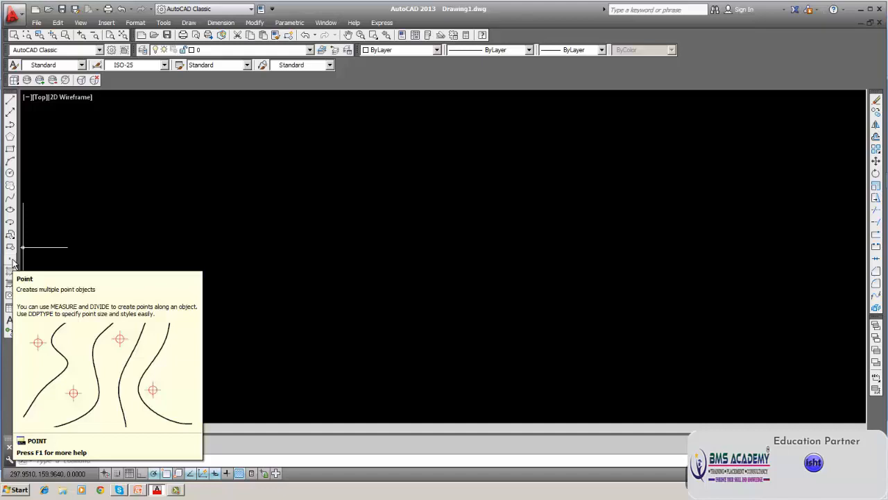
left_click(187, 23)
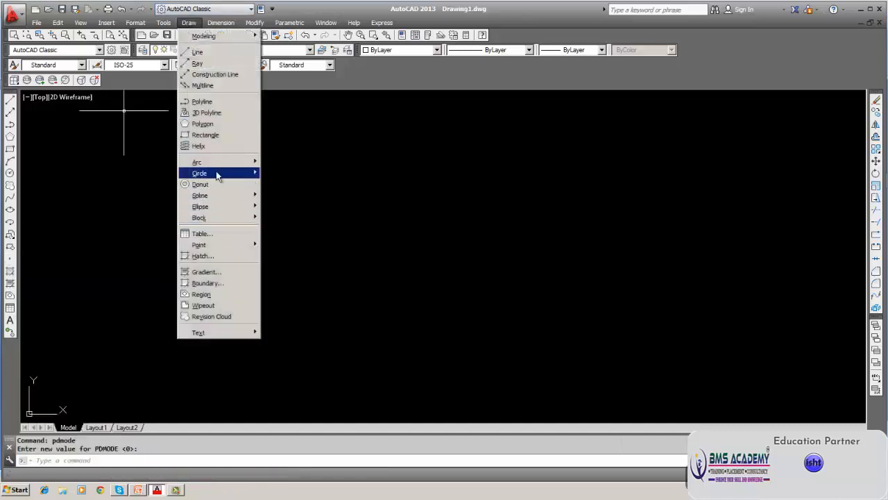
mouse_move(216, 250)
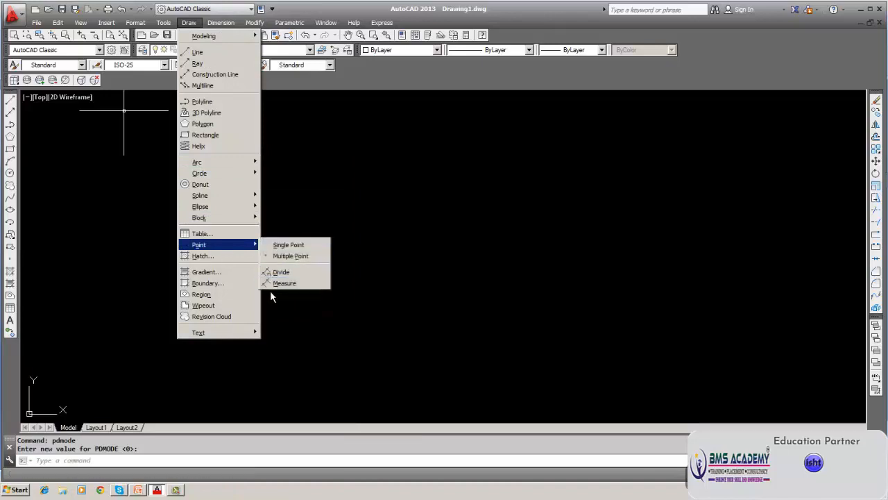
left_click(374, 162)
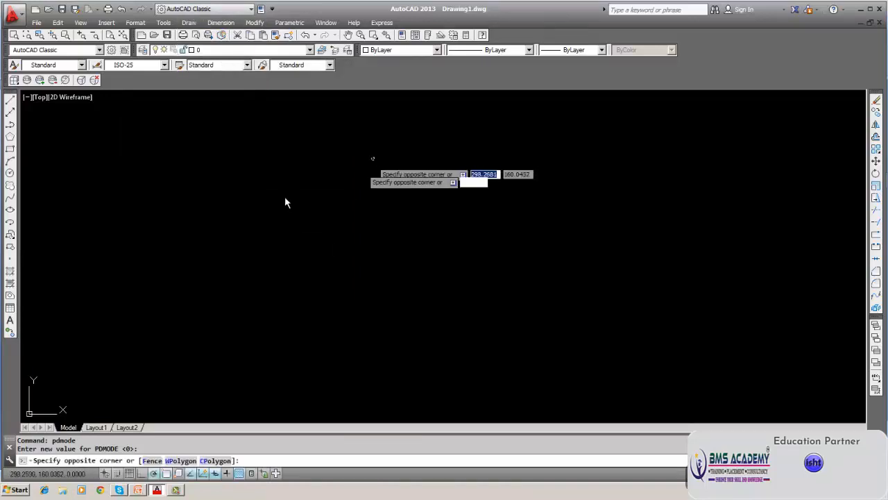
left_click(287, 198)
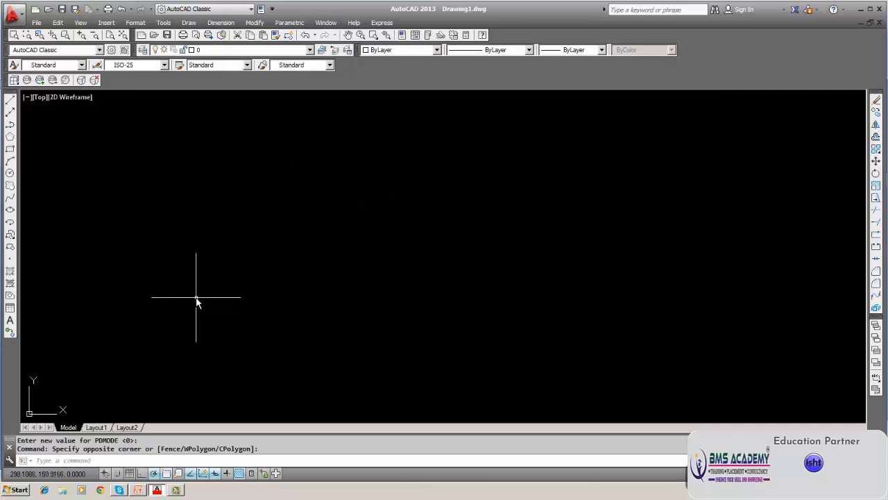
Step: Create a point object at coordinates 298,160 with the POINT command
left_click(125, 459)
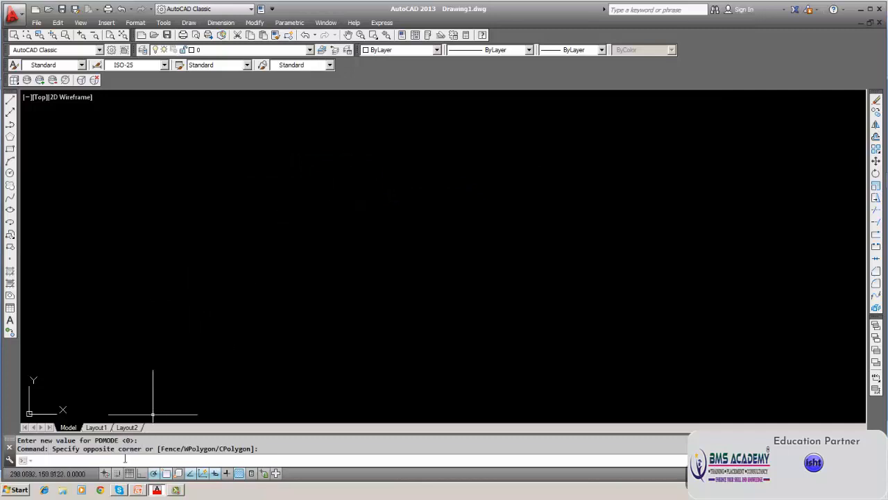
type("point")
key("Return")
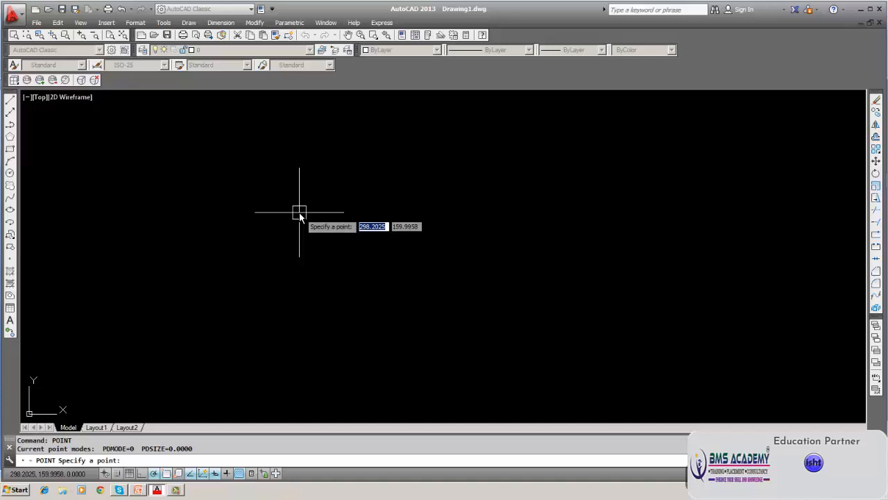
type("298")
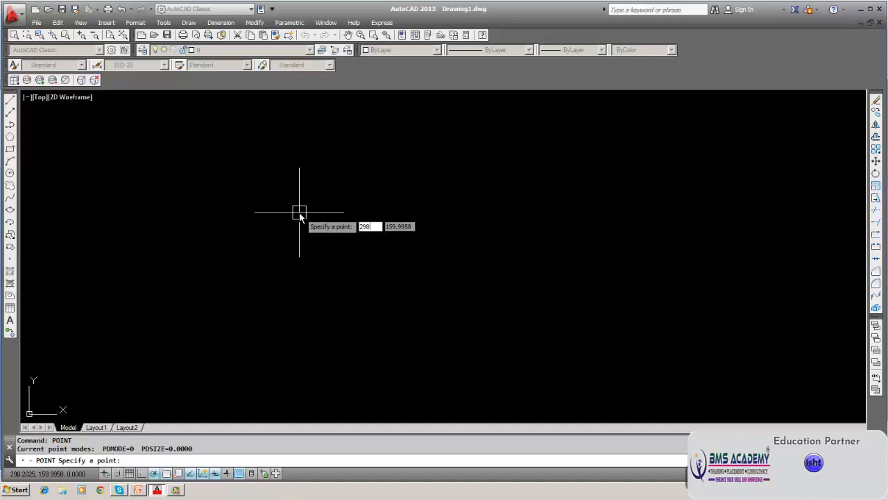
key("Tab")
type("160")
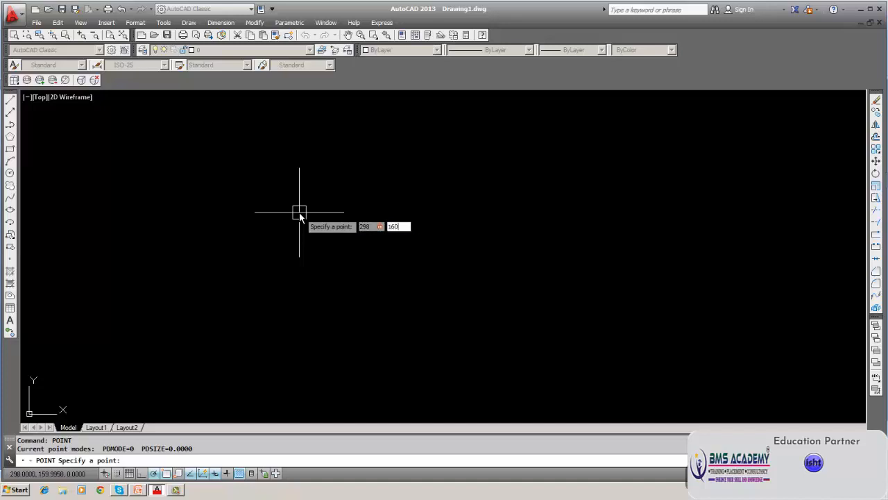
key("Return")
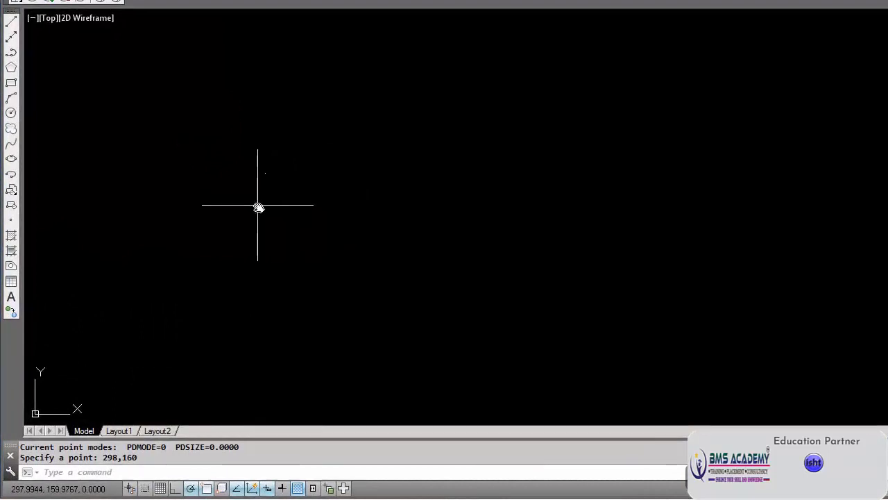
Step: Place two more points freehand with the POINT command, at about 298.06,159.98 and 298.12,160.01
type("POINT")
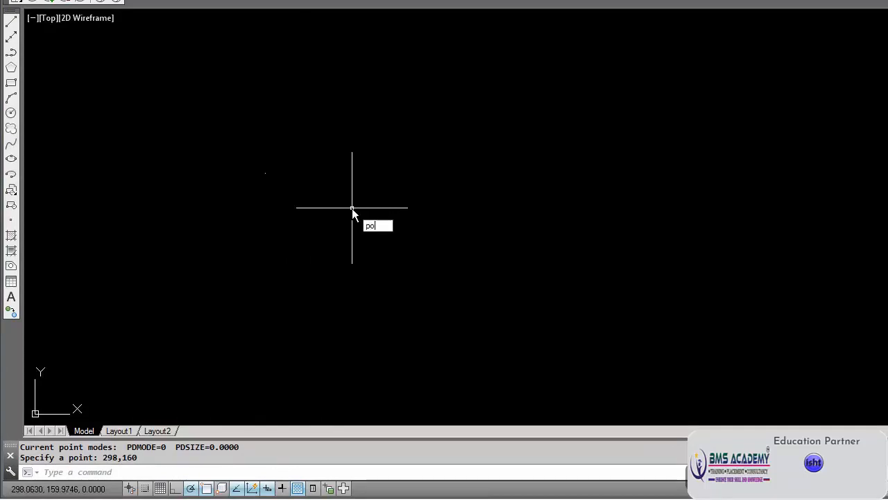
key("Return")
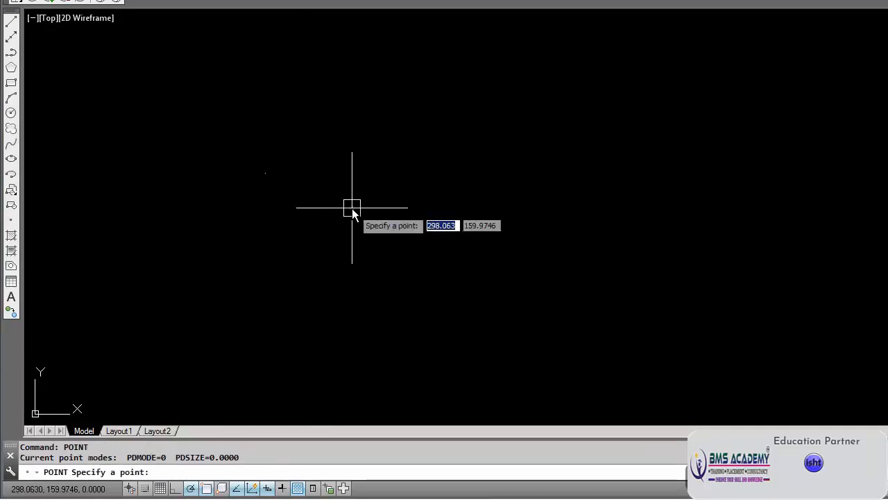
left_click(350, 201)
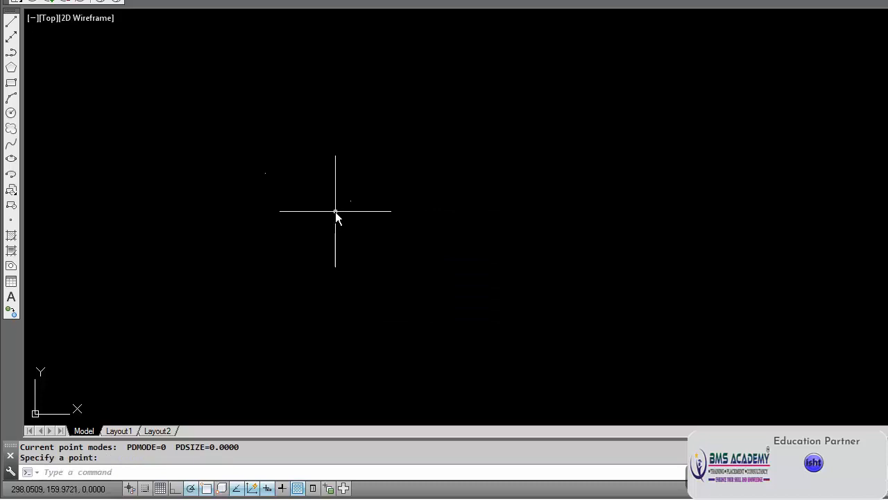
key("Return")
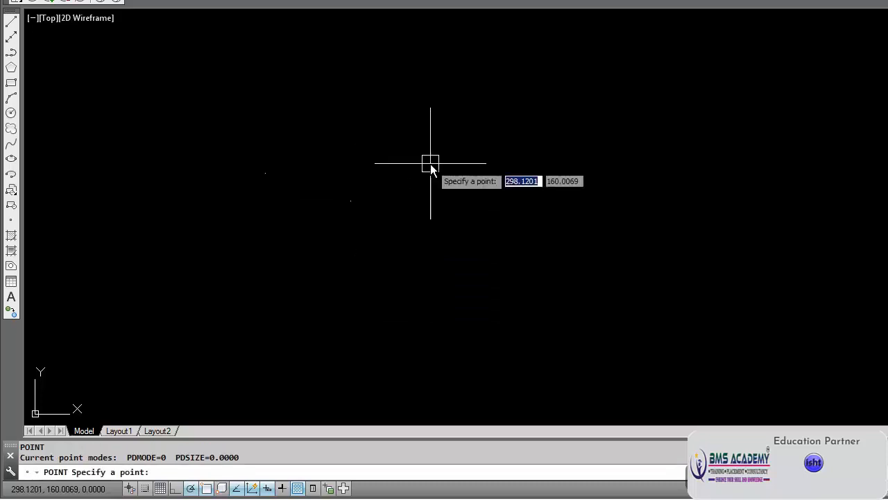
left_click(430, 164)
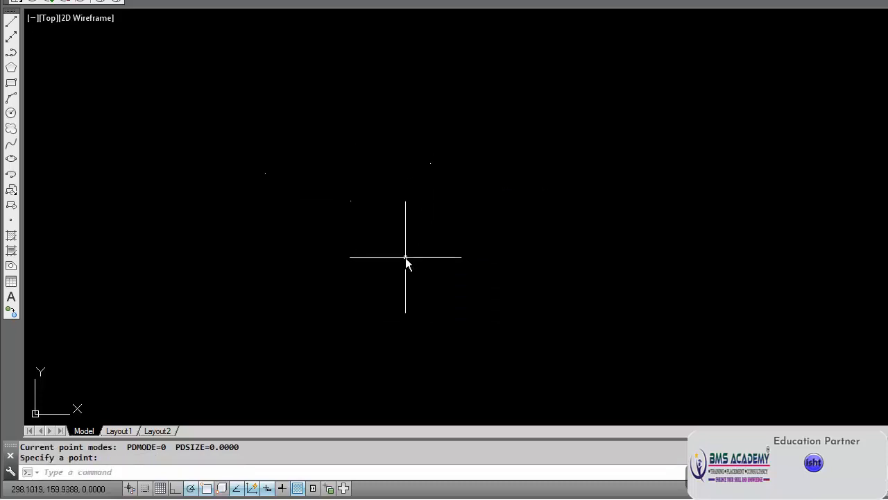
key("Escape")
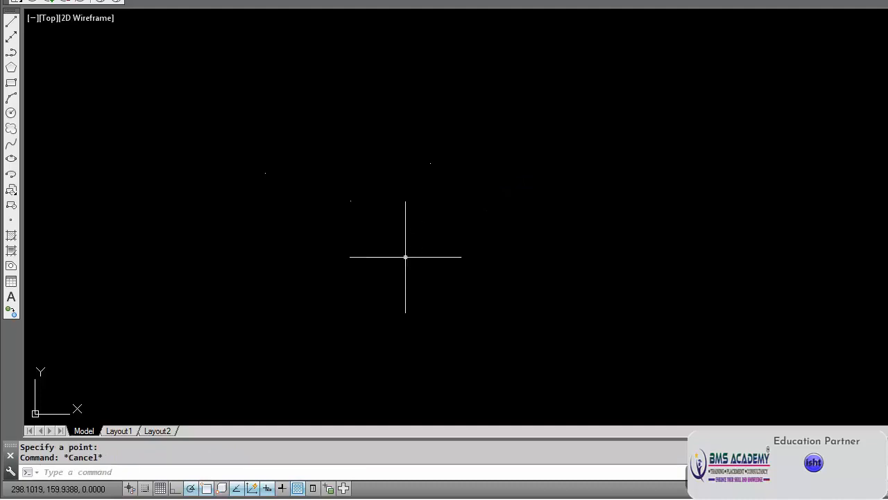
Step: Place seven more points freehand beside and below the existing ones with the Multiple Point command
left_click(190, 24)
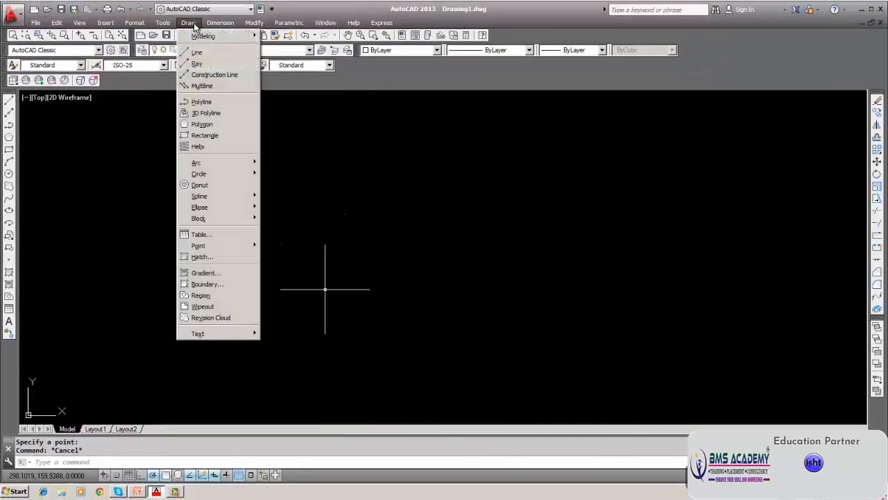
mouse_move(197, 247)
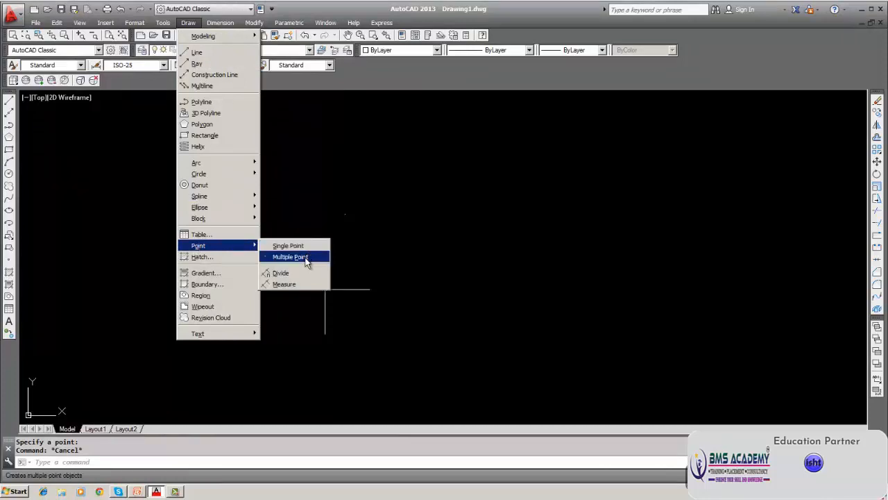
left_click(305, 258)
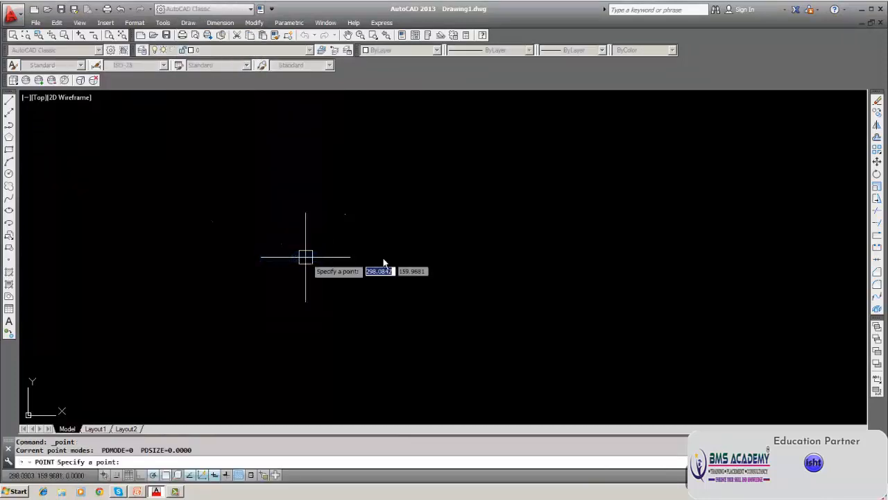
left_click(451, 253)
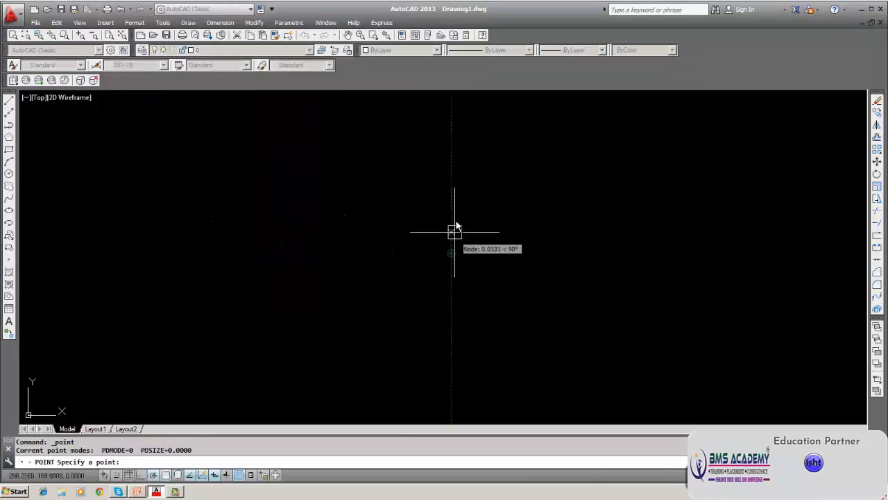
left_click(512, 252)
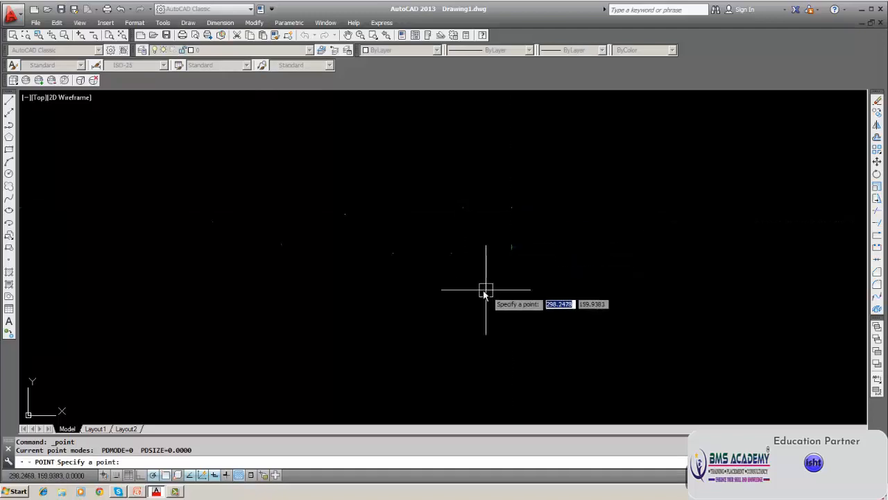
left_click(484, 290)
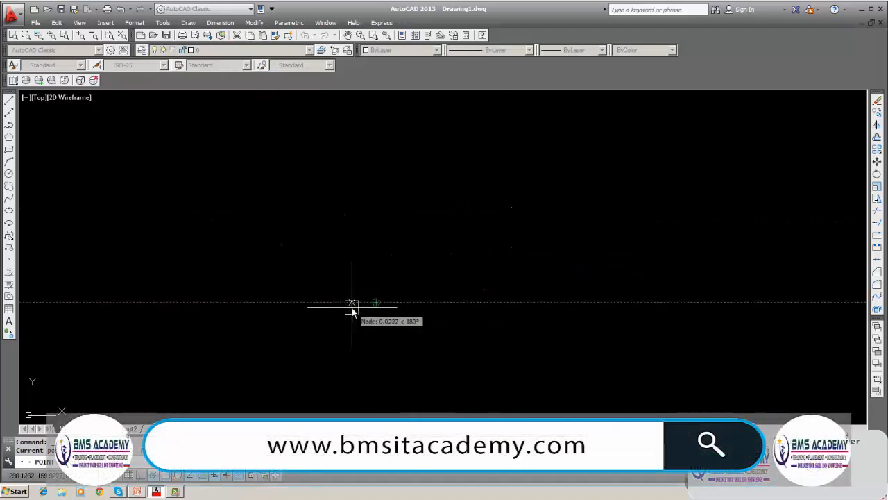
key("Return")
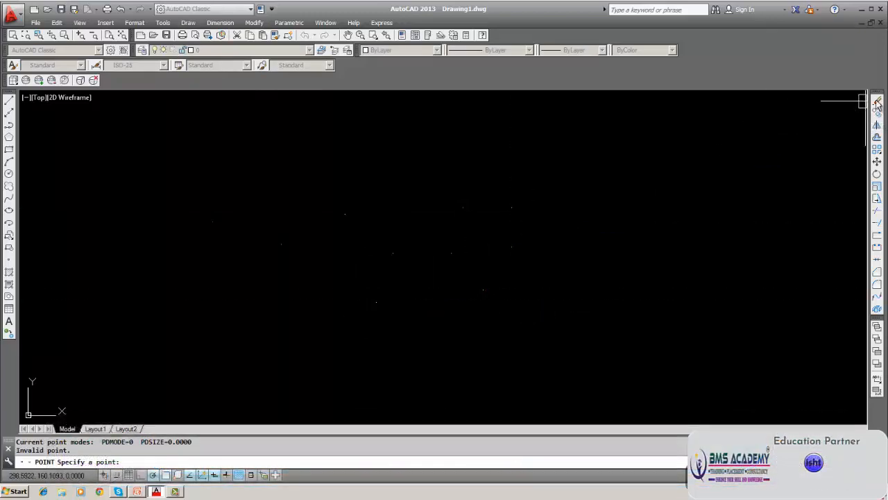
Step: Erase all the points in the drawing using a Window selection around them
left_click(877, 100)
type("w")
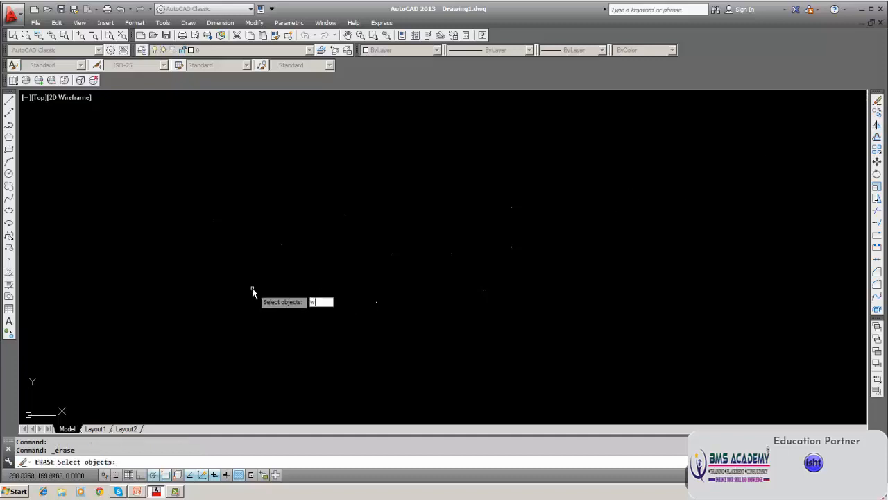
key("Return")
left_click(188, 162)
left_click(588, 325)
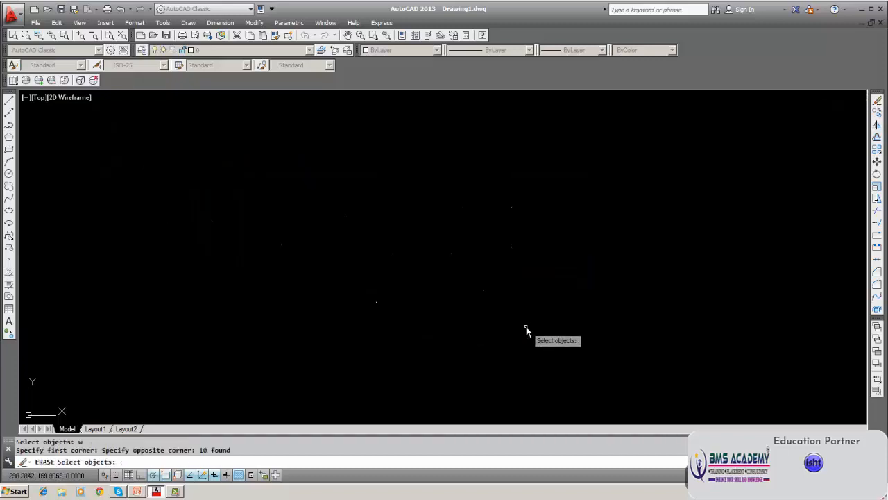
key("Return")
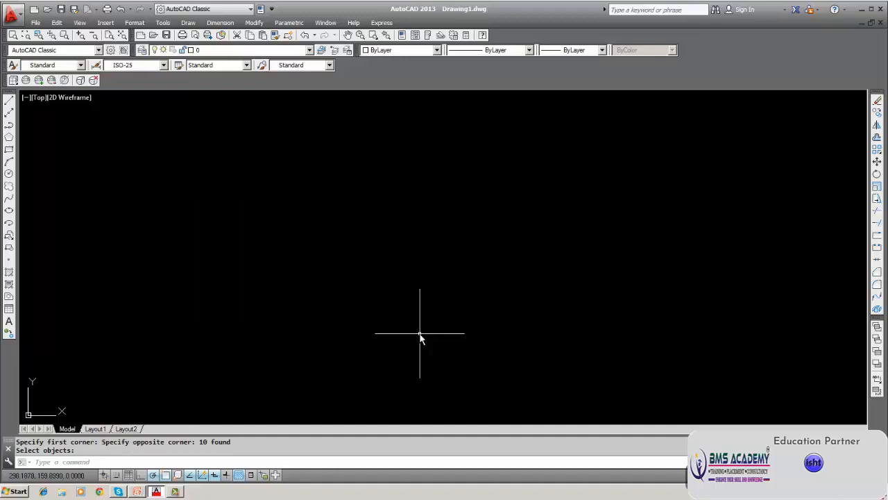
Step: Set the PDMODE point display value to 1
type("PDMode")
key("Return")
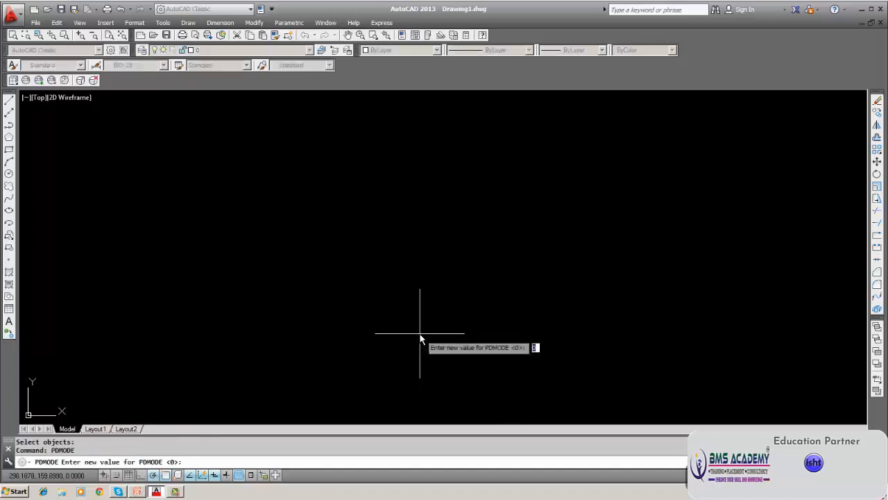
type("1")
key("Return")
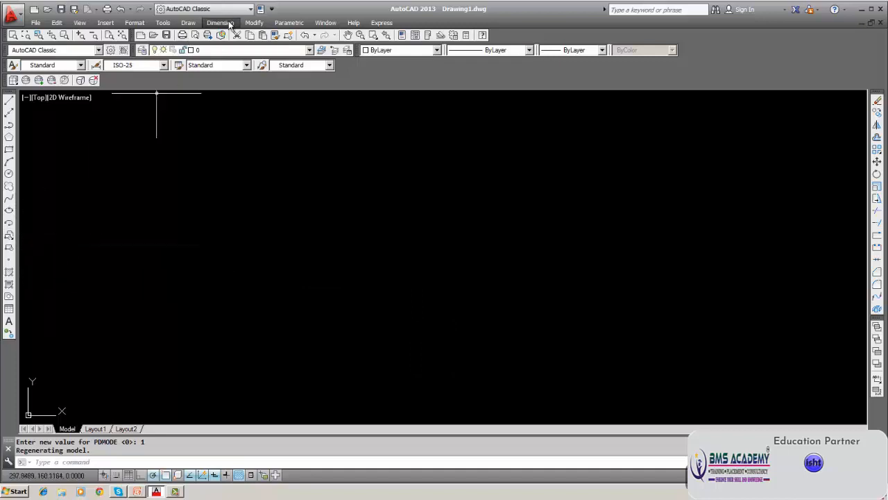
Step: Place six points freehand in the empty drawing with the Multiple Point command, and end the command
left_click(187, 22)
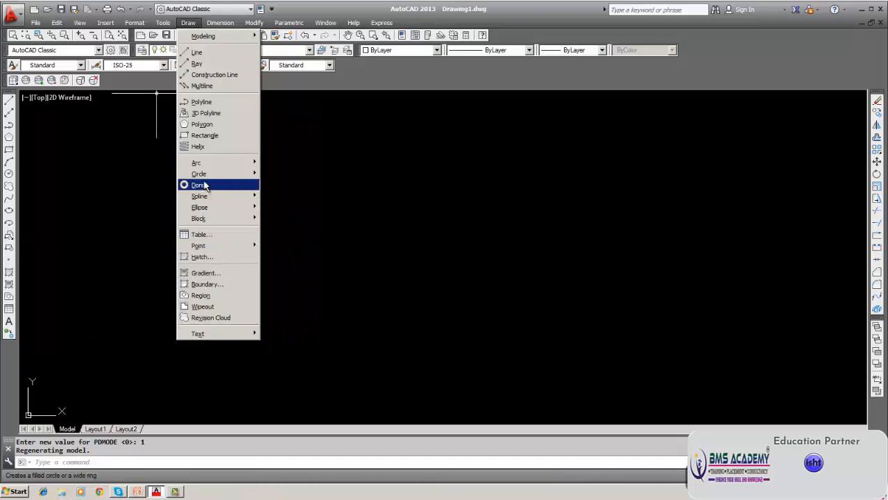
mouse_move(202, 246)
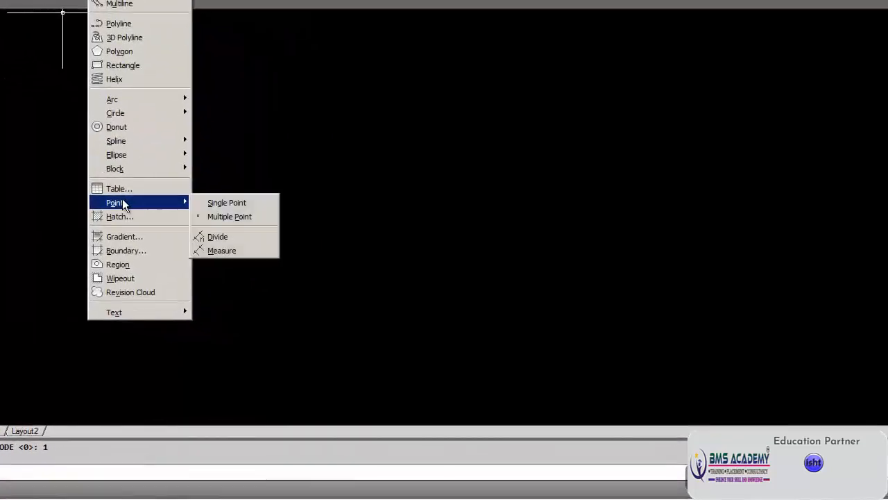
left_click(215, 216)
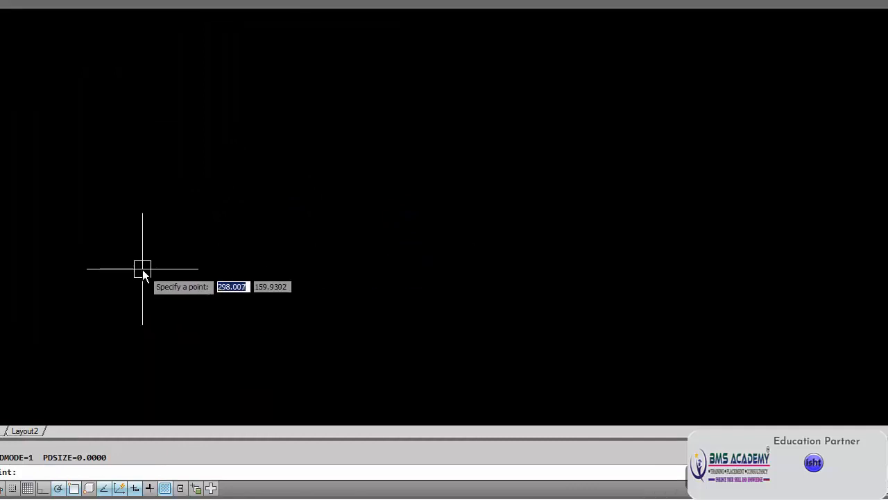
key("Return")
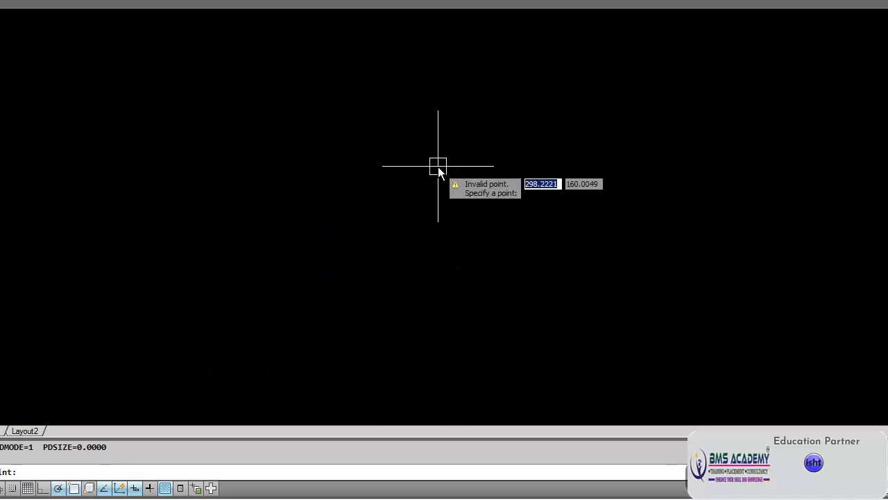
key("Escape")
Step: Set the PDMODE point display value to 0
type("pdmode")
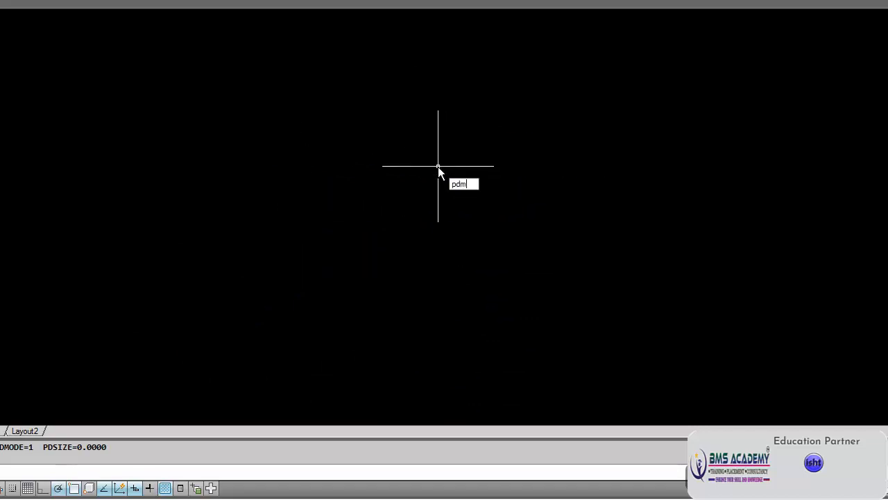
key("Return")
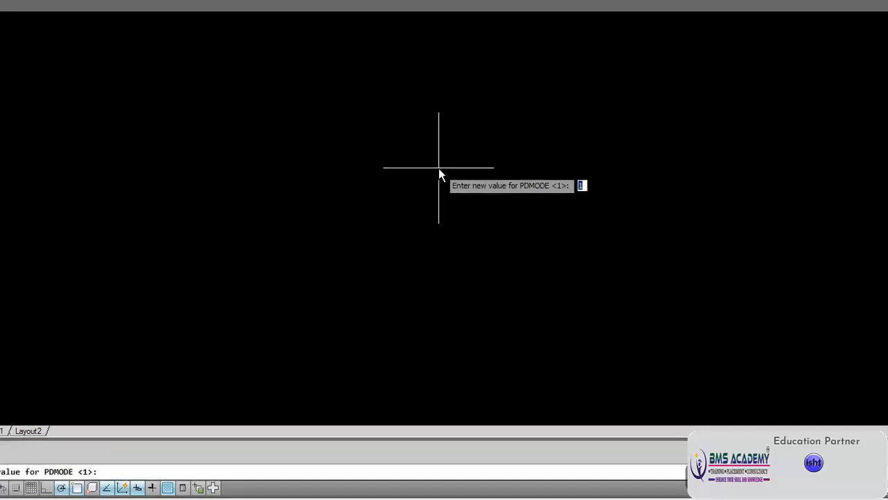
type("0")
key("Return")
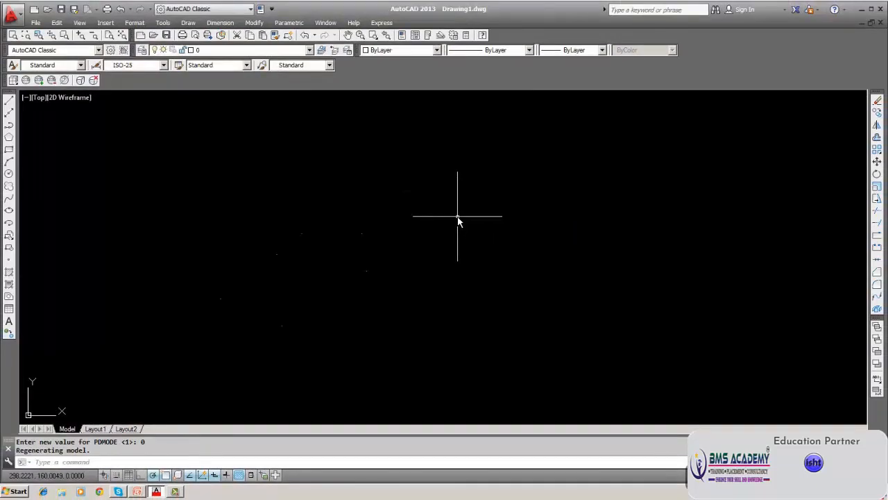
Step: Erase the six dot points using a Window selection around them
left_click(877, 102)
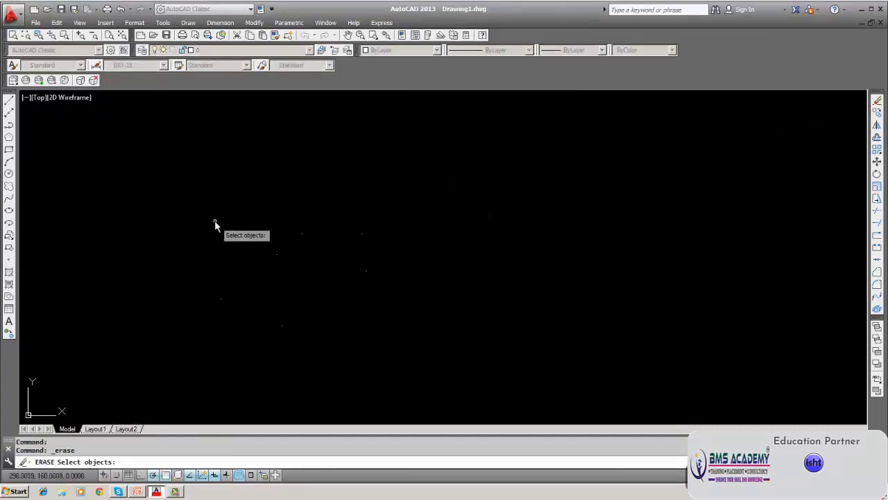
type("w")
key("Return")
left_click(171, 186)
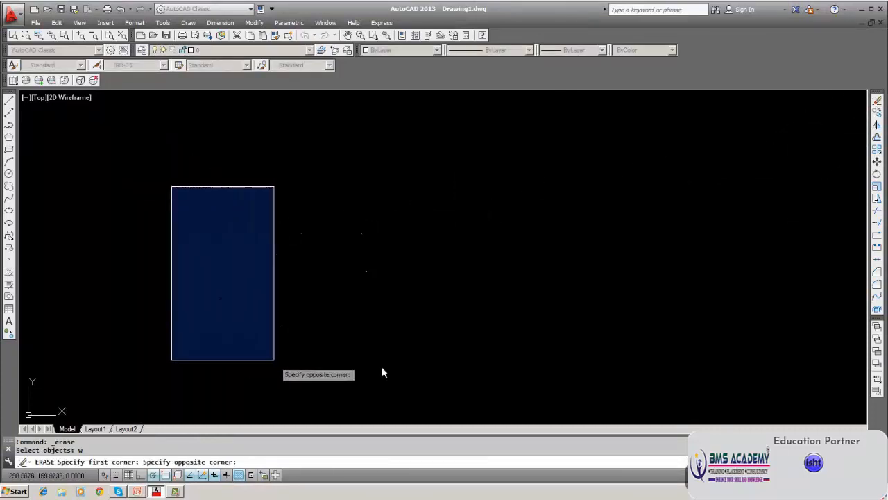
left_click(424, 369)
key("Return")
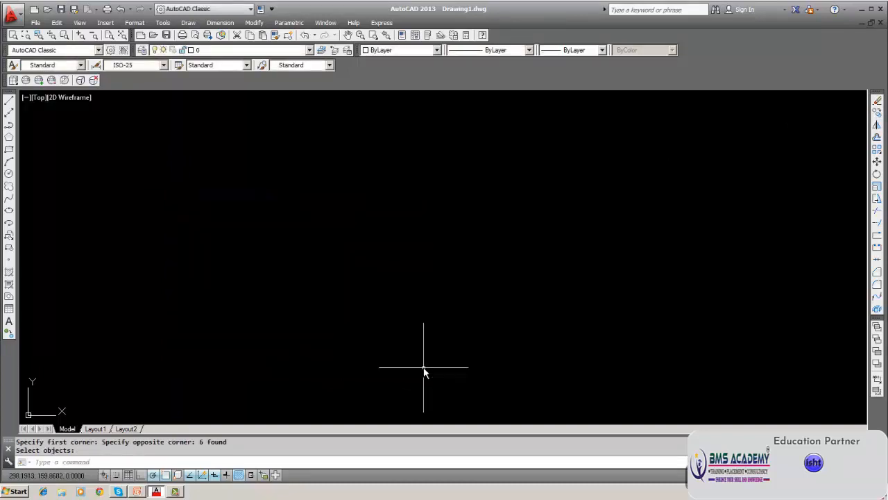
Step: Set the PDMODE point display value to 2
type("PDMODE")
key("Return")
type("2")
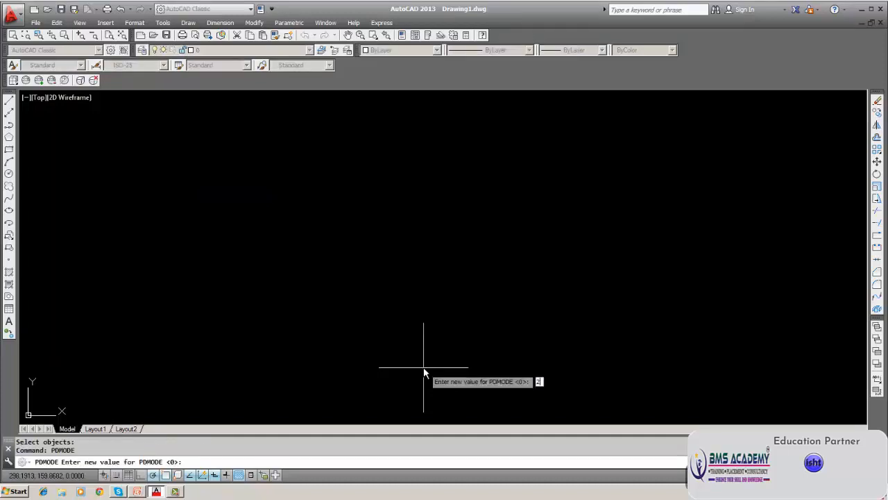
key("Return")
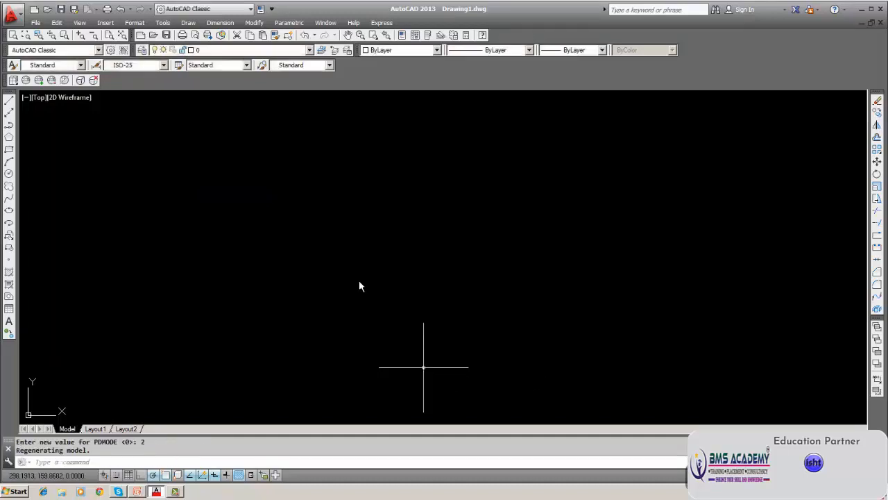
Step: Place seven points freehand, scattered across the drawing area, with the Multiple Point command
left_click(188, 22)
mouse_move(200, 244)
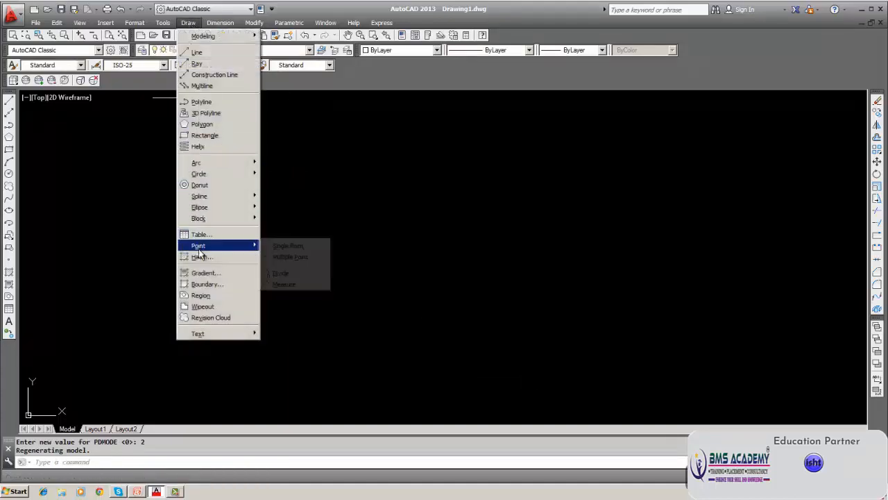
left_click(284, 256)
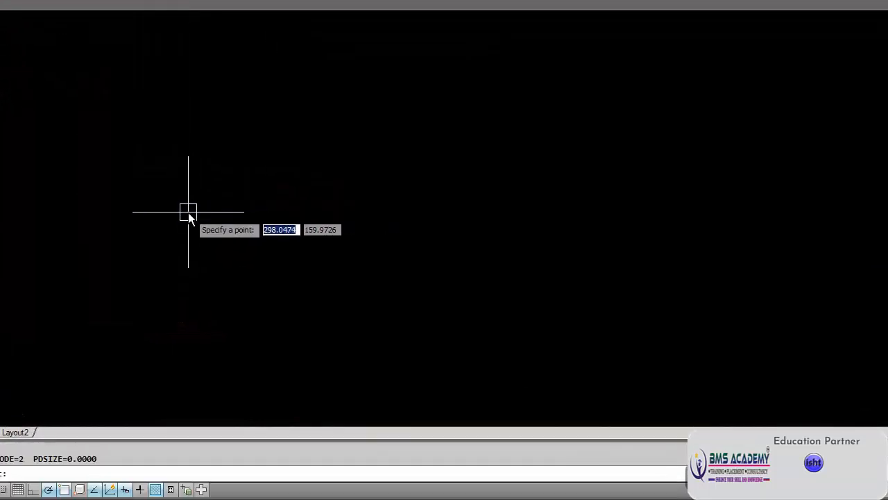
left_click(188, 211)
left_click(424, 125)
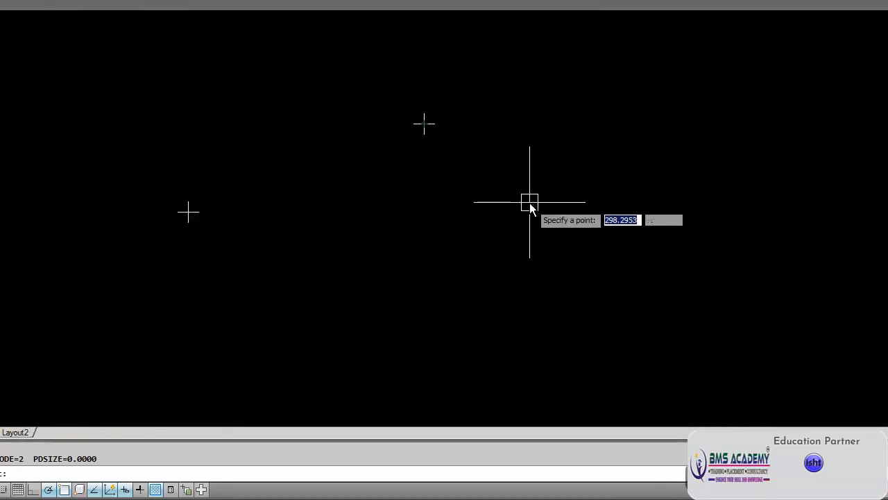
left_click(531, 204)
left_click(428, 264)
left_click(321, 189)
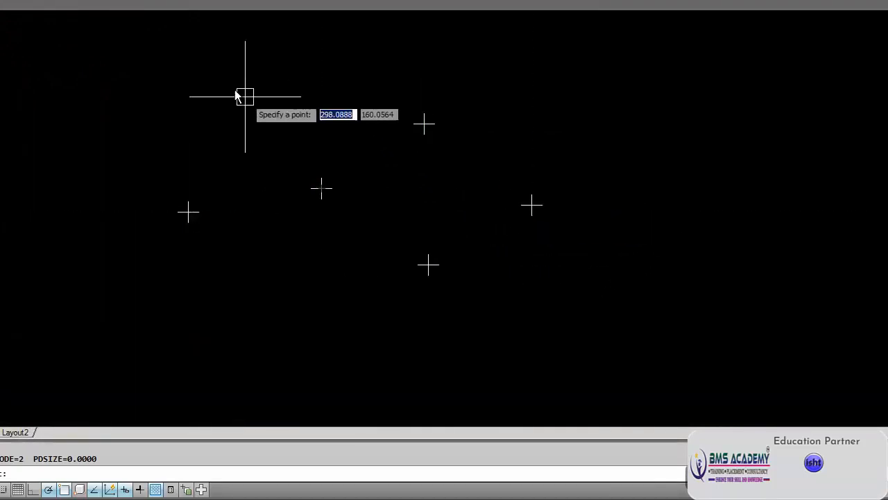
left_click(233, 88)
left_click(81, 157)
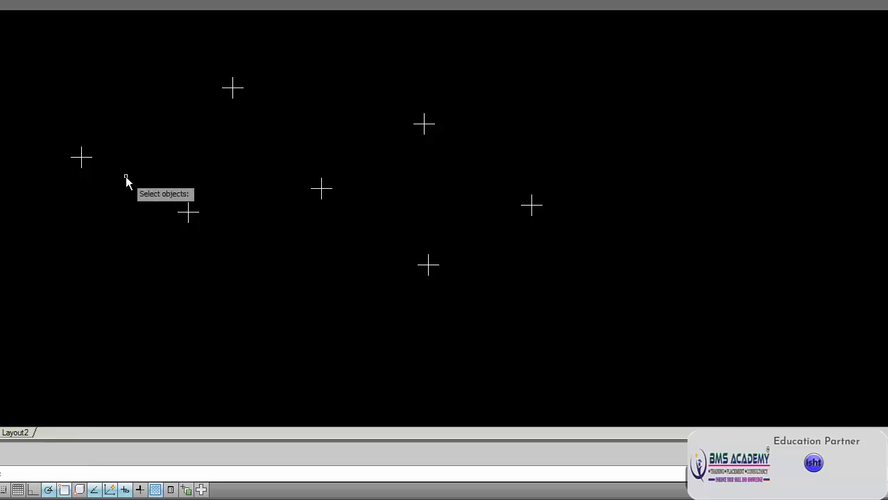
Step: Erase all seven plus-shaped points using a Window selection around them
type("w")
key("Return")
left_click(1, 58)
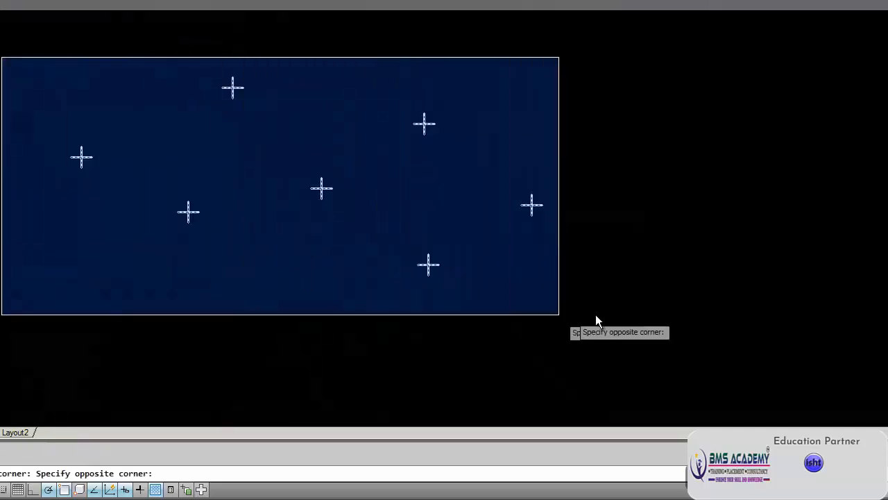
left_click(597, 314)
key("Return")
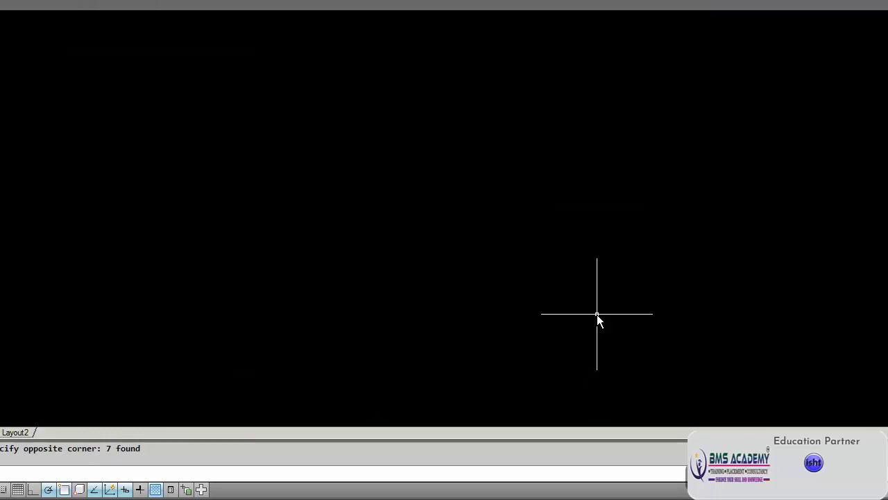
Step: Search the Help for "pdmode", review the point display values in the PDMODE topic, and close Help
key("F1")
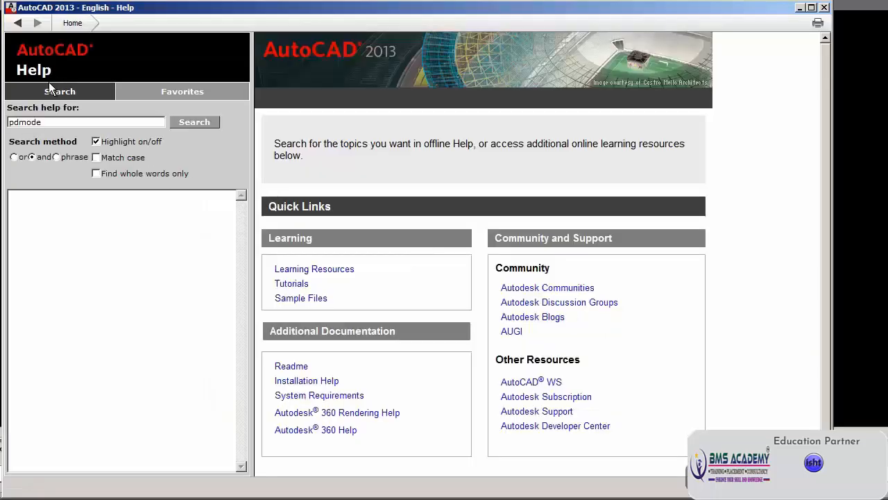
left_click(195, 122)
left_click(46, 197)
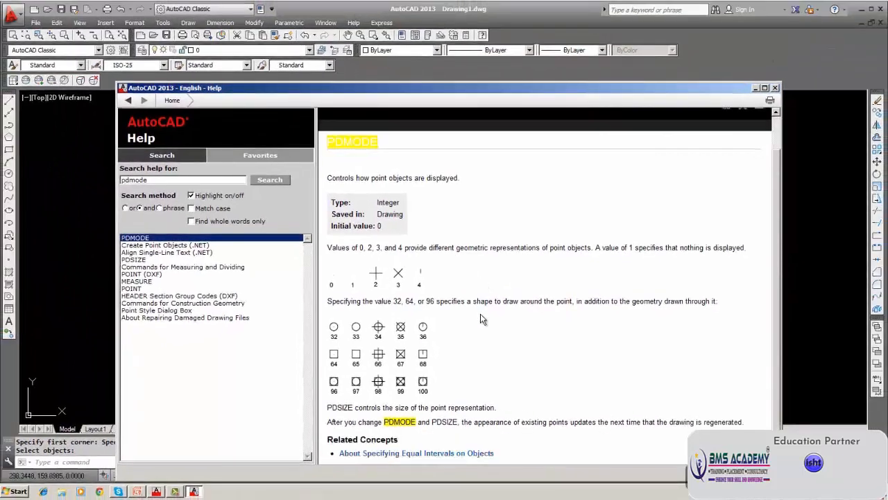
scroll(483, 319, "down", 1)
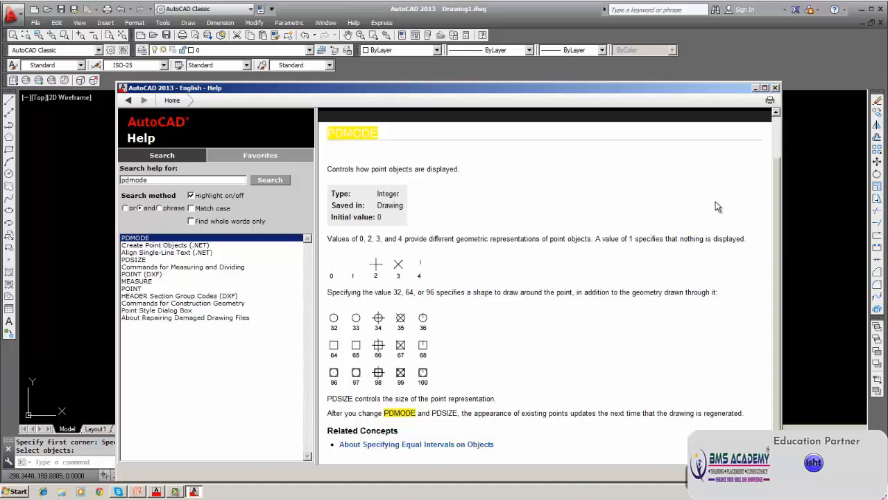
left_click(776, 89)
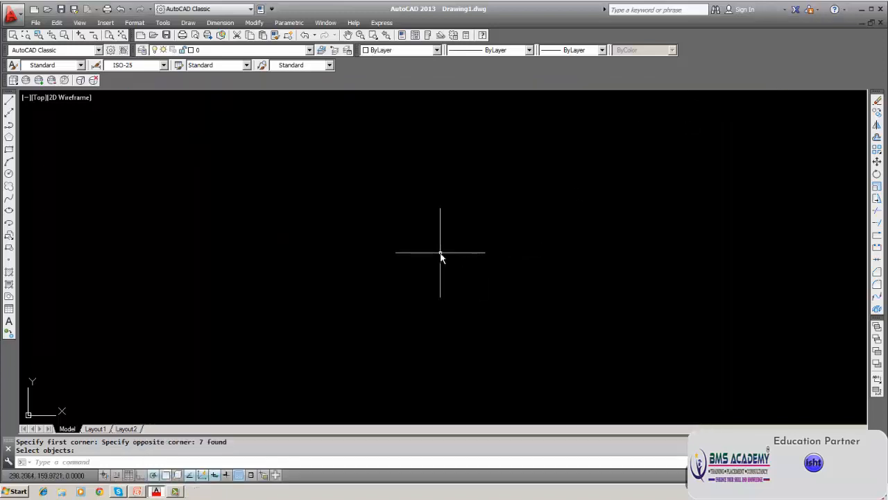
Step: Set the PDMODE point display value to 3
type("pdmode")
key("Return")
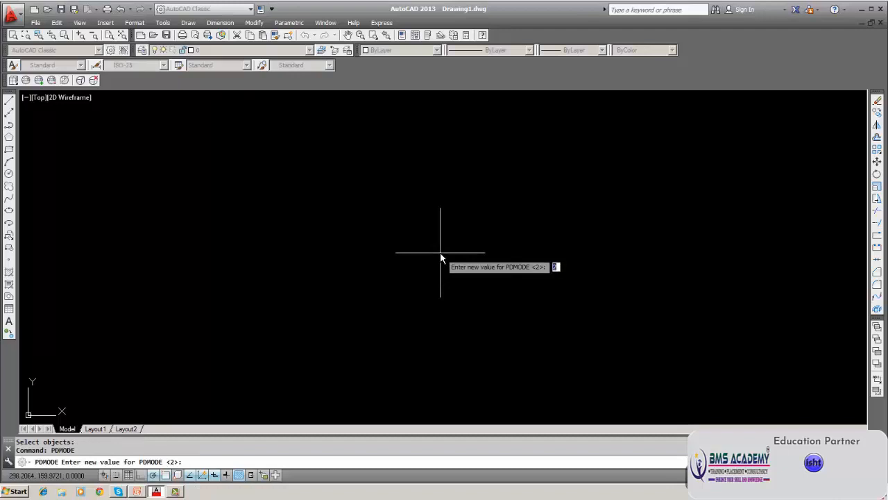
type("3")
key("Return")
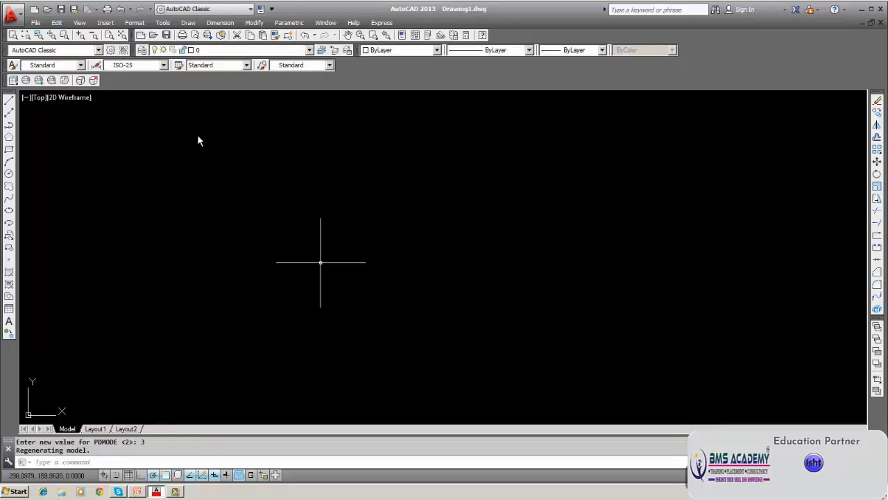
Step: Place five points freehand, scattered across the middle of the drawing area, with the Multiple Point command
left_click(195, 24)
left_click(195, 24)
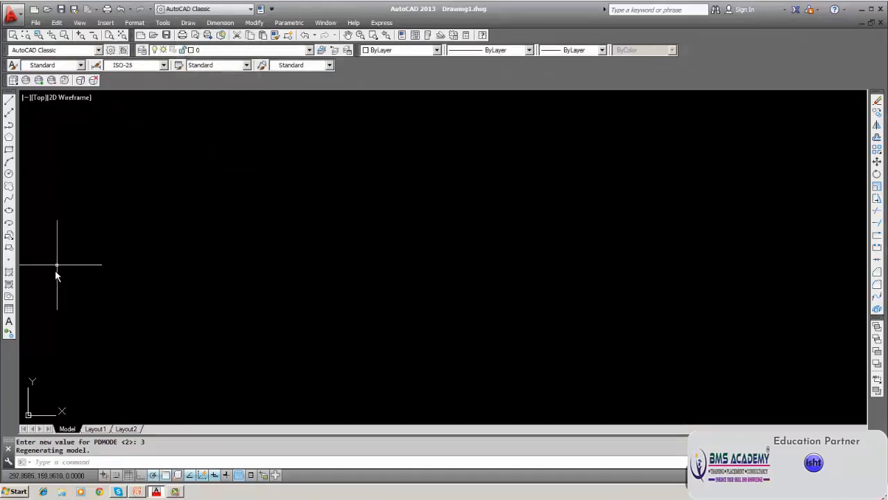
left_click(9, 260)
left_click(295, 240)
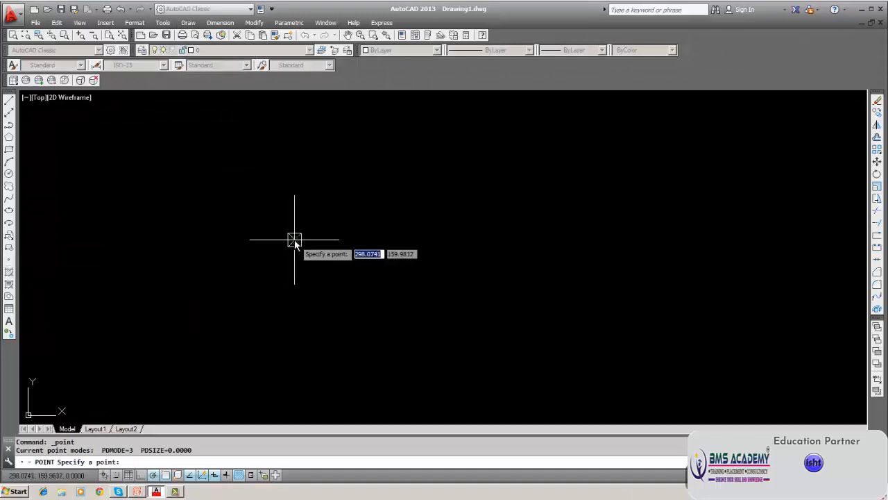
left_click(413, 259)
left_click(512, 300)
left_click(549, 208)
left_click(452, 185)
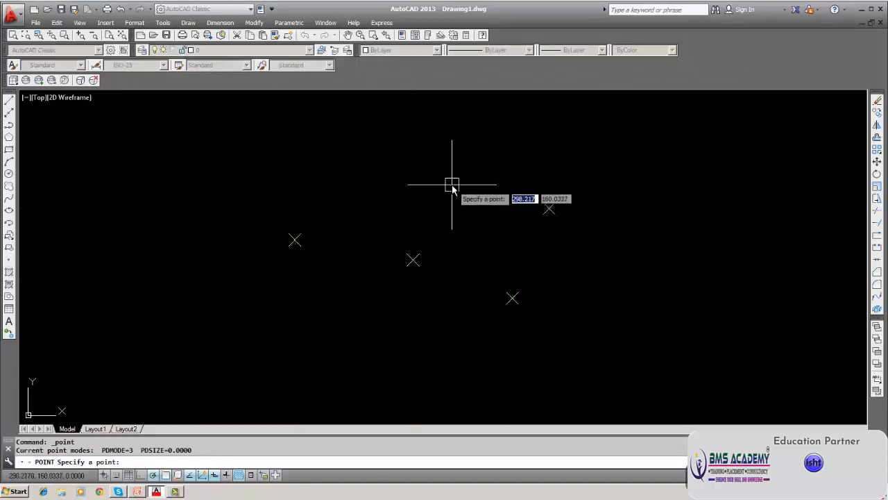
key("Return")
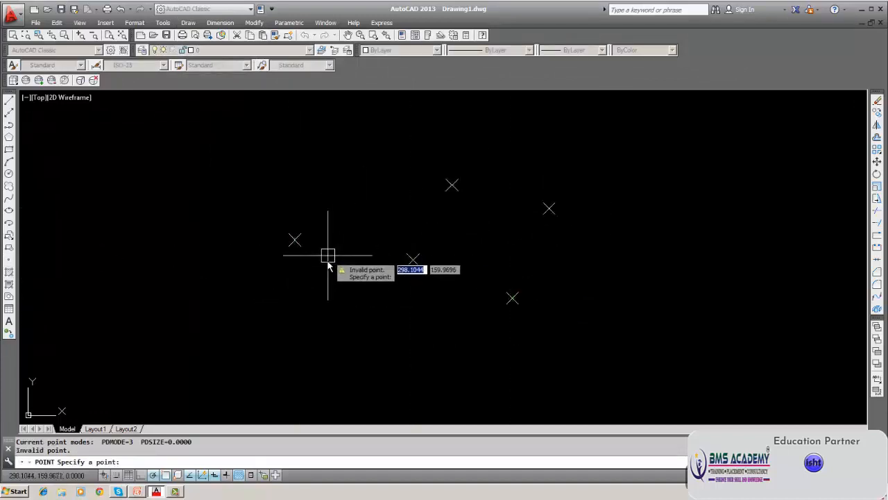
Step: Erase all five X-shaped points using a Window selection around them
left_click(876, 101)
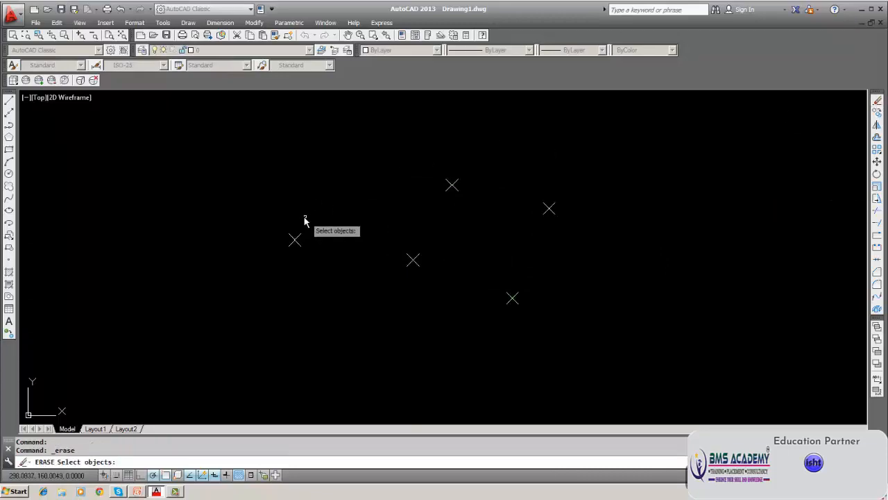
type("w")
key("Return")
left_click(239, 139)
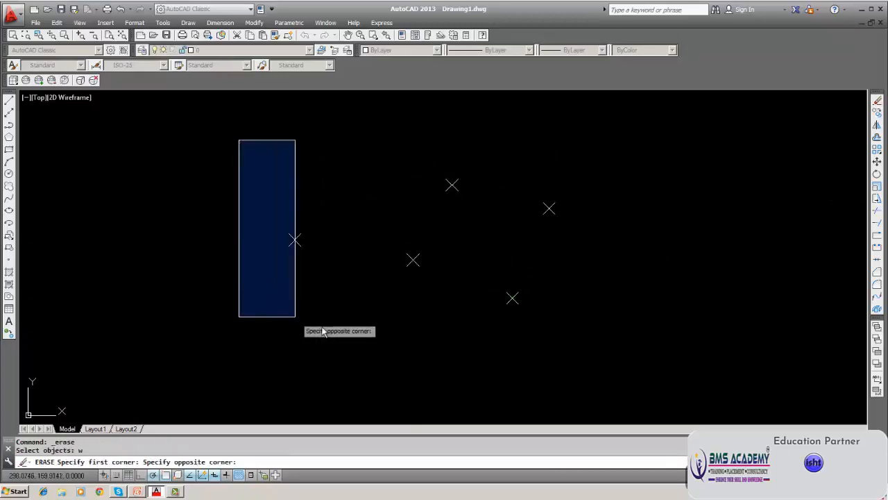
left_click(584, 345)
key("Return")
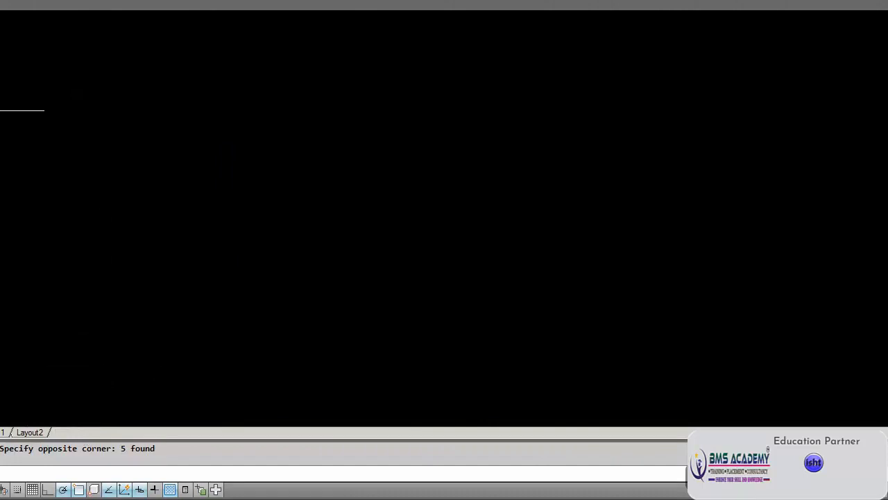
Step: Search the Help for "pdmode", review the point display values in the PDMODE topic, and minimize Help
key("F1")
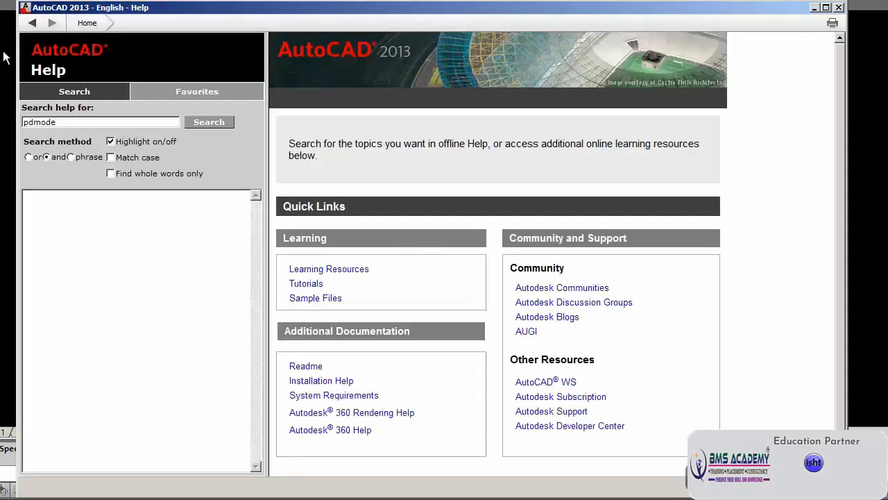
left_click(192, 126)
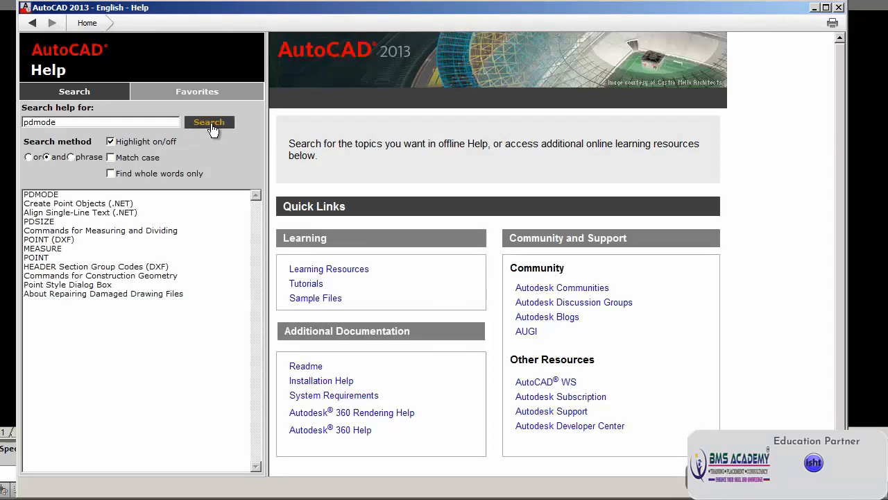
left_click(43, 195)
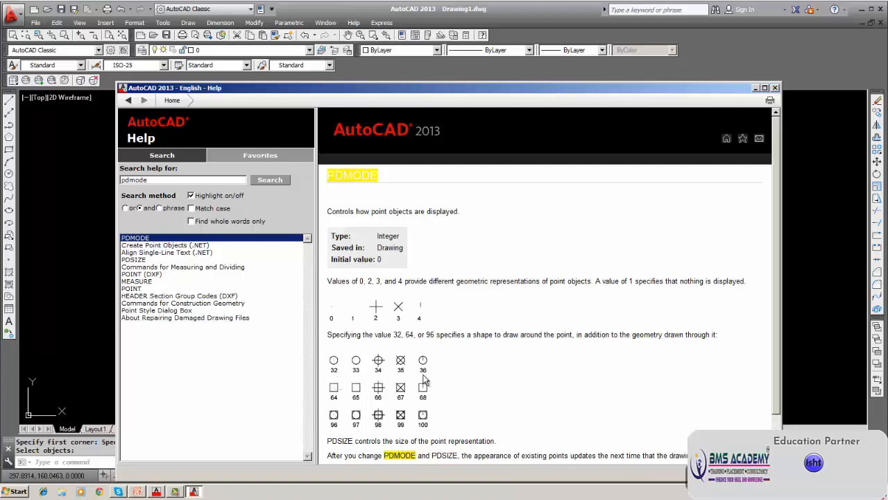
left_click(756, 87)
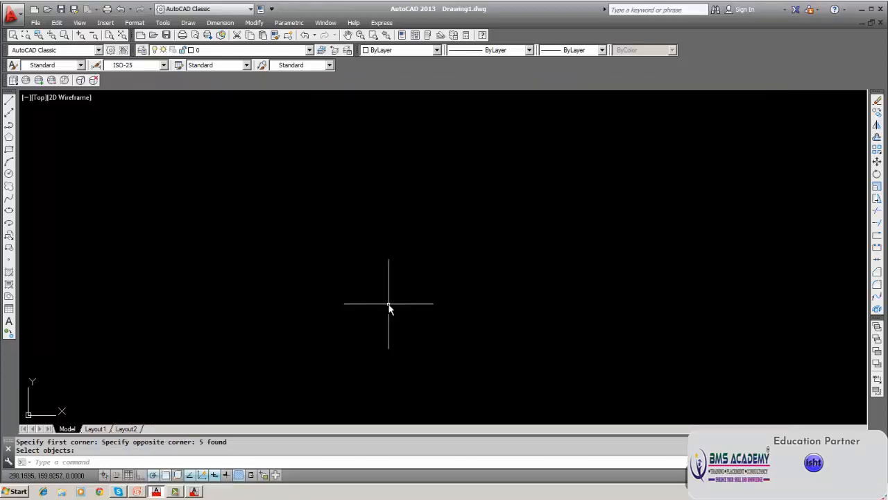
Step: Set the PDMODE point display value to 32
type("pdmode")
key("Return")
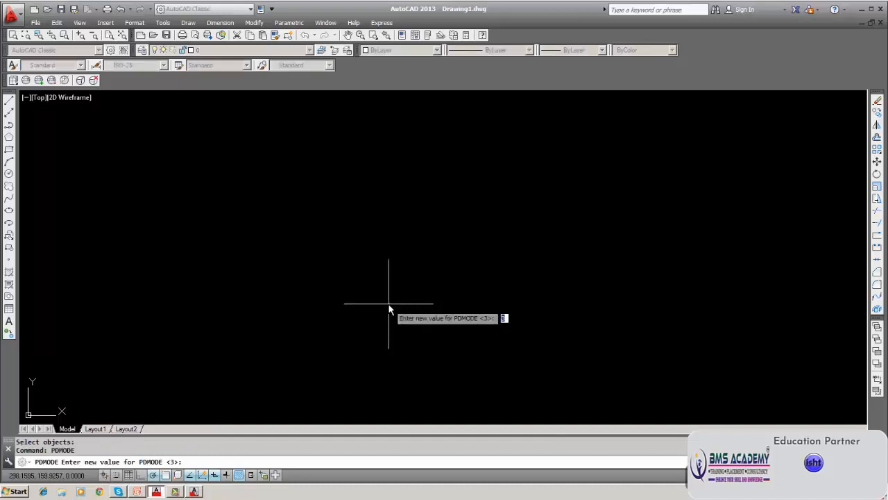
type("32")
key("Return")
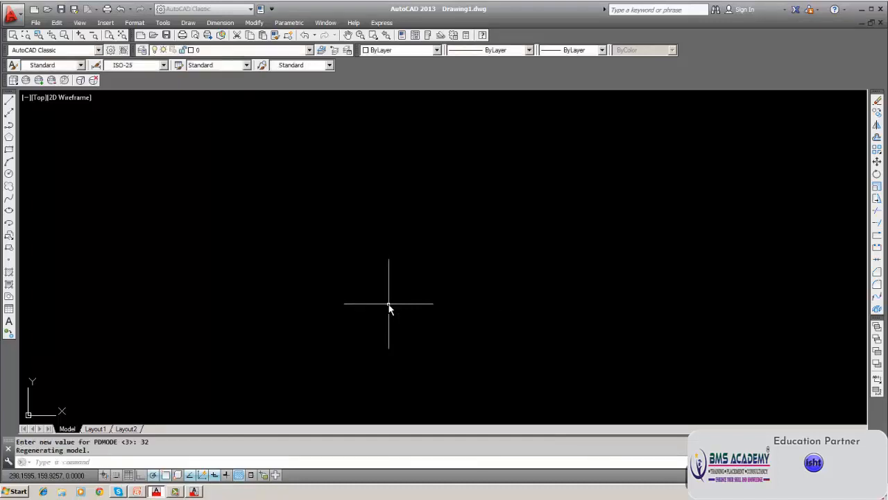
Step: Place three points freehand around the middle of the drawing area and end the Multiple Point command
left_click(9, 258)
left_click(265, 248)
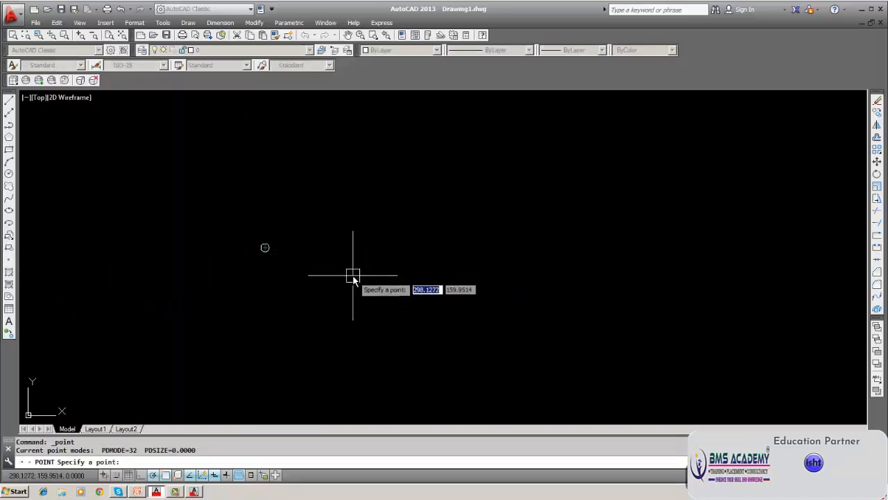
left_click(379, 248)
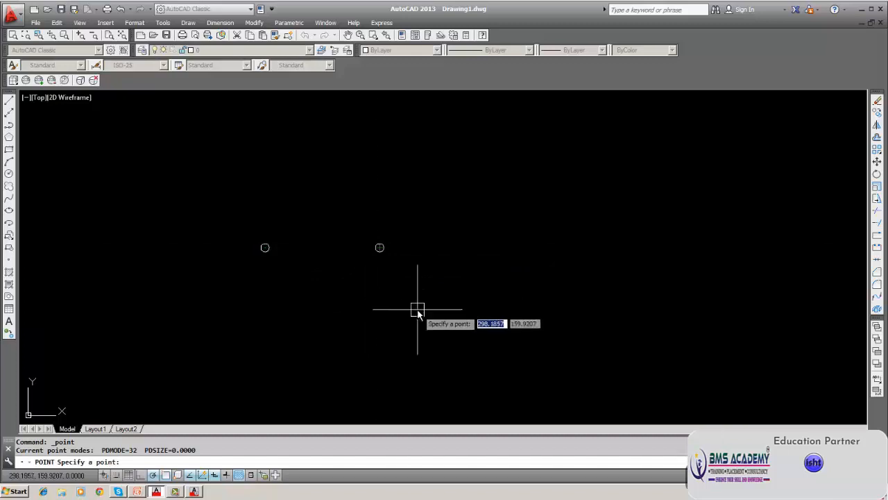
left_click(438, 292)
key("Escape")
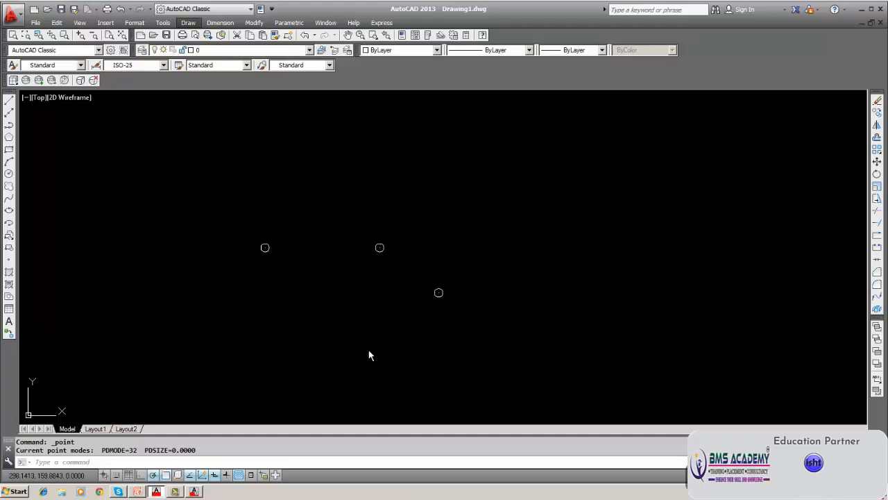
Step: Set the PDMODE point display value to 33
left_click(277, 329)
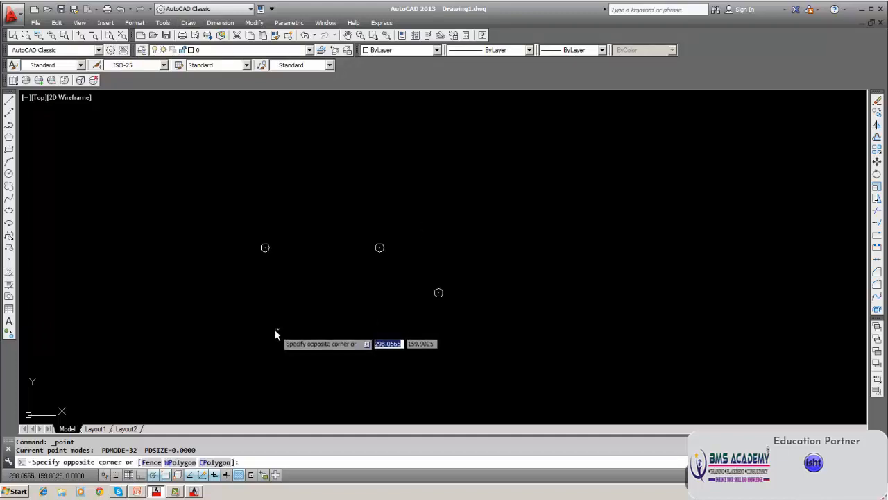
key("Escape")
type("PDMOD")
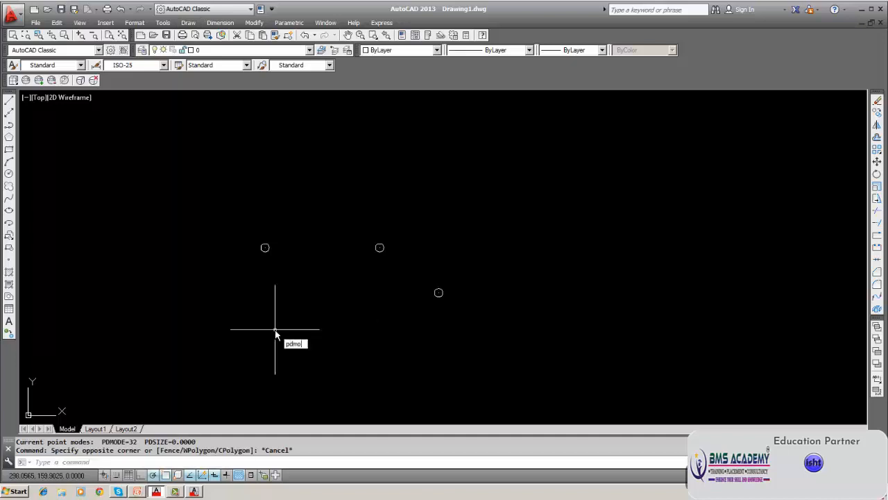
type("E")
key("Return")
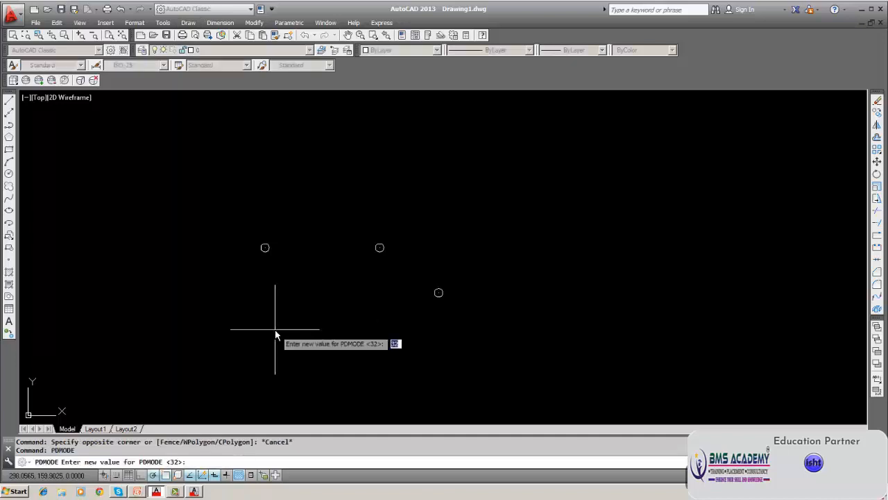
type("33")
key("Return")
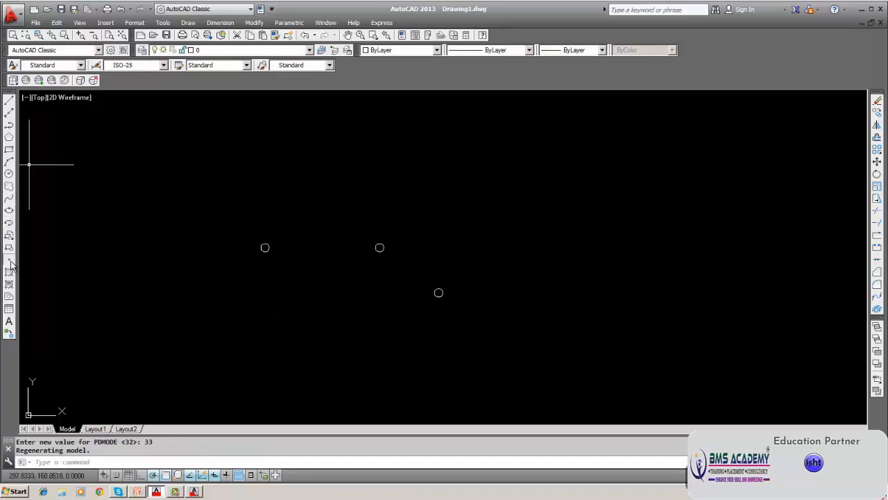
Step: Place five more points freehand below the three existing ones with the Multiple Point command
left_click(10, 262)
left_click(242, 322)
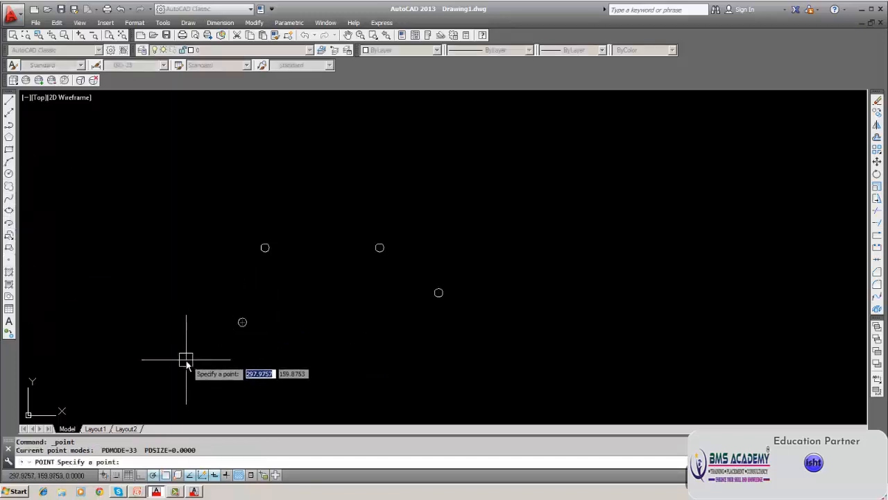
left_click(290, 334)
left_click(364, 361)
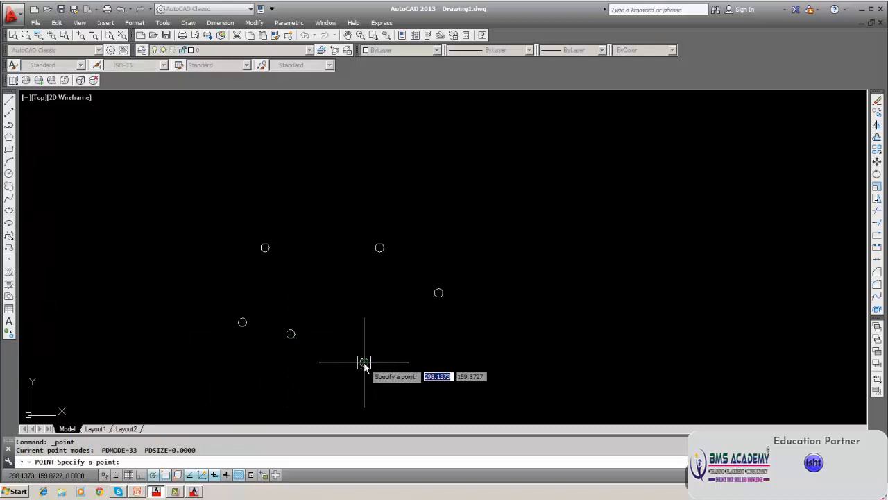
left_click(328, 384)
left_click(215, 383)
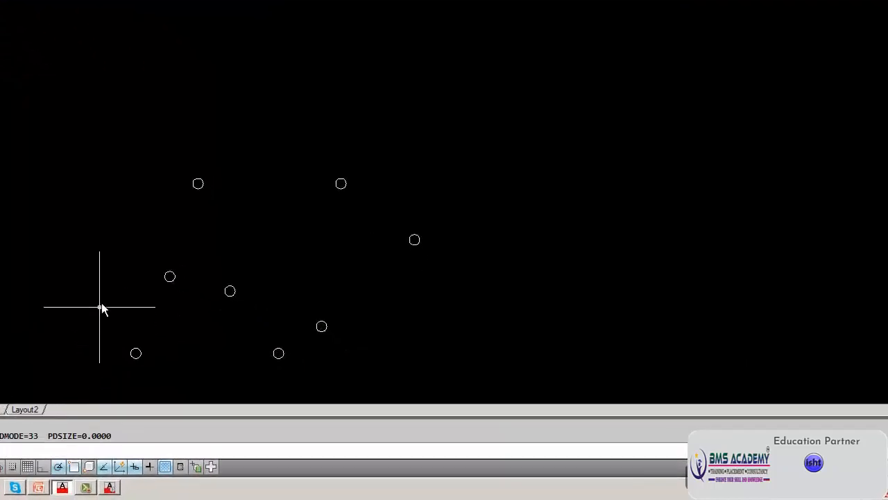
type("pdmode")
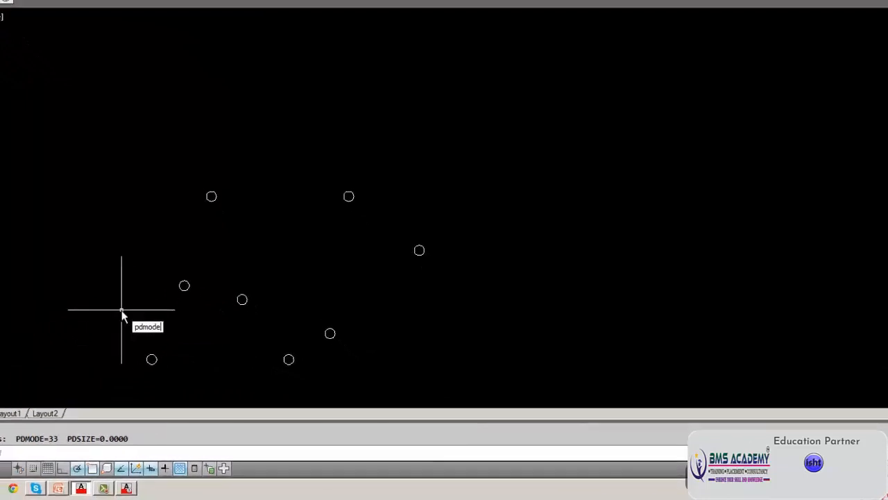
key("Return")
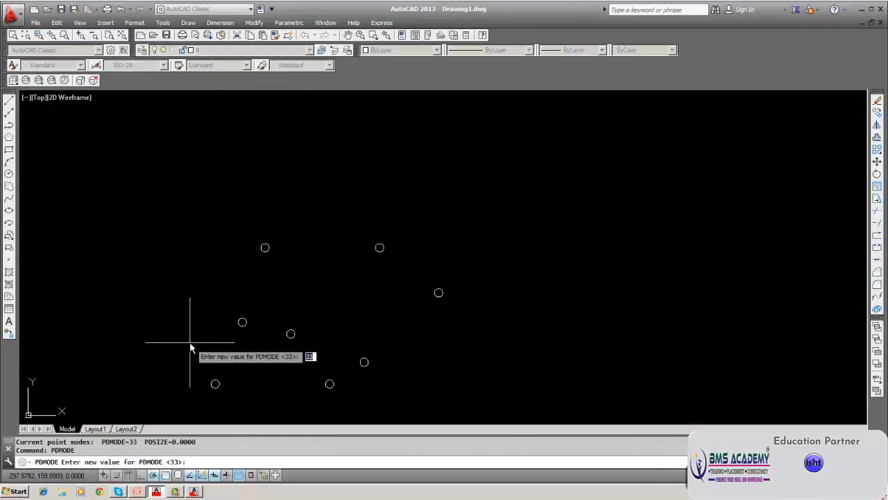
key("Return")
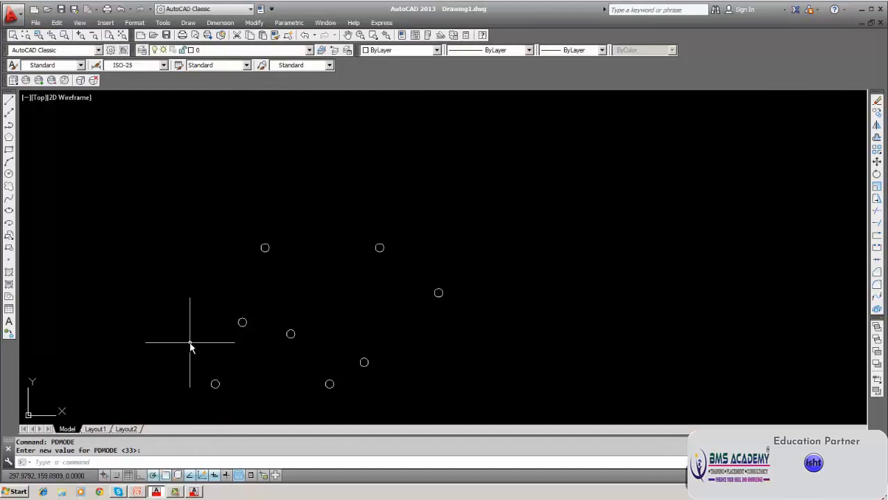
Step: Set the PDMODE point display value to 34
type("pdmode")
key("Return")
type("34")
key("Return")
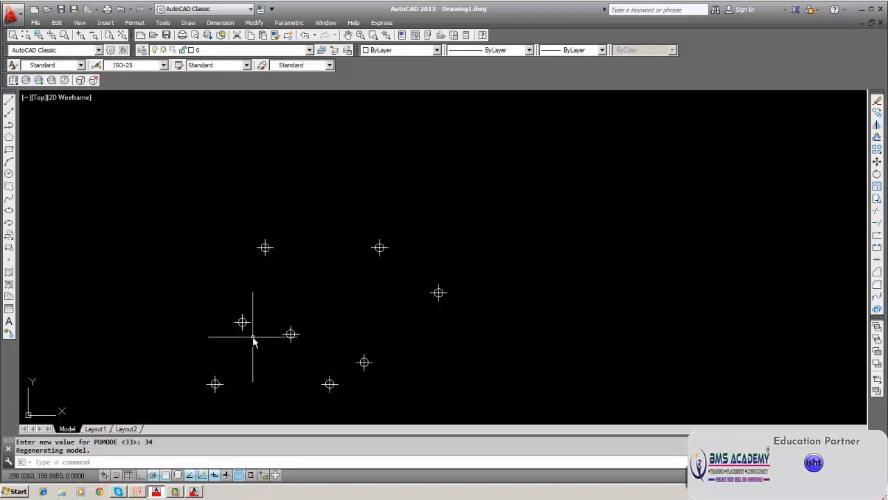
Step: Check the point display values in the PDMODE Help topic, and set PDMODE to 32
left_click(195, 492)
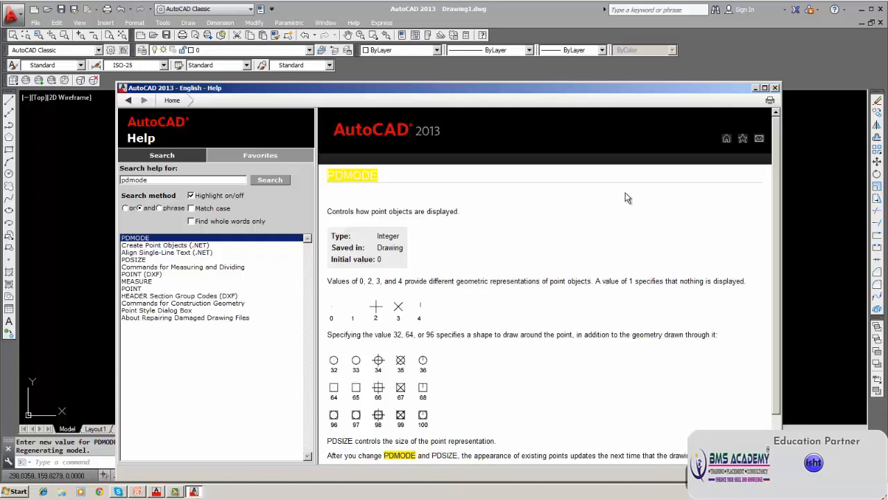
left_click(755, 88)
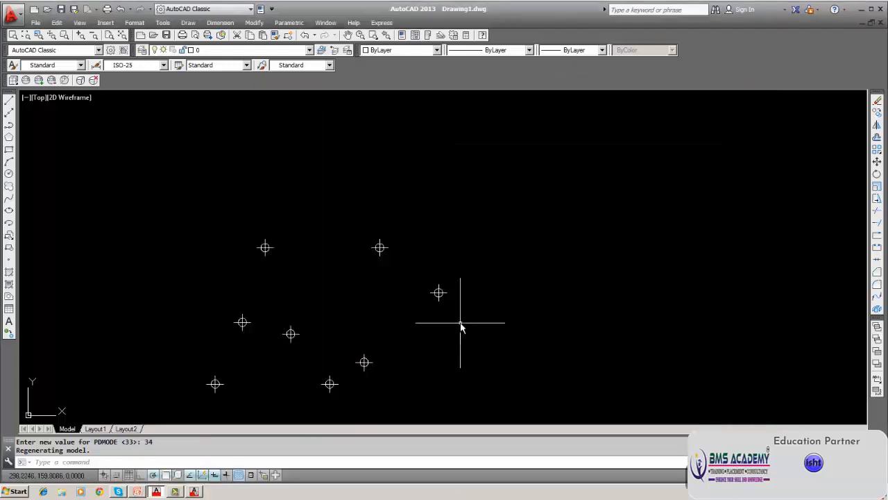
type("PDMODE")
key("Return")
type("32")
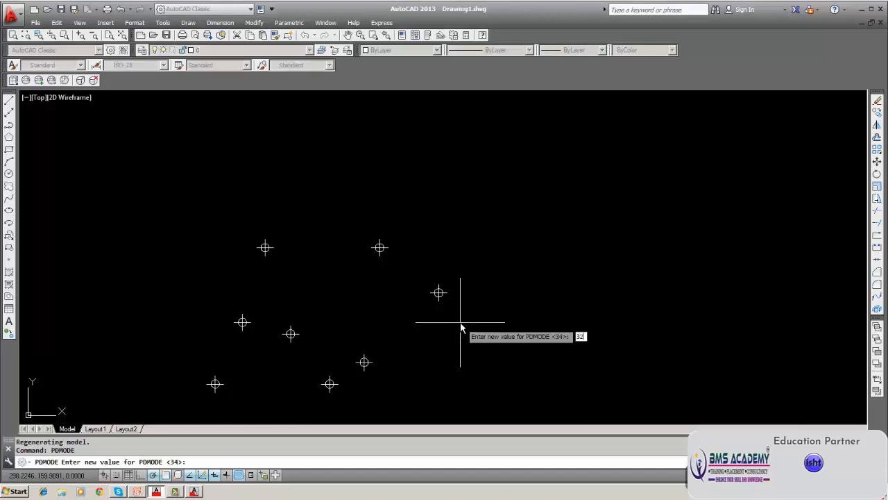
key("Return")
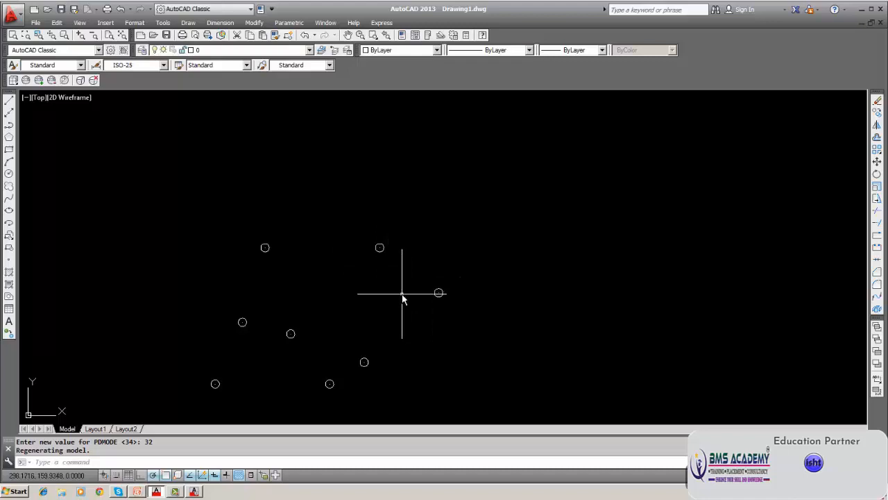
Step: Set the PDMODE point display value to 34 for the existing points
key("Escape")
type("PDMODE")
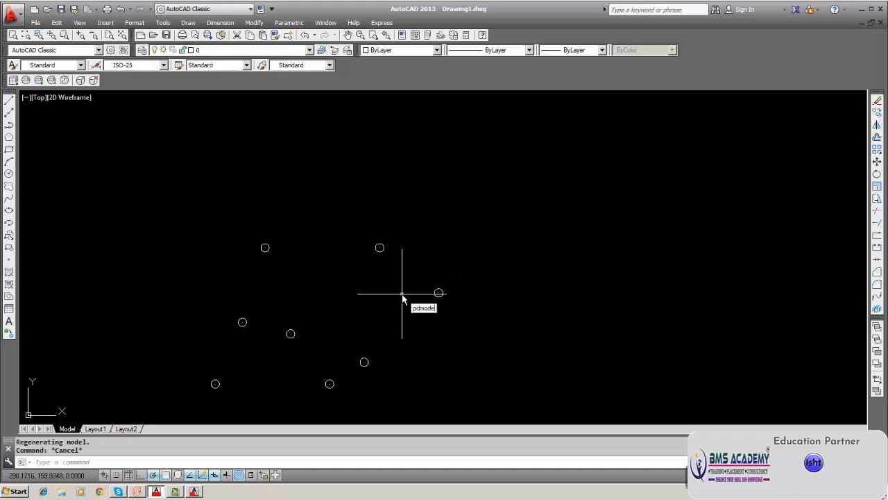
key("Return")
type("34")
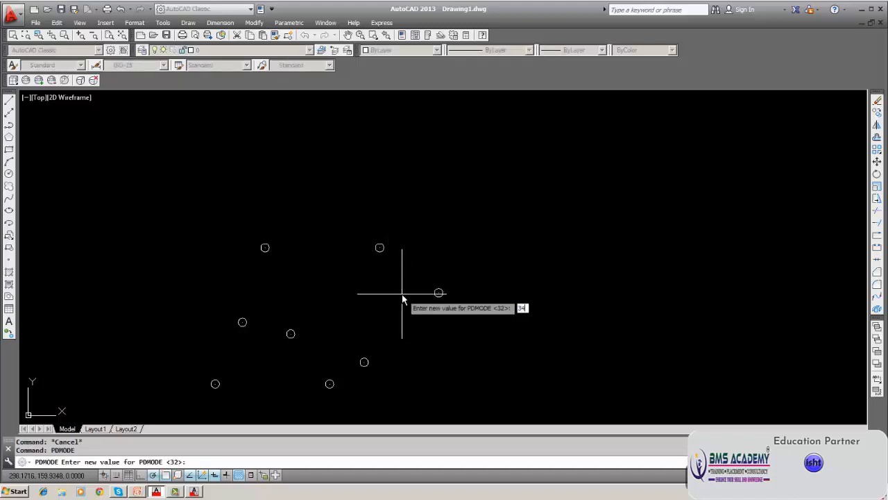
key("Return")
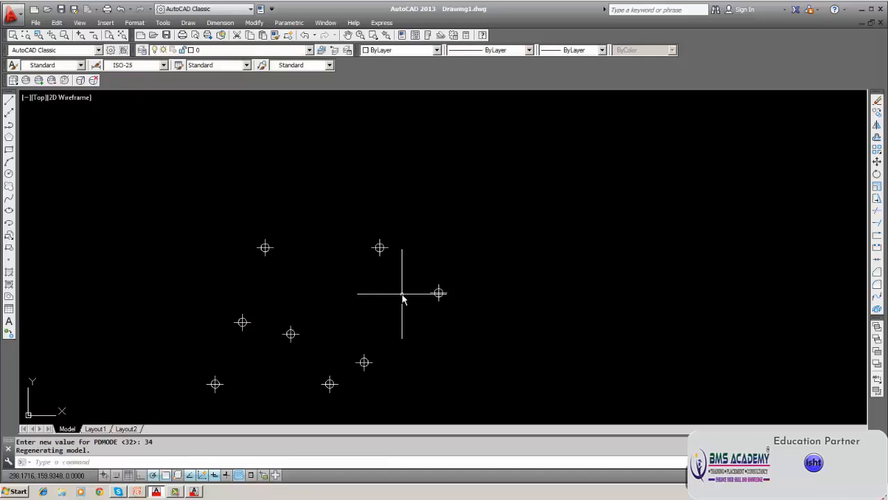
type("PDo")
key("Escape")
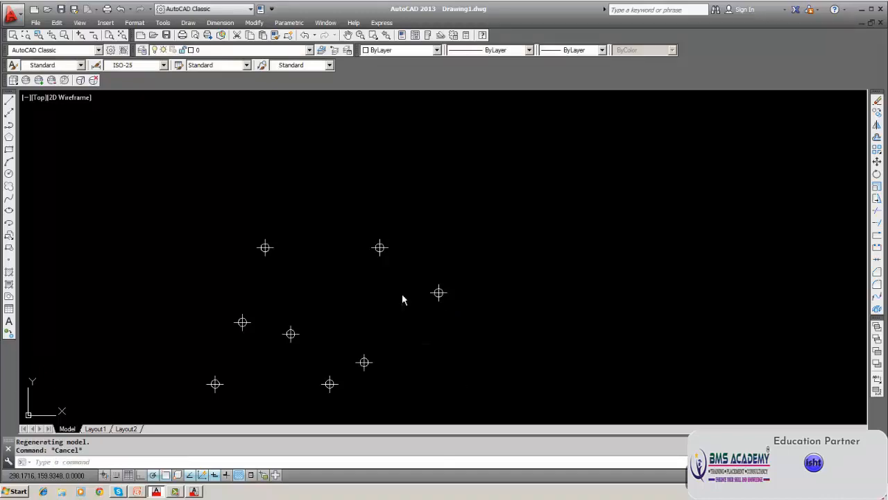
type("m")
key("Escape")
Step: Change the PDMODE point display value to 33
type("PDMODE")
key("Return")
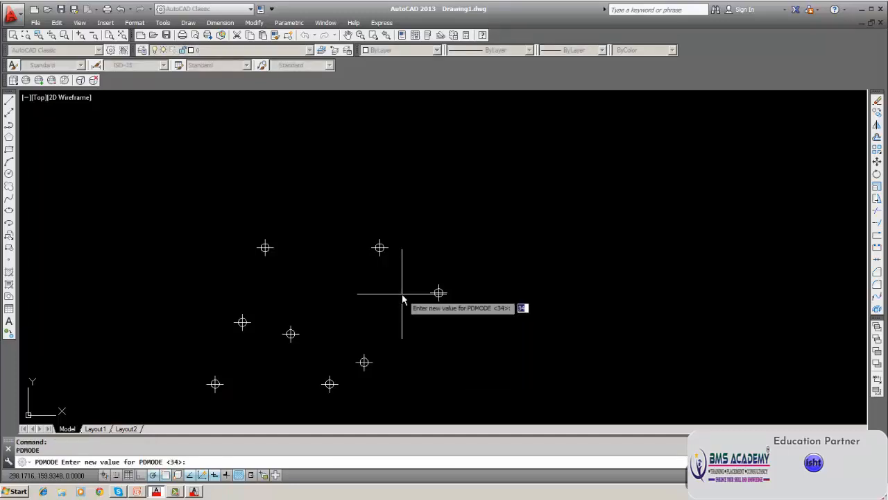
type("33")
key("Return")
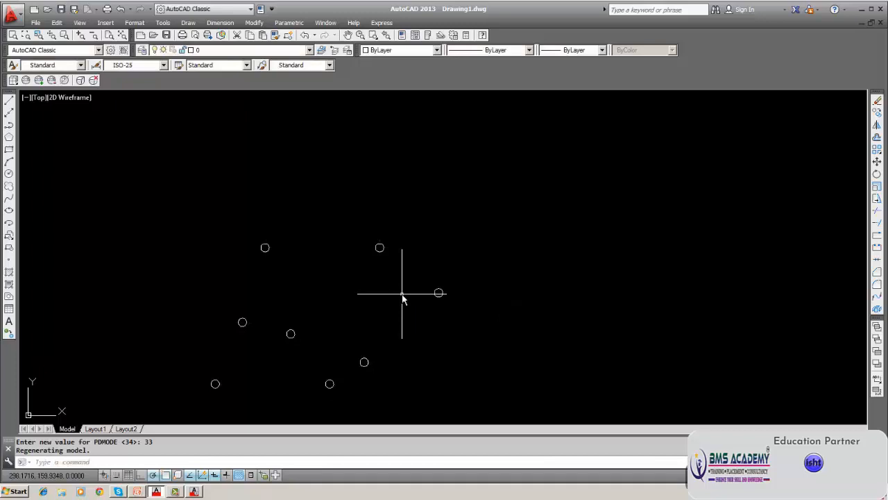
Step: Check the point display values in the PDMODE Help topic, and set PDMODE to 98
key("F1")
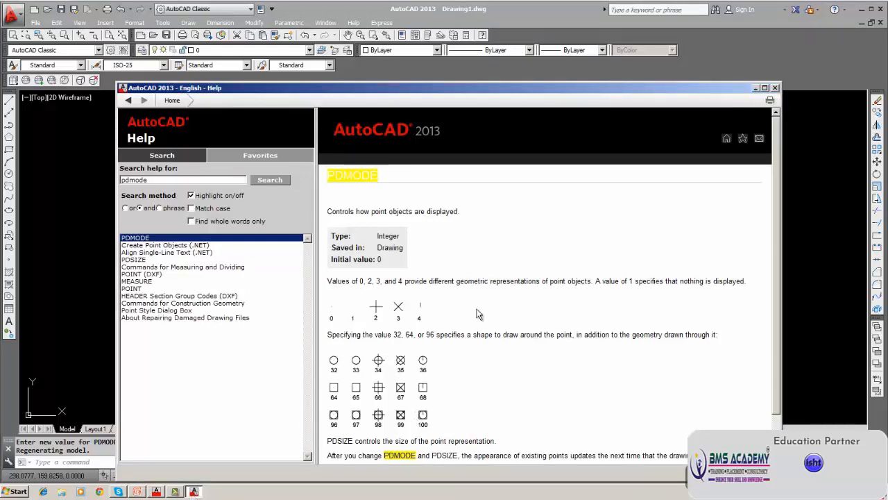
left_click(755, 88)
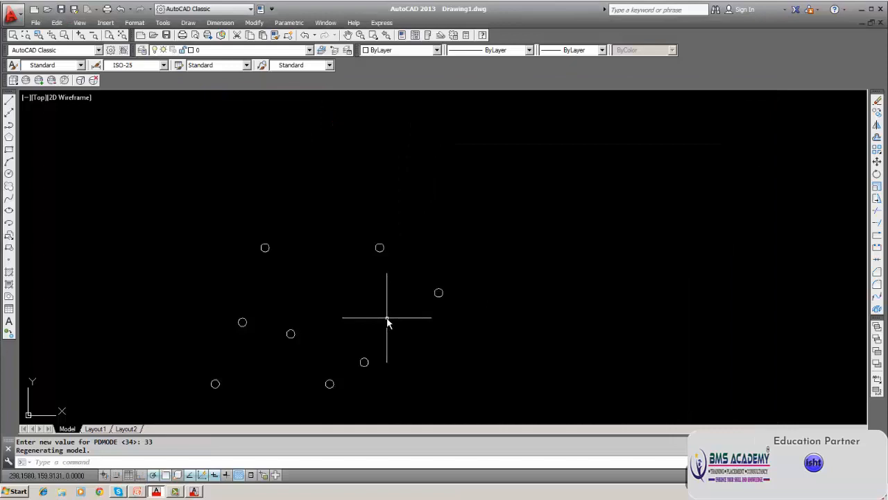
key("Return")
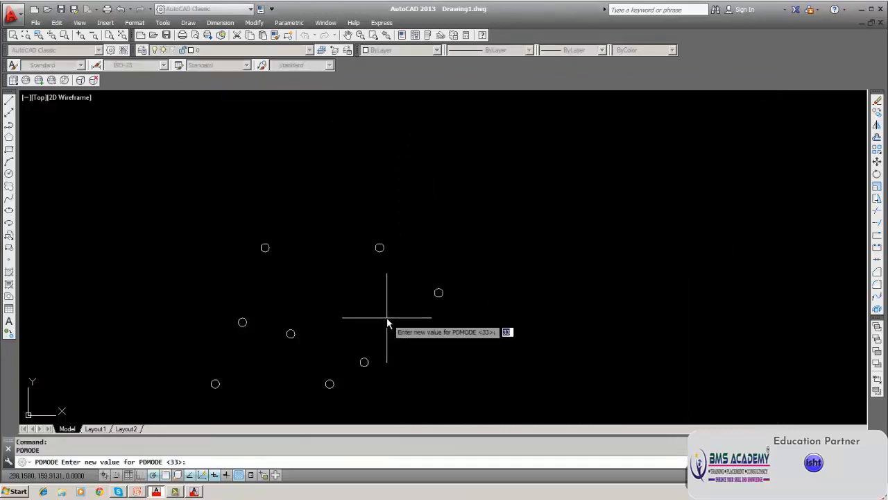
type("98")
key("Return")
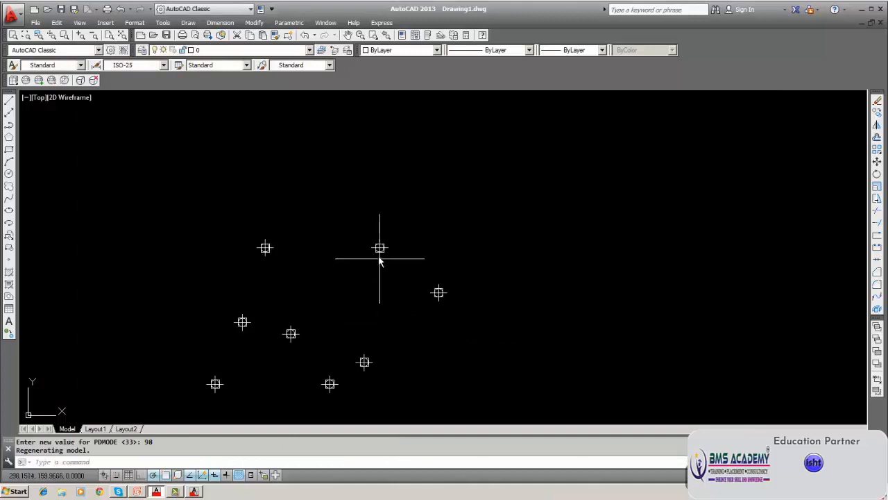
scroll(379, 250, "up", 2)
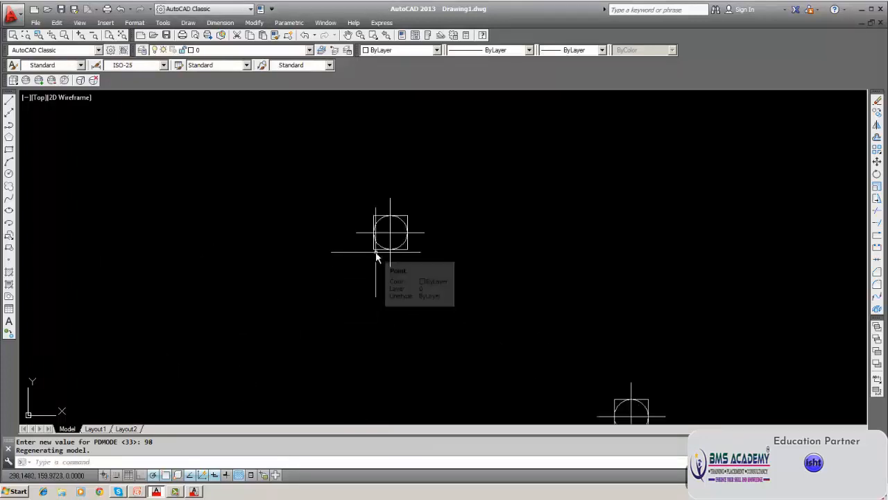
scroll(377, 253, "down", 3)
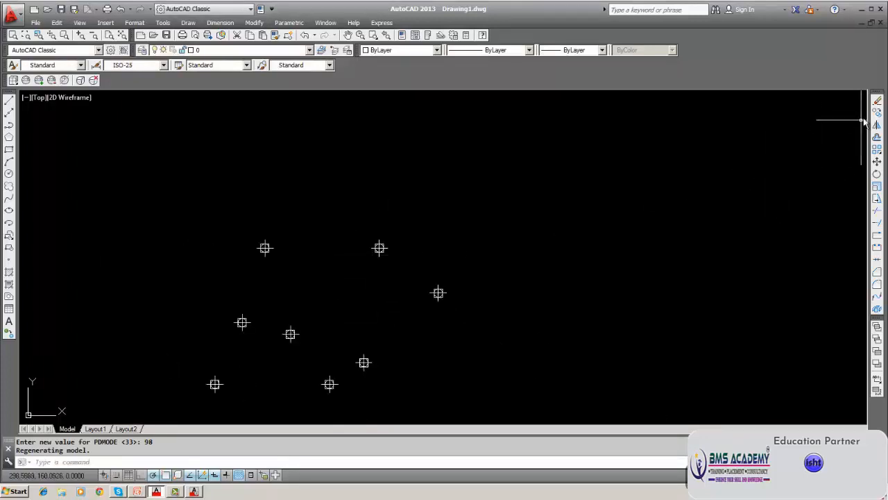
Step: Erase all the points in the drawing using a window selection
left_click(877, 100)
type("w")
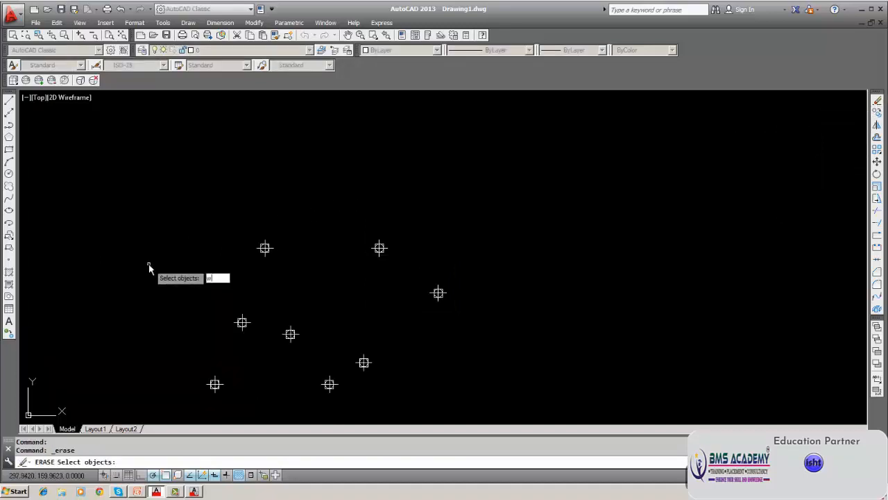
key("Return")
left_click(148, 188)
left_click(471, 402)
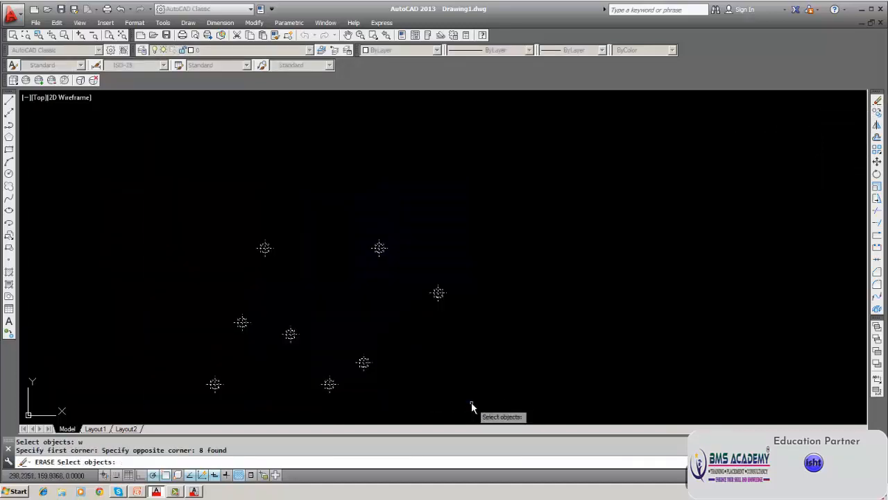
key("Return")
Step: Read the note on point size in the PDMODE Help topic, and set PDSIZE to 2
left_click(196, 492)
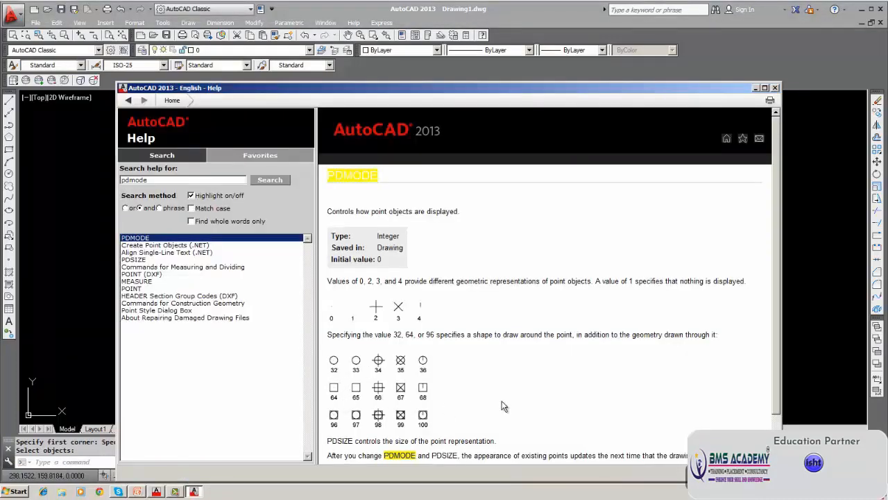
scroll(509, 399, "down", 1)
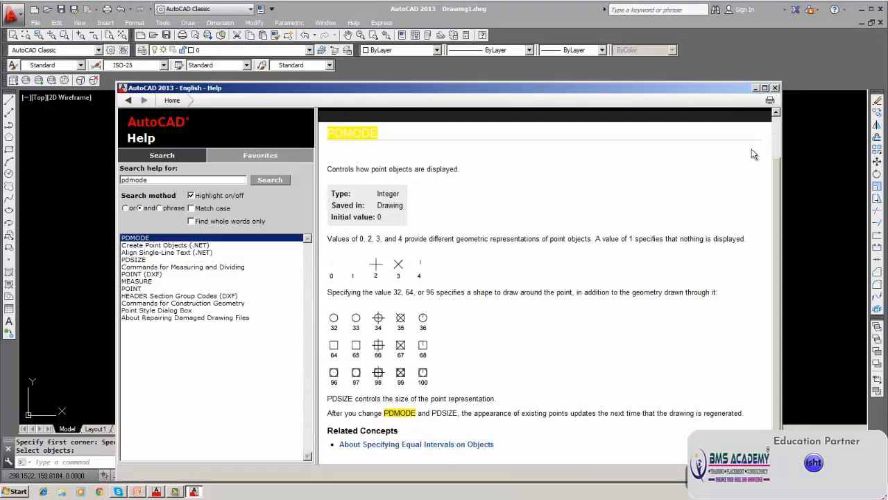
left_click(756, 88)
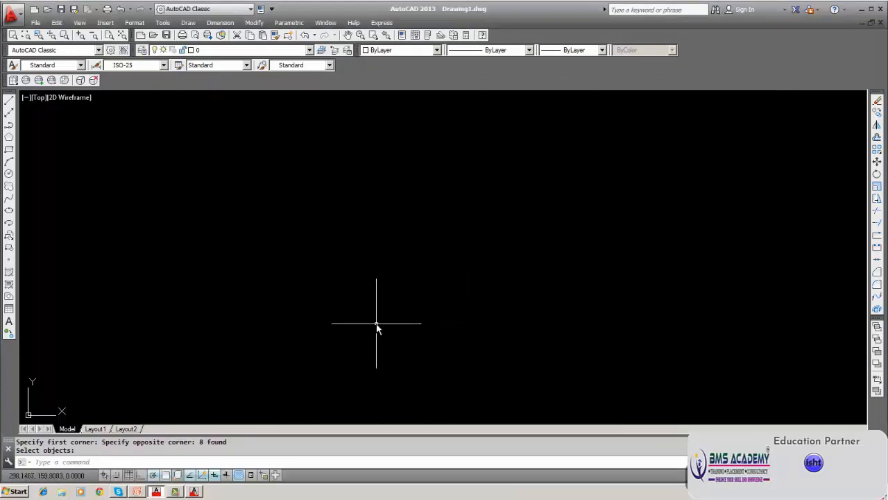
type("pd")
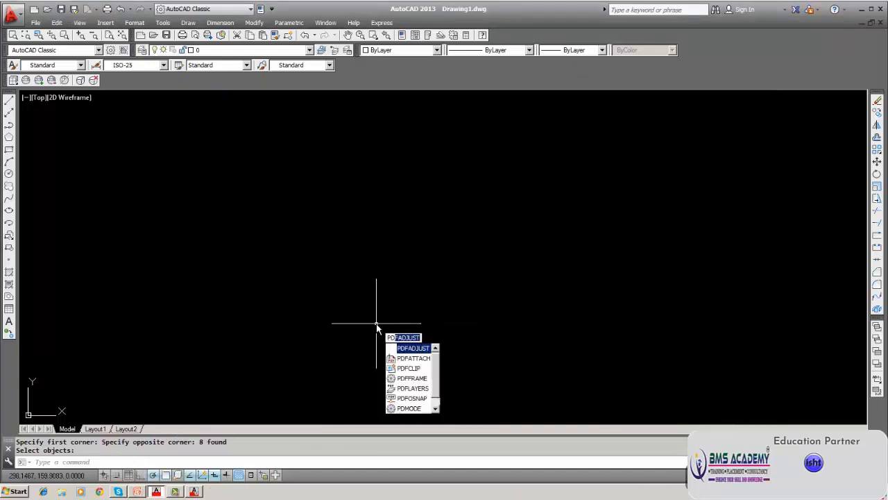
type("size")
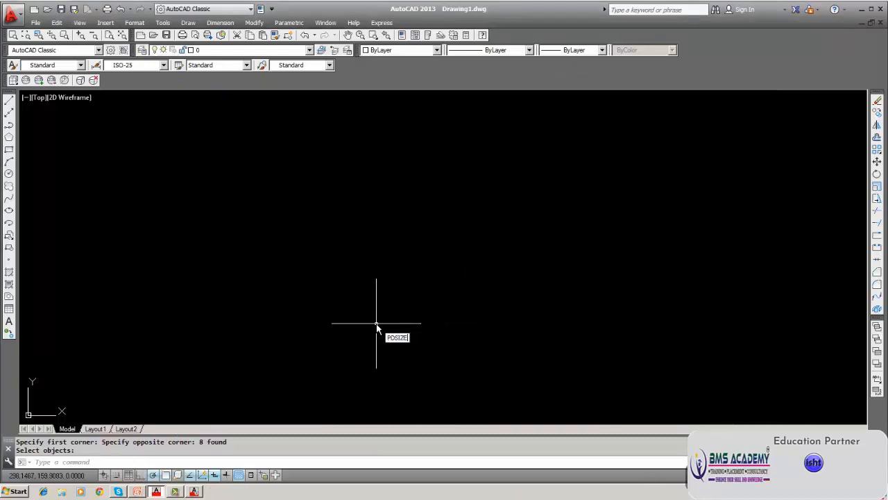
key("Return")
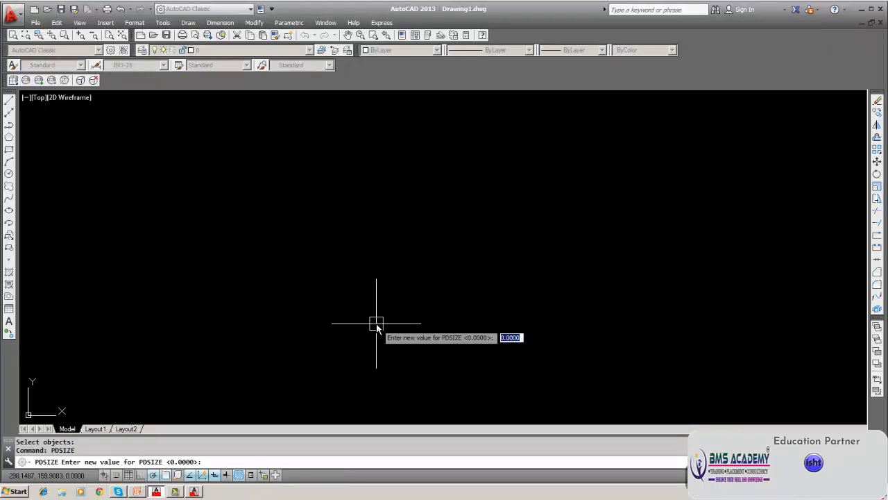
type("2")
key("Return")
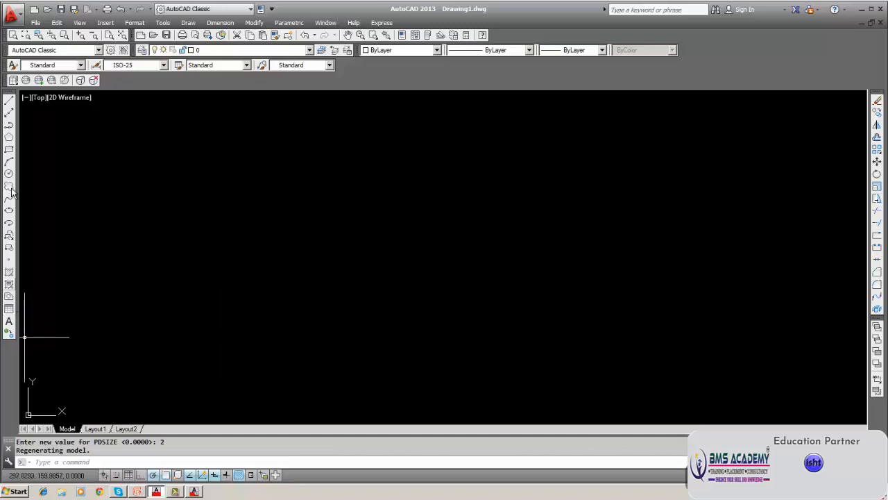
Step: Place one point freehand in the empty drawing with the Multiple Point command
left_click(9, 264)
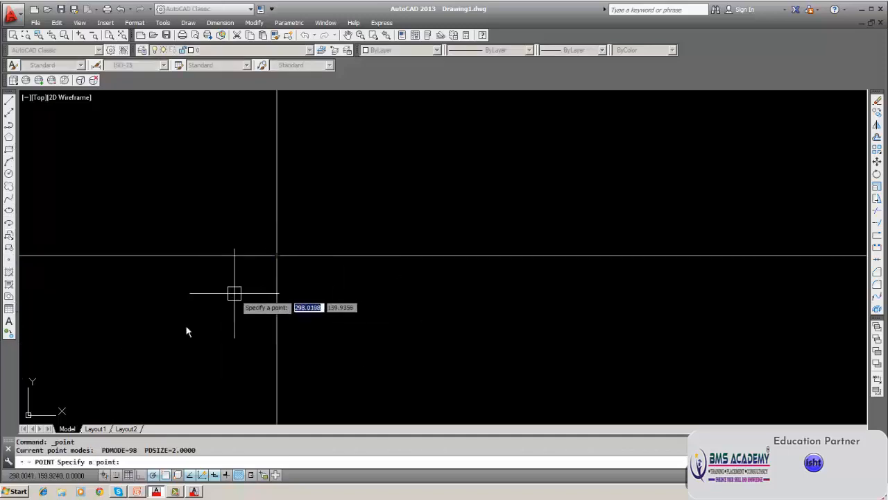
scroll(326, 285, "down", 3)
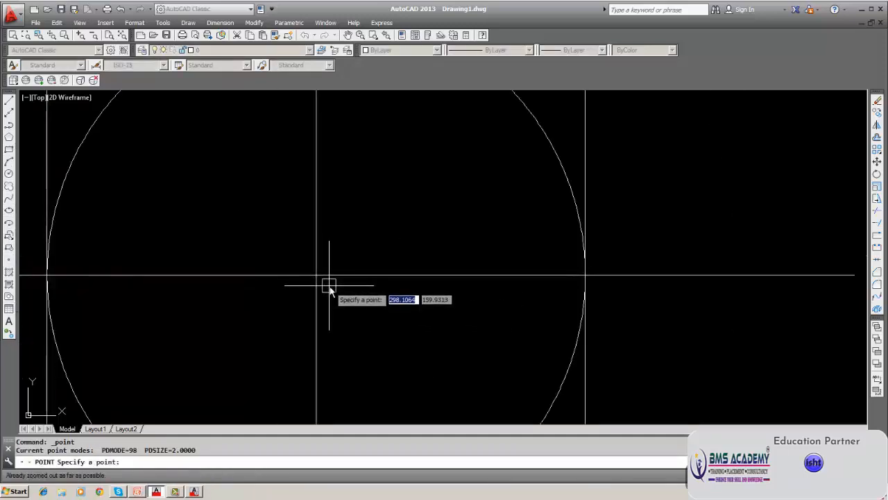
key("Escape")
key("Escape")
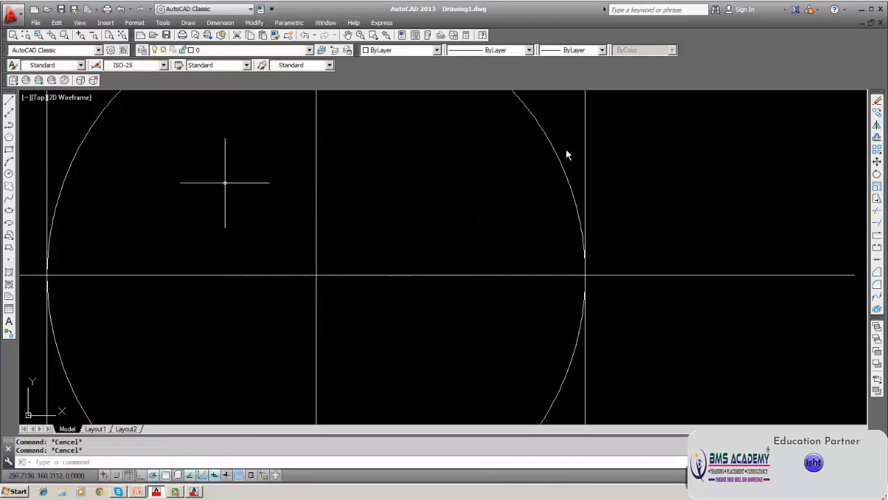
scroll(566, 185, "down", 2)
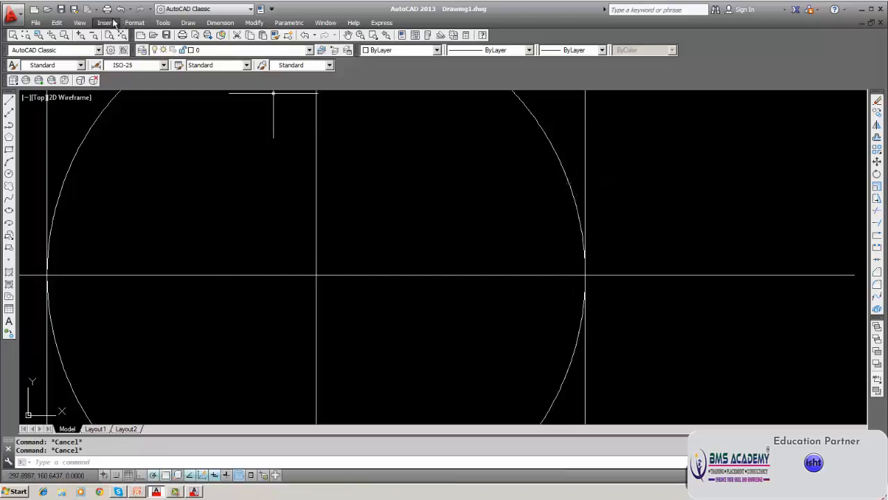
left_click(144, 8)
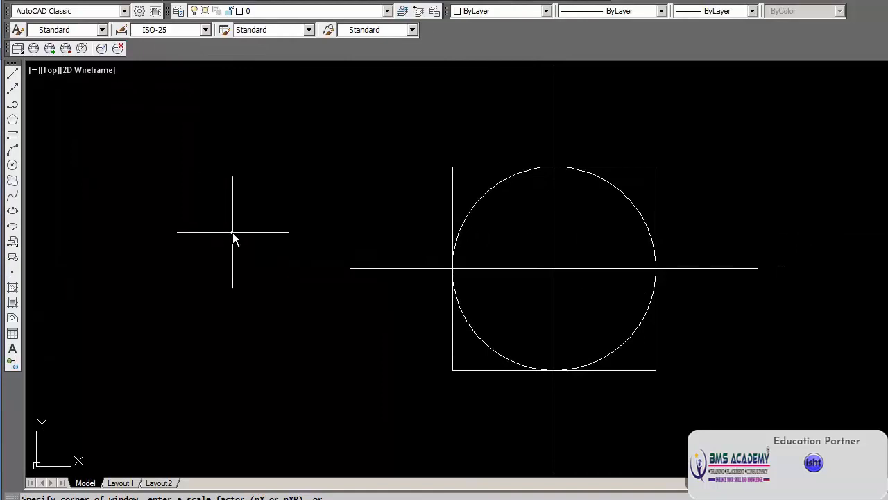
type("psmode")
key("BackSpace")
key("BackSpace")
key("BackSpace")
key("BackSpace")
key("BackSpace")
key("BackSpace")
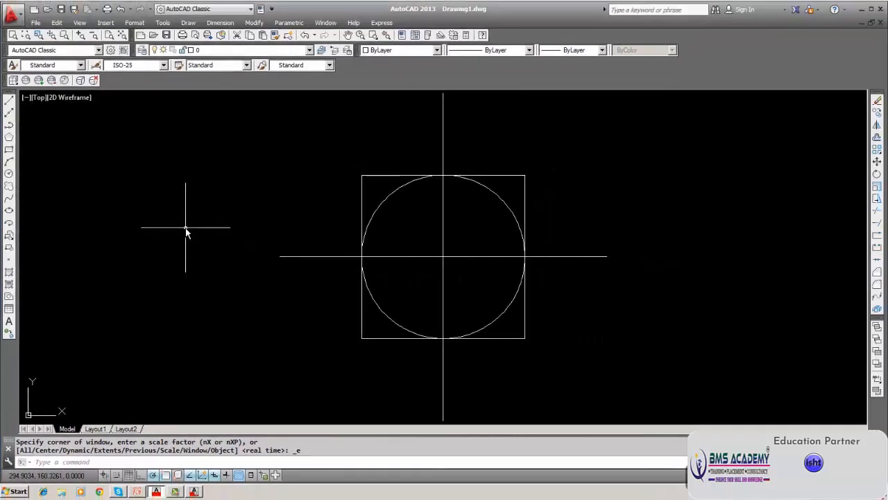
key("Return")
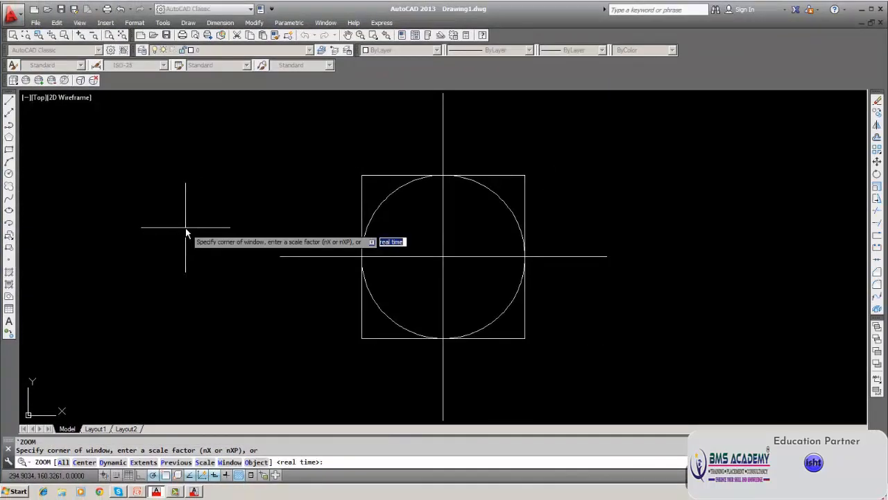
key("Escape")
Step: Set the PDSIZE point size value to 1
type("PD")
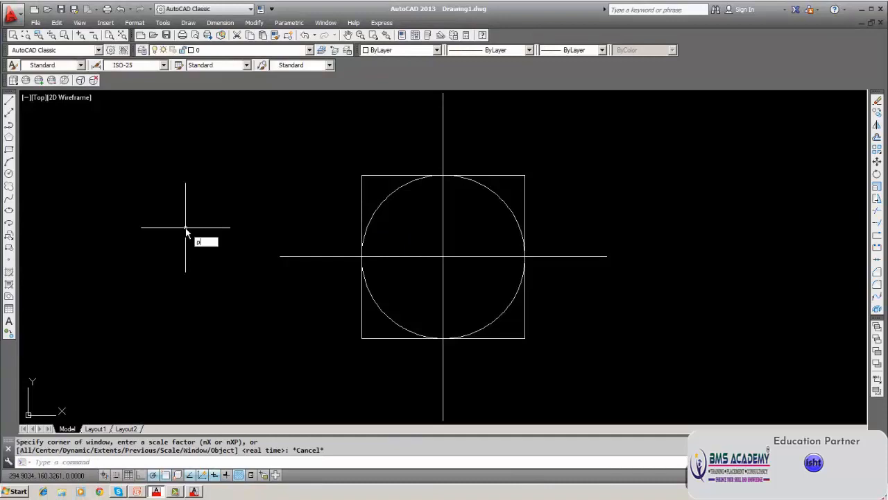
type("SIZE")
key("Return")
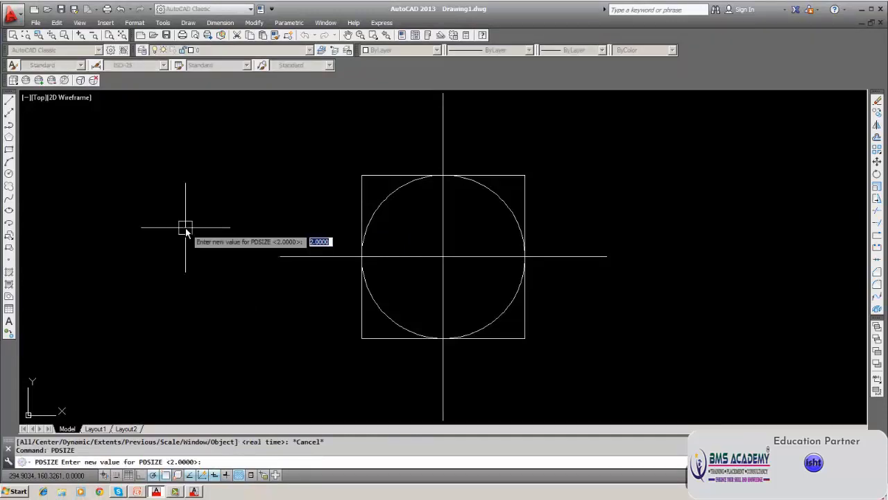
key("BackSpace")
type("1")
key("Return")
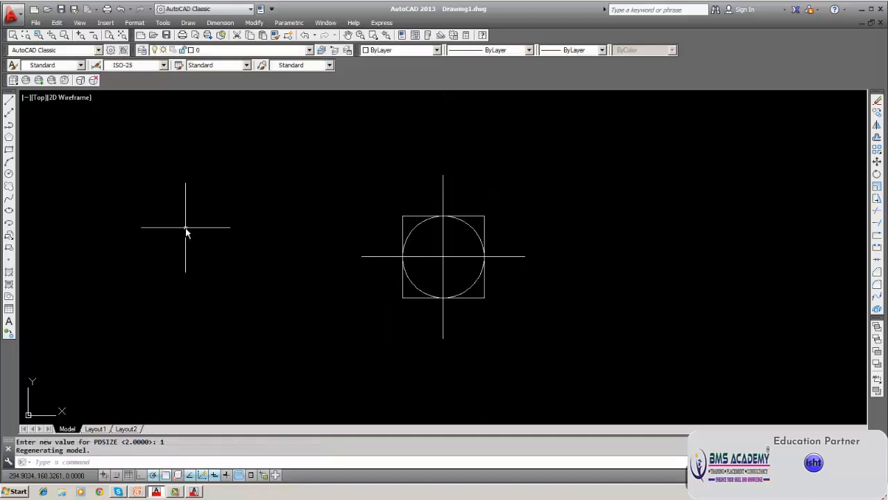
key("Escape")
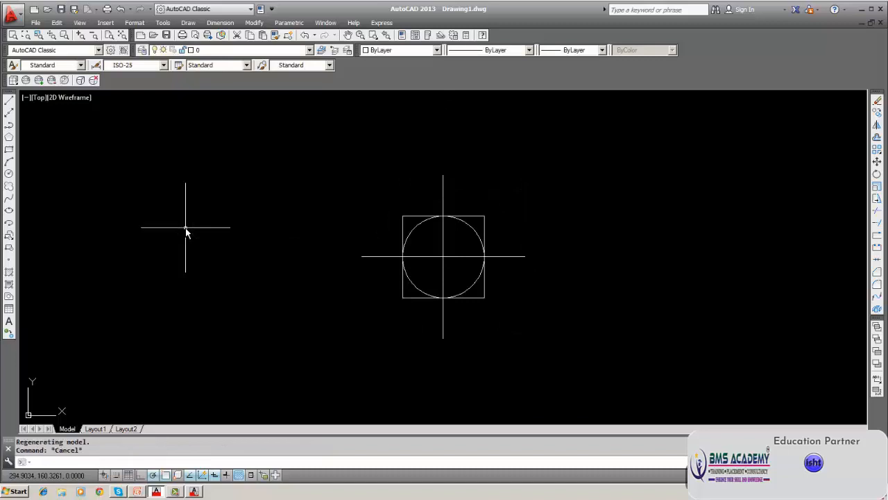
Step: Set the PDSIZE point size value to 5
key("Return")
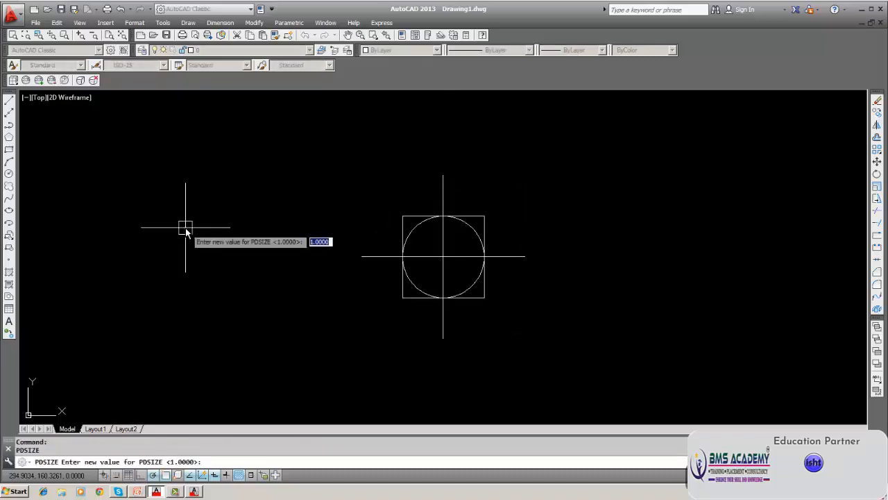
type("5")
key("Return")
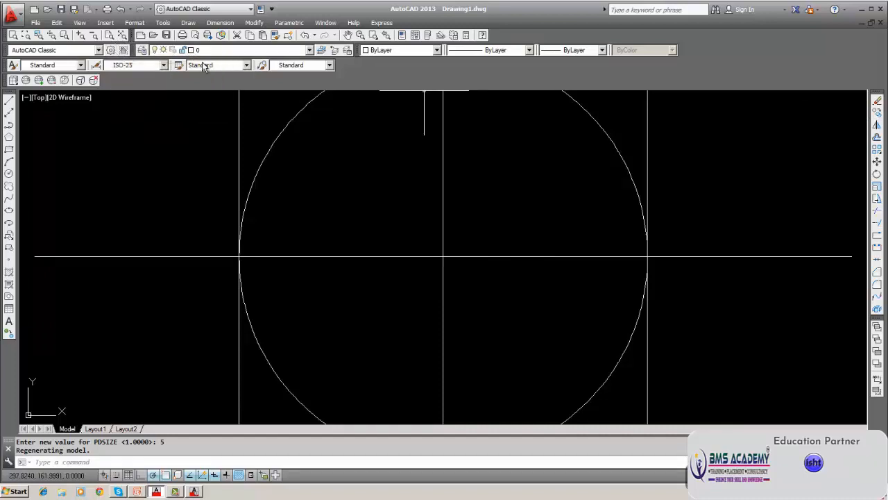
scroll(283, 133, "down", 5)
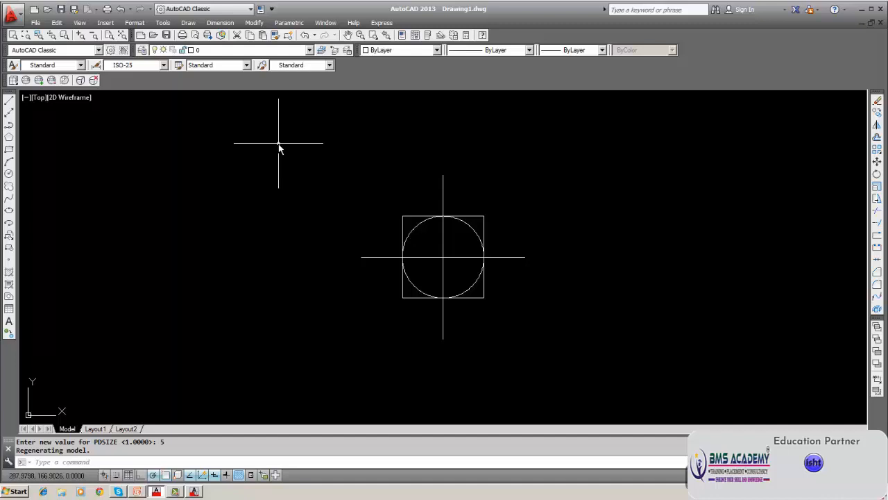
Step: Erase the existing point using a window selection around it
left_click(876, 101)
type("w")
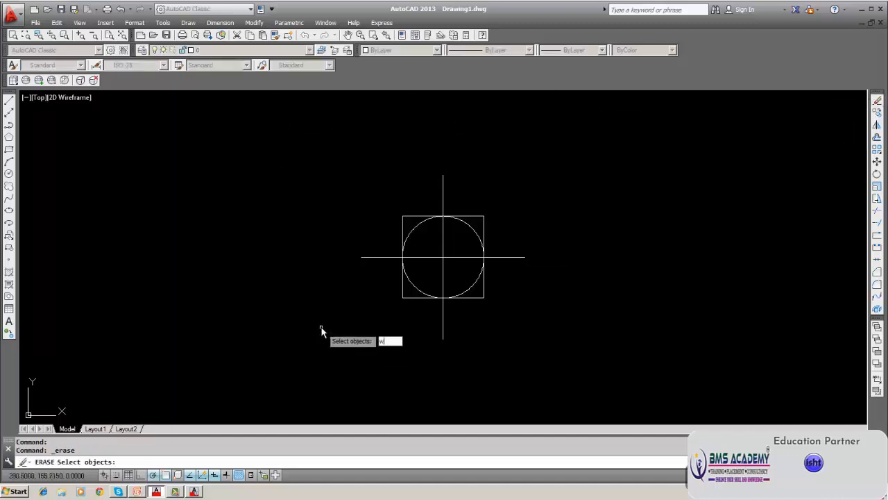
key("Return")
left_click(305, 135)
left_click(553, 349)
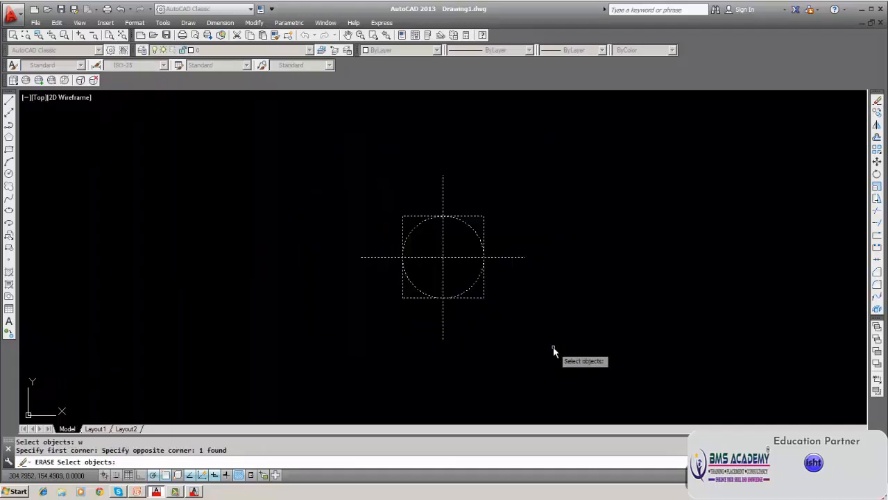
key("Return")
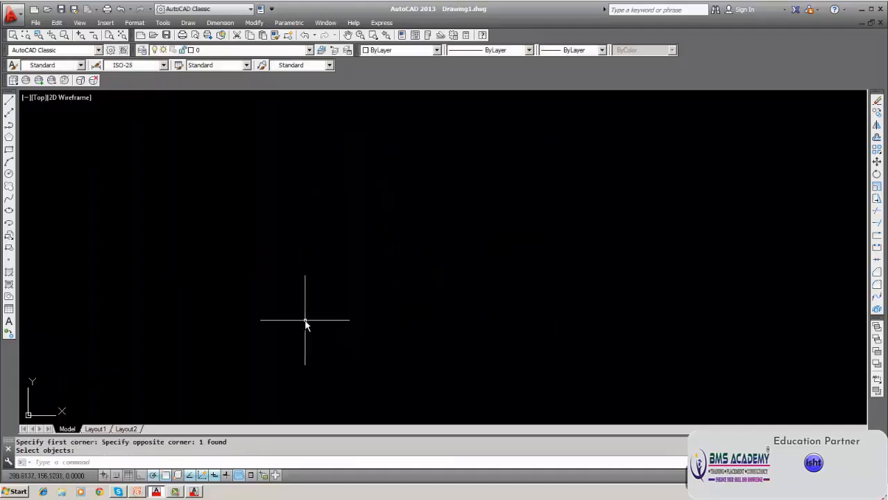
Step: Set the PDMODE point style value to 0
type("pdmode")
key("Return")
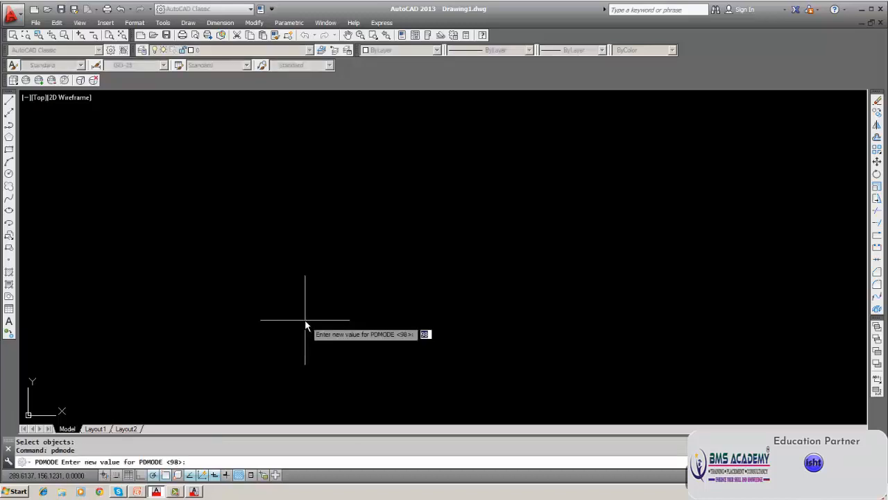
type("0")
key("Return")
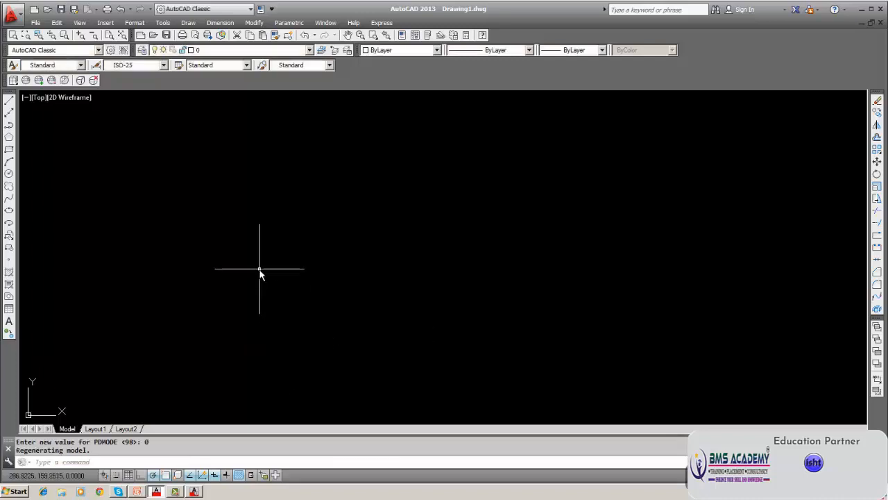
Step: Place six scattered points freehand across the empty drawing with the Point command
left_click(9, 262)
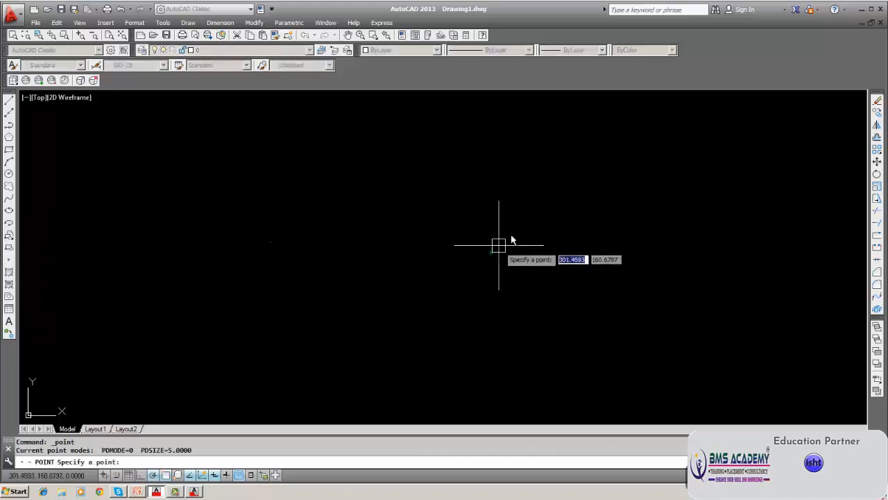
left_click(547, 213)
left_click(730, 238)
left_click(664, 316)
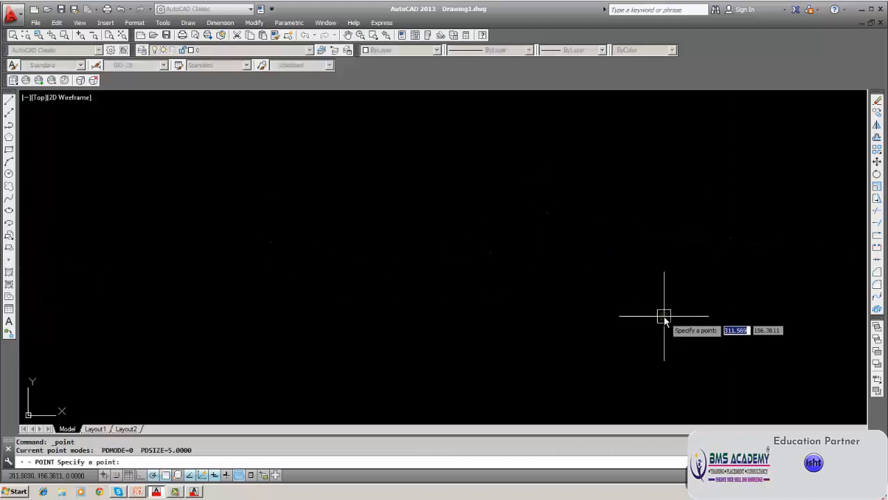
left_click(491, 353)
key("Return")
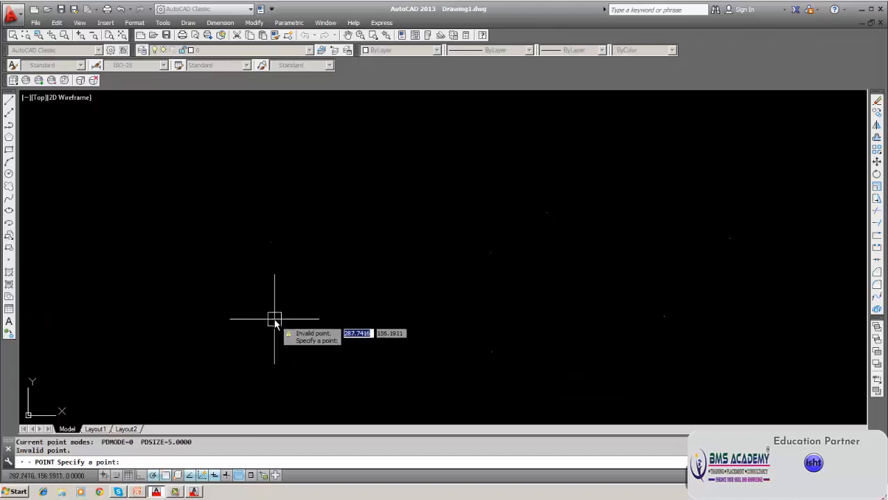
Step: Draw a chain of five line segments connecting the six points, starting at the leftmost point and ending at the rightmost
left_click(9, 101)
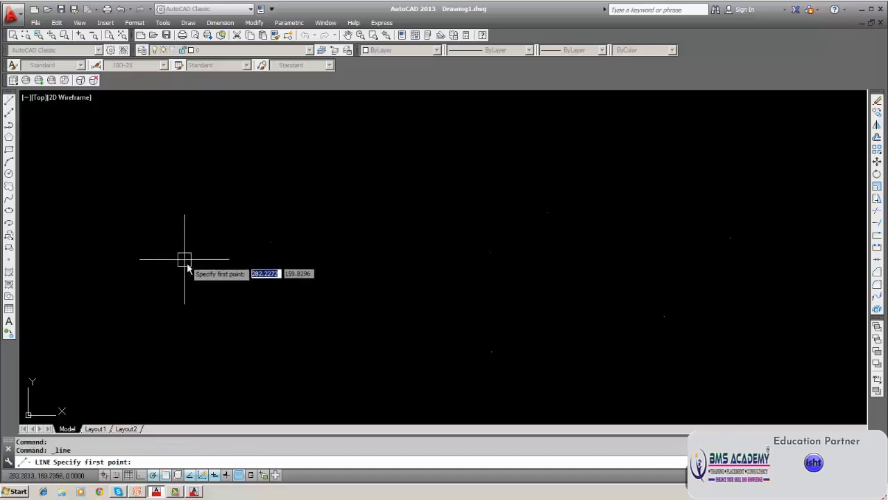
left_click(271, 242)
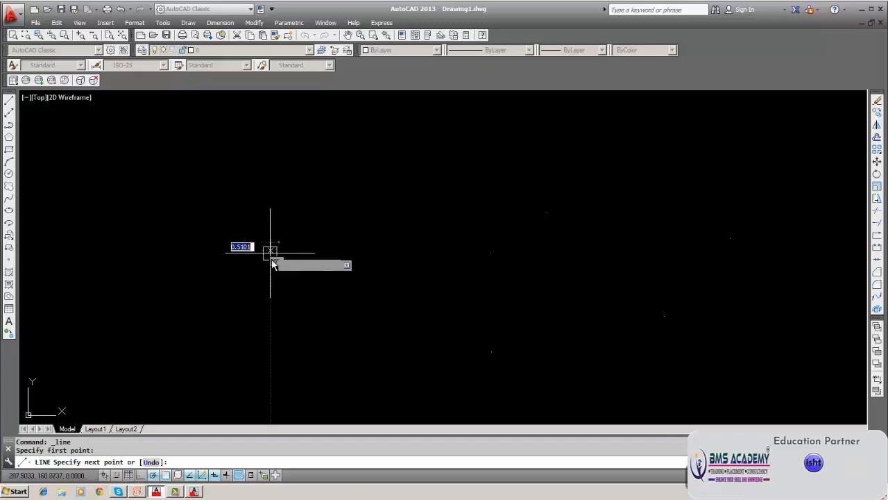
left_click(547, 213)
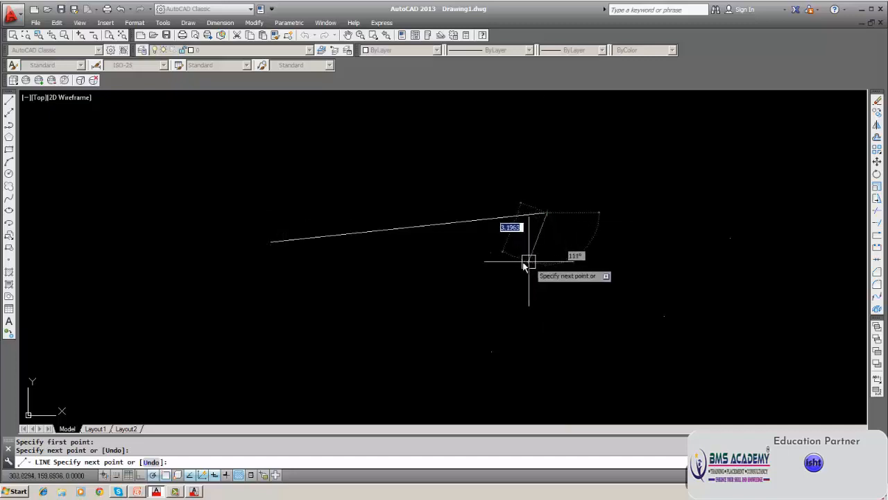
left_click(490, 254)
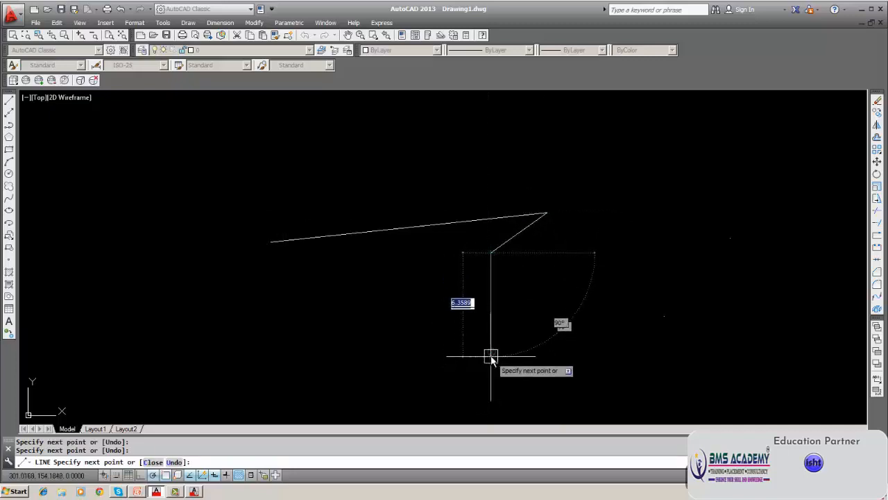
left_click(491, 352)
left_click(664, 317)
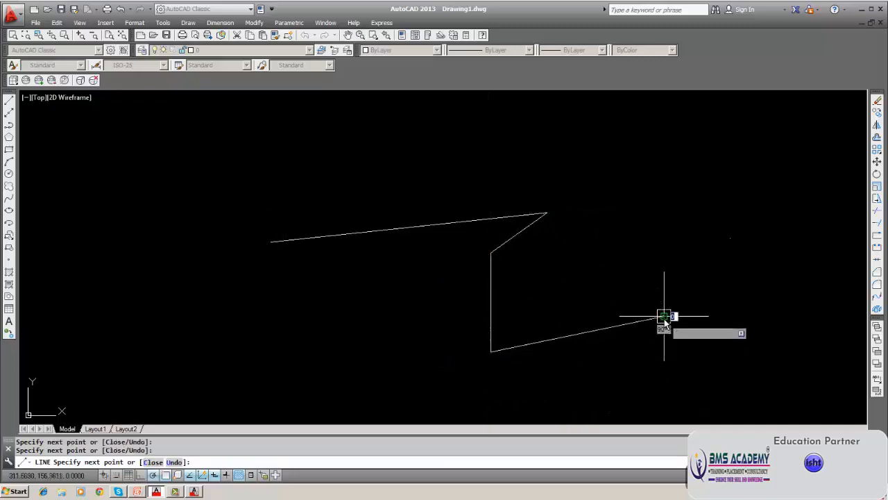
left_click(728, 239)
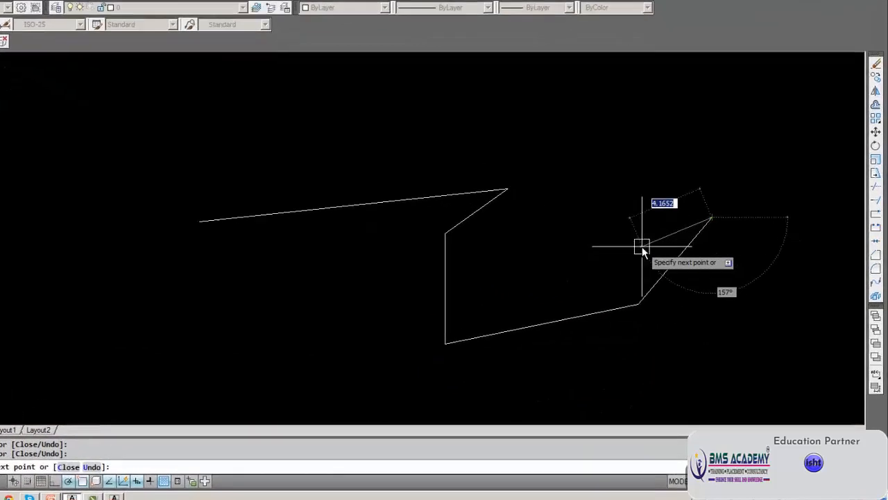
key("Return")
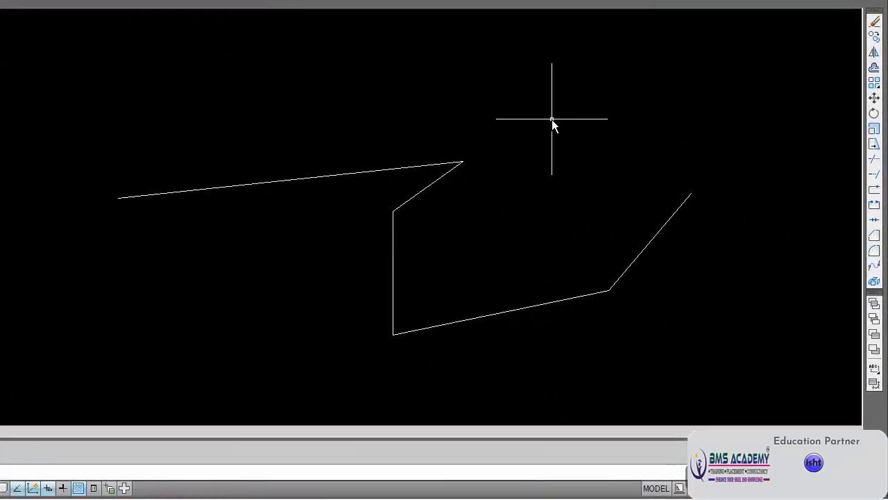
Step: Draw a circle with the 3P option through the leftmost point, the uppermost point and the point just below it
type("CIRCLE")
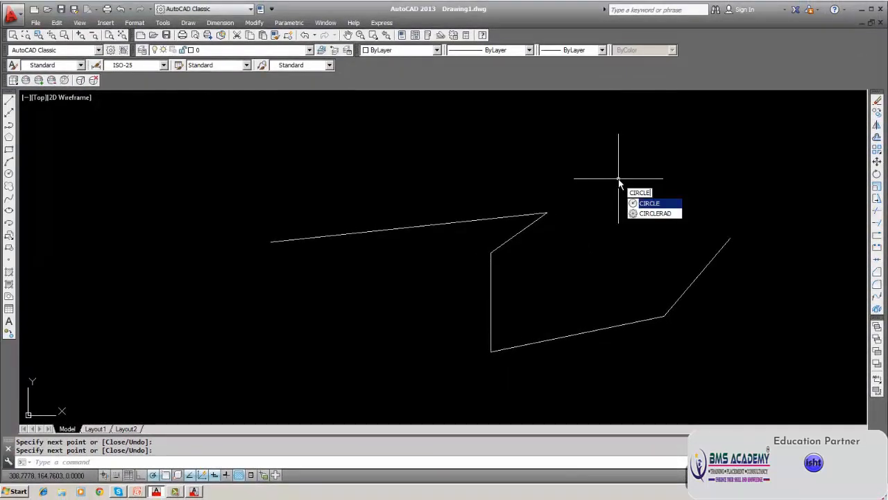
key("Return")
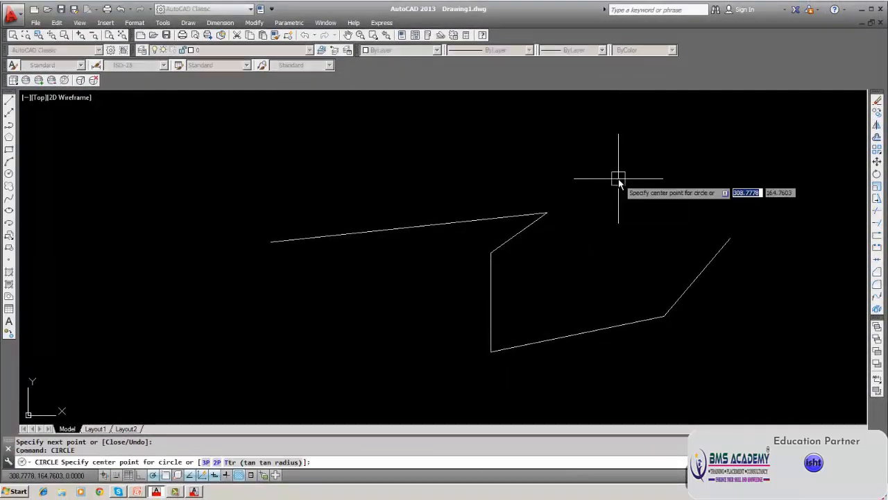
type("3p")
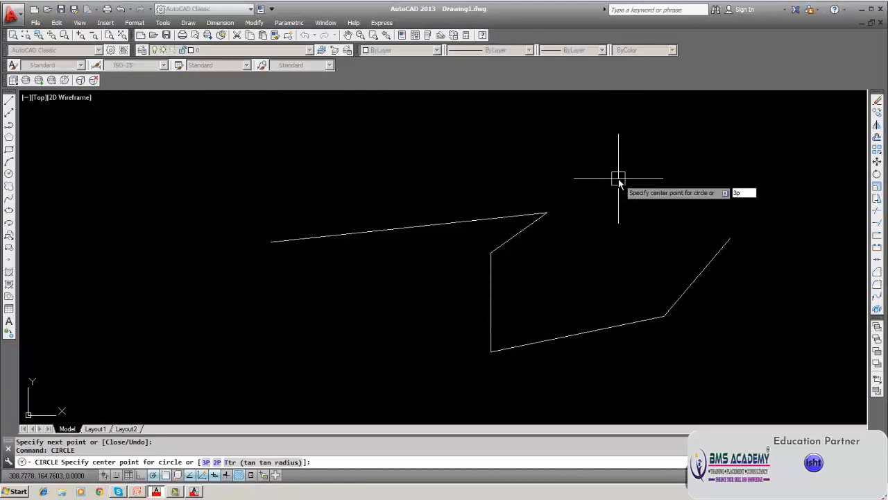
key("Return")
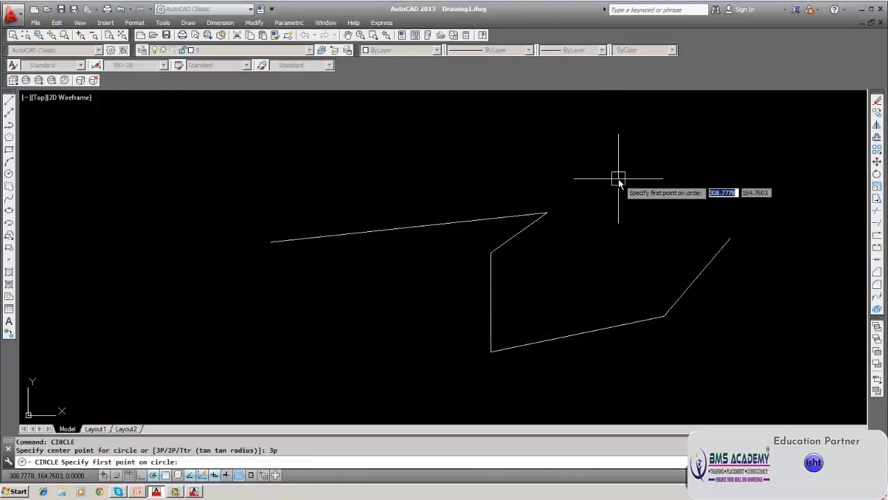
left_click(270, 242)
left_click(547, 213)
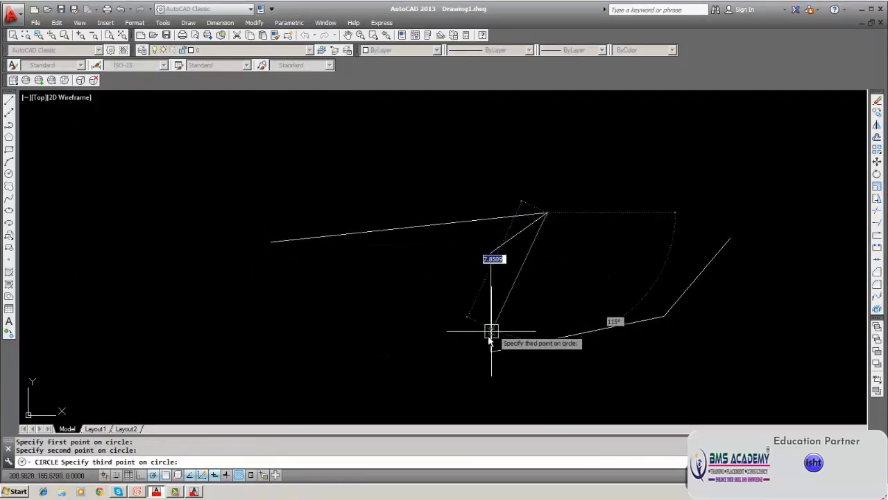
left_click(491, 254)
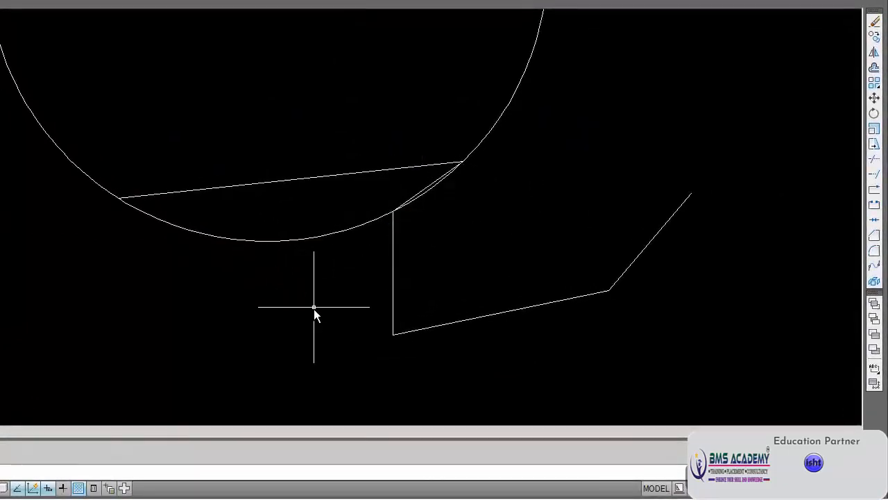
key("Return")
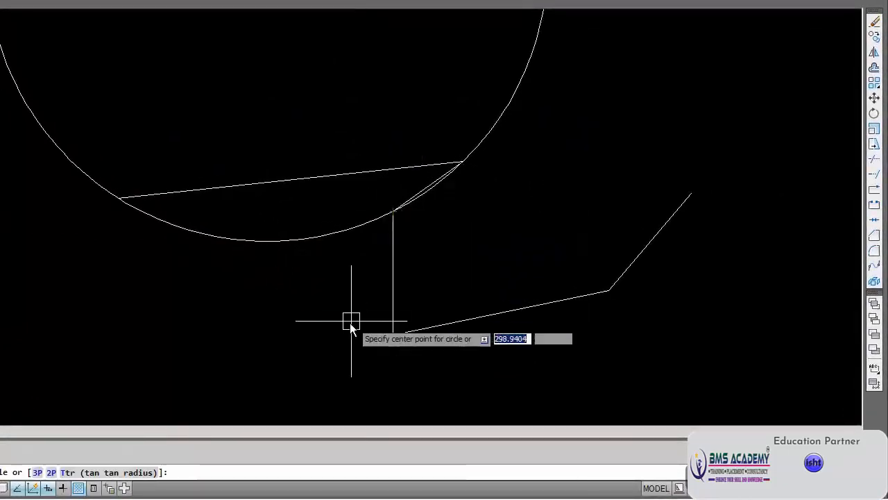
key("Escape")
Step: Erase all five connecting line segments, keeping the circle and the points
left_click(874, 23)
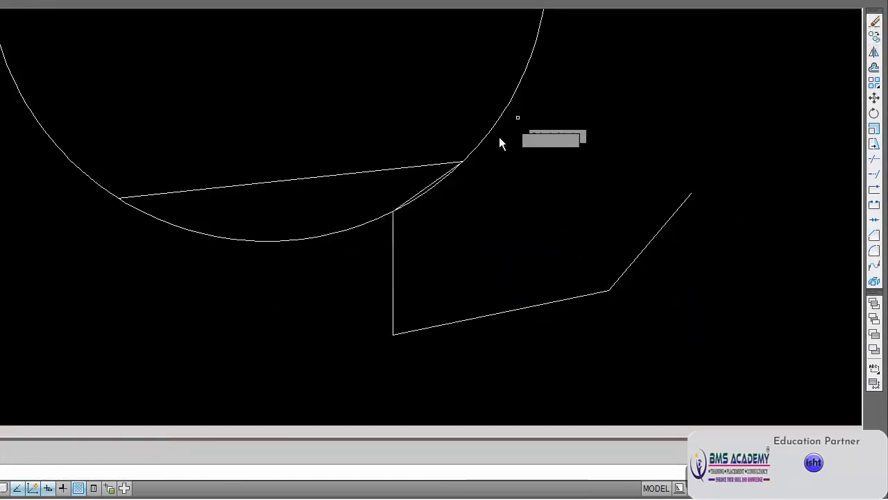
left_click(394, 242)
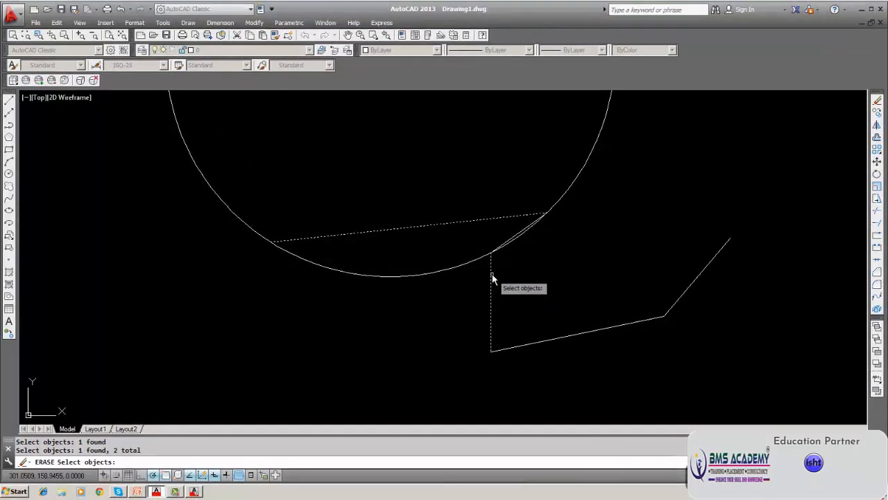
key("Return")
key("Return")
left_click(511, 238)
key("Return")
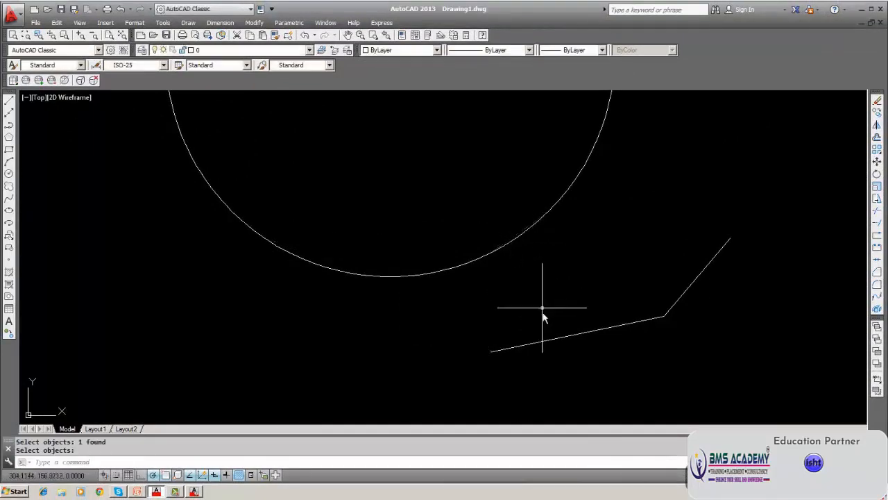
key("Return")
left_click(549, 338)
left_click(691, 296)
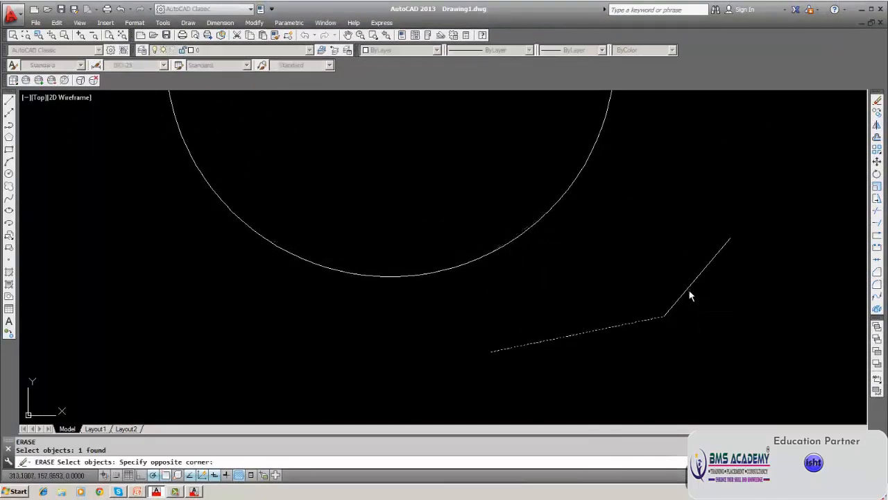
left_click(659, 296)
key("Return")
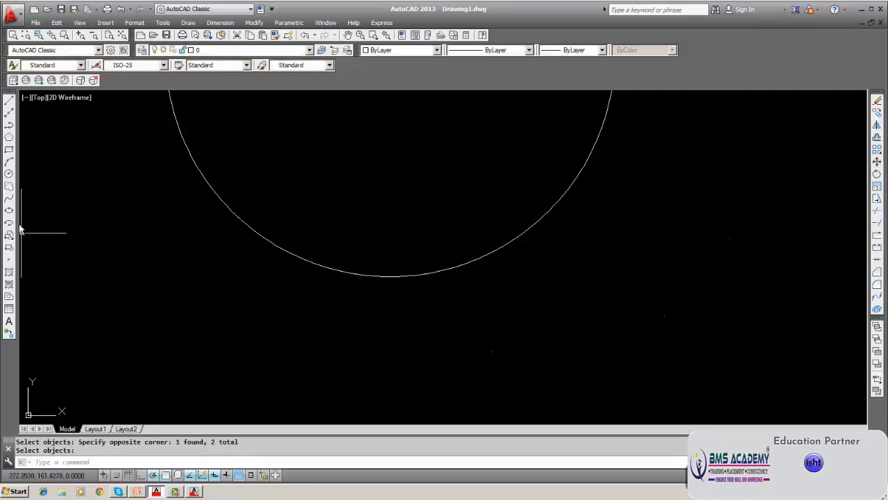
left_click(9, 174)
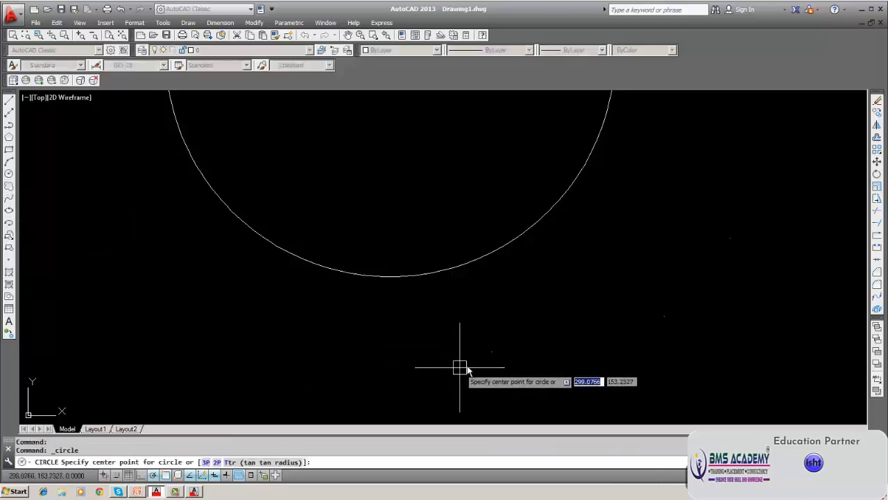
left_click(491, 351)
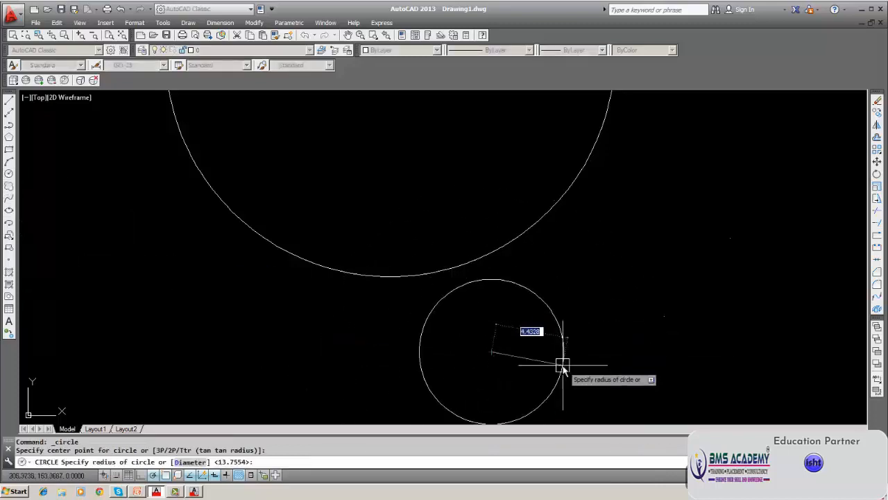
key("Escape")
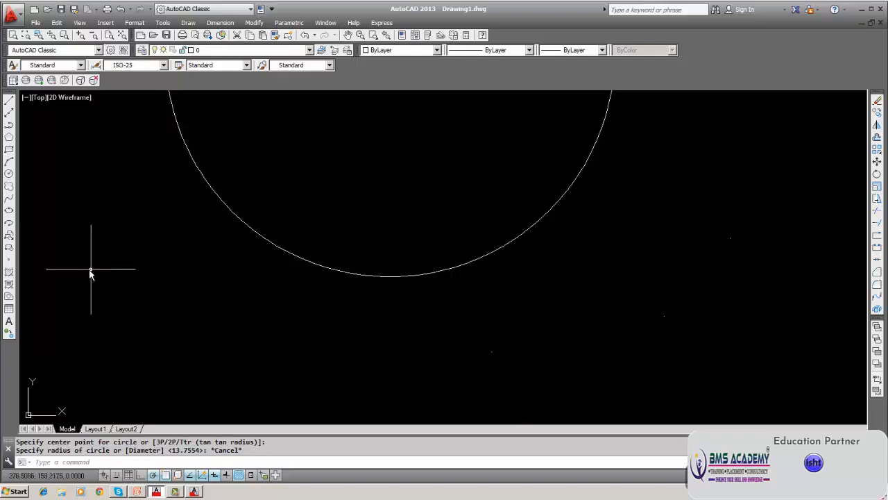
Step: Draw a second circle with the 3 Points option through the three remaining points below and right of the first circle
left_click(188, 23)
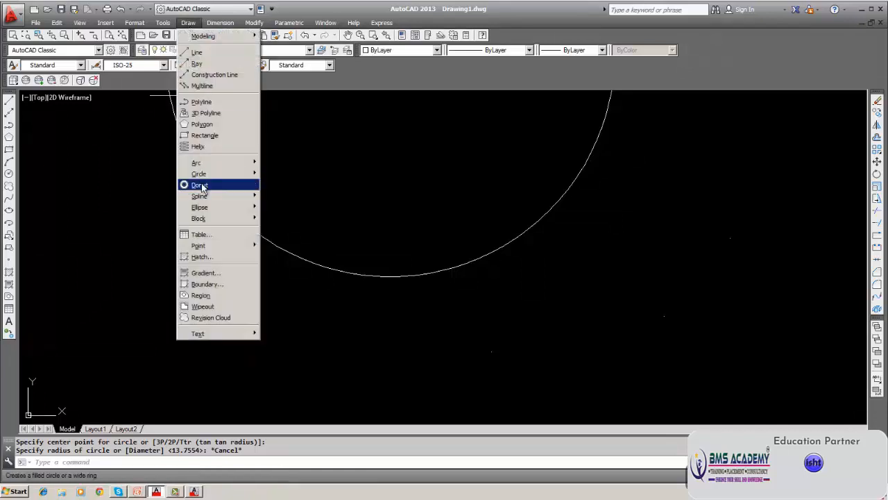
mouse_move(206, 174)
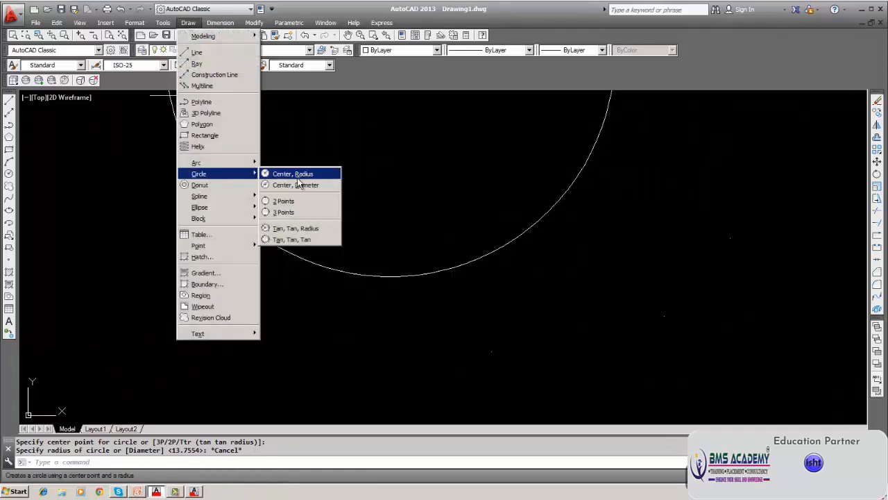
left_click(299, 212)
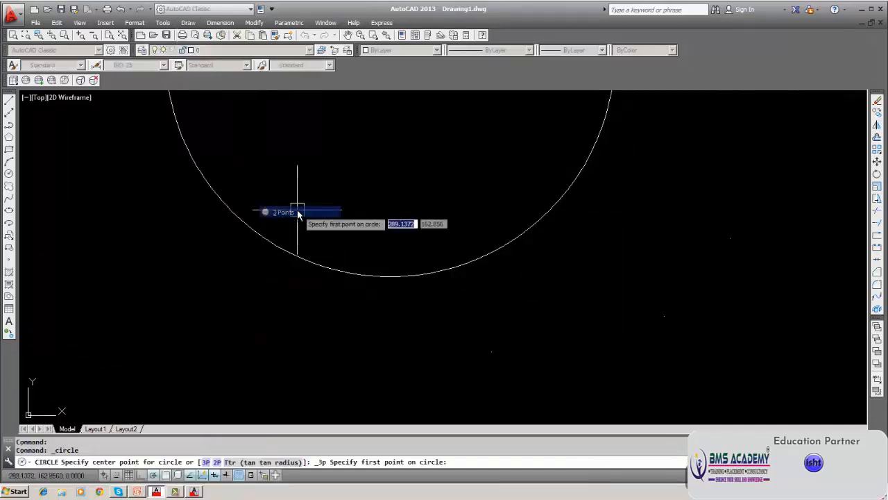
left_click(496, 352)
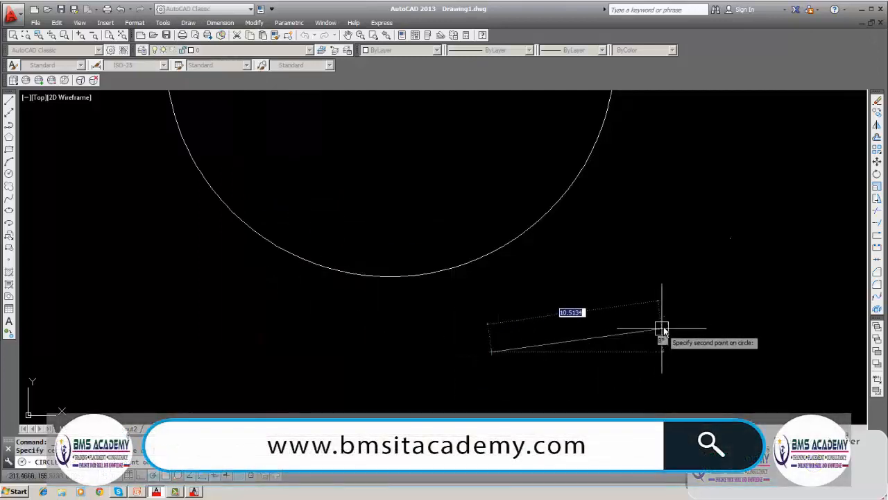
left_click(664, 316)
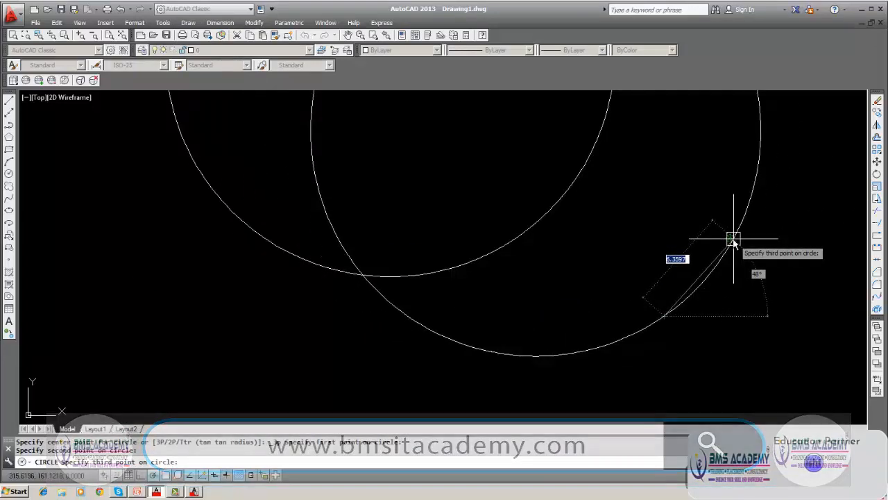
left_click(734, 240)
scroll(526, 351, "down", 4)
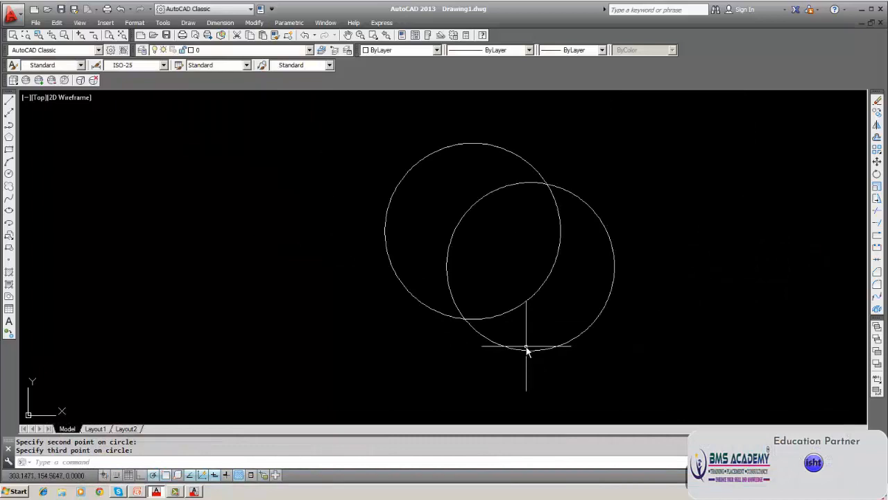
key("Escape")
Step: Erase both circles and all the points with a window selection around them
left_click(876, 101)
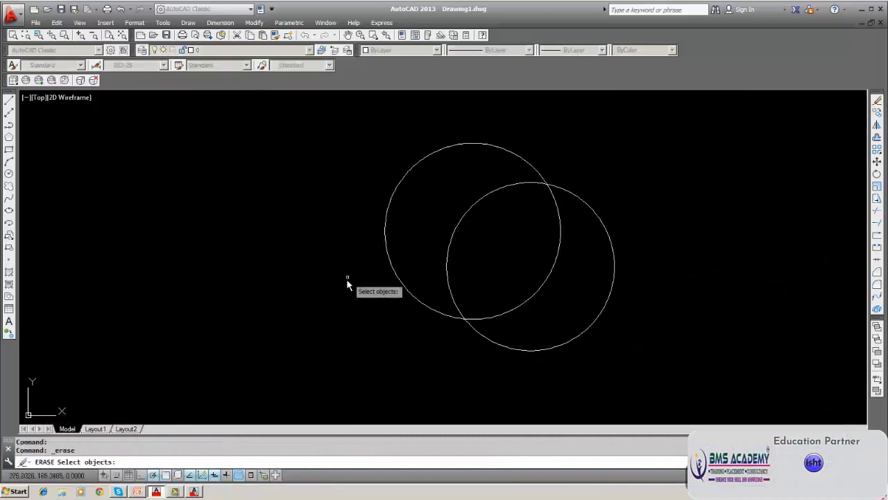
type("w")
key("Return")
left_click(354, 141)
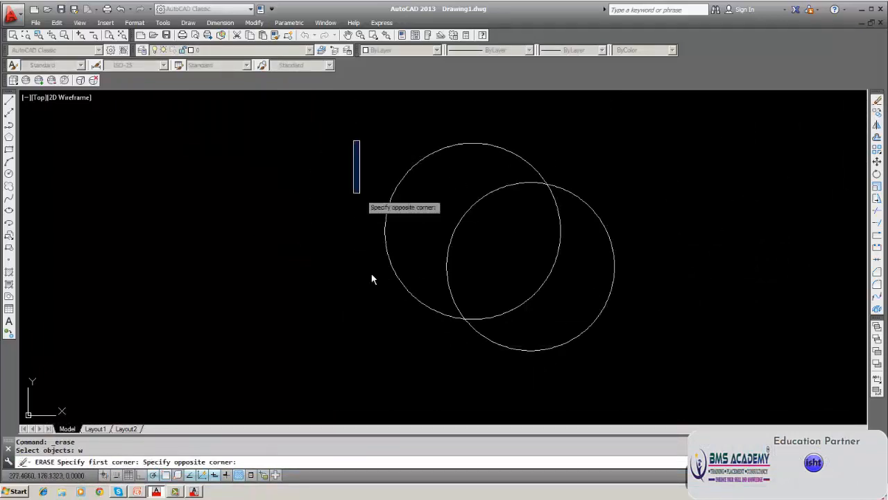
left_click(747, 381)
key("Return")
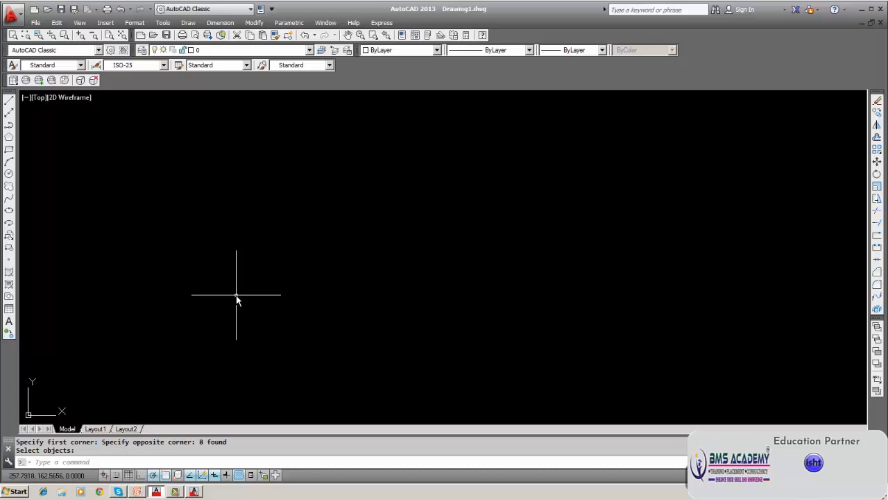
Step: Draw one long slanted line rising from lower left to upper right across the empty drawing
left_click(9, 101)
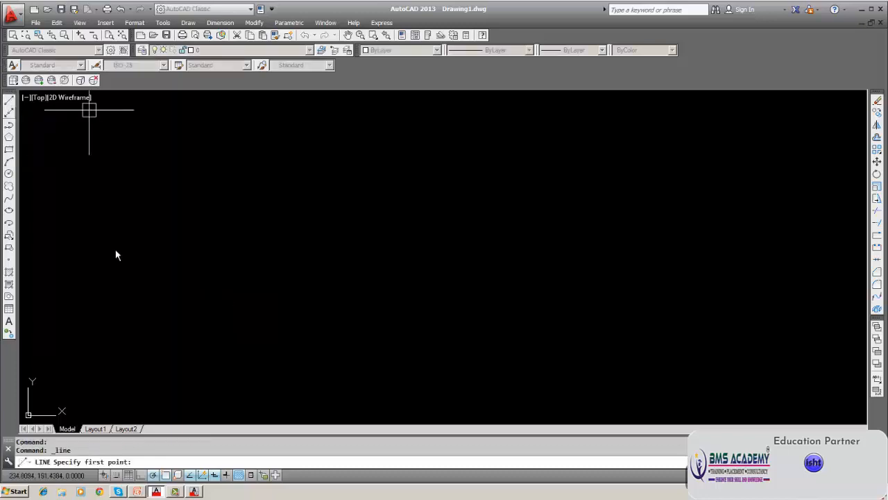
left_click(185, 310)
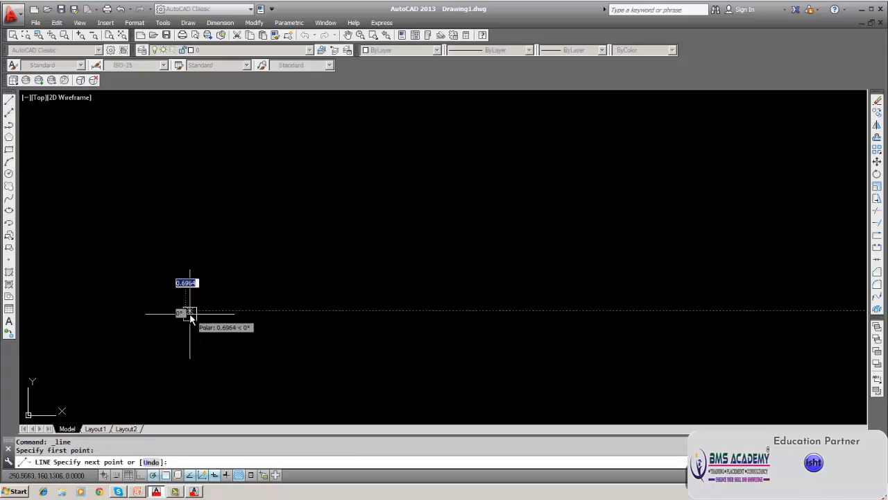
left_click(692, 168)
key("Return")
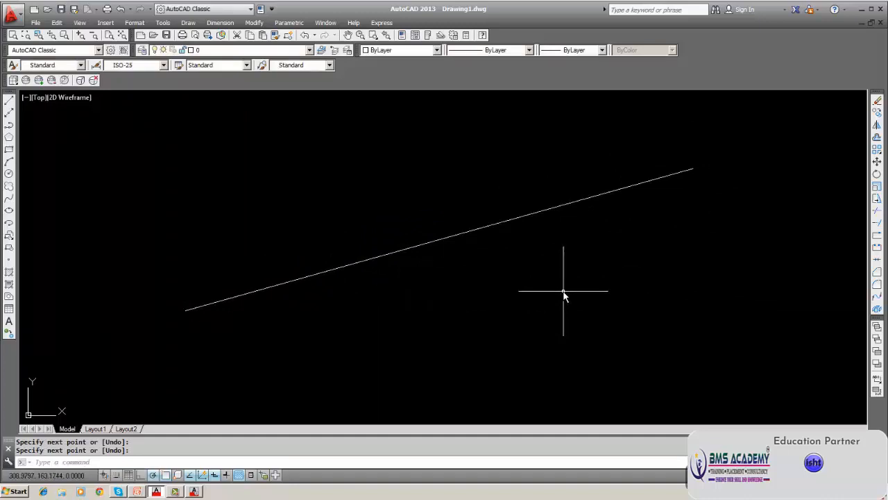
Step: Set the PDMODE point display mode to 32
type("PDMode")
key("Return")
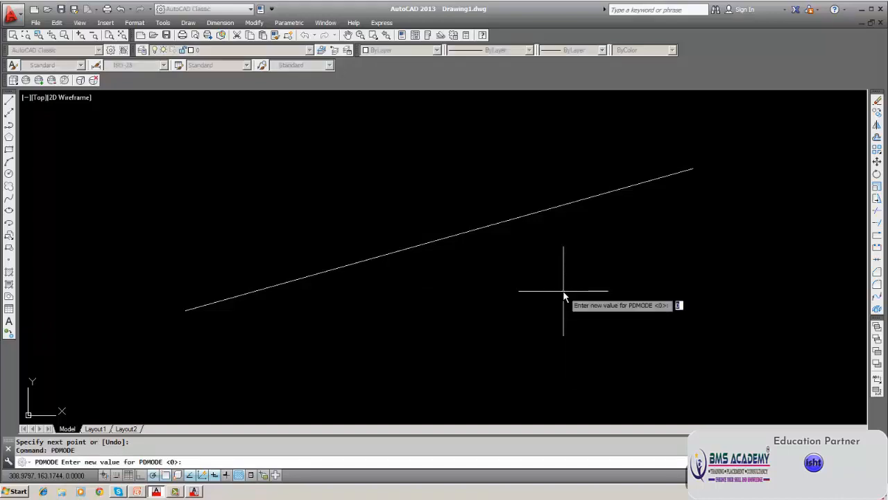
type("32")
key("Return")
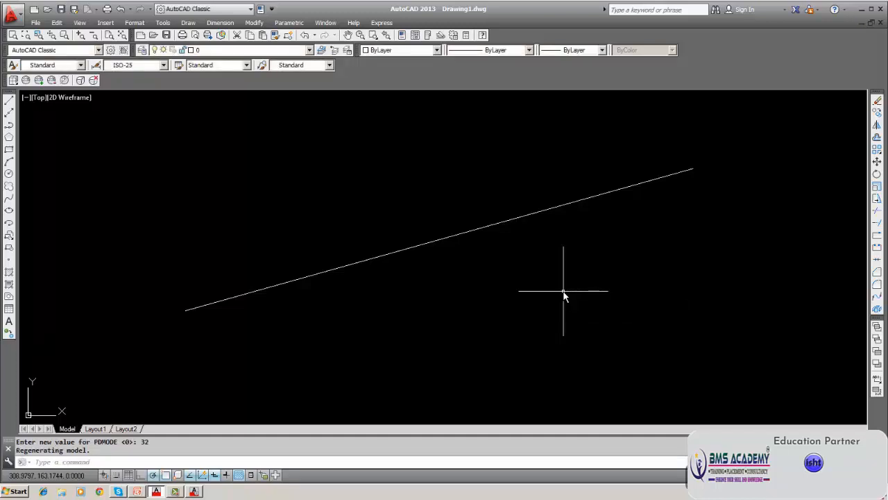
Step: Divide the slanted line into 6 equal segments with the Divide command
type("div")
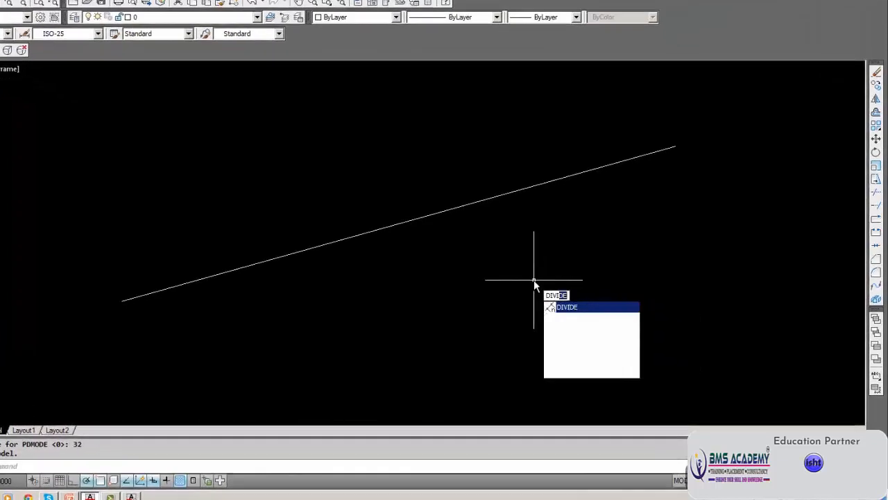
key("Return")
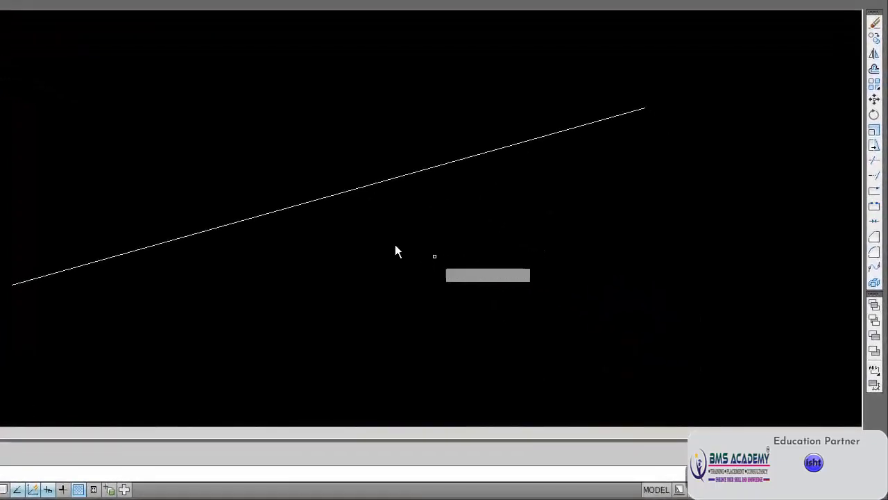
left_click(359, 188)
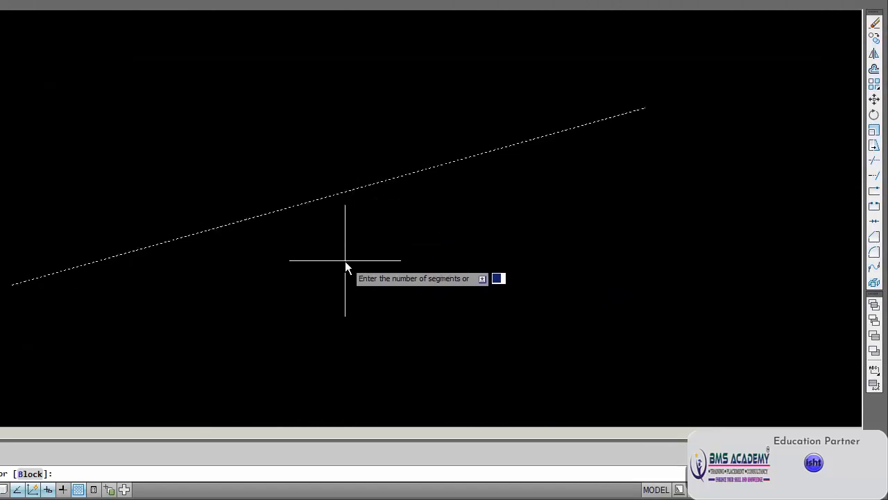
key("Return")
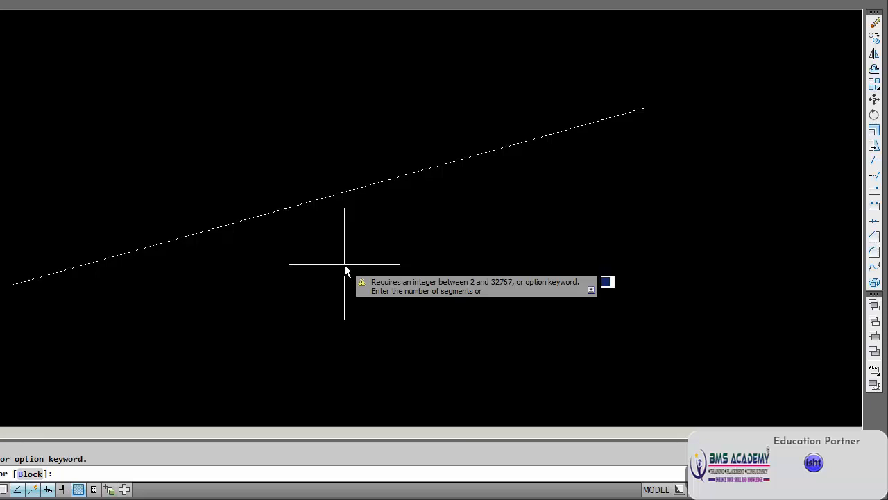
type("6")
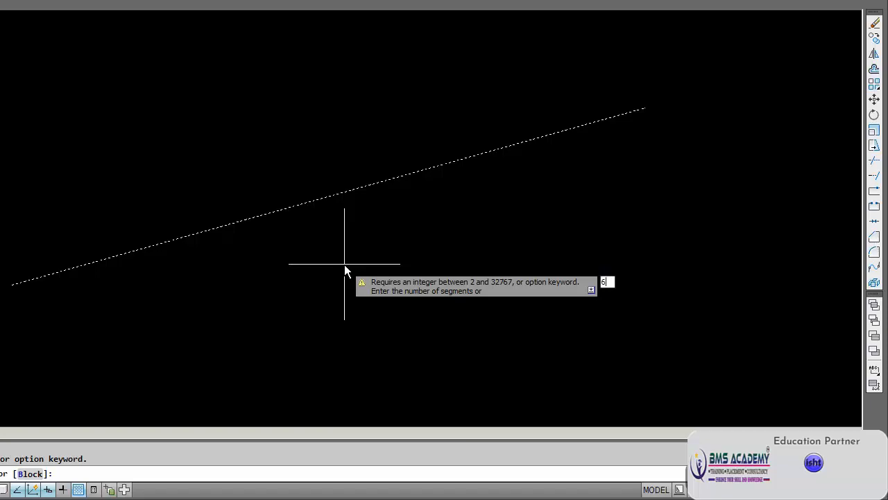
key("Return")
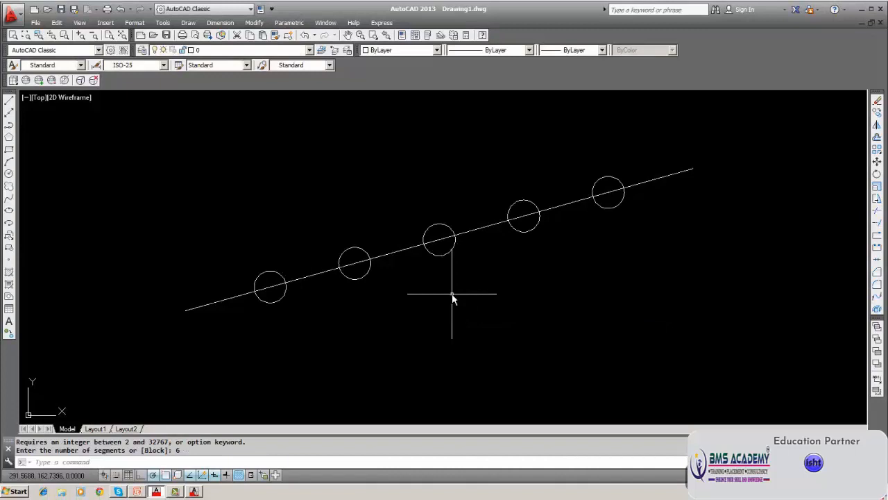
Step: Draw a seven-segment line chain through the five division points, dipping freehand below the slanted line after the first, third and fourth points
left_click(8, 101)
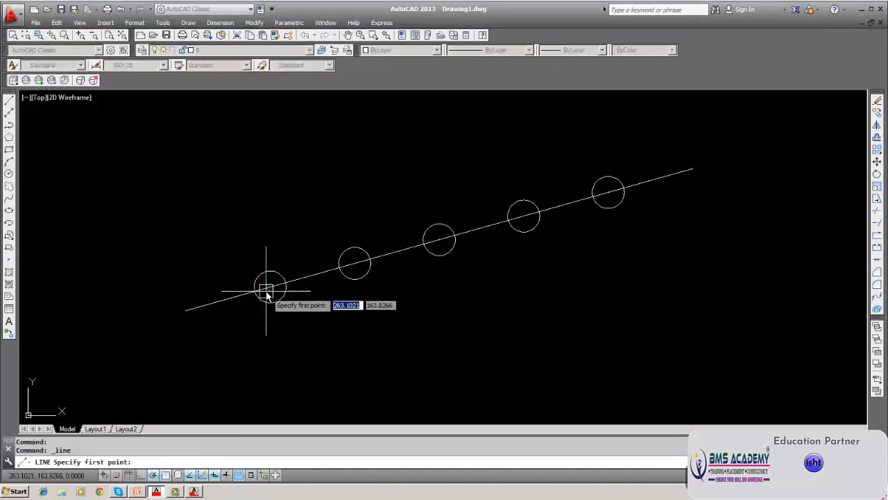
left_click(270, 287)
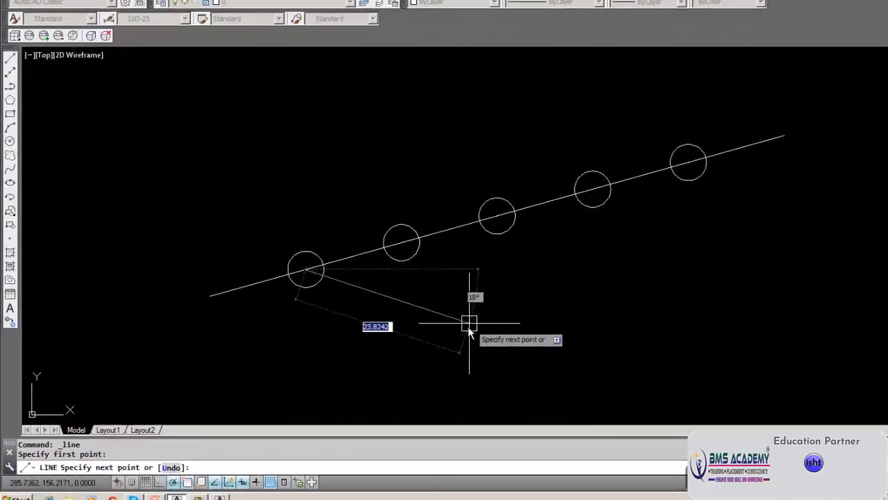
left_click(460, 331)
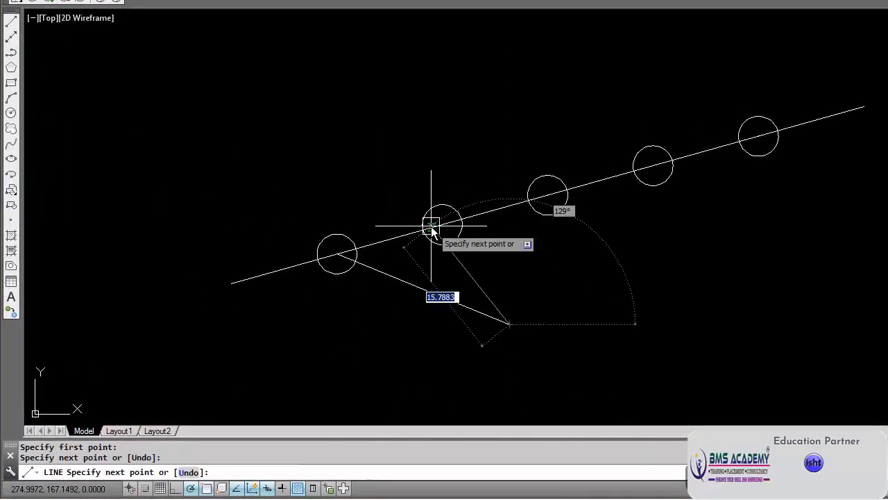
left_click(442, 224)
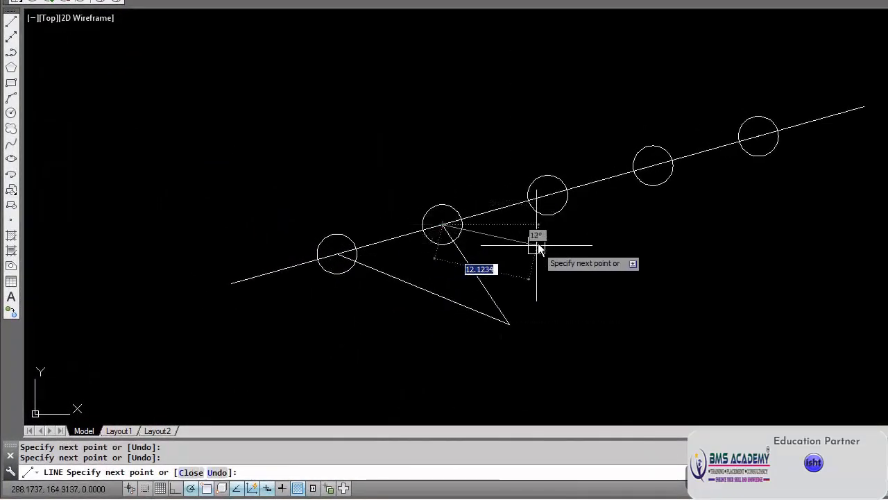
left_click(546, 198)
left_click(608, 284)
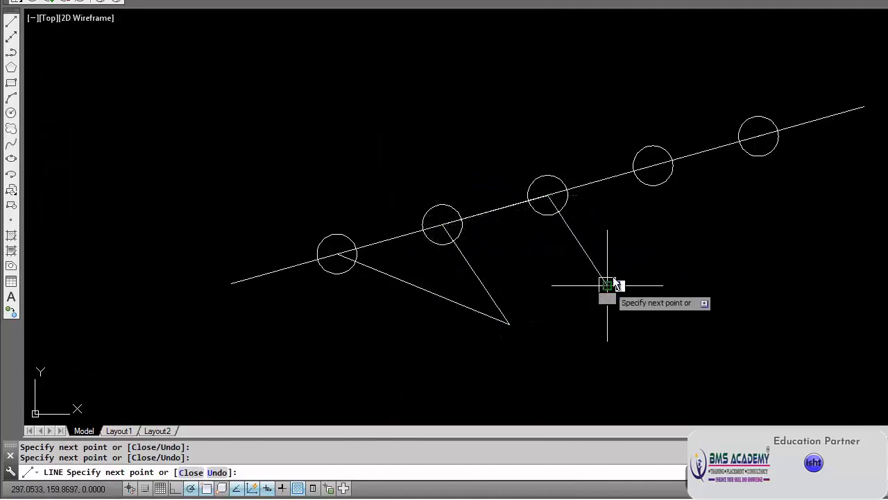
left_click(651, 166)
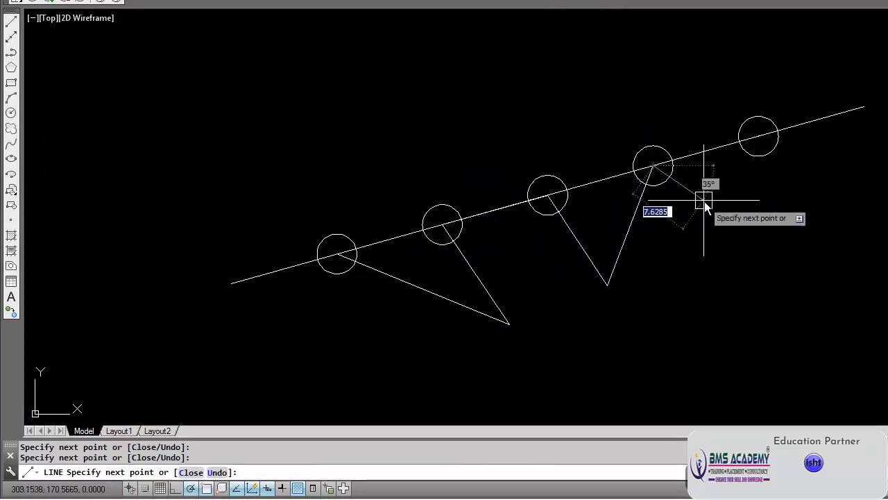
left_click(783, 241)
left_click(760, 137)
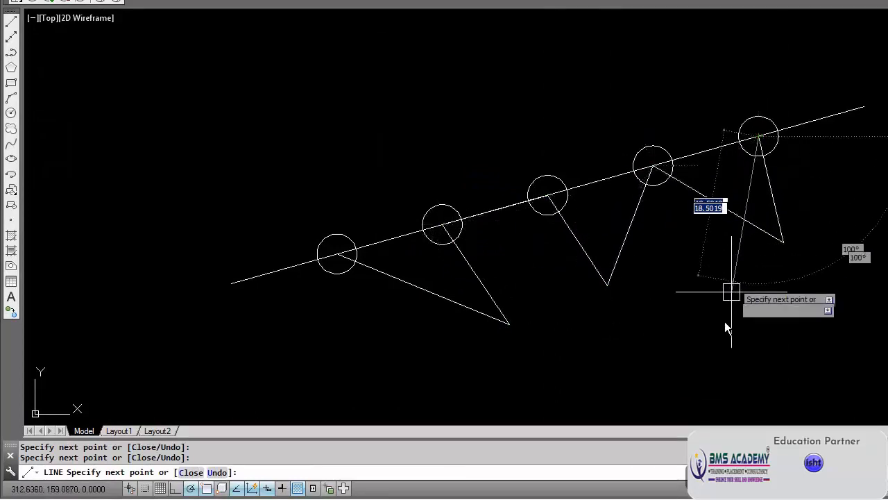
key("Return")
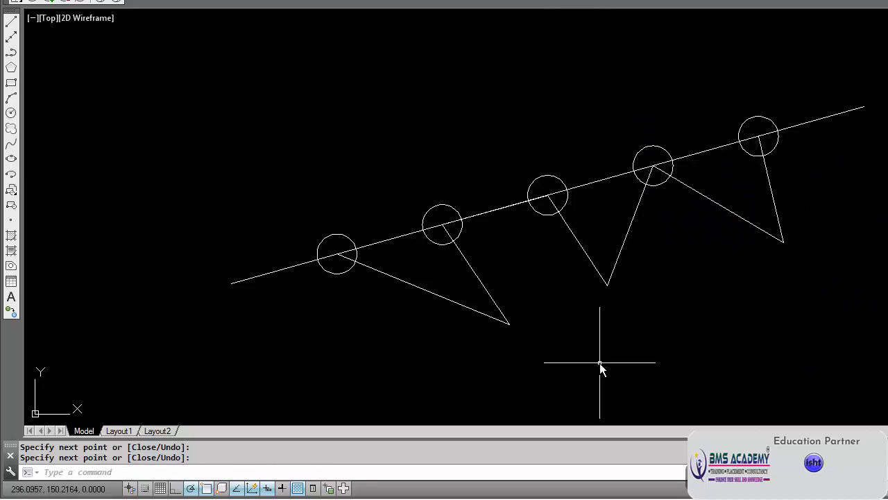
key("Escape")
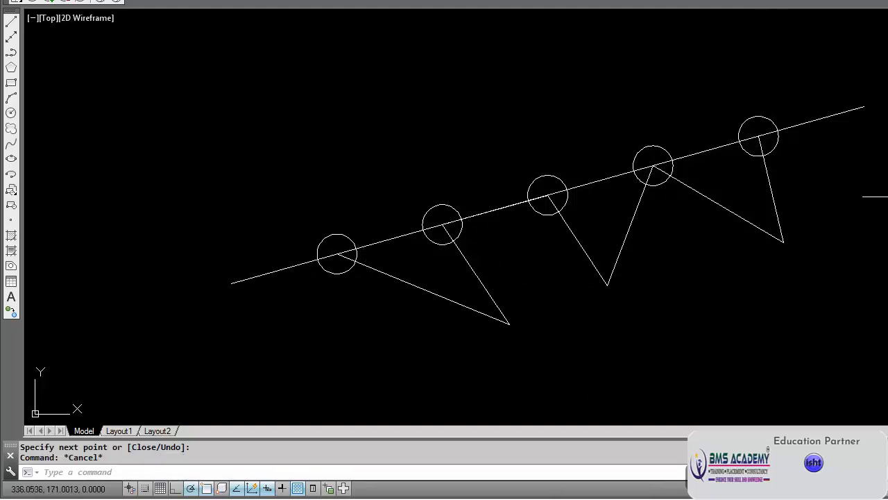
left_click(876, 102)
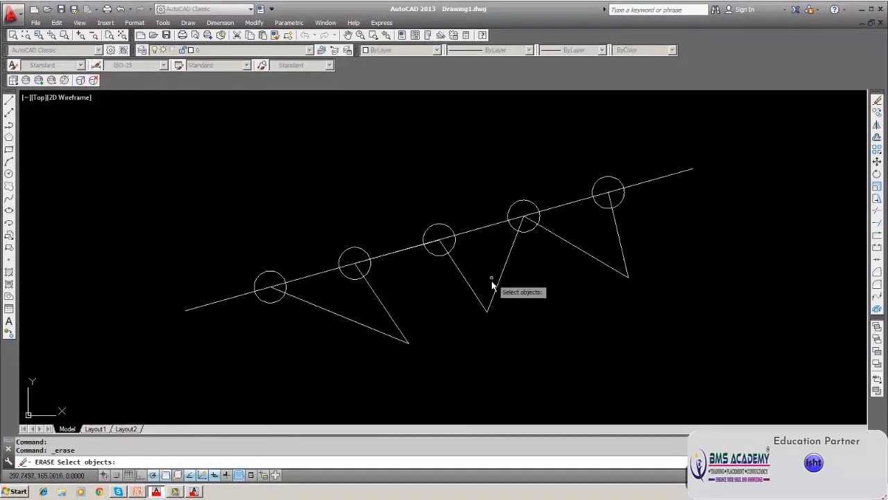
key("Escape")
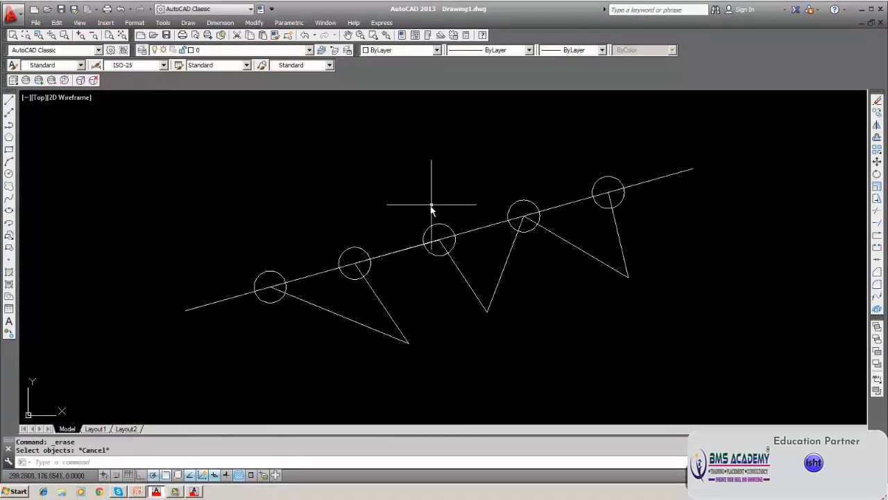
key("Escape")
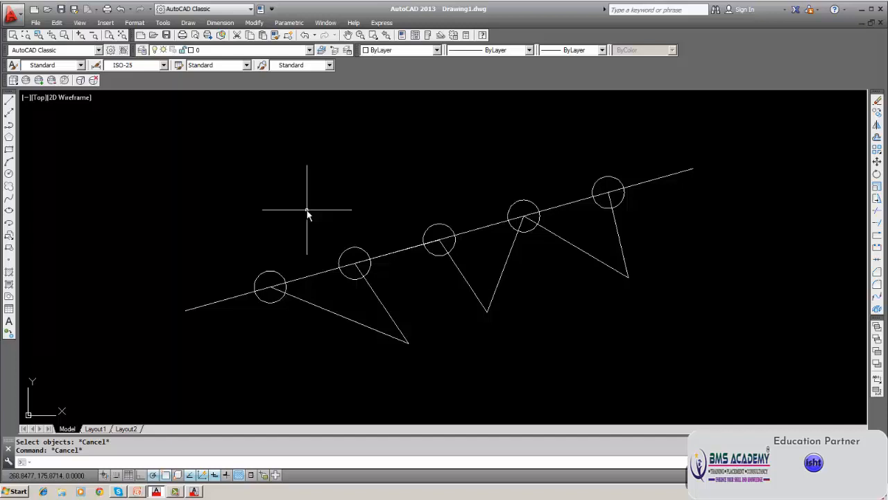
Step: Set the PDMODE point display mode to 1 to hide the division point markers
type("pdmode")
key("Return")
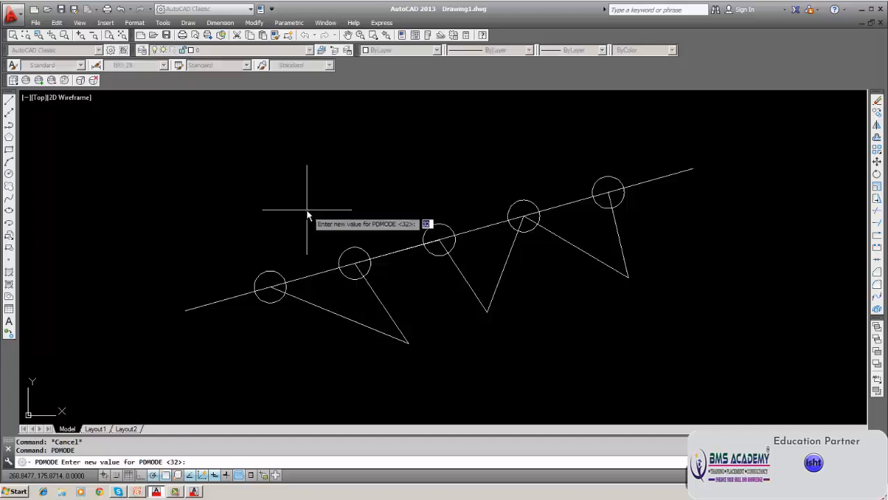
type("1")
key("Return")
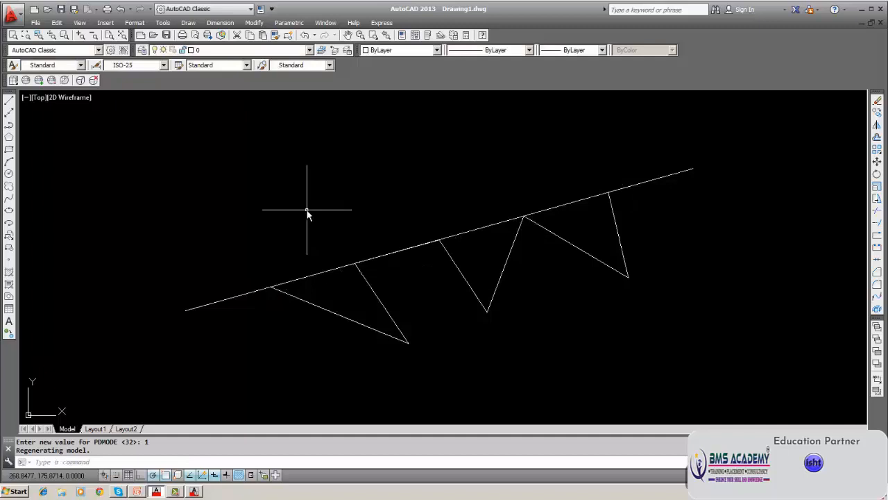
Step: Erase the four connecting lines that dip below the slanted line from its third, fourth and fifth division points
left_click(876, 101)
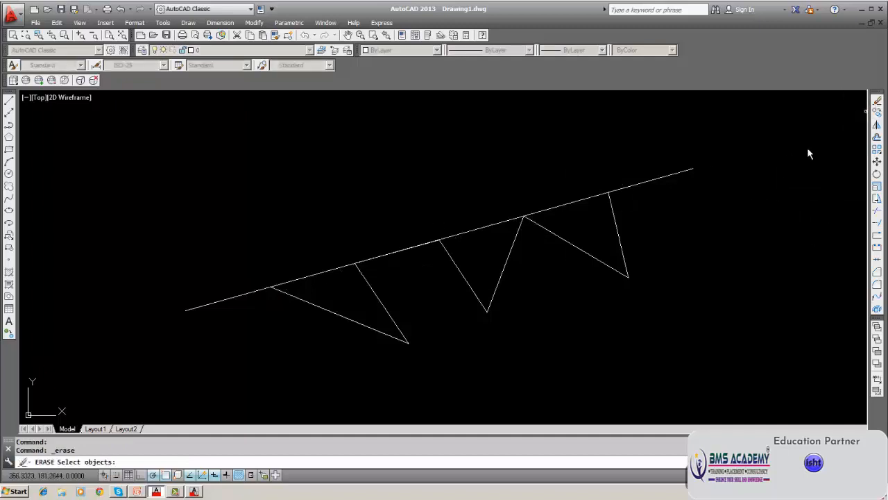
left_click(618, 234)
left_click(536, 223)
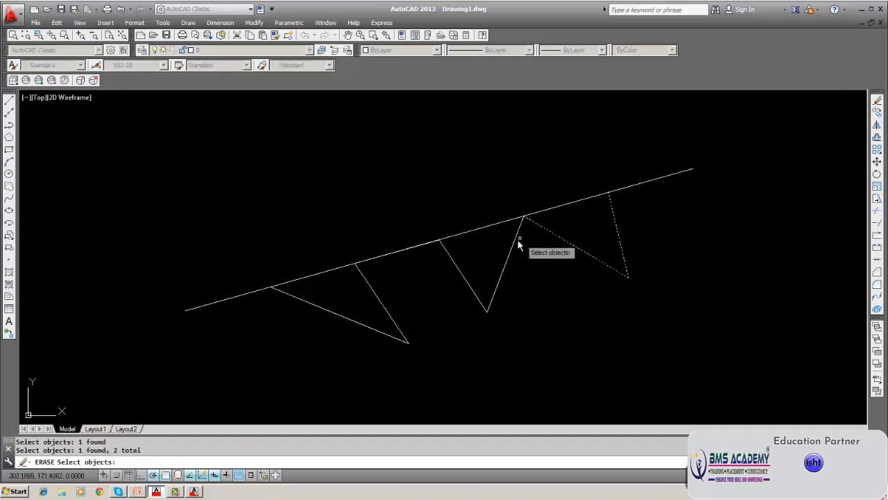
left_click(519, 246)
left_click(445, 252)
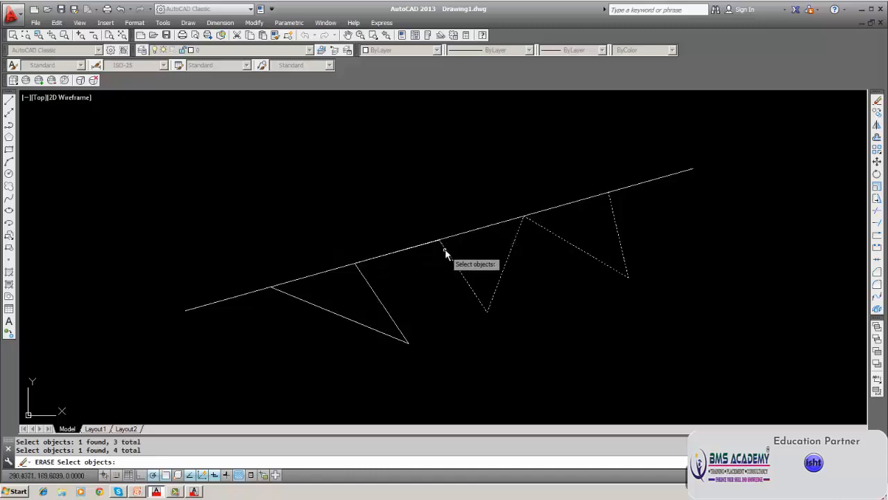
key("Return")
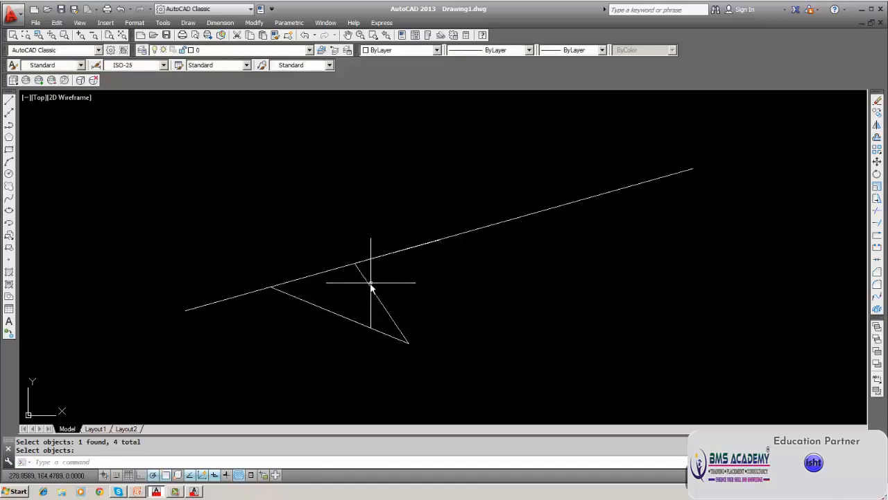
Step: Erase the remaining two connecting lines that form the dip below the first two division points
left_click(371, 286)
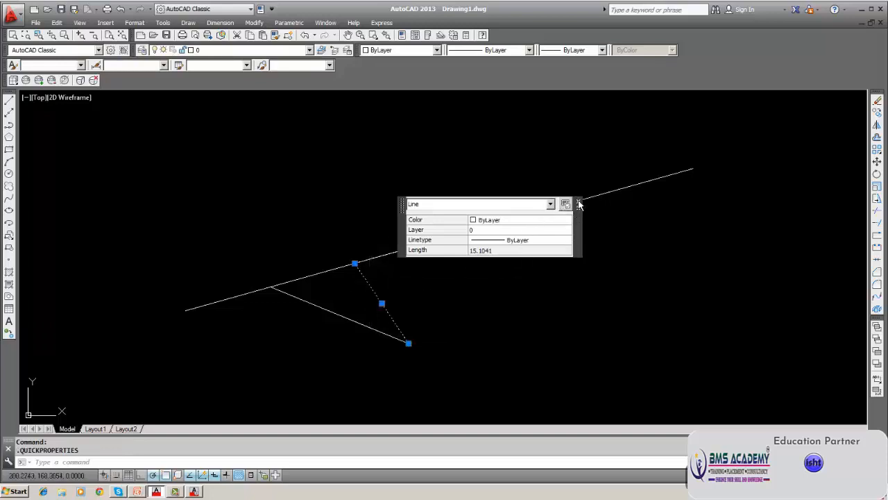
key("Escape")
left_click(876, 100)
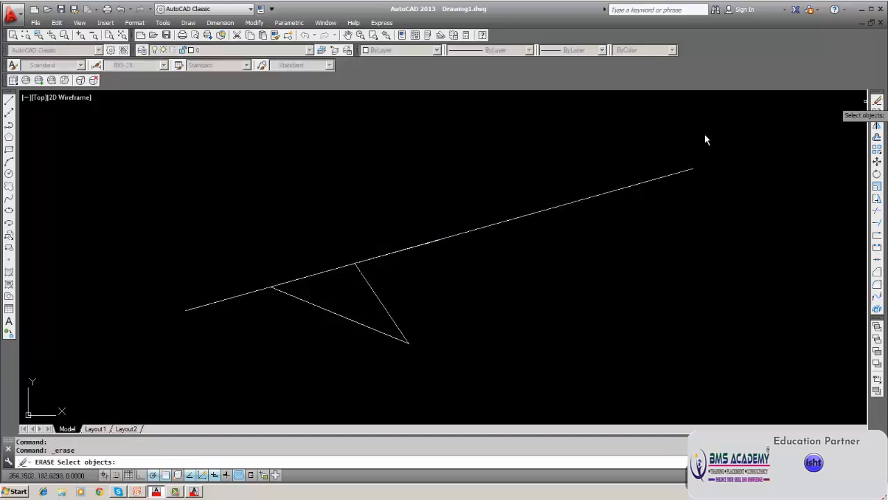
left_click(381, 301)
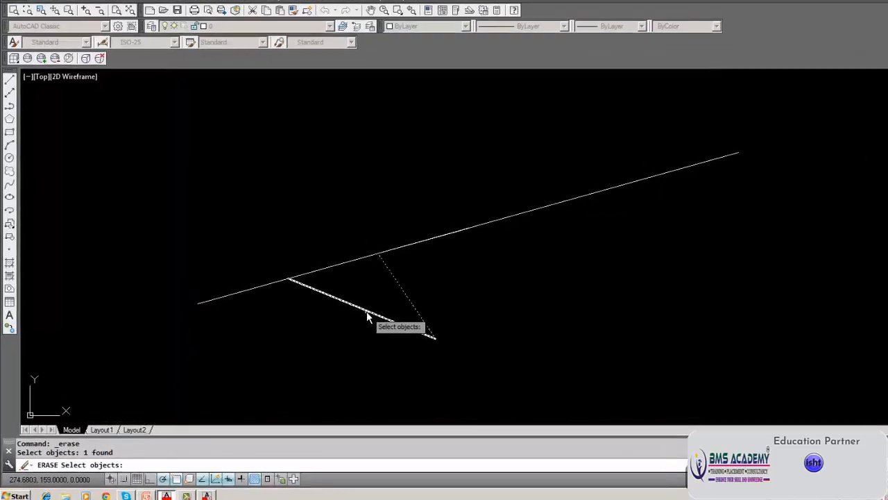
left_click(366, 313)
key("Return")
Step: Erase the long slanted line and the short leftover segment lying along it
key("Return")
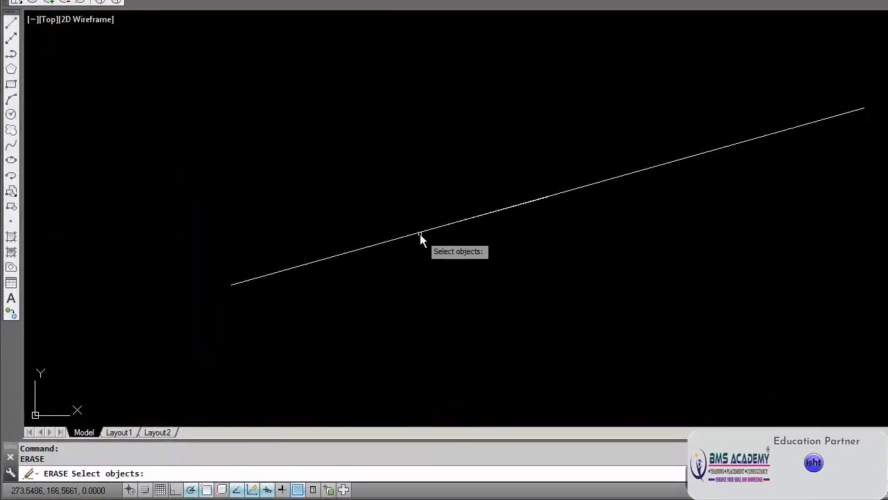
double_click(419, 234)
key("Return")
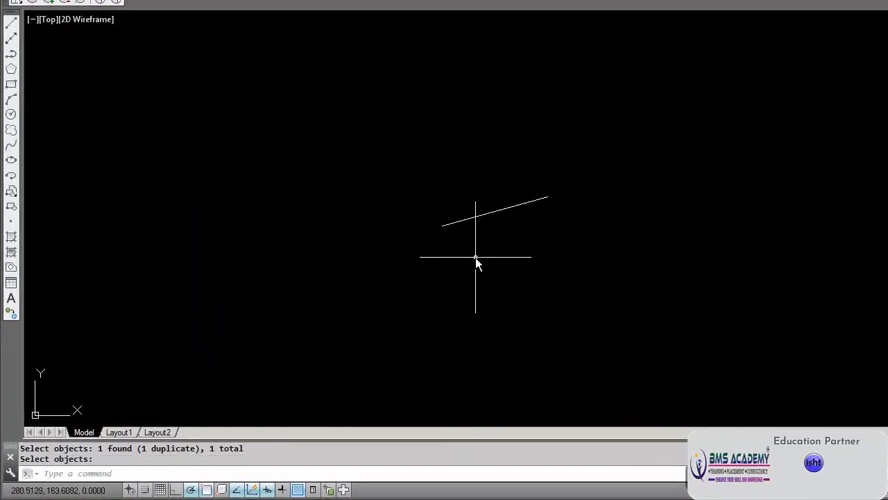
key("Return")
left_click(475, 216)
key("Return")
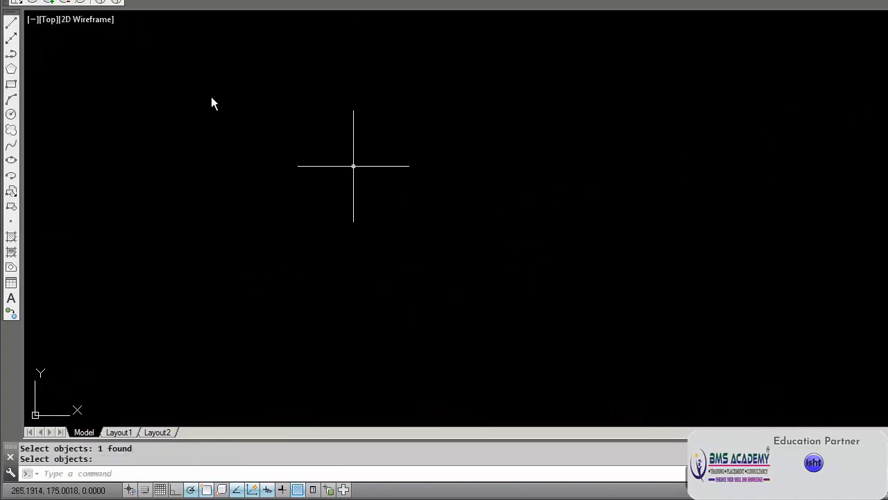
Step: Draw a single freehand line rising gently to the right, ending at about 313.77, 177.44
left_click(11, 23)
left_click(231, 216)
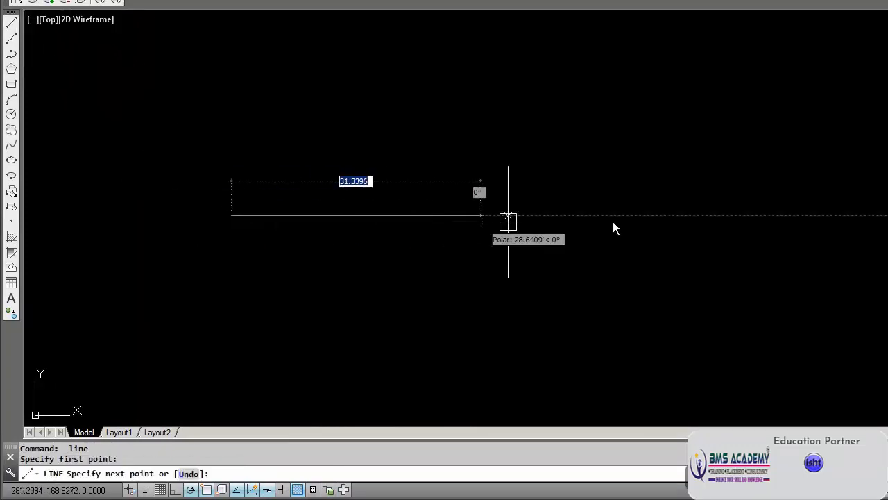
left_click(740, 148)
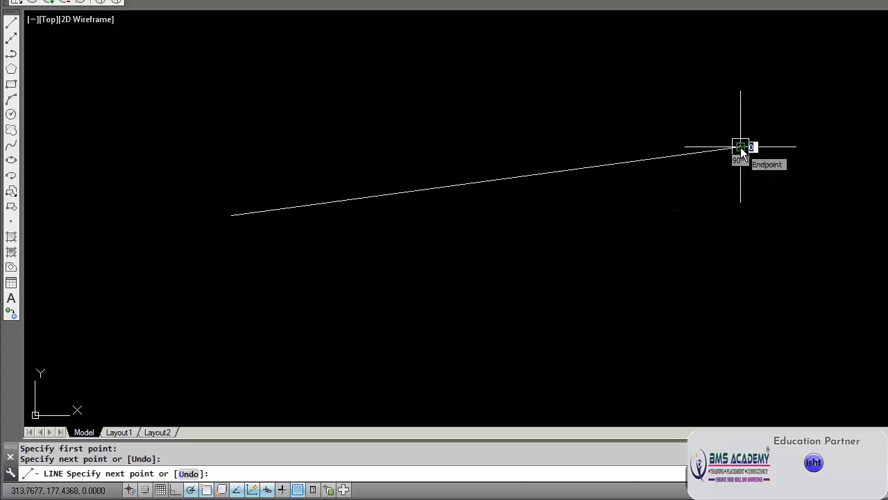
key("Return")
Step: Divide the gently rising line into 11 equal segments with the Divide command
type("di")
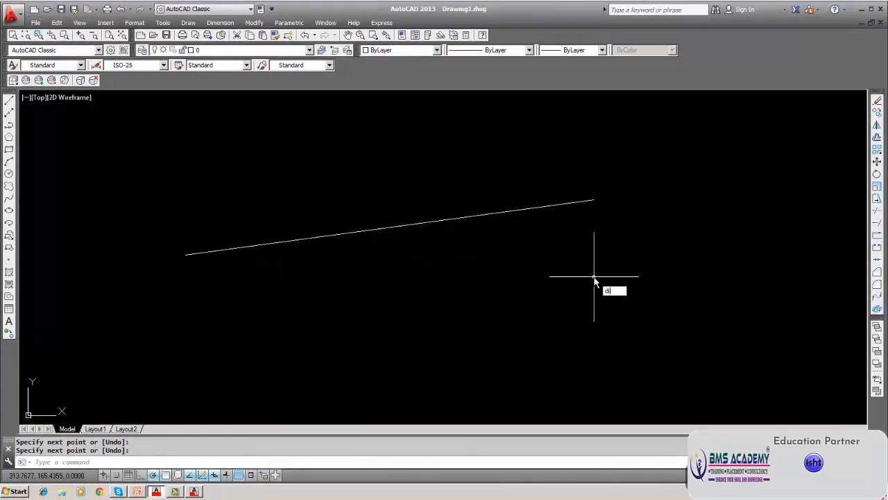
type("vide")
key("Return")
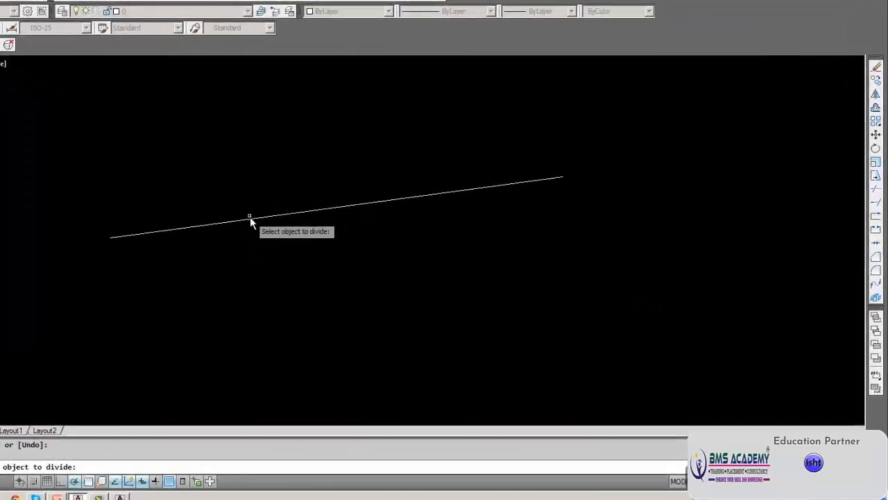
left_click(250, 217)
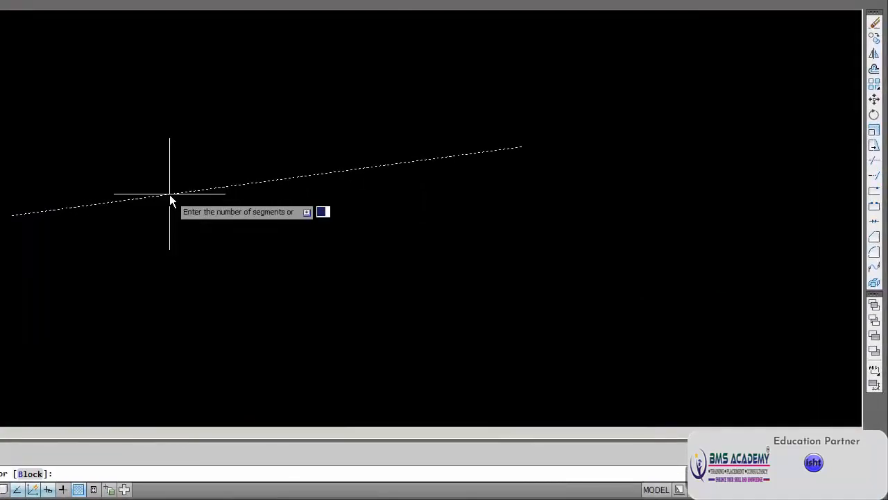
key("Return")
type("1")
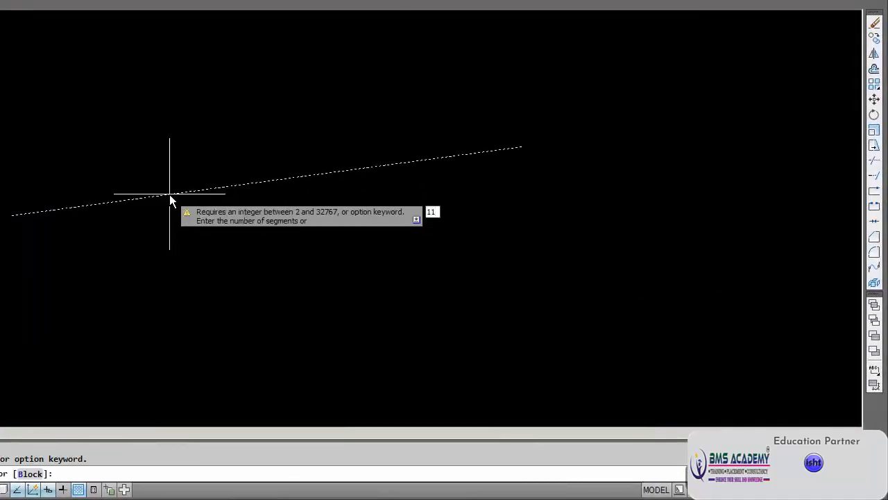
type("1")
key("Return")
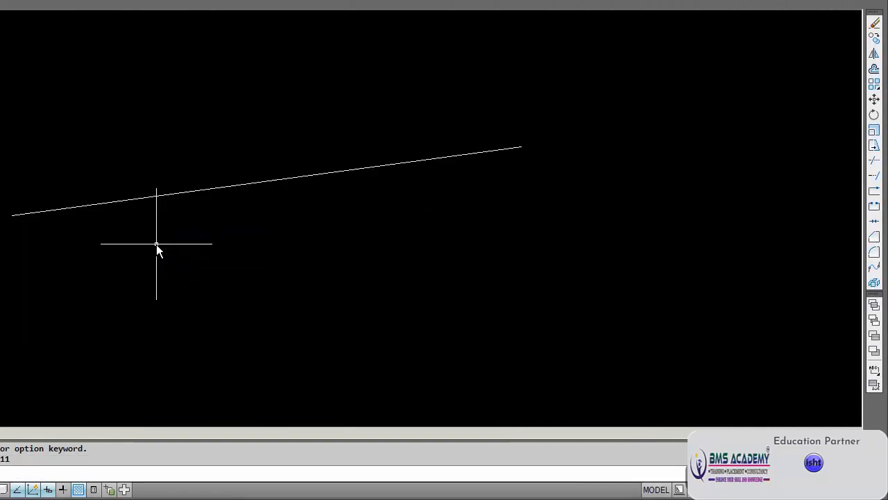
Step: Set the PDMODE point display mode to 32 to show the division points as circles
type("pDMo")
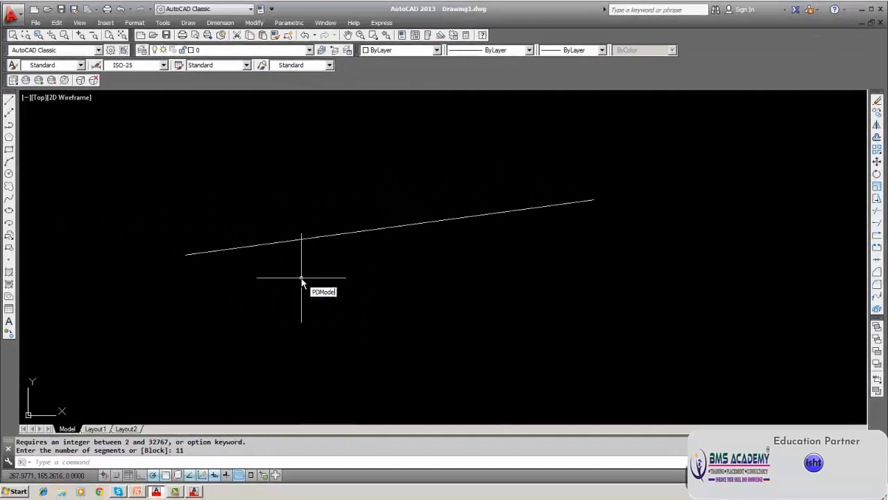
key("Return")
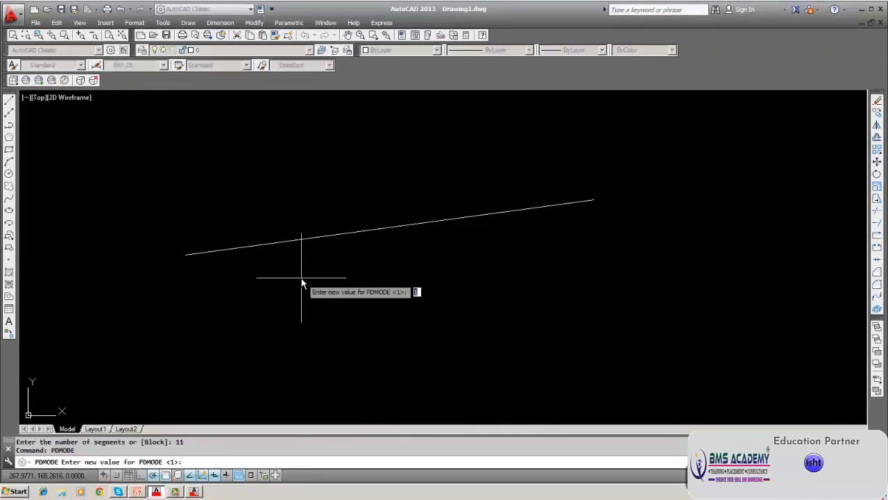
type("32")
key("Return")
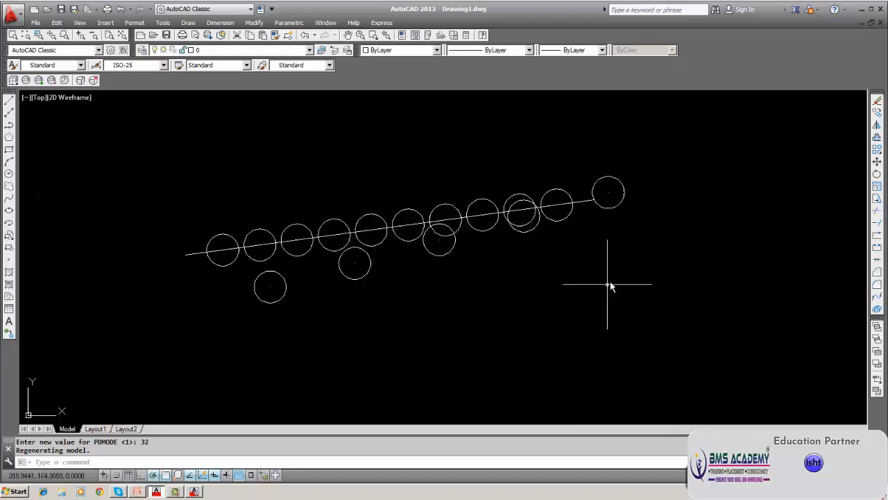
Step: Erase the line and all division points, including the leftover earlier ones, using a window selection around everything
left_click(877, 101)
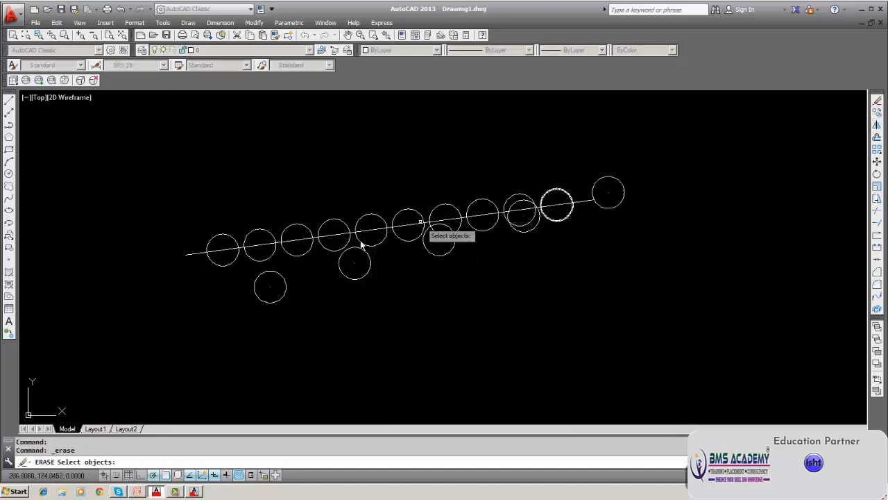
type("w")
key("Return")
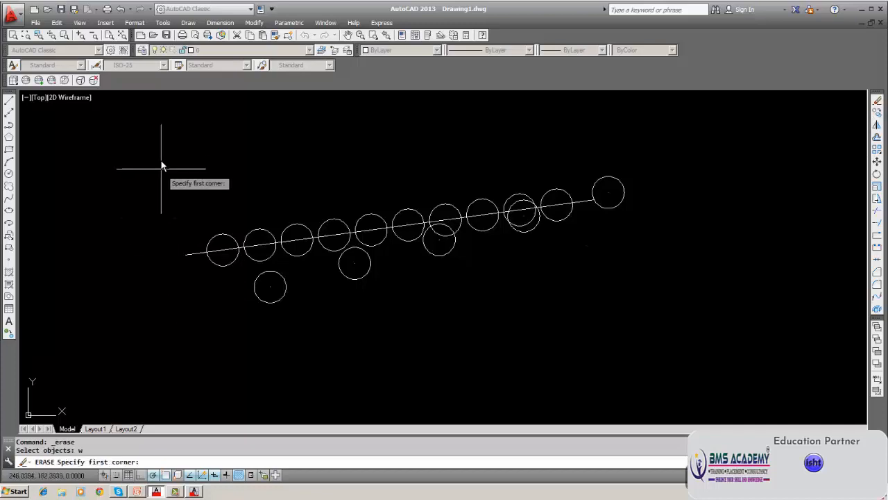
left_click(162, 151)
left_click(659, 312)
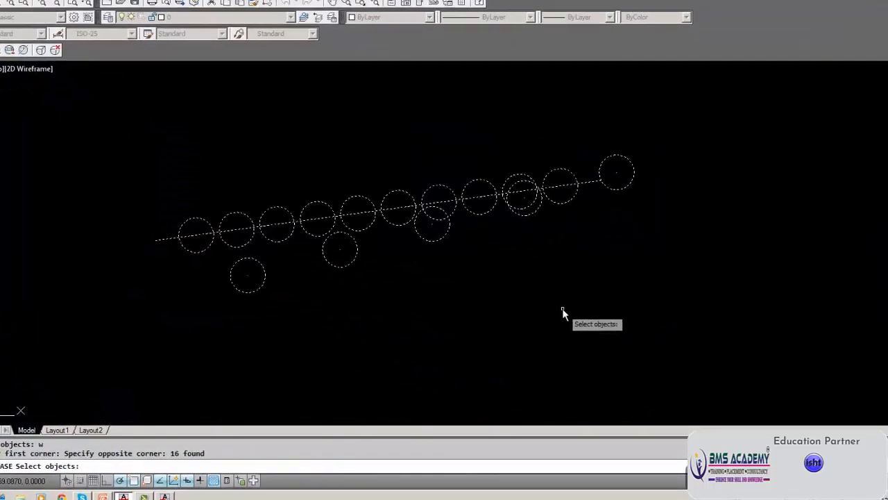
key("Return")
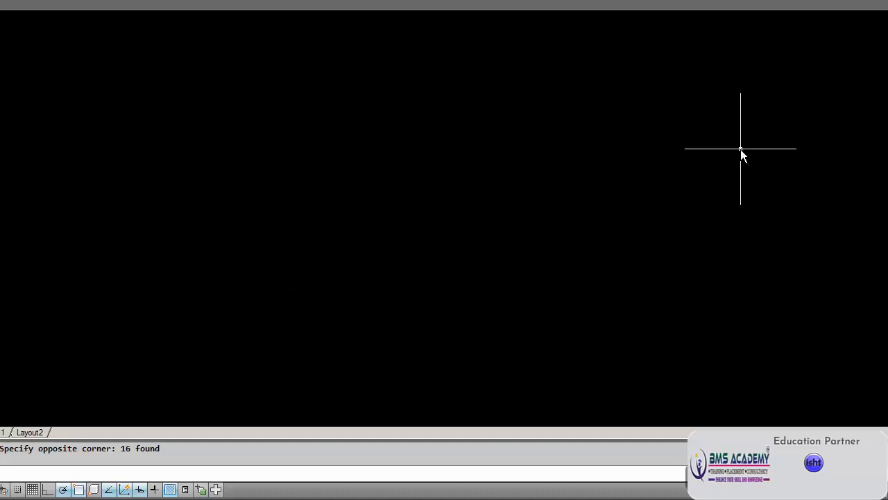
Step: Set the PDSIZE point display size to 1
type("PDzi")
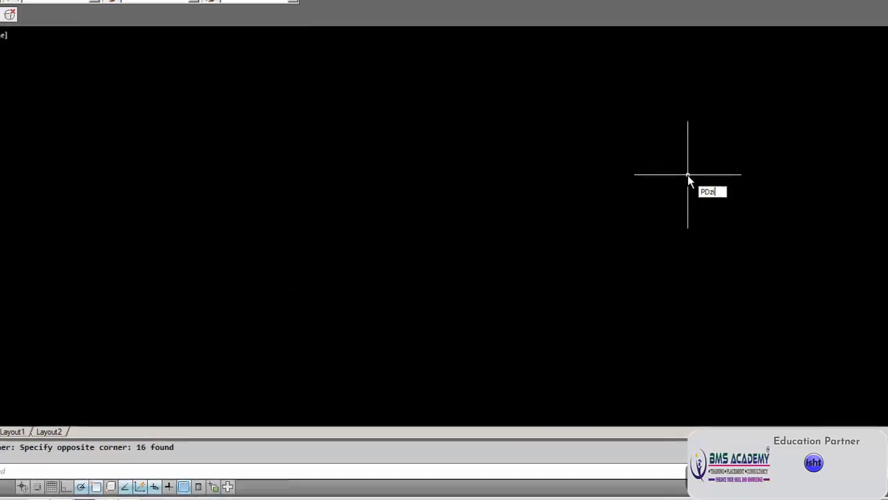
type("se")
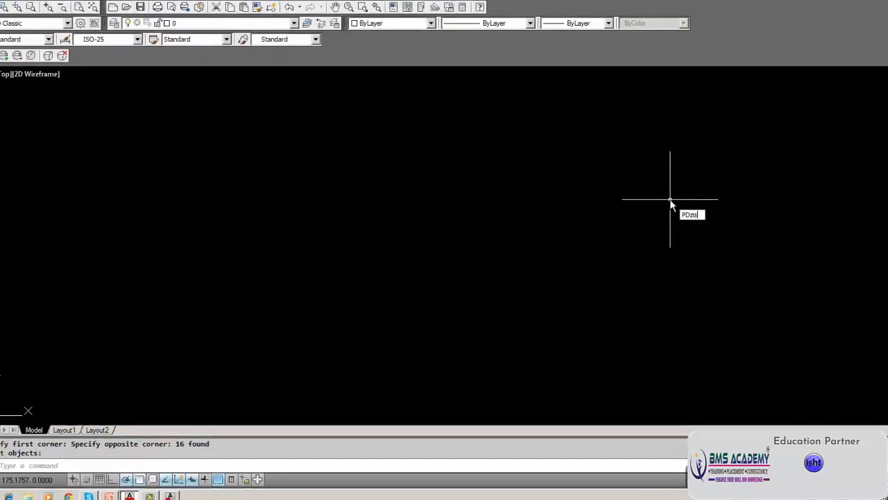
key("Return")
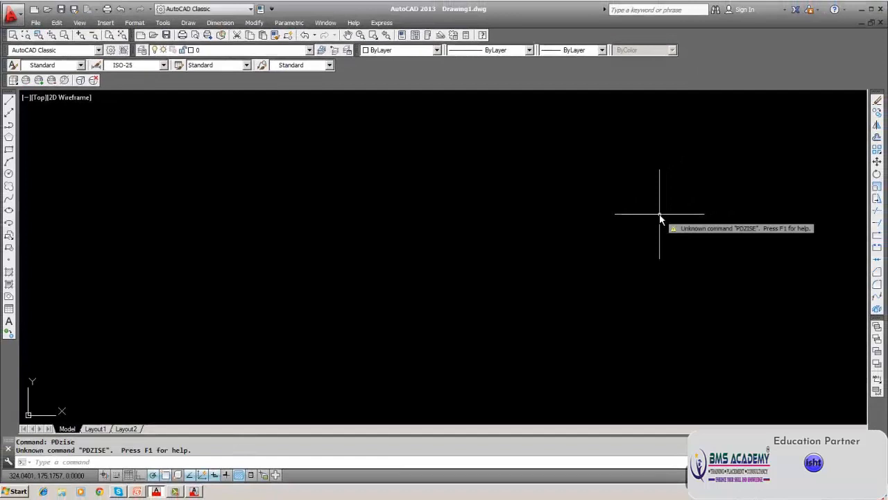
key("Escape")
type("PDSI")
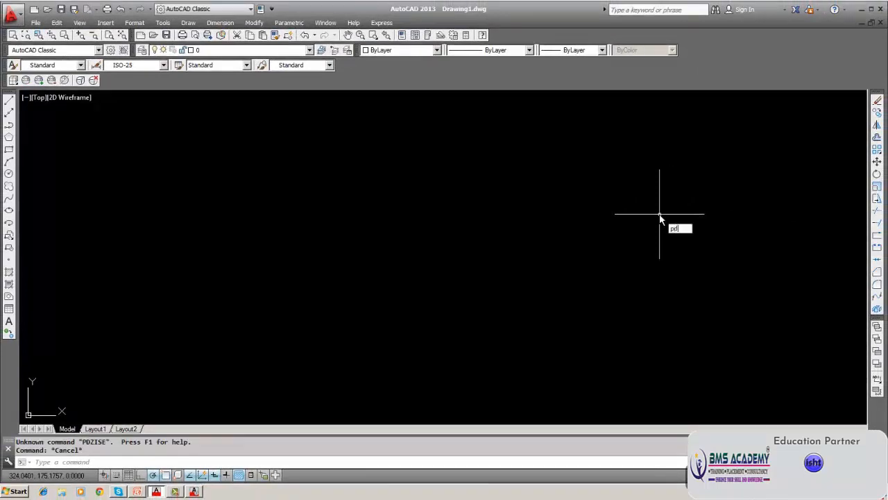
key("Return")
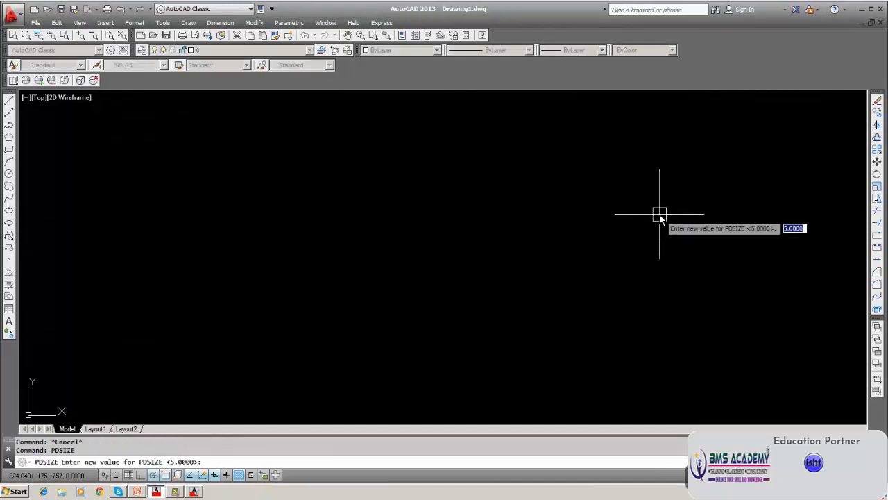
key("BackSpace")
type("1")
key("Return")
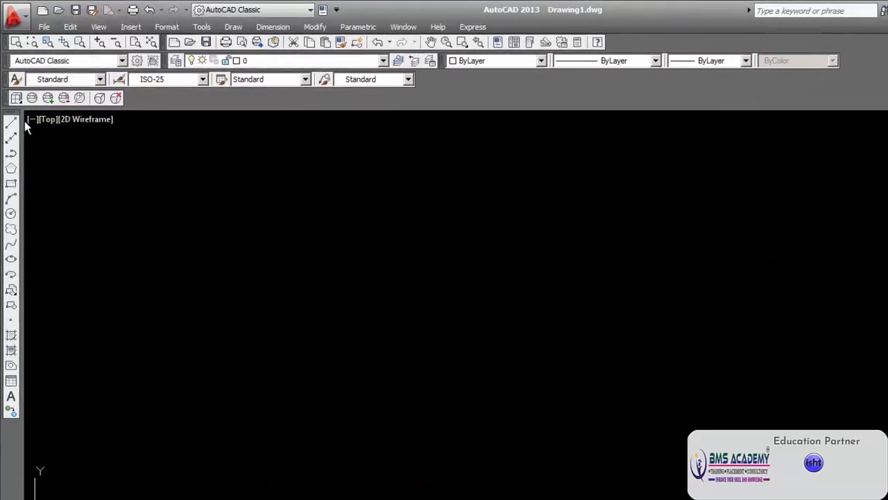
Step: Draw a single long freehand line sloping down to the right across the empty drawing area
left_click(11, 122)
left_click(214, 194)
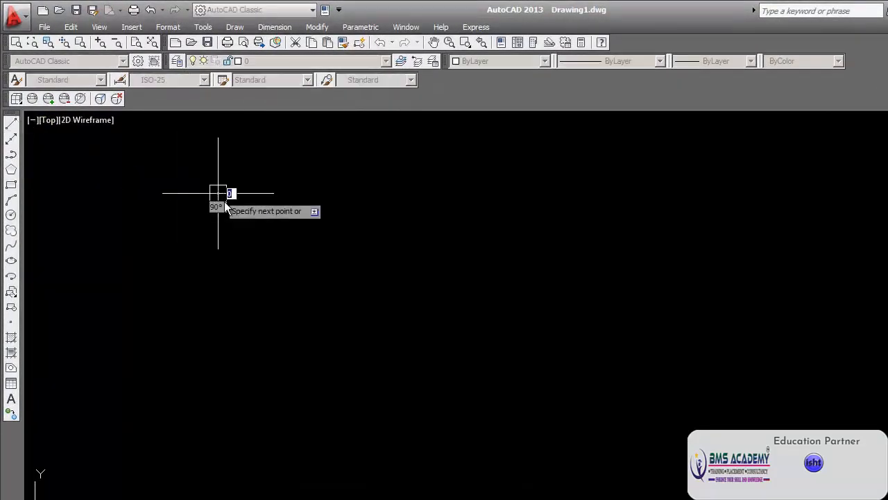
left_click(660, 404)
key("Return")
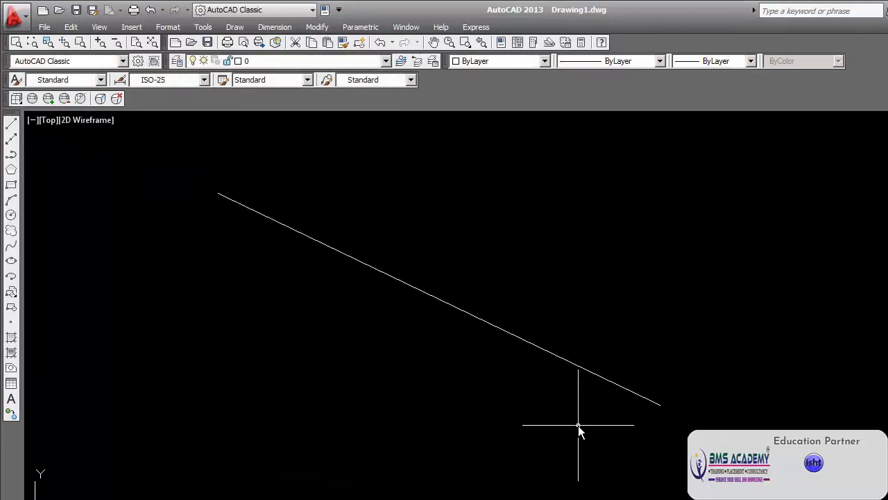
Step: Divide the downward-sloping line into 11 equal segments with the Divide command
type("DIVIDE")
key("Return")
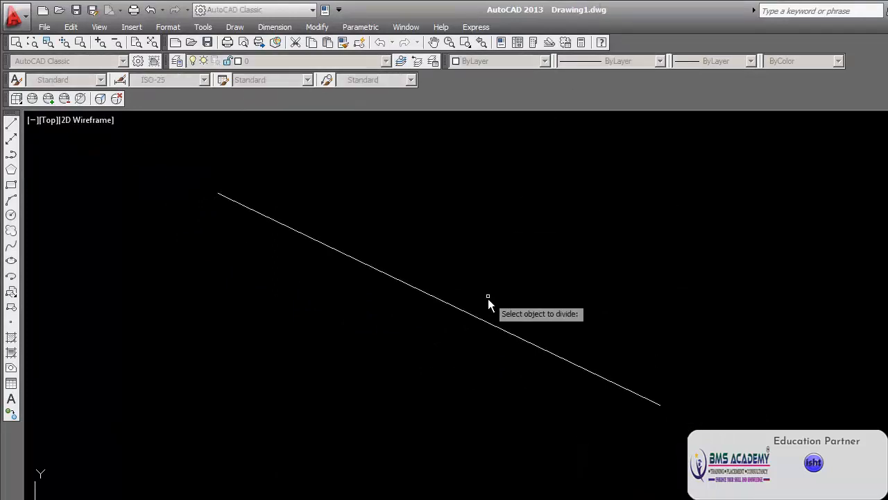
left_click(486, 322)
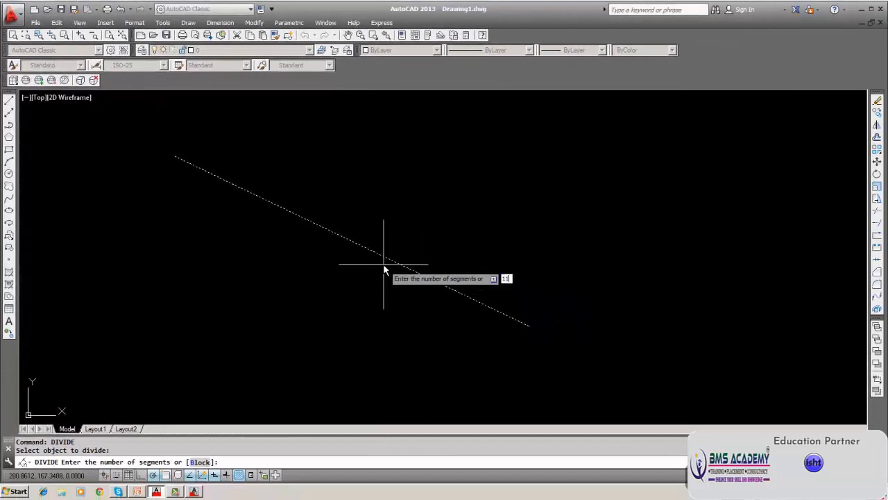
key("Return")
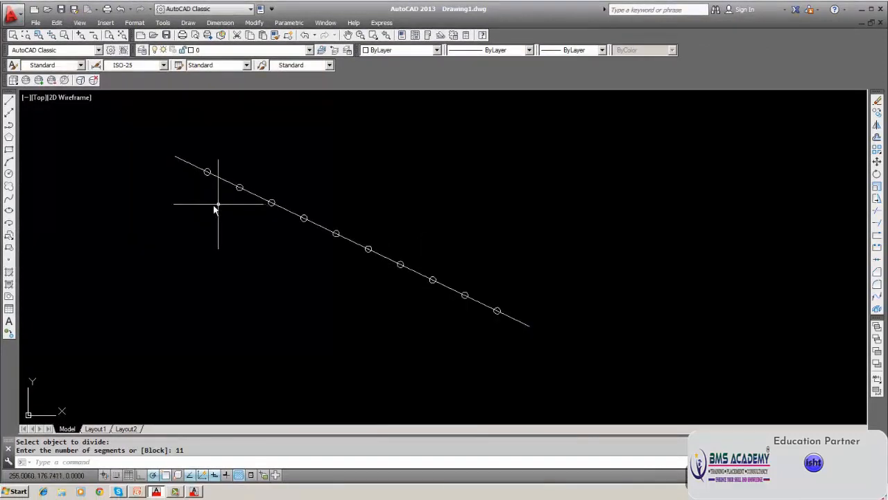
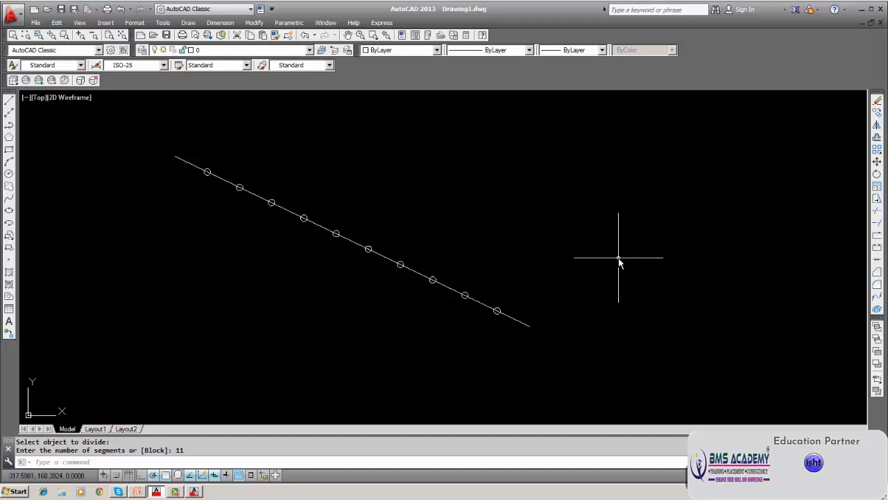
Step: Set the PDMODE point display mode to 1 to hide the division points on the line
type("PDMod")
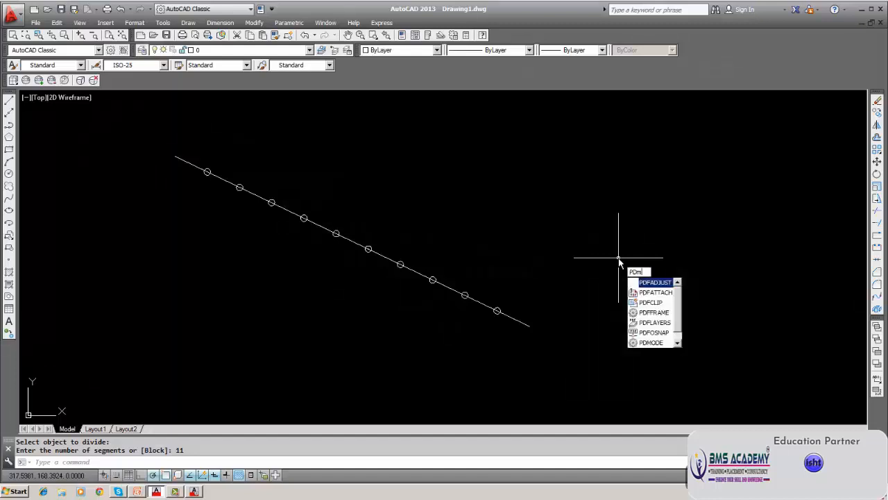
type("e")
key("Return")
type("1")
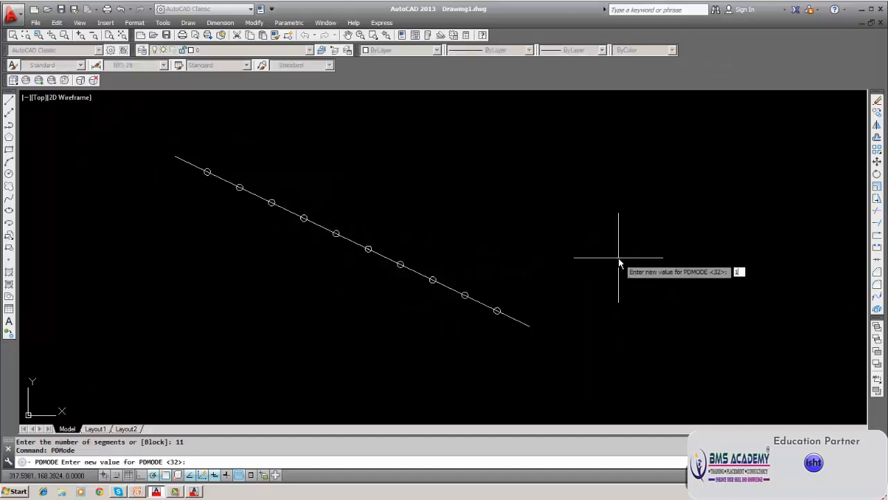
key("Return")
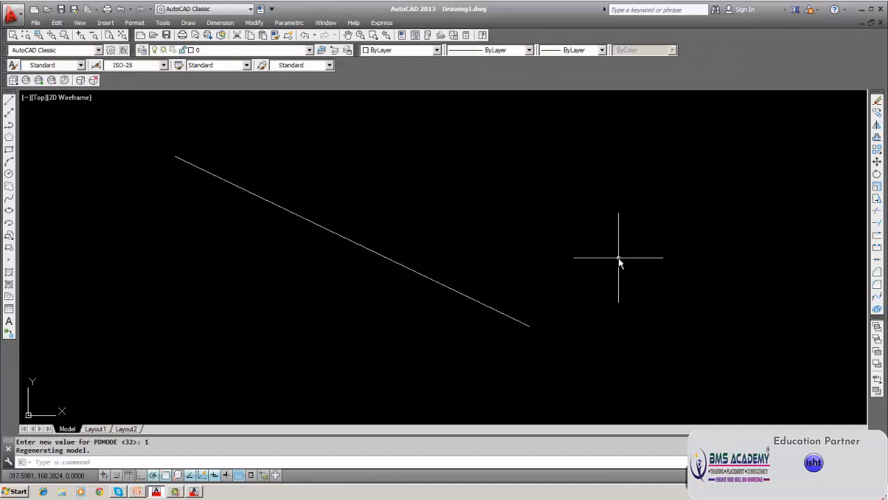
left_click(9, 100)
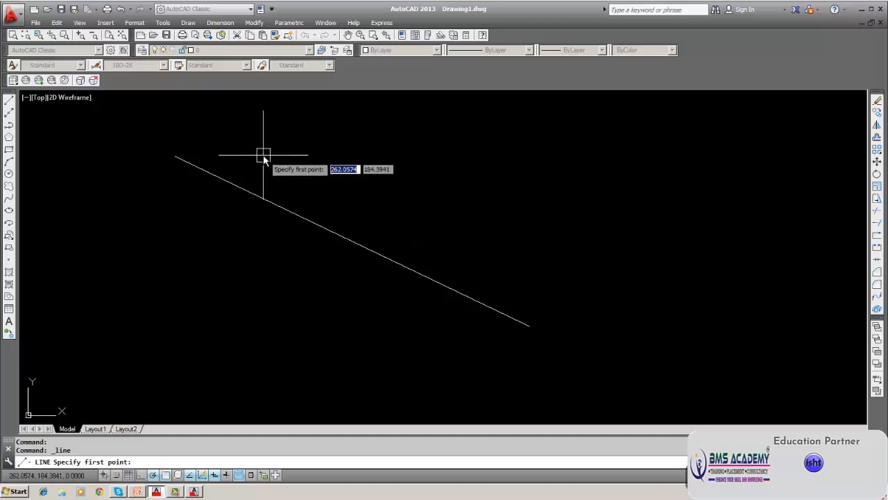
key("Escape")
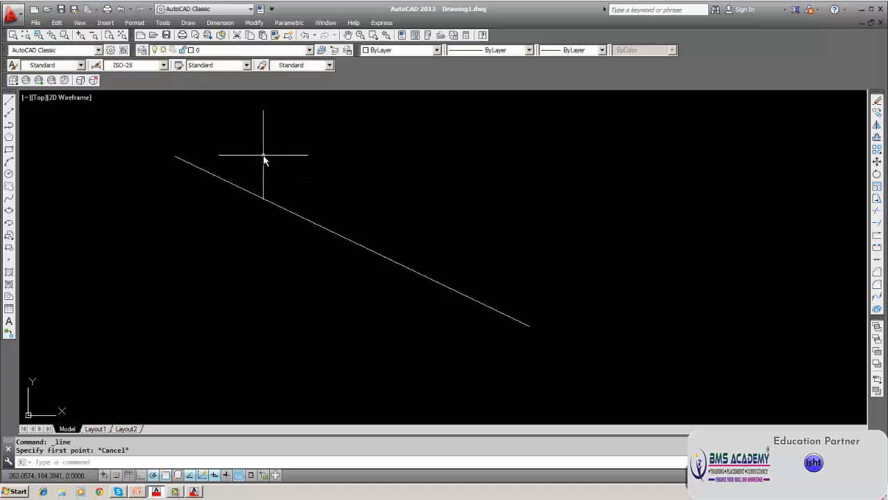
Step: Set the PDMODE point display mode to 32 so that the division points show as circles
type("pdmode")
key("Return")
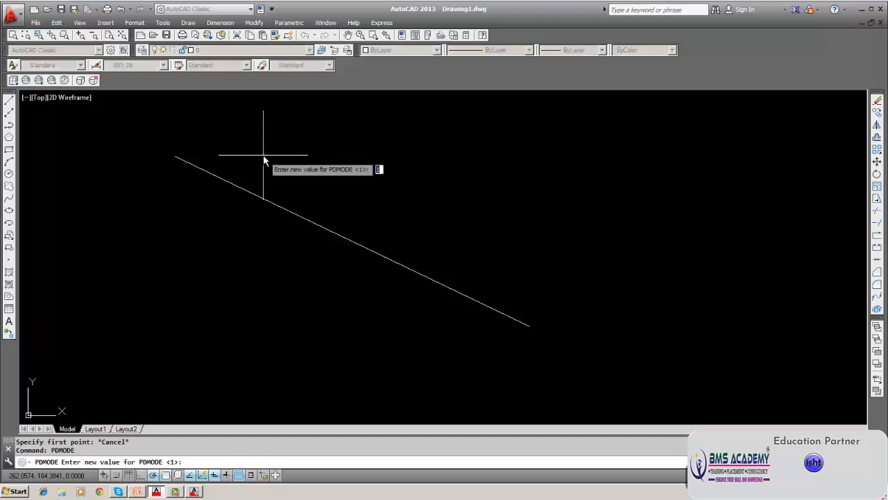
type("32")
key("Return")
key("Escape")
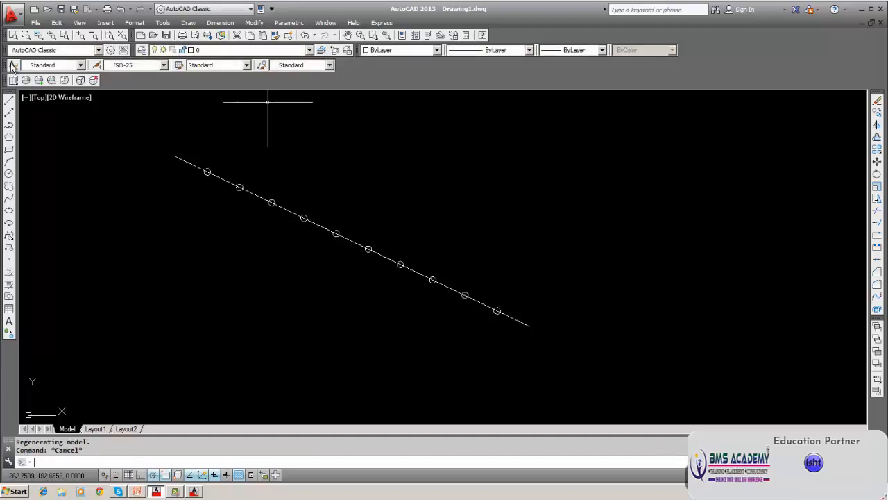
Step: Draw two connected lines from the first division point to a free point above the divided line and back to the second division point
left_click(9, 101)
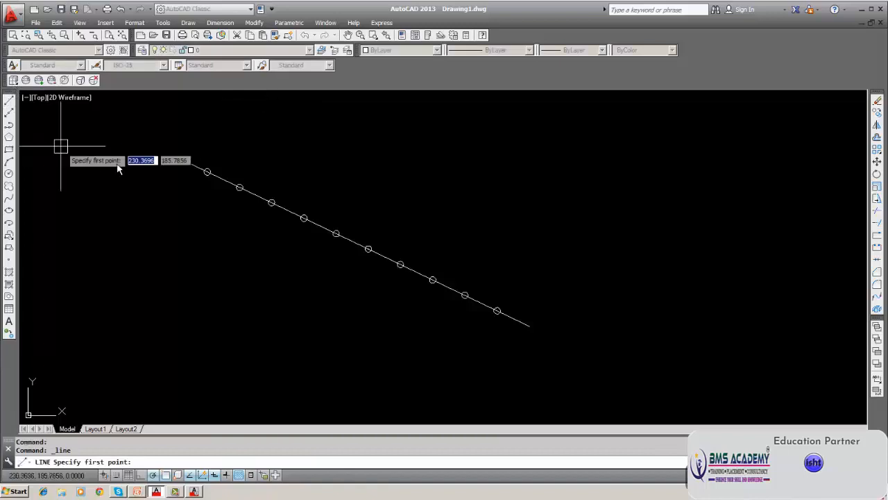
left_click(205, 168)
left_click(314, 123)
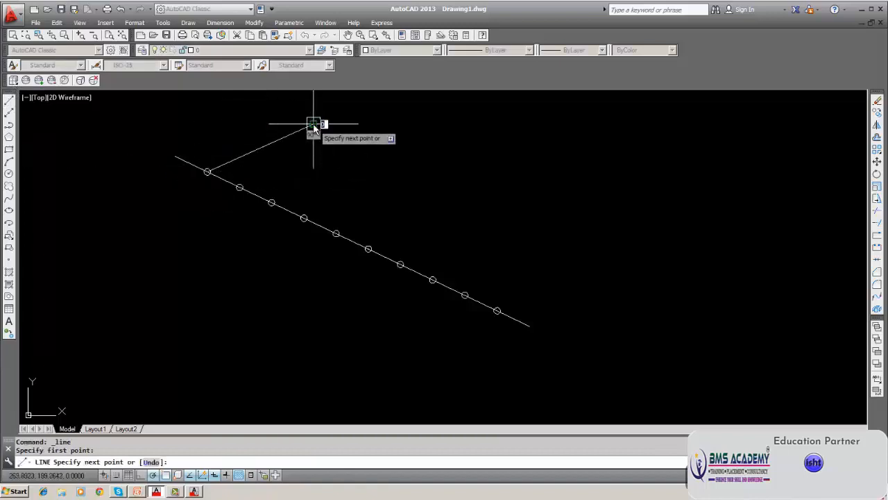
left_click(239, 188)
key("Escape")
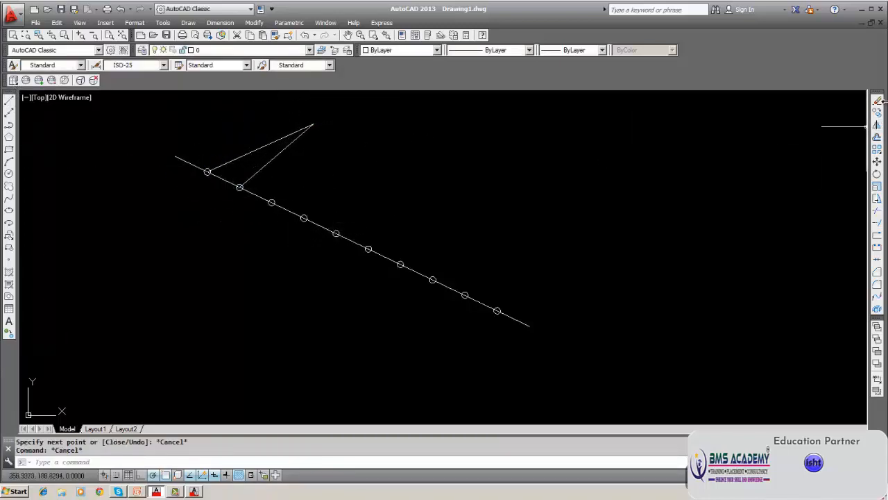
Step: Erase the two connected lines that meet above the first and second division points
left_click(877, 101)
left_click(303, 132)
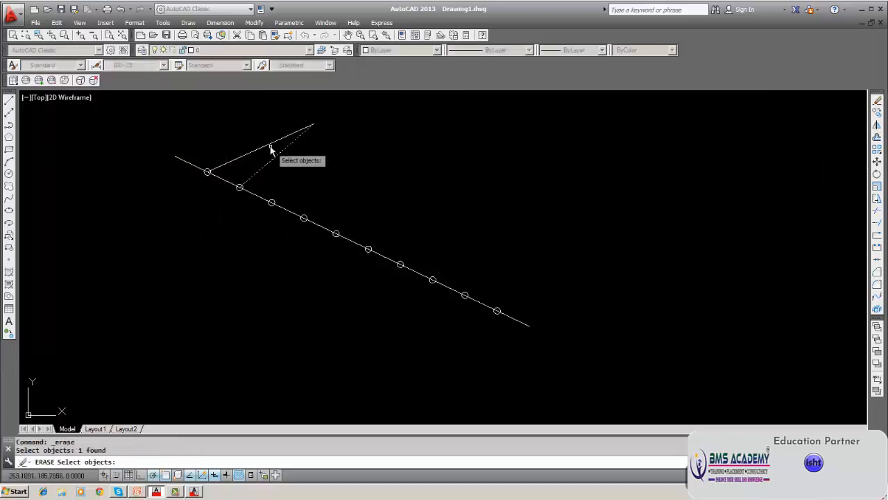
left_click(271, 145)
key("Return")
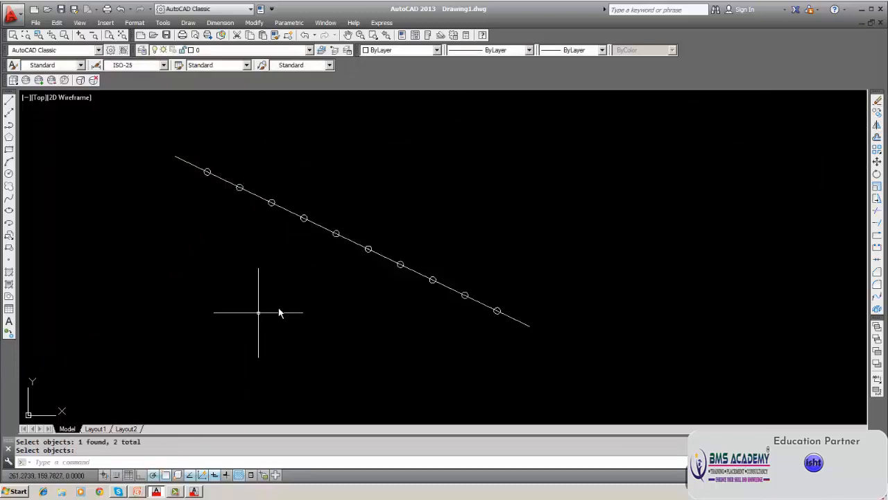
Step: Erase the sloping line and all its division points with a window selection around them
left_click(877, 101)
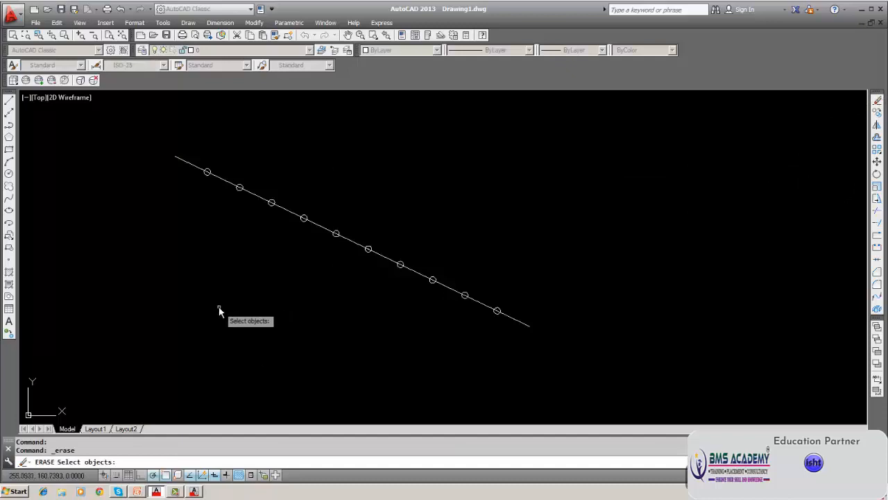
type("w")
key("Return")
left_click(134, 133)
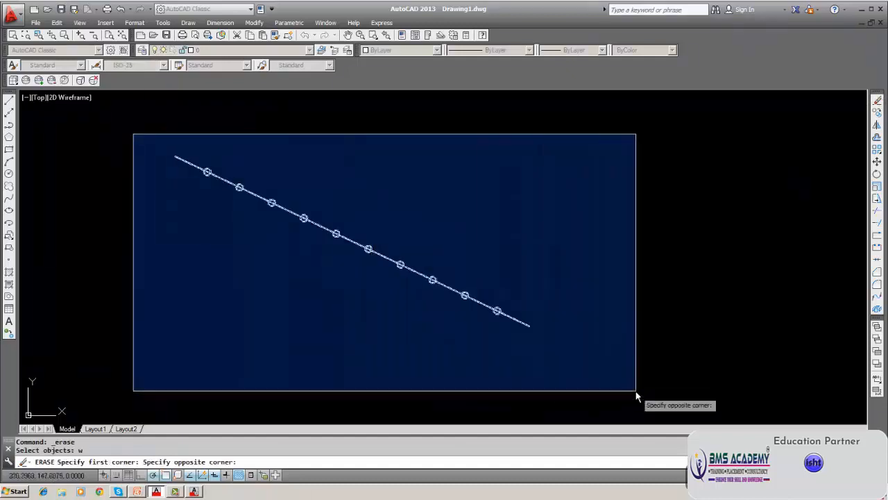
left_click(637, 395)
key("Return")
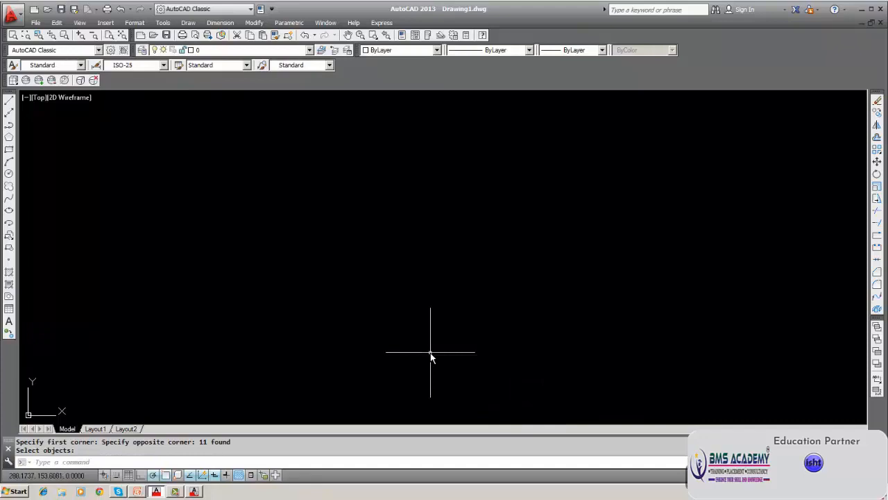
Step: Draw a large freehand circle by centre and radius near the middle of the empty drawing area
left_click(9, 174)
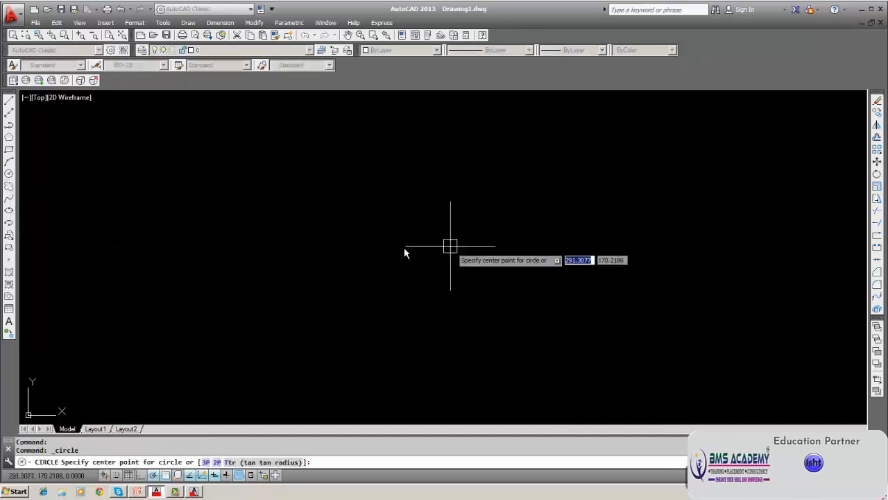
left_click(355, 249)
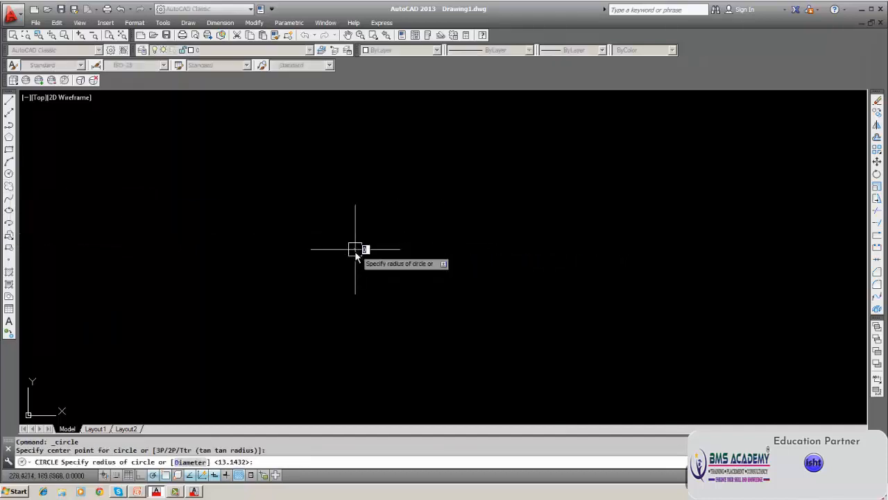
left_click(274, 309)
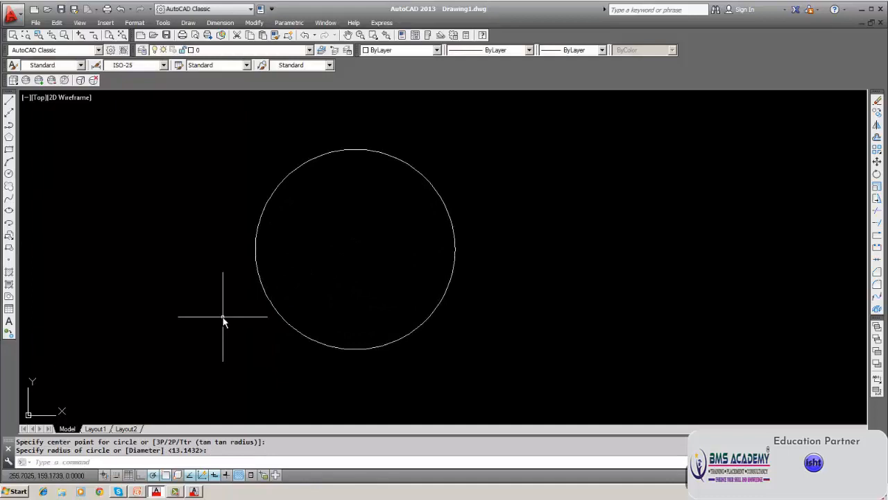
Step: Check the available point style values on the PDMODE help page, then return to the drawing
type("pd")
key("F1")
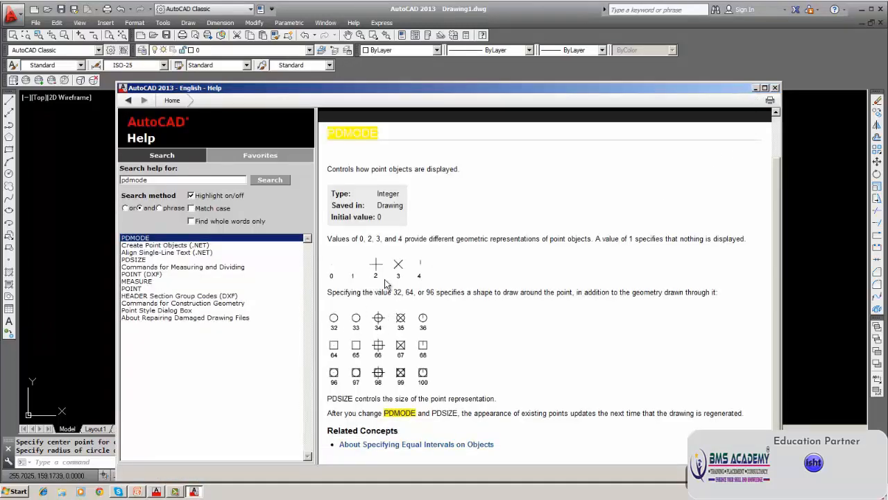
left_click(754, 89)
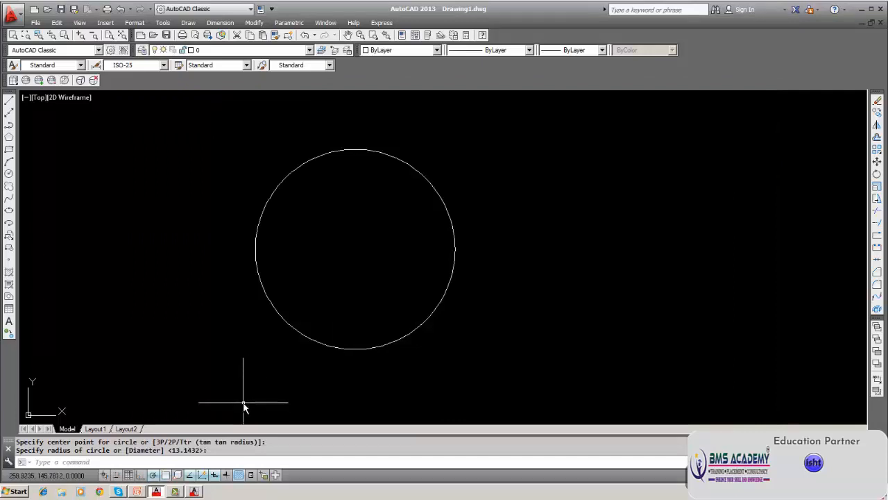
key("Escape")
Step: Set the PDMODE point display mode to 2 so that points show as plus signs
type("PDMo")
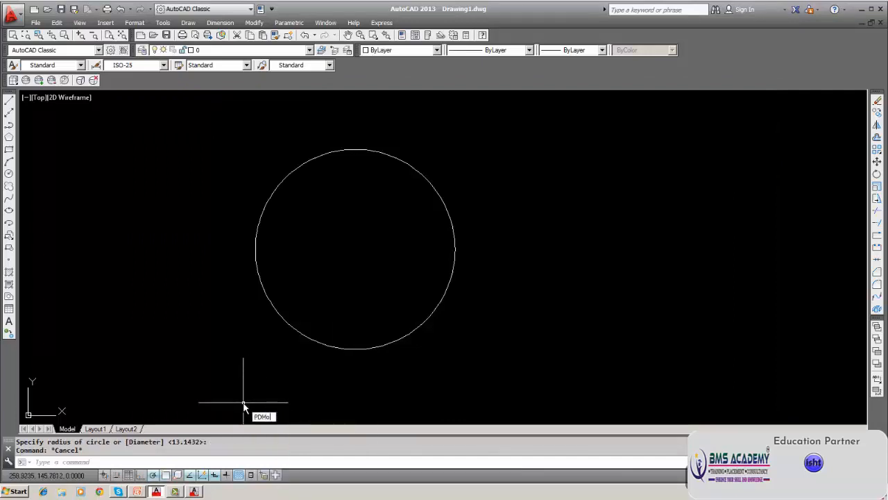
type("del")
key("Return")
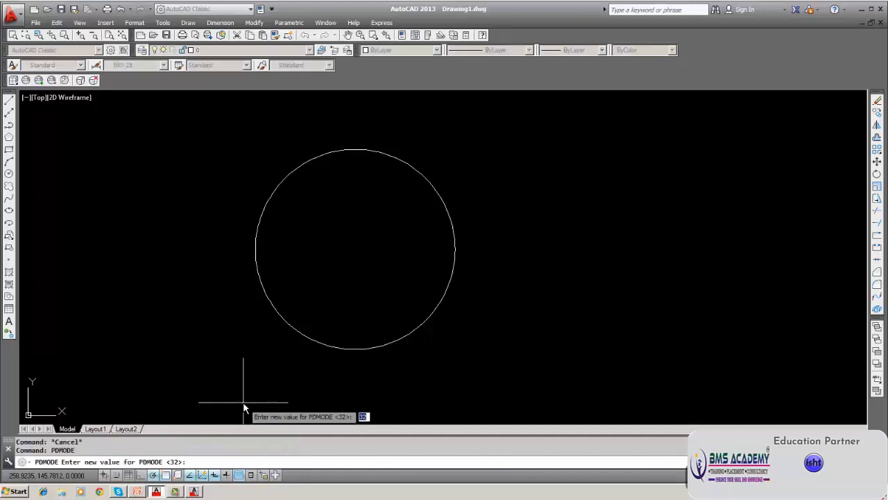
type("2")
key("Return")
Step: Set the PDSIZE point display size to 0.5
type("PDS")
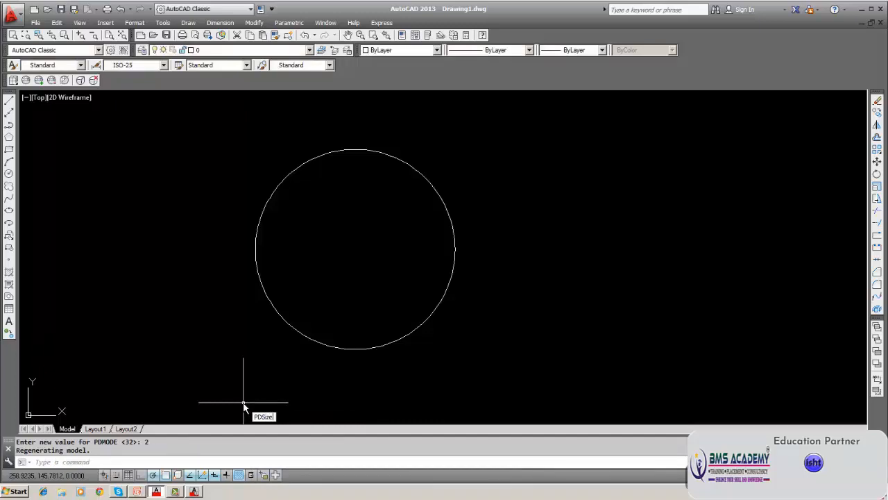
type("IZE")
key("Return")
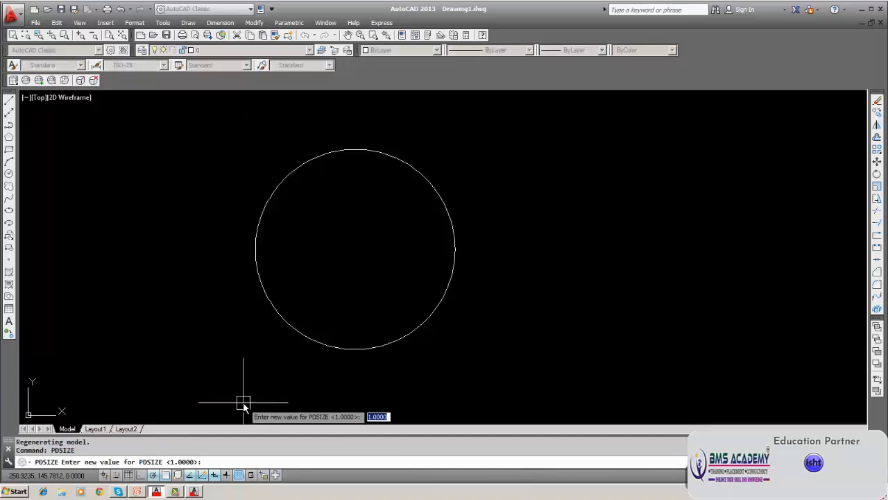
type("0.")
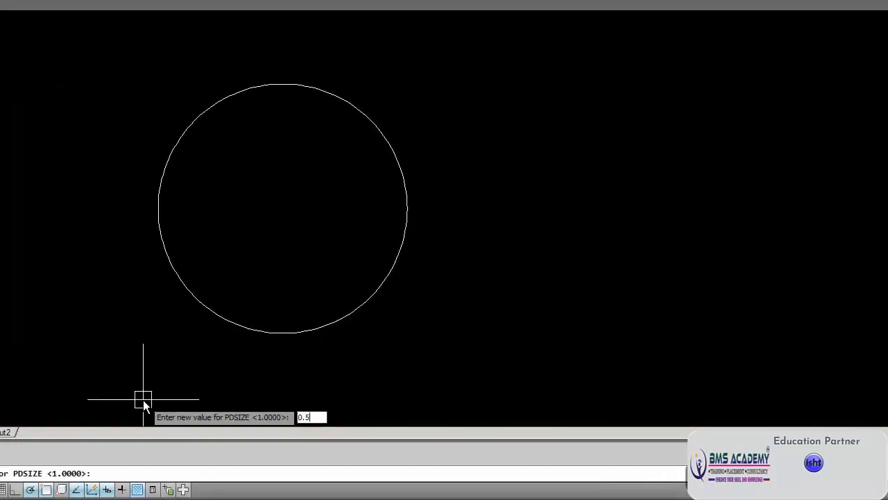
type("5")
key("Return")
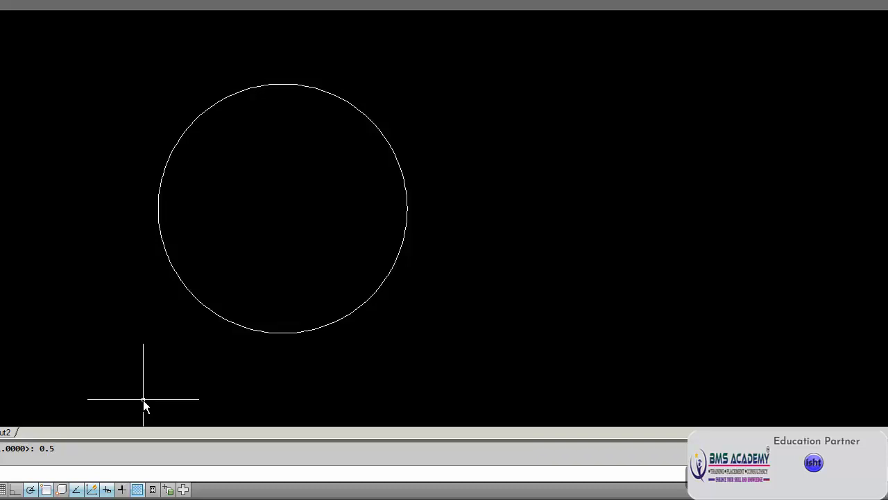
Step: Divide the circle into 6 equal segments with the Divide command
type("d")
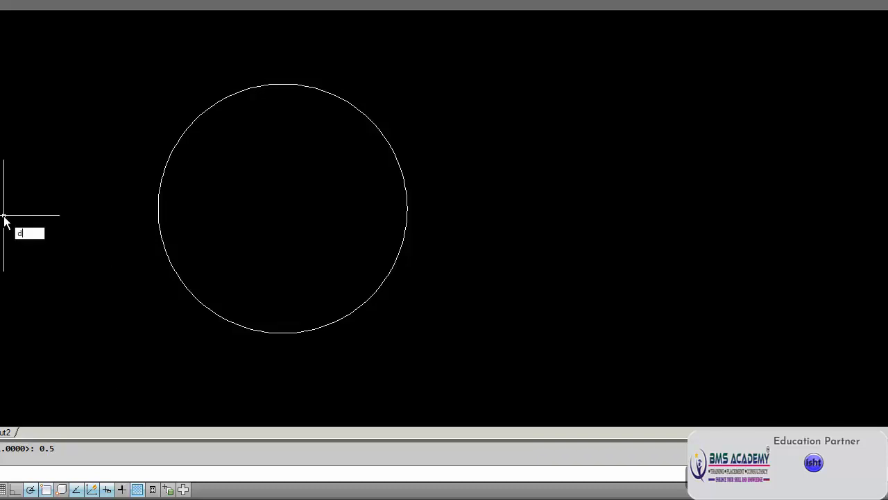
type("ivide")
key("Return")
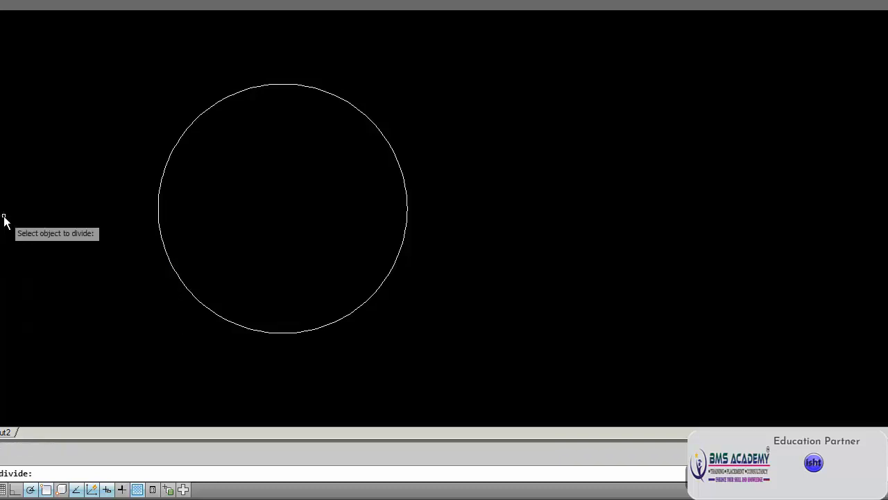
left_click(183, 133)
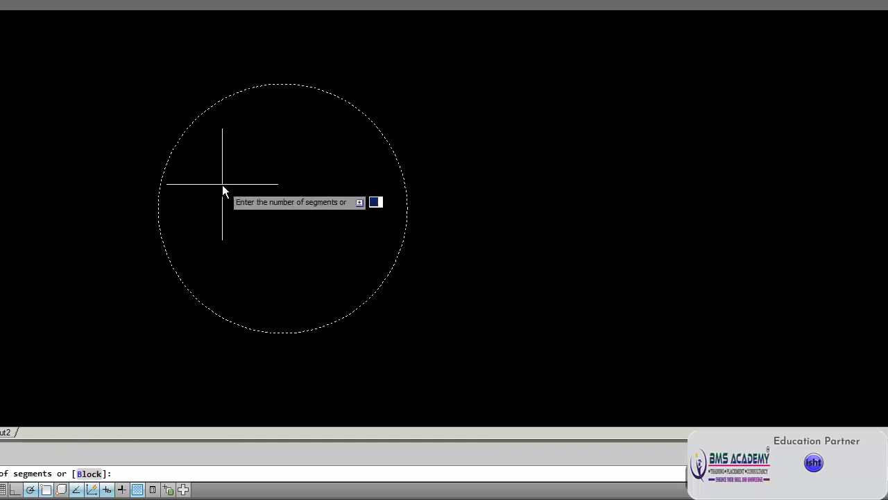
left_click(222, 185)
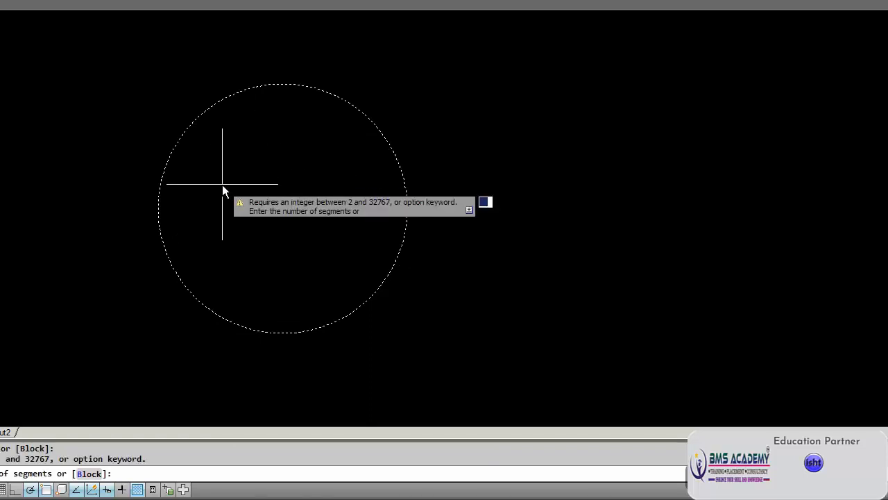
type("6")
key("Return")
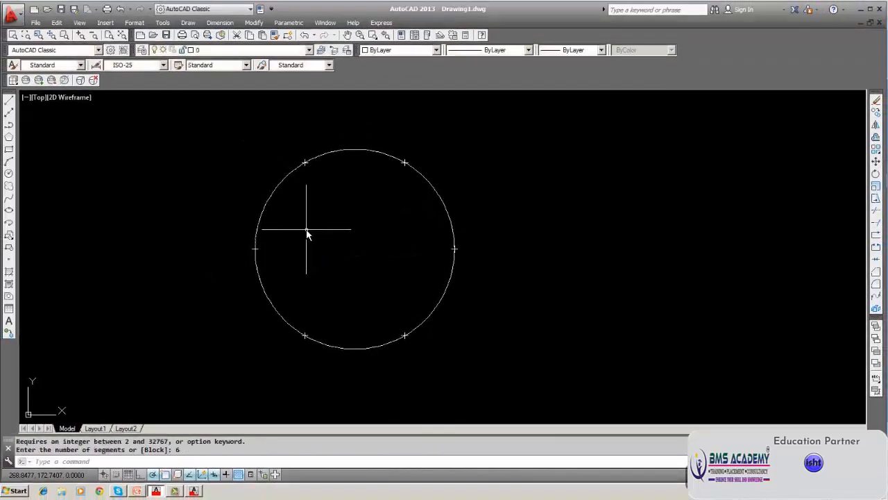
Step: Set the PDMODE point display mode to 1 to hide the division points on the circle
type("pdmod")
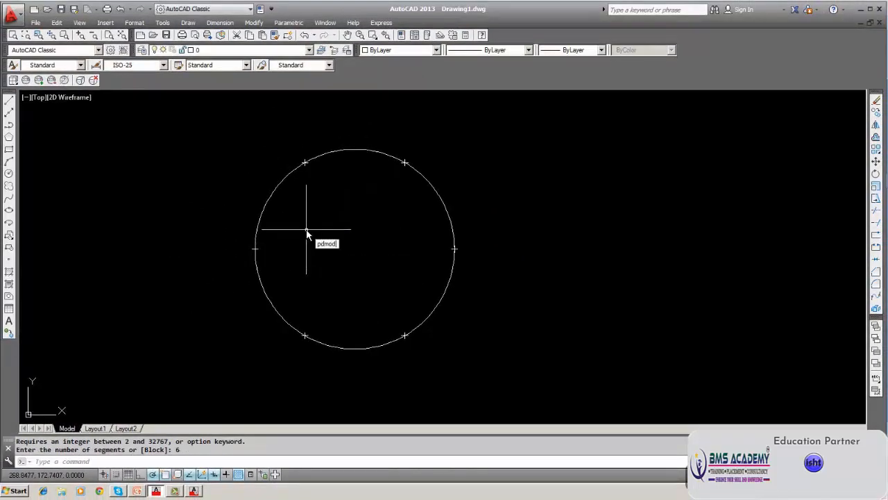
type("e")
key("Return")
type("1")
key("Return")
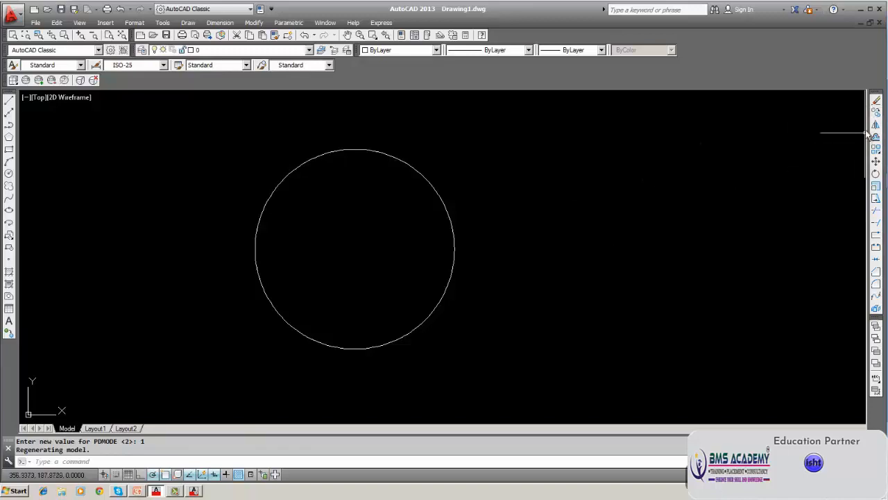
Step: Erase the circle from the drawing
left_click(876, 102)
left_click(393, 162)
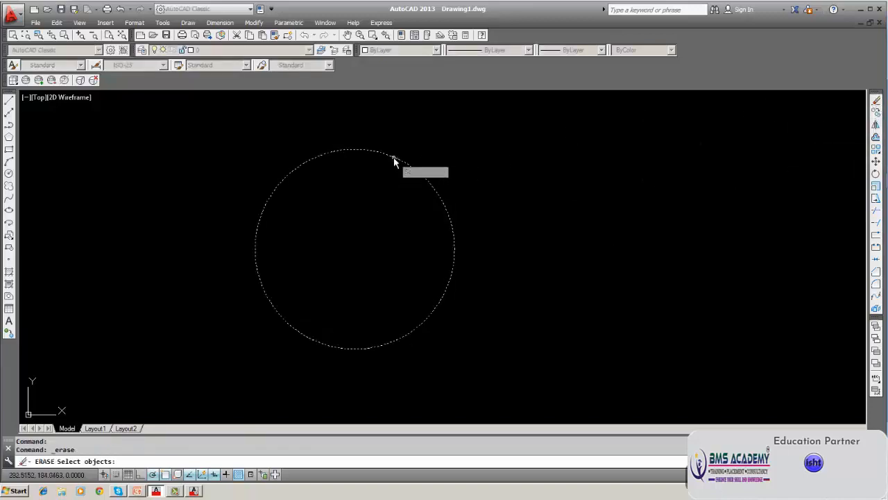
key("Return")
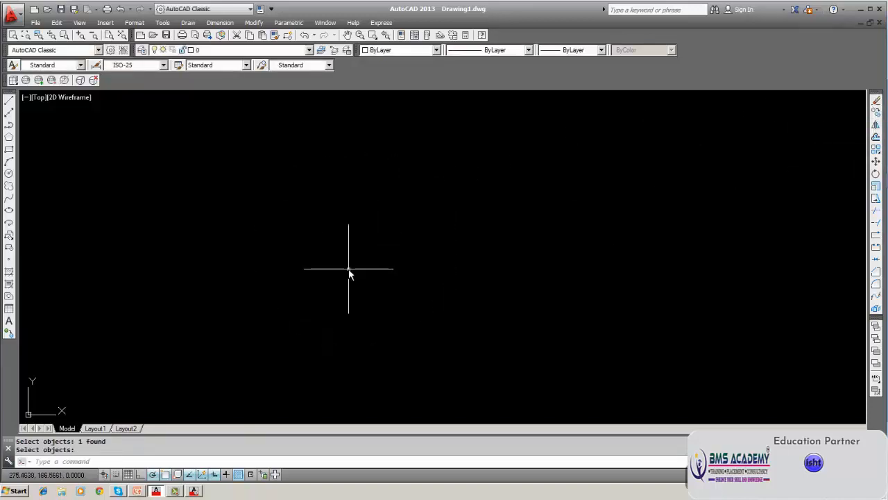
key("Escape")
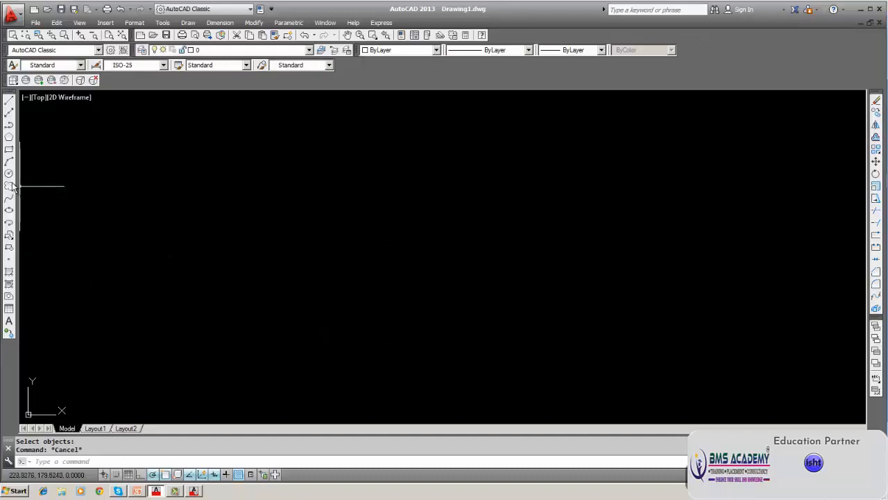
Step: Draw a wide, upward-bulging three-point arc across the middle of the empty drawing area
type("arc")
key("Return")
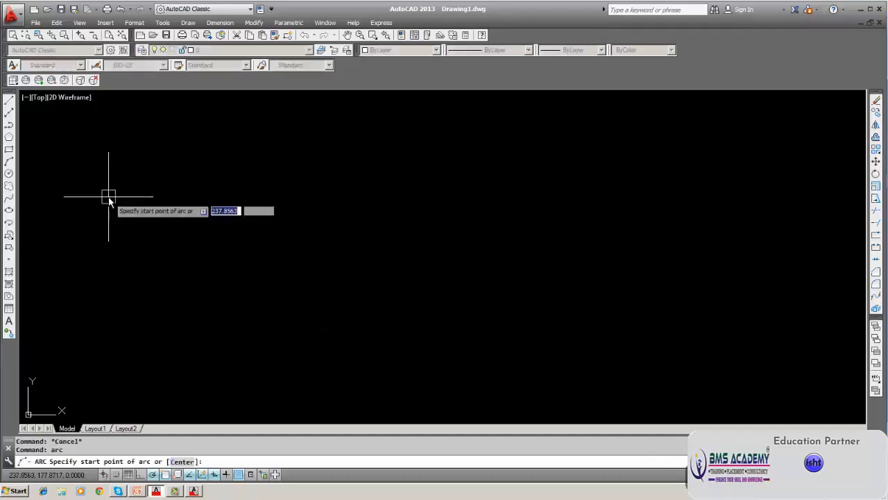
left_click(240, 281)
left_click(402, 194)
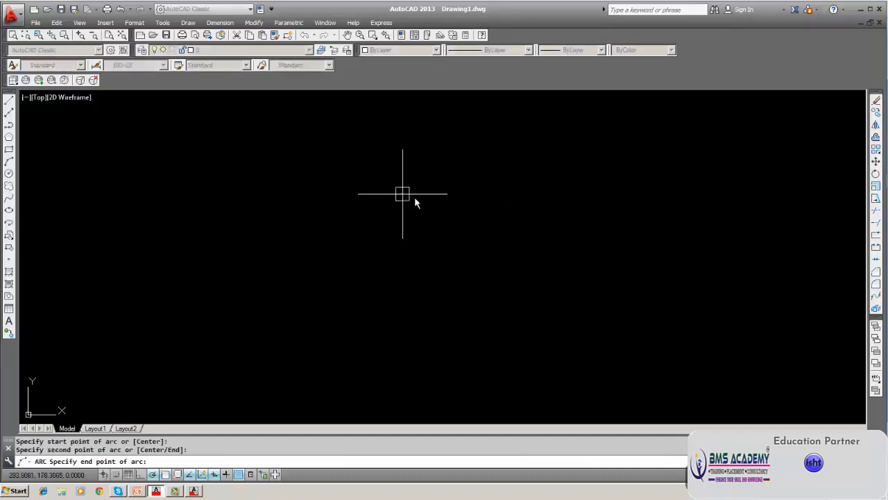
left_click(581, 246)
key("Return")
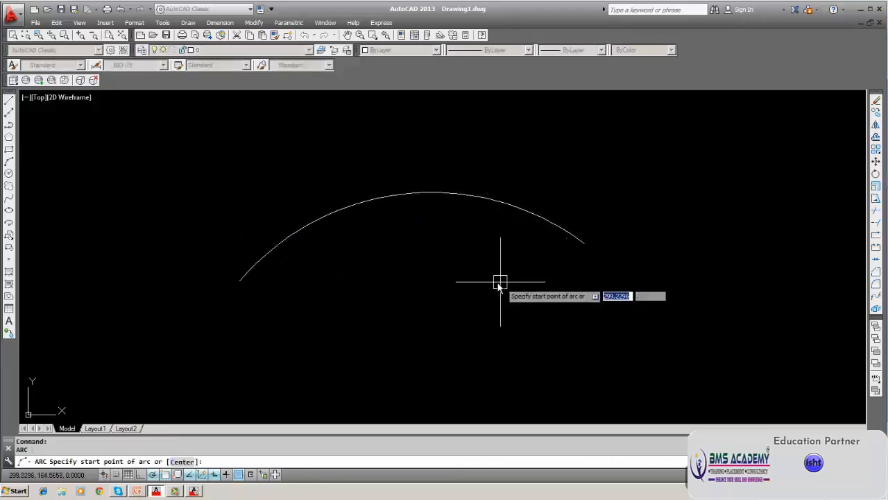
type("divi")
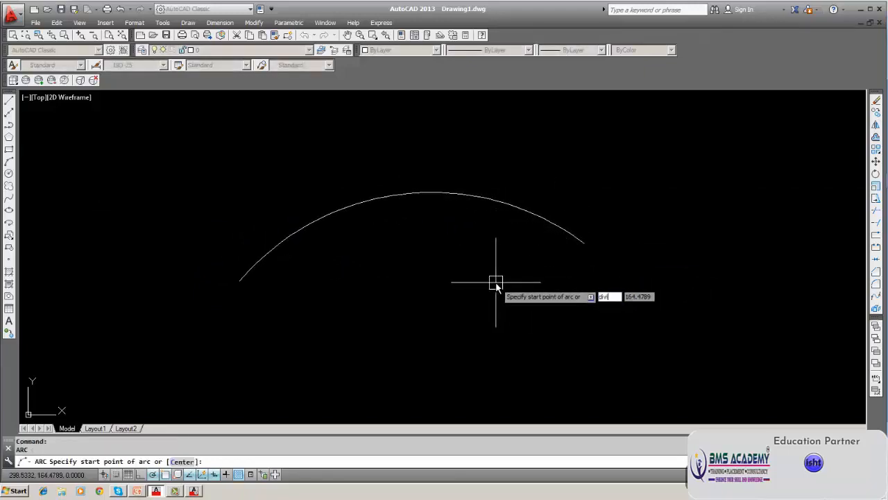
type("de")
key("Escape")
Step: Set the PDMODE point display mode to 2 so that points show as plus signs
type("pdmode")
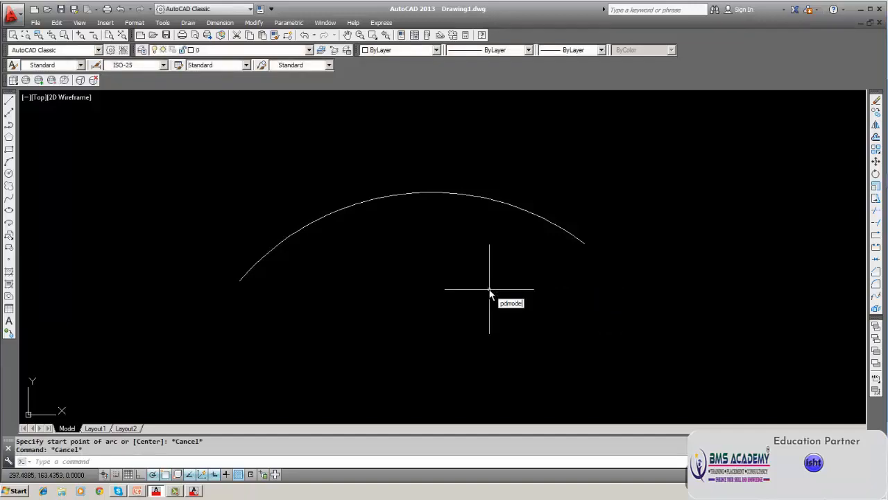
key("Return")
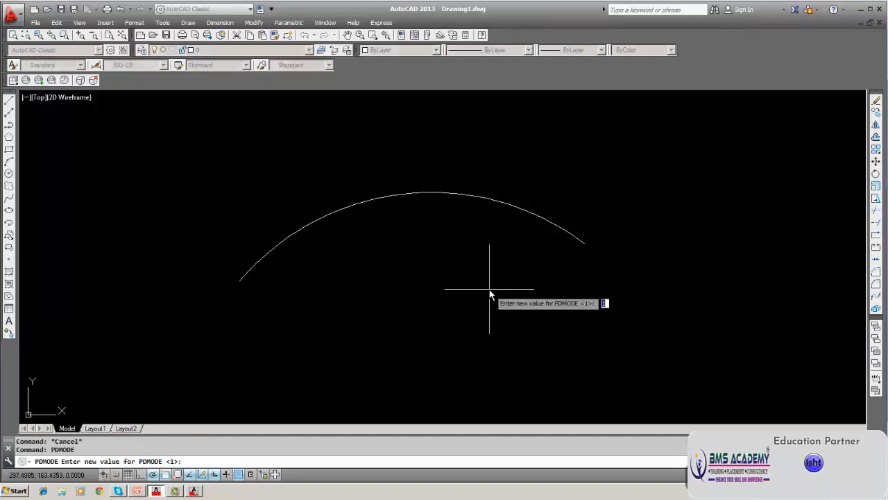
key("Return")
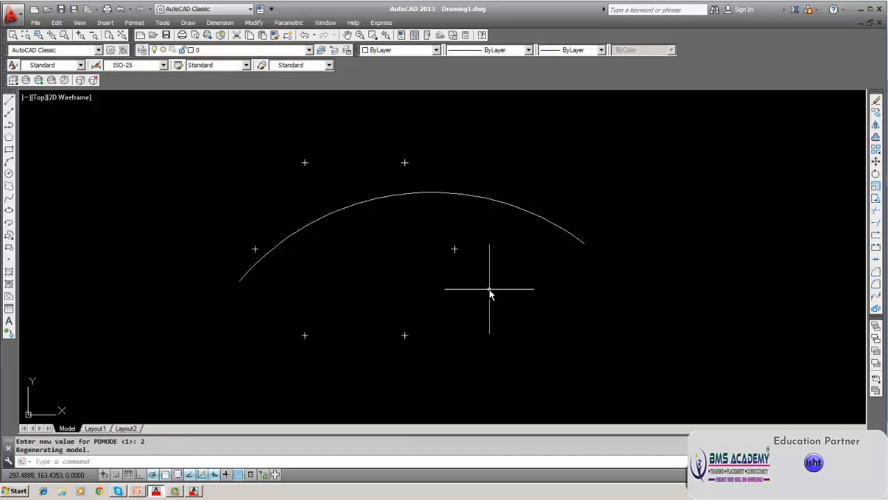
Step: Erase the six leftover circle division points with a window selection, keeping the arc
left_click(876, 101)
type("w")
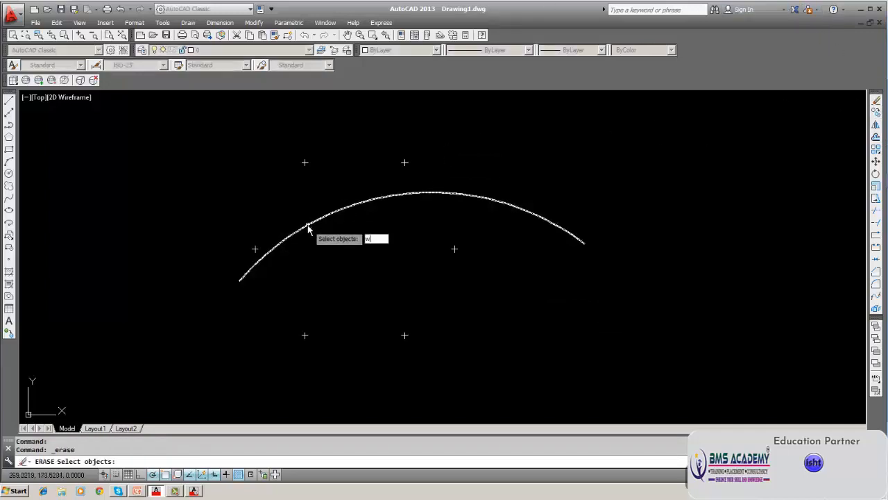
key("Return")
left_click(213, 158)
left_click(459, 383)
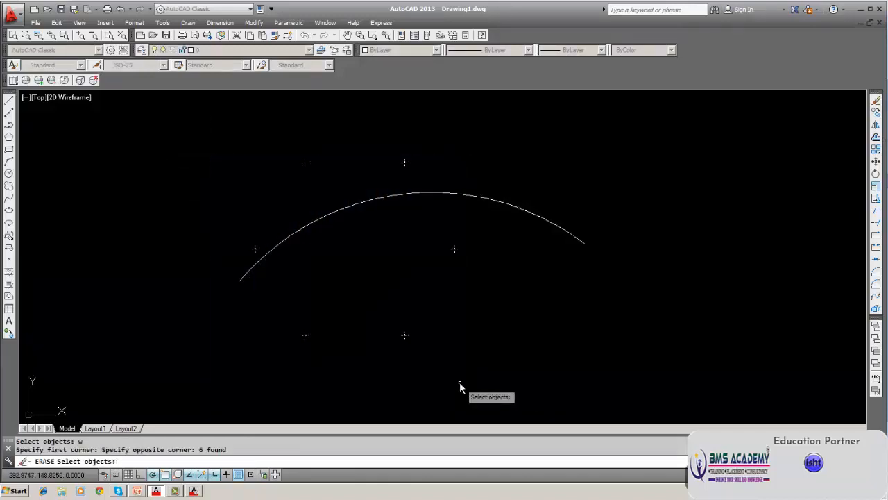
key("Return")
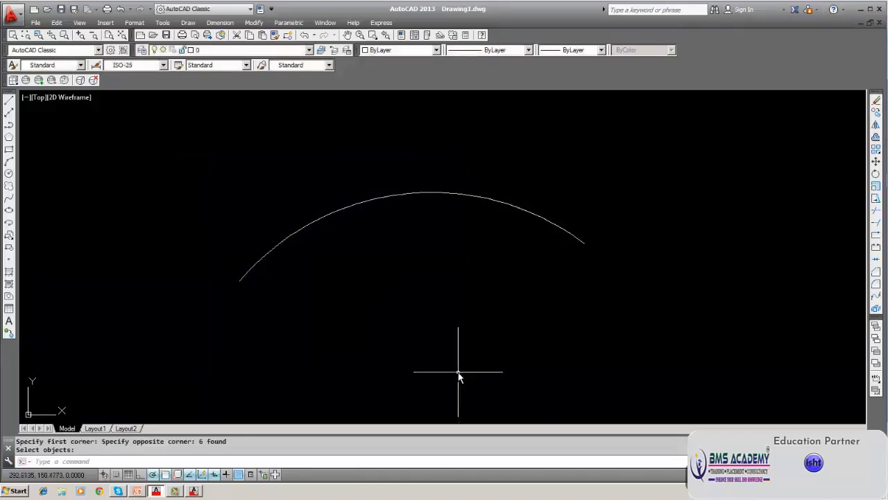
Step: Divide the arc into 3 equal segments with the Divide command
type("di")
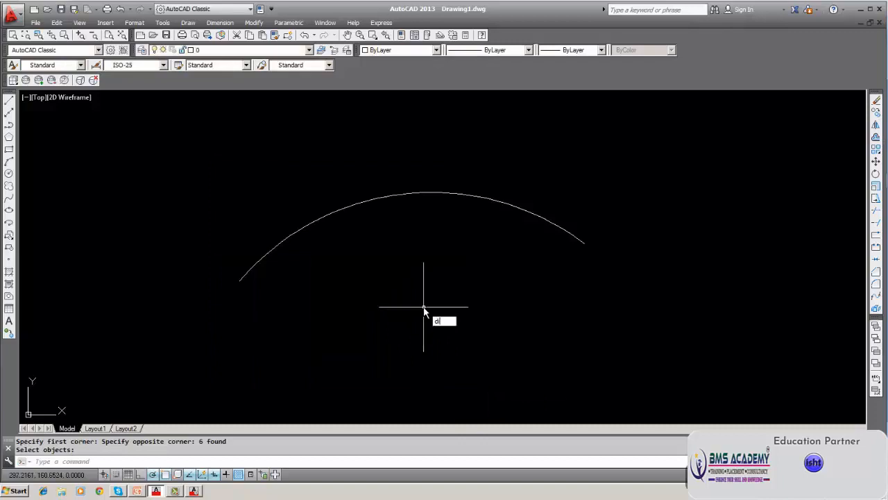
type("vi")
key("Return")
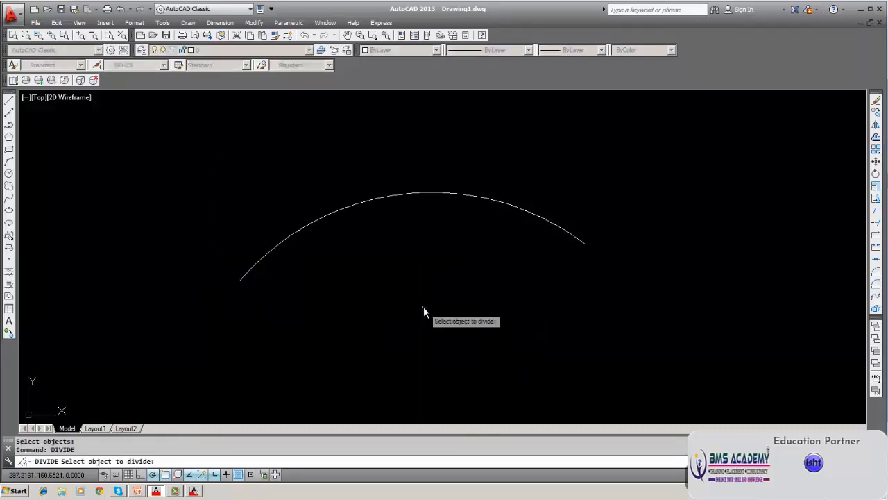
left_click(490, 203)
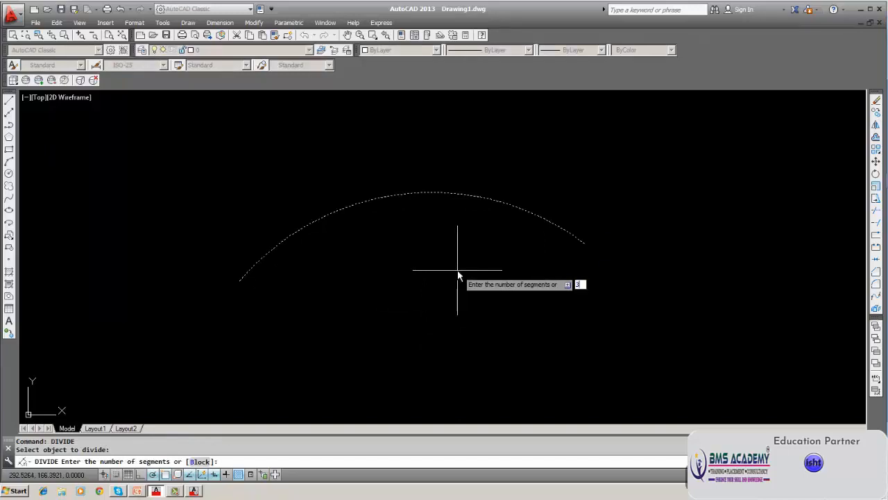
key("Return")
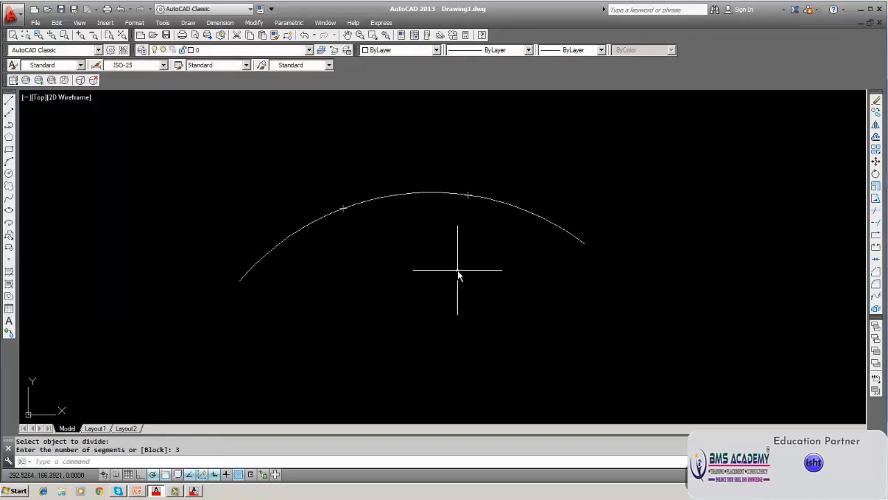
Step: Erase the arc and its division points with a window selection
left_click(876, 101)
type("w")
key("Return")
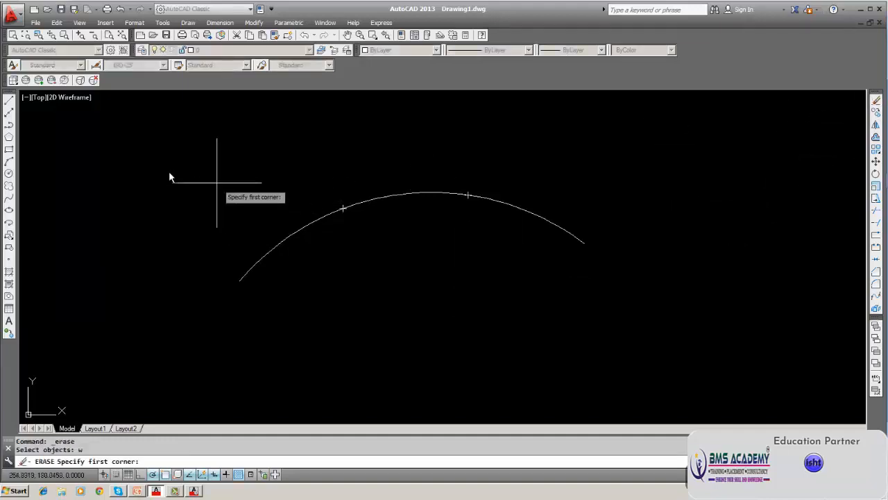
left_click(167, 165)
left_click(629, 362)
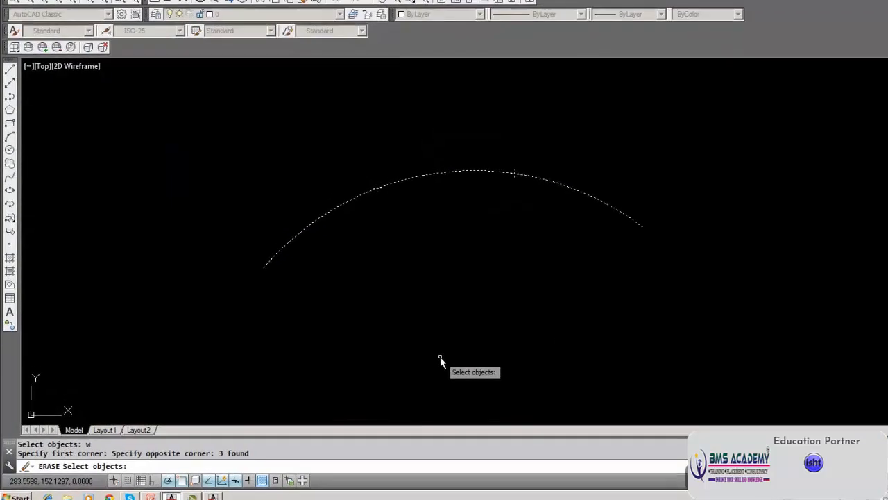
key("Return")
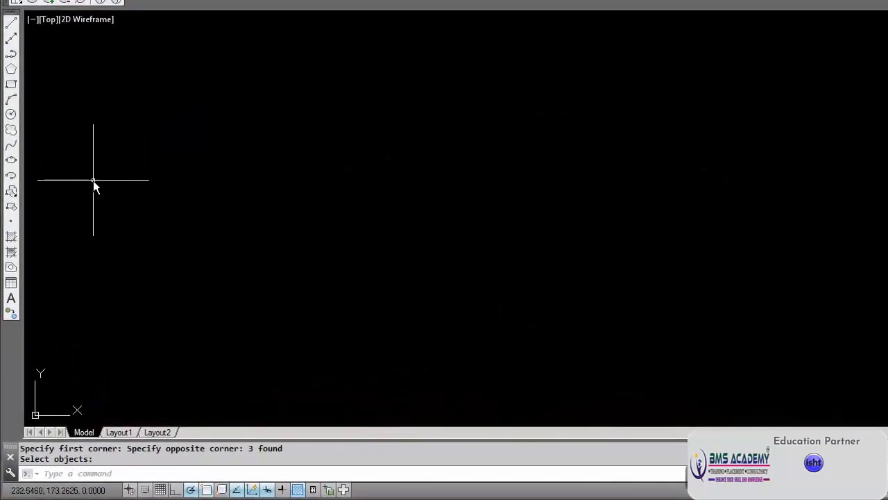
Step: Draw an upright ellipse from a horizontal minor axis and a longer vertical axis
left_click(12, 174)
left_click(522, 205)
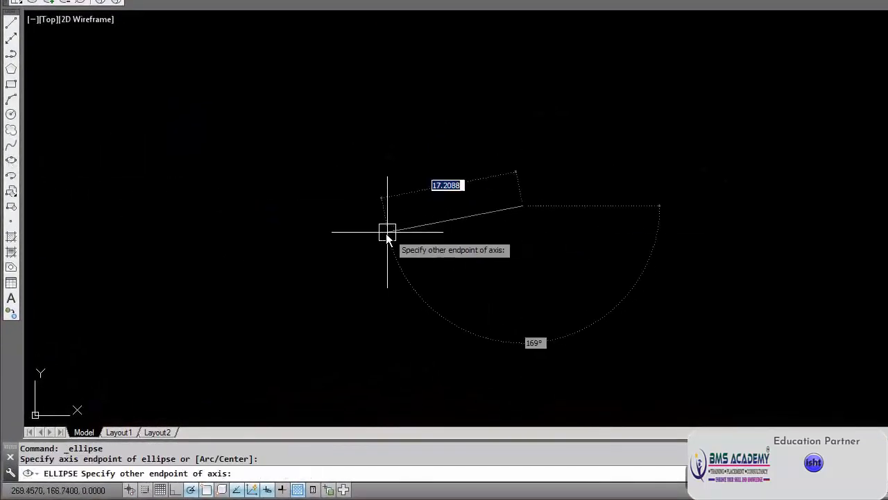
left_click(362, 205)
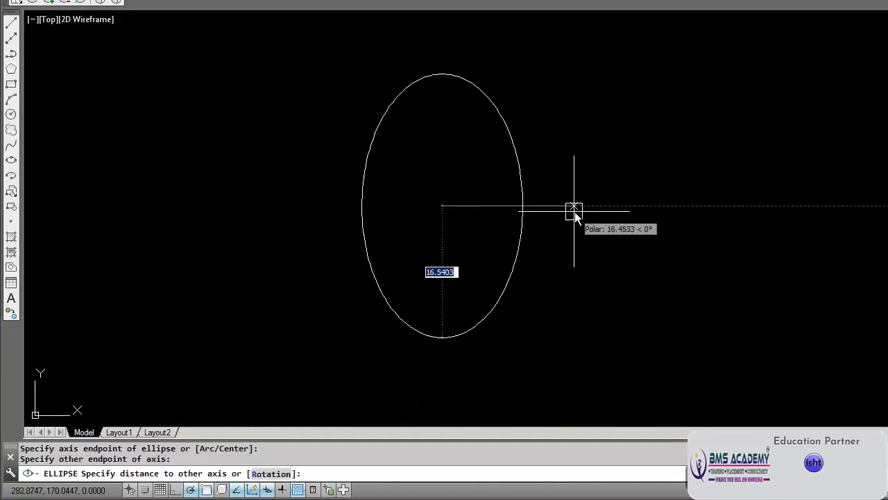
left_click(587, 212)
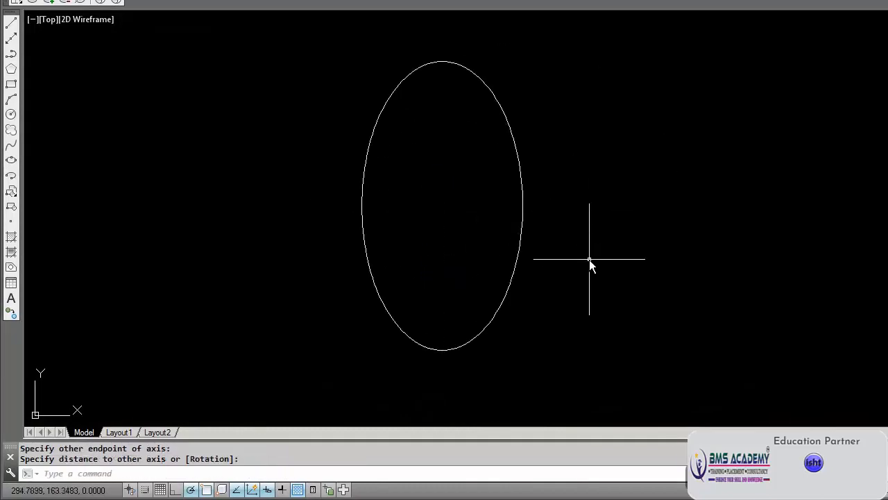
Step: Divide the ellipse into 3 equal segments with the Divide command
type("DIVId")
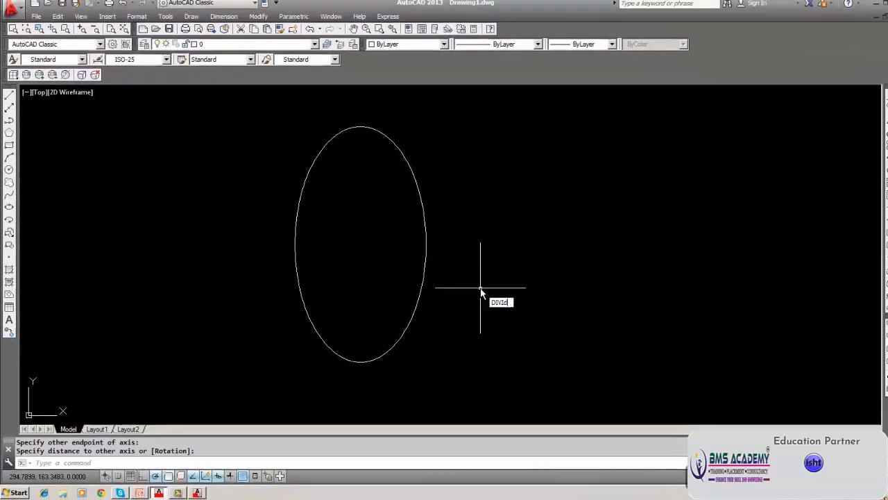
type("e")
key("Return")
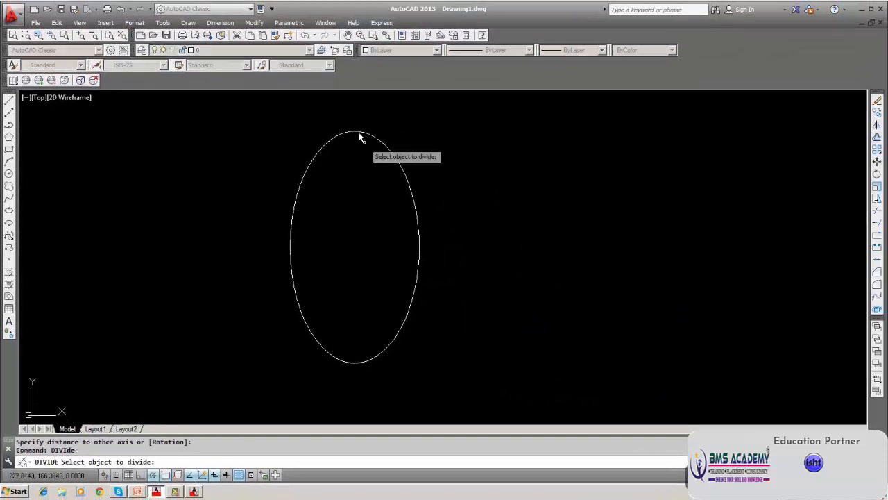
left_click(390, 173)
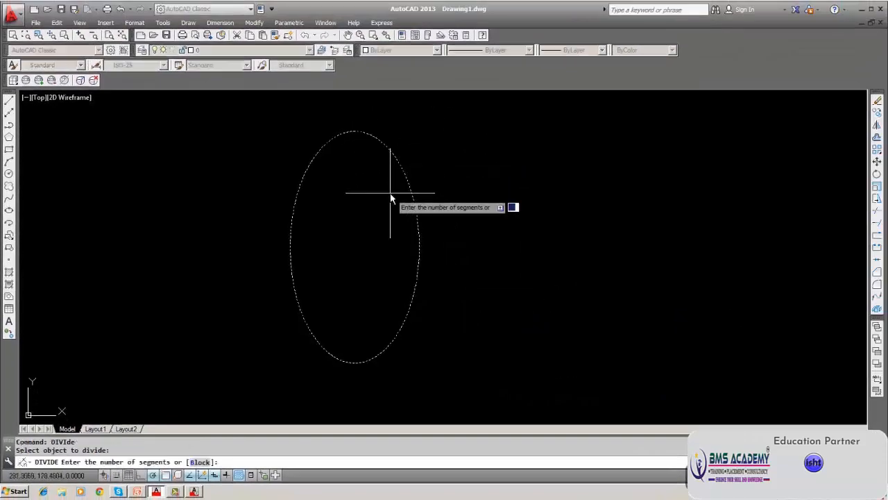
type("3")
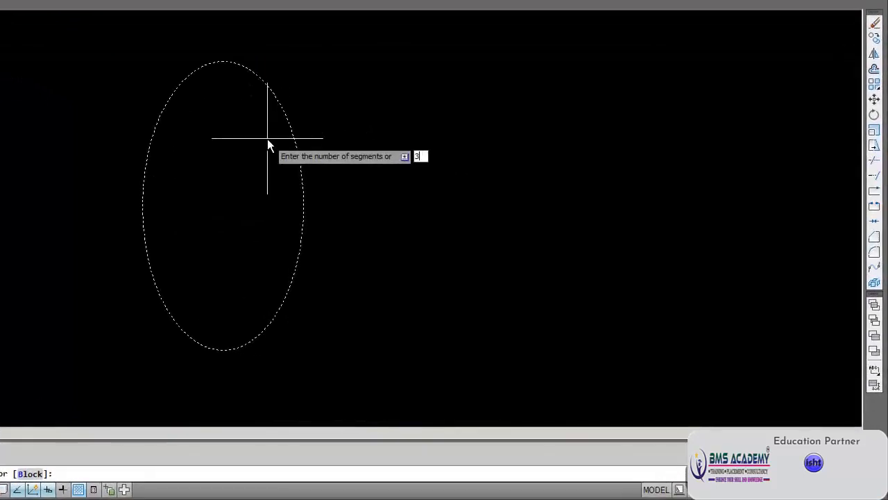
key("Return")
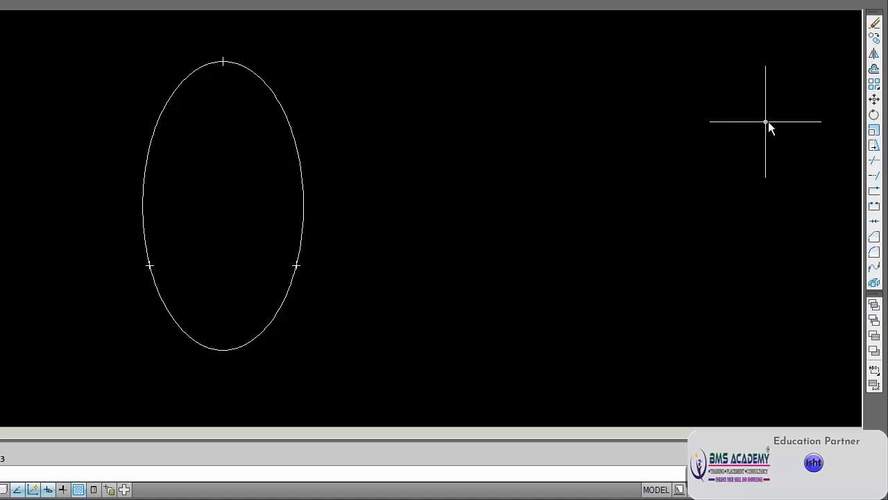
Step: Erase the ellipse and its division points with a window selection
left_click(875, 24)
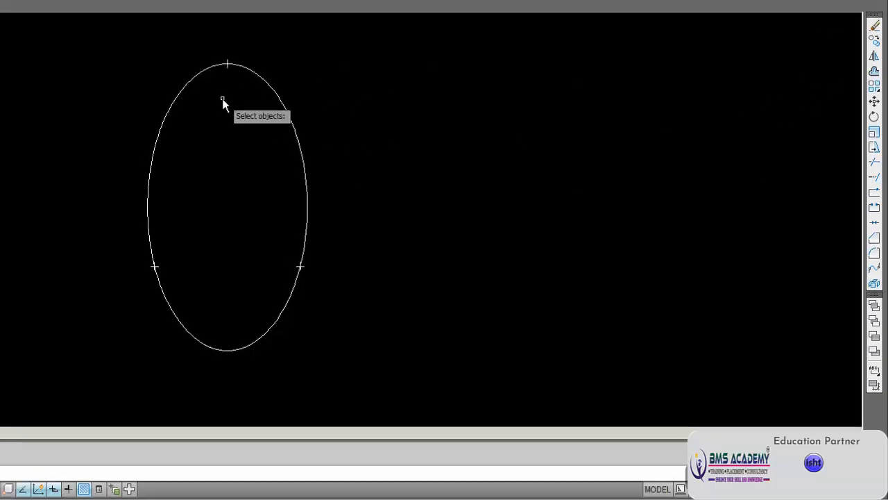
type("w")
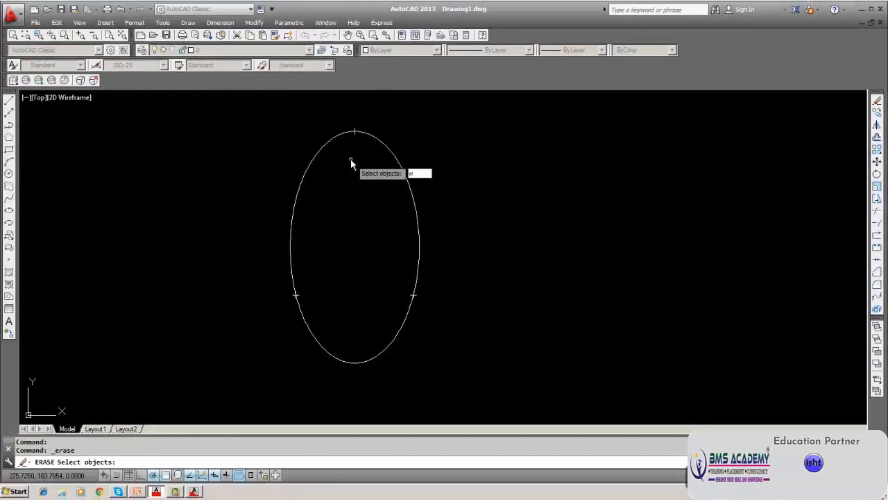
key("Return")
left_click(231, 110)
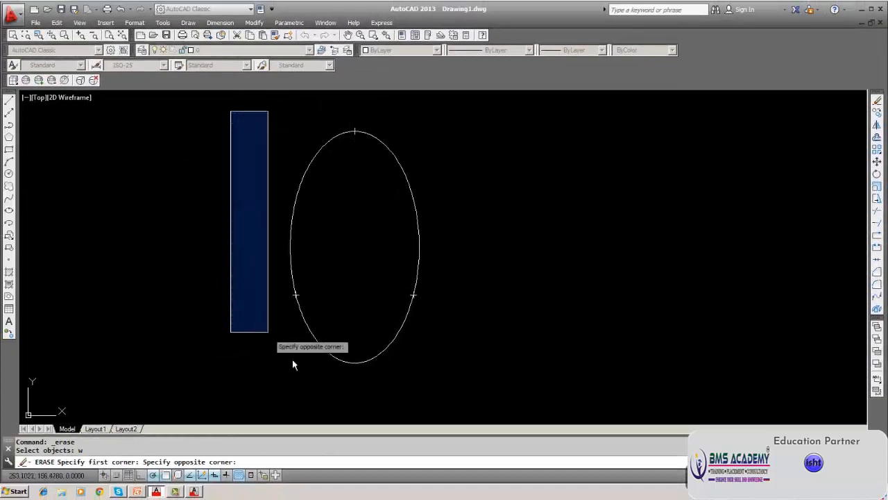
left_click(480, 382)
key("Return")
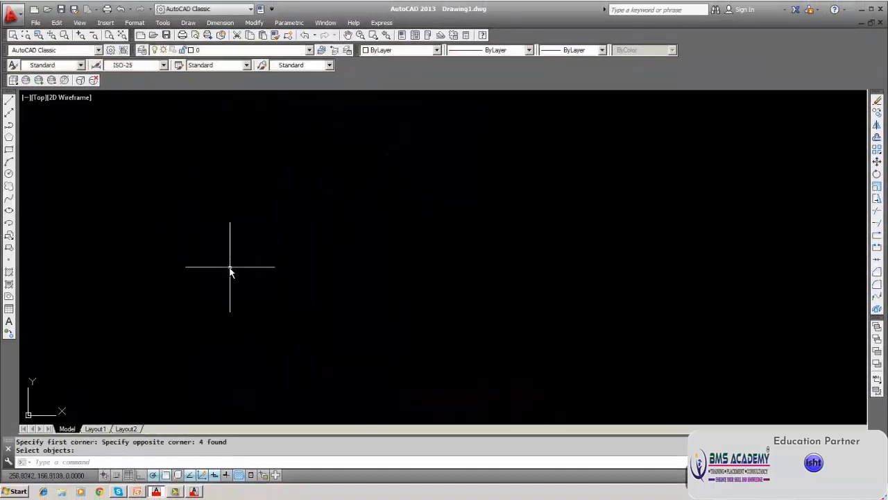
Step: Draw a wavy open spline through five fit points, with its highest crest near the far end
left_click(9, 197)
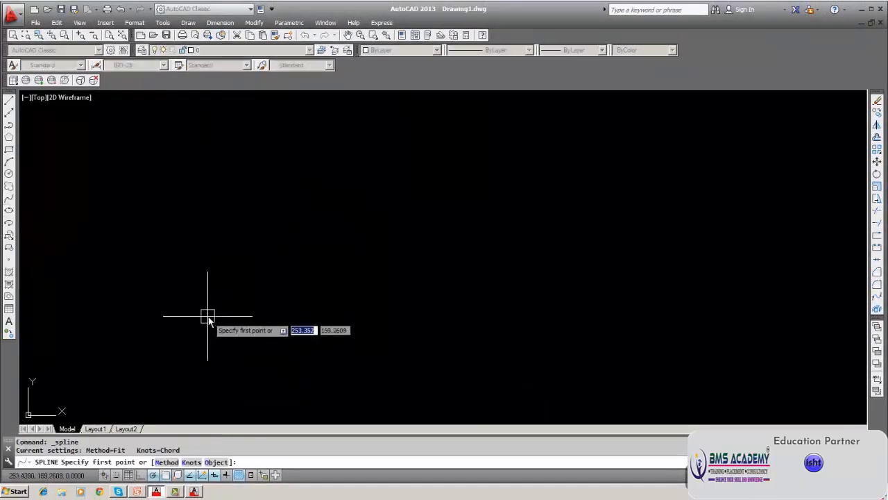
left_click(208, 314)
left_click(238, 264)
left_click(351, 269)
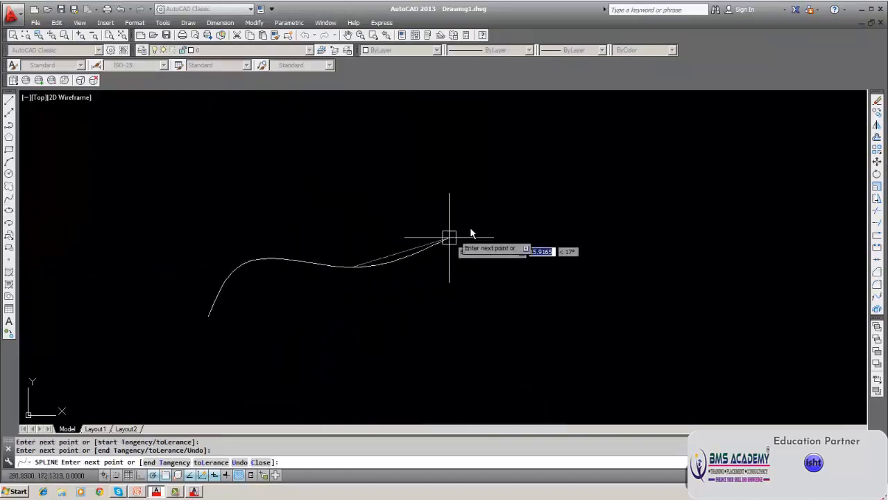
left_click(579, 170)
left_click(708, 264)
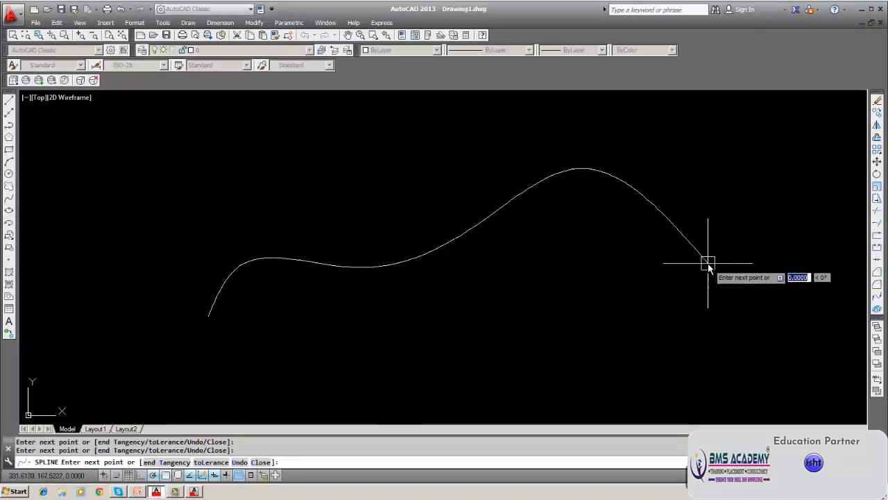
key("Return")
type("di")
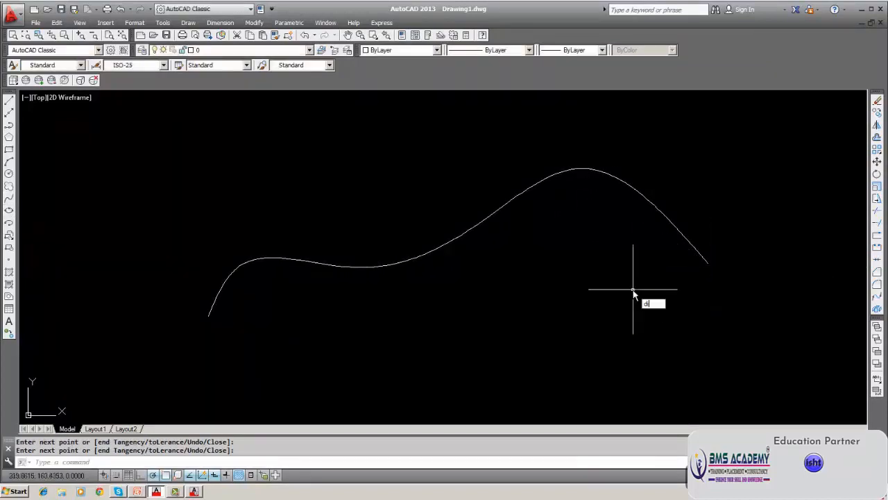
type("v")
key("Return")
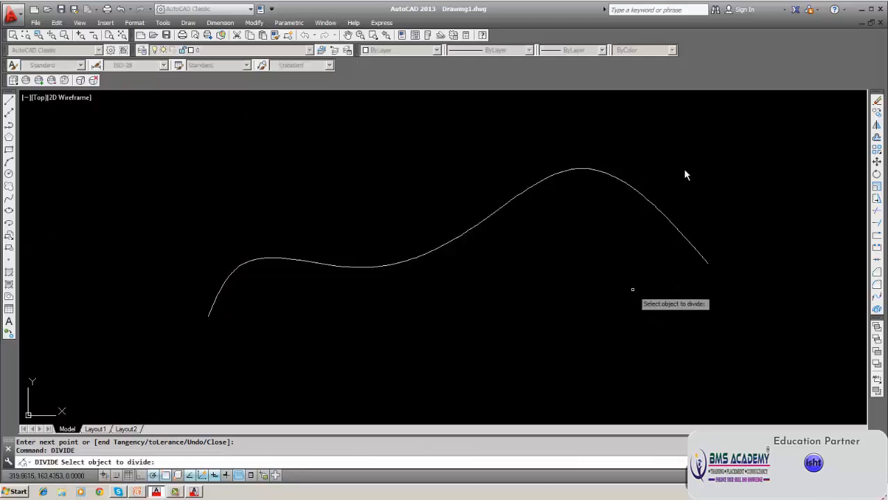
left_click(634, 194)
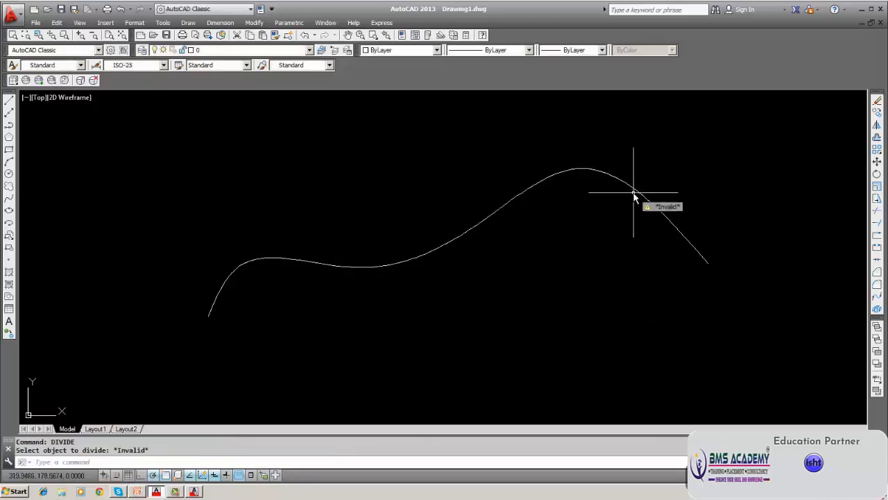
double_click(633, 194)
key("Escape")
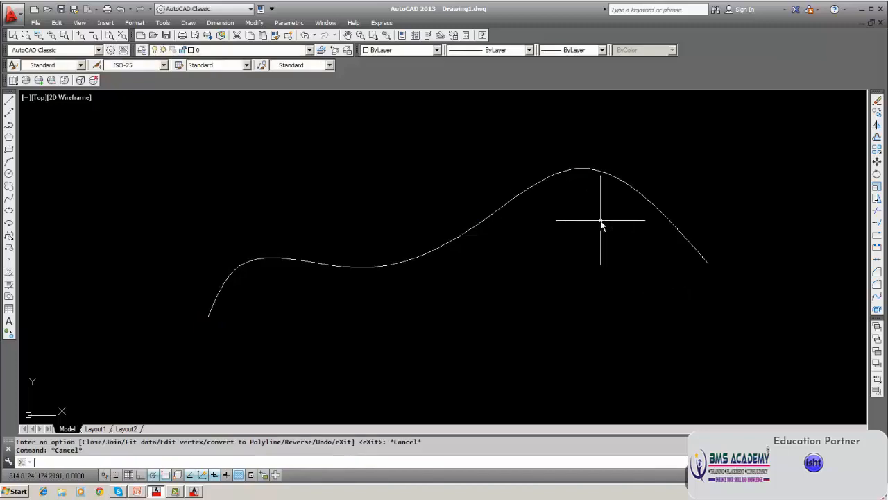
Step: Divide the spline into 7 equal segments with the Divide command
type("di")
key("Return")
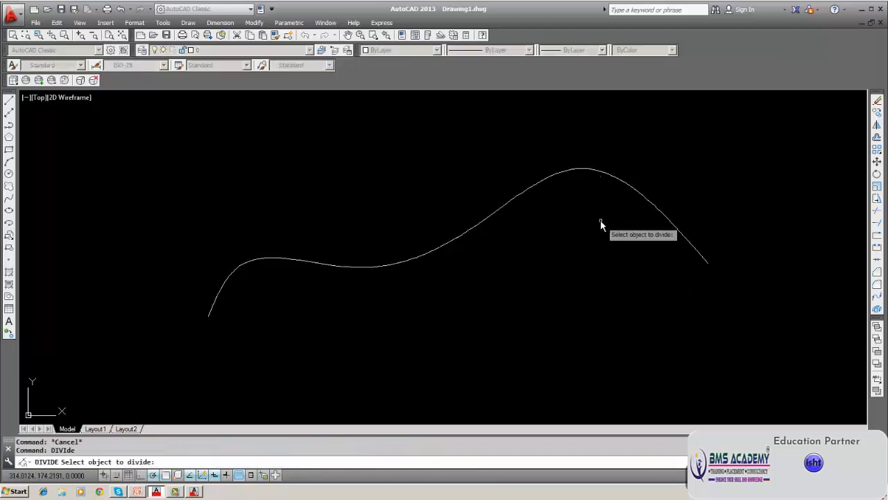
left_click(645, 201)
key("Return")
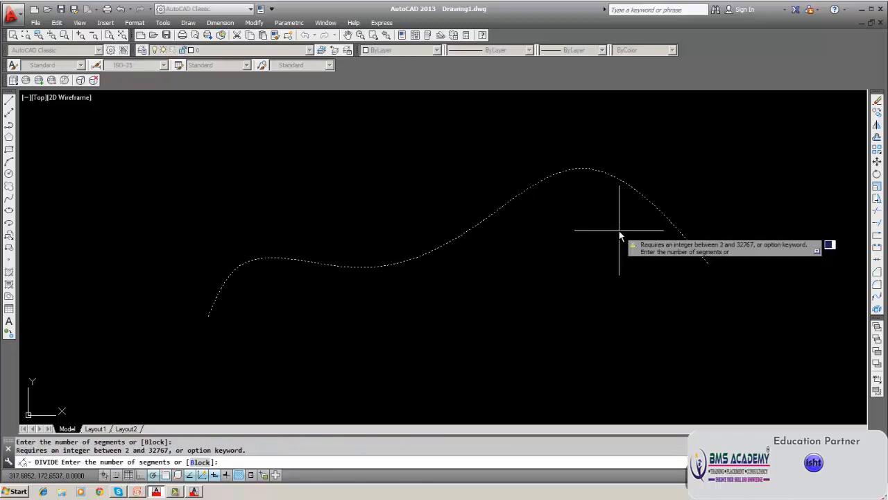
type("7")
key("Return")
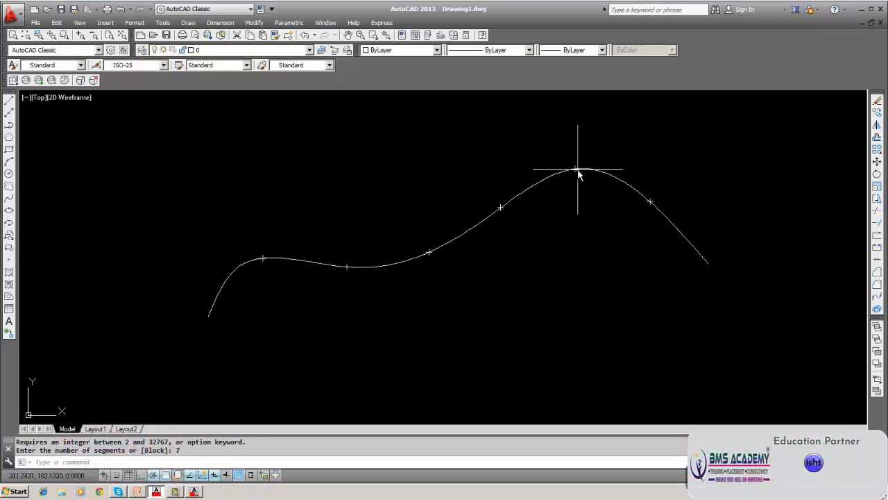
Step: Erase the spline and its division points with a window selection
mouse_move(578, 172)
left_click(876, 102)
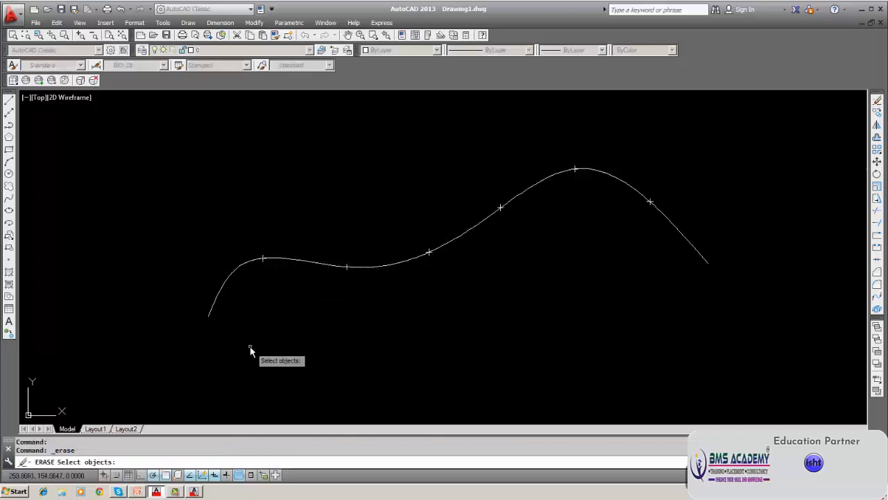
type("w")
key("Return")
left_click(132, 162)
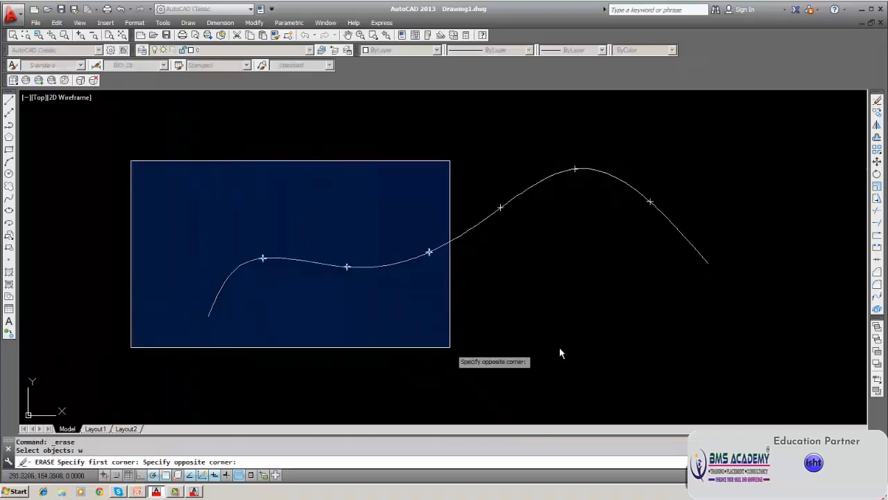
left_click(725, 347)
key("Return")
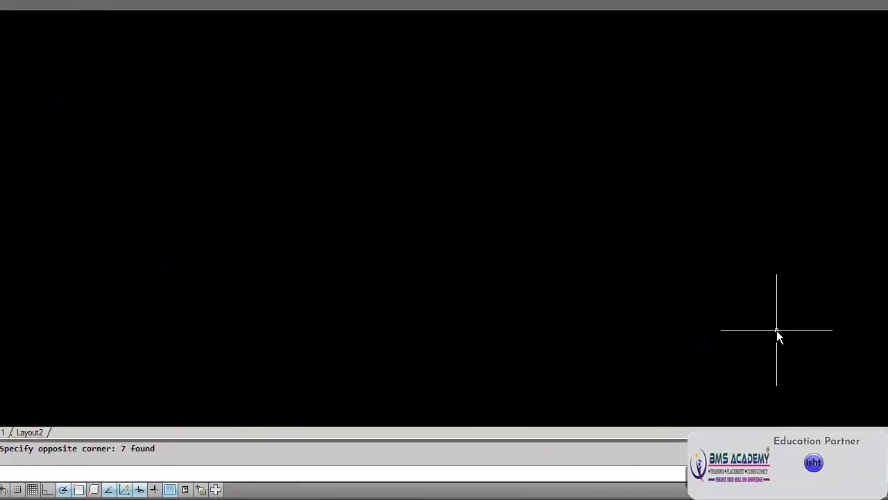
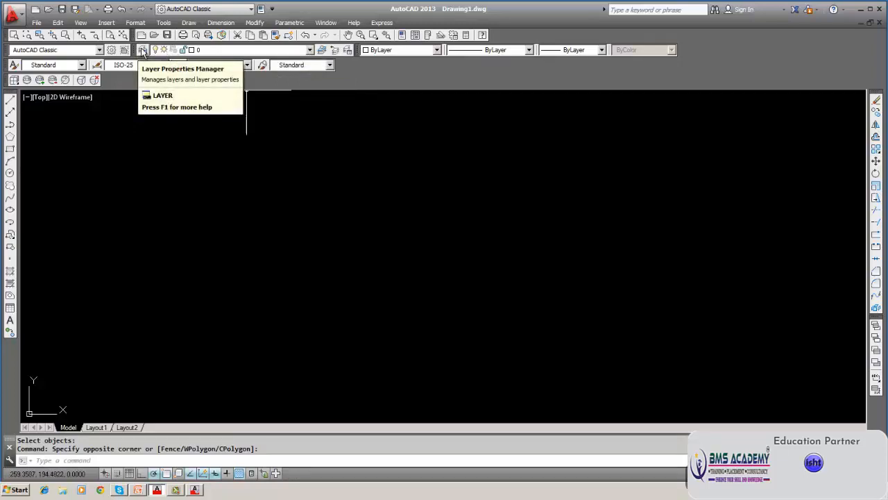
Step: Examine the Layer Properties Manager and the different ways of opening it, closing it after each look
left_click(142, 52)
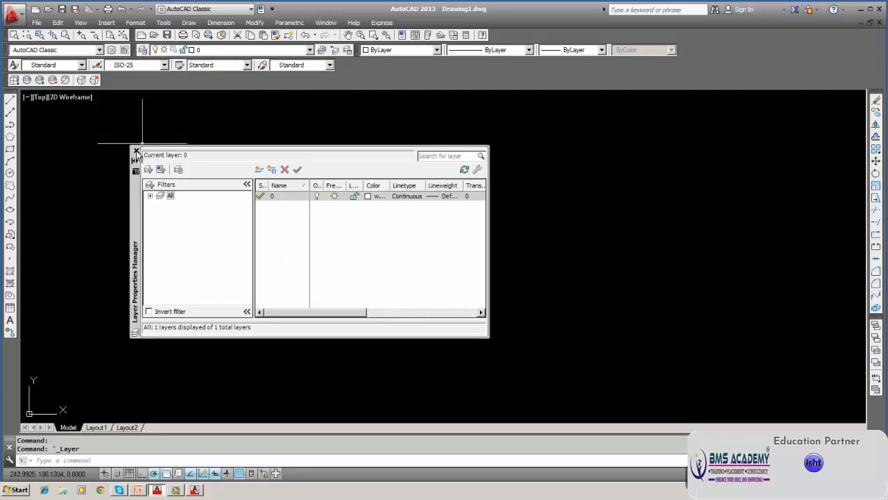
left_click(136, 152)
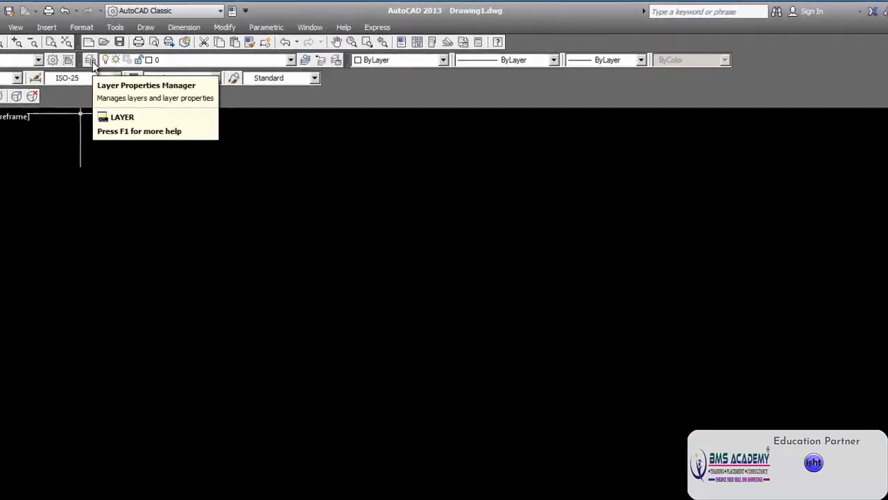
left_click(92, 61)
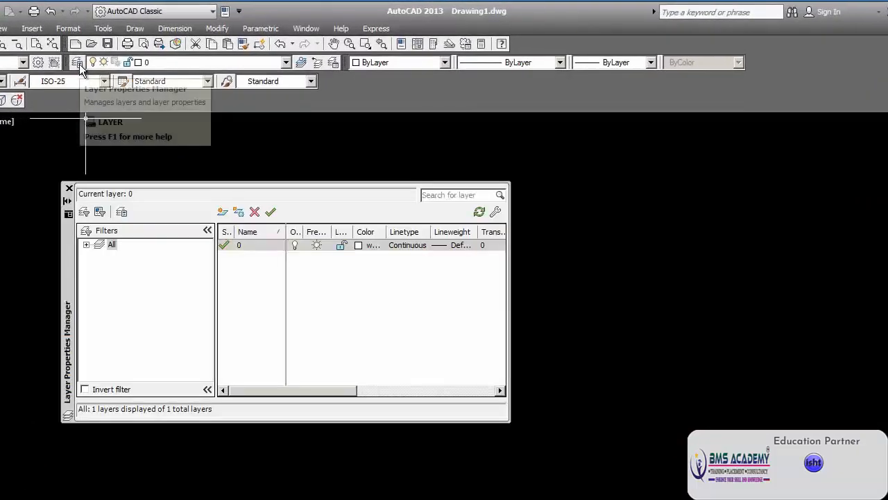
left_click(70, 189)
left_click(67, 28)
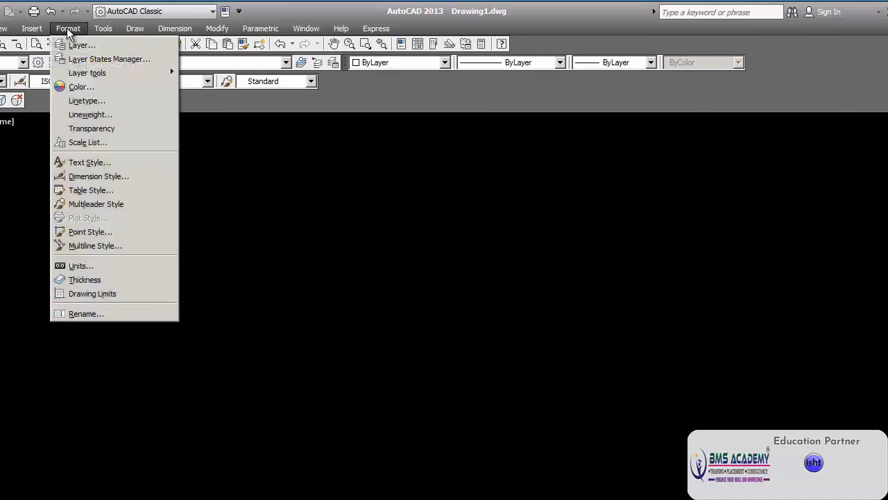
left_click(75, 46)
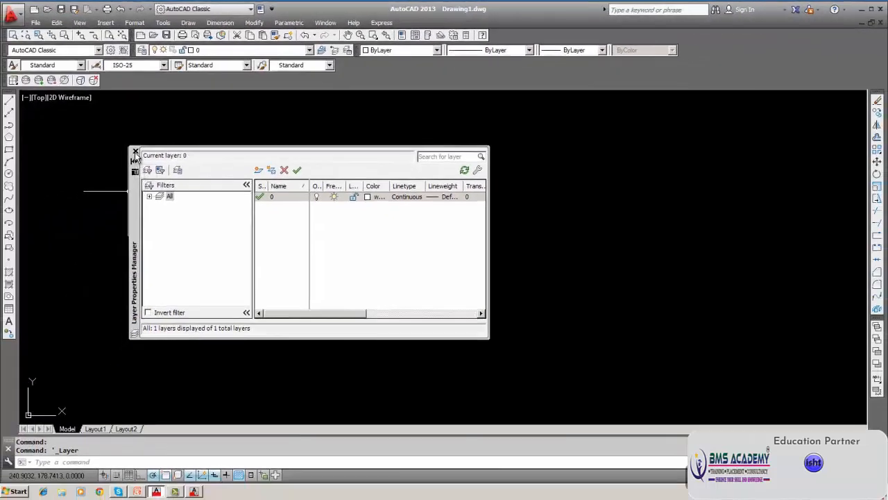
left_click(136, 151)
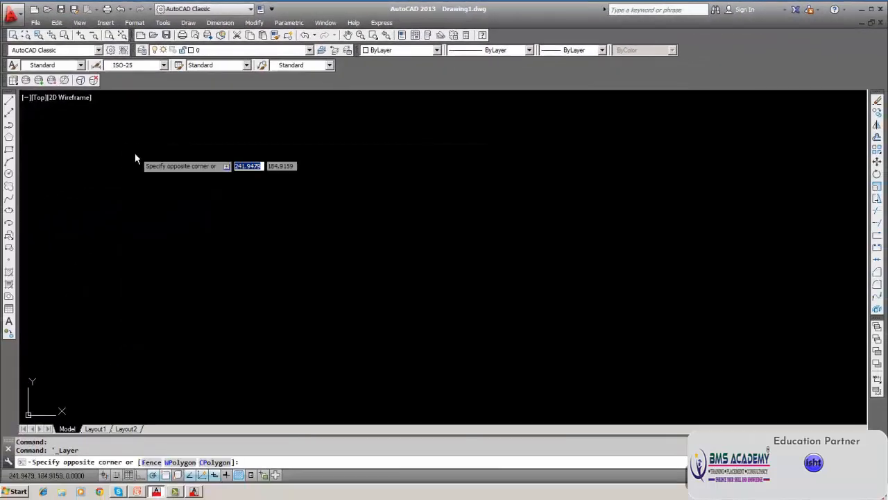
Step: Draw a single gently rising line across the upper part of the drawing area
left_click(9, 101)
left_click(206, 209)
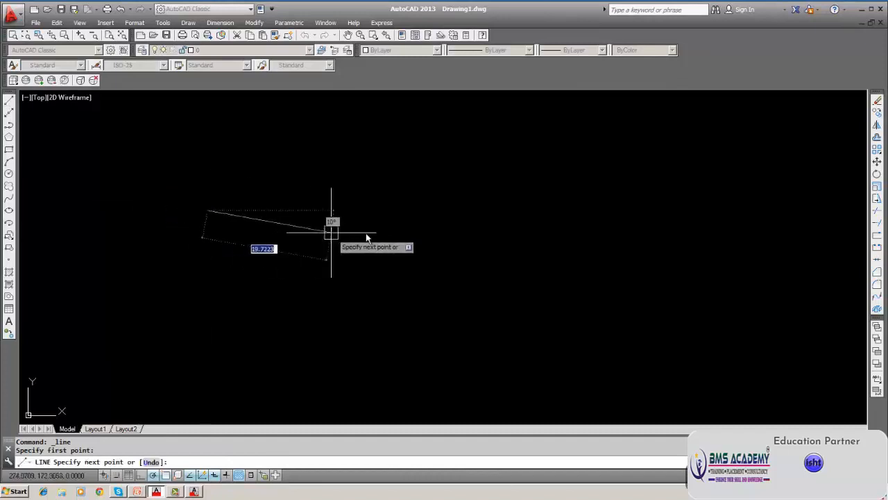
left_click(479, 173)
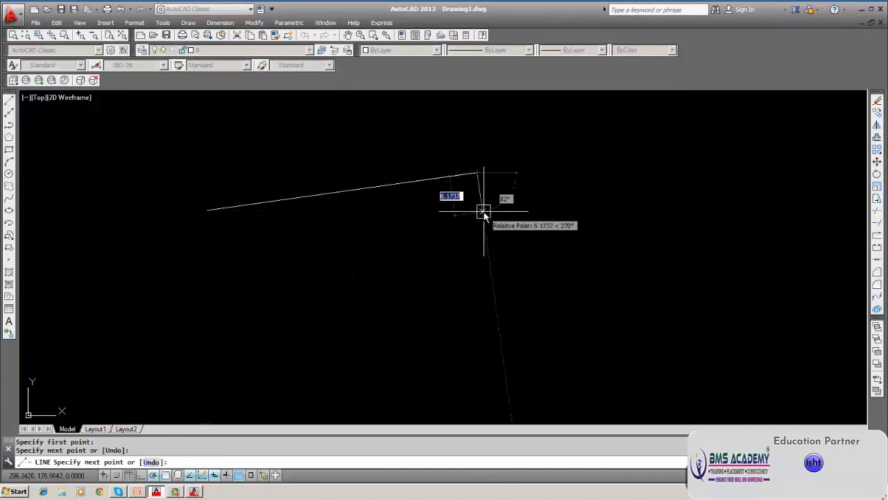
key("Return")
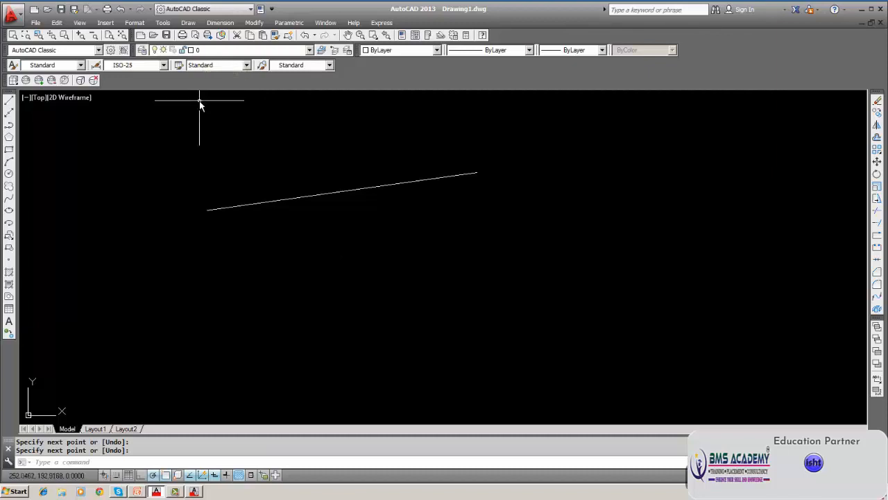
Step: Create three new layers with their default names in the Layer Properties Manager
left_click(141, 50)
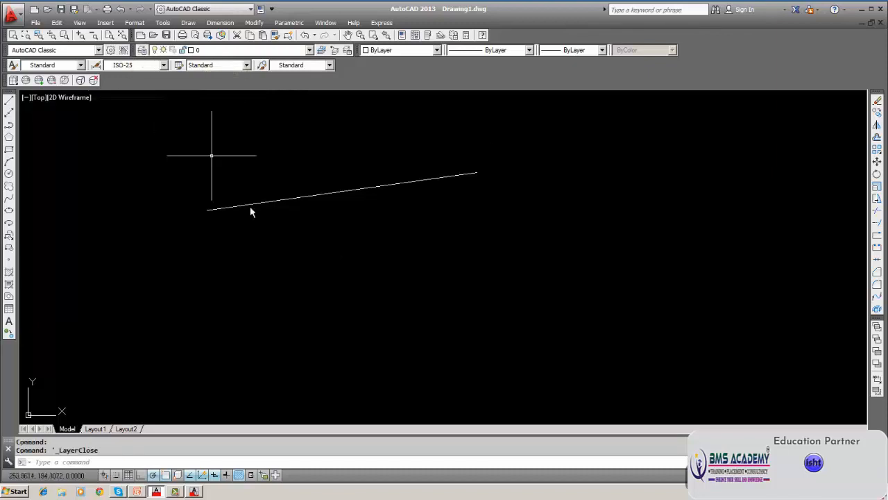
left_click(142, 50)
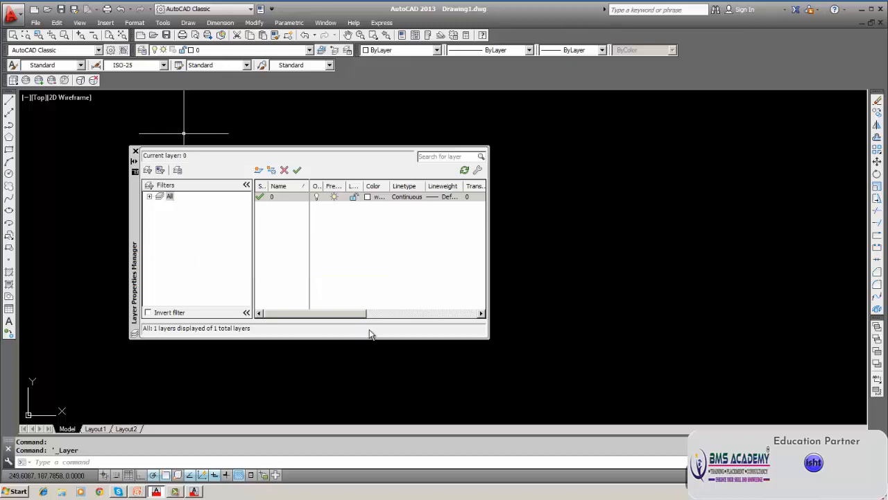
left_click(258, 172)
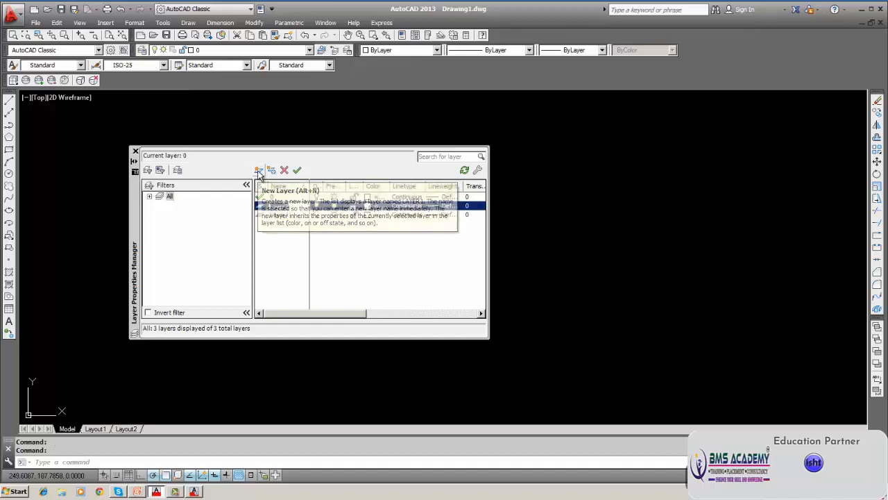
left_click(258, 171)
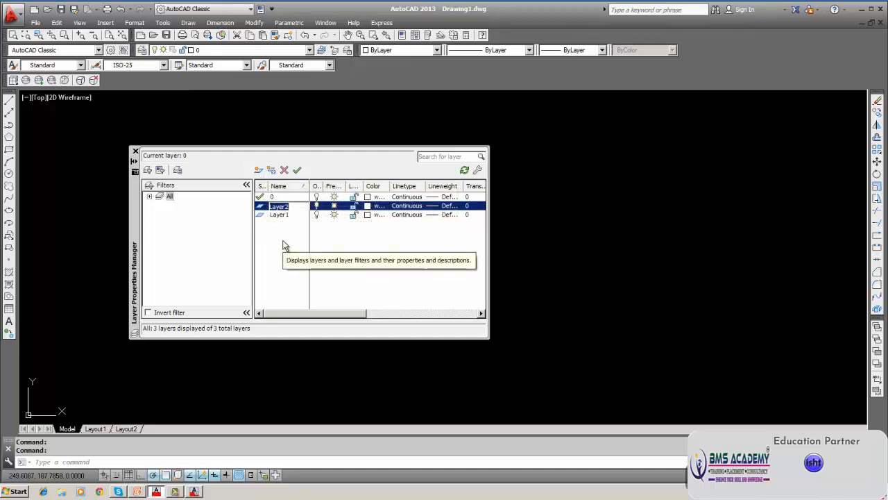
left_click(258, 171)
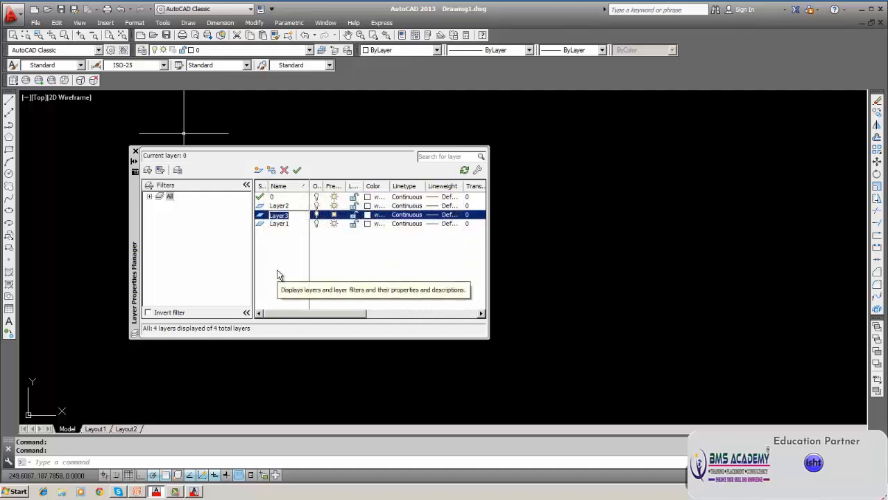
key("Return")
left_click(175, 281)
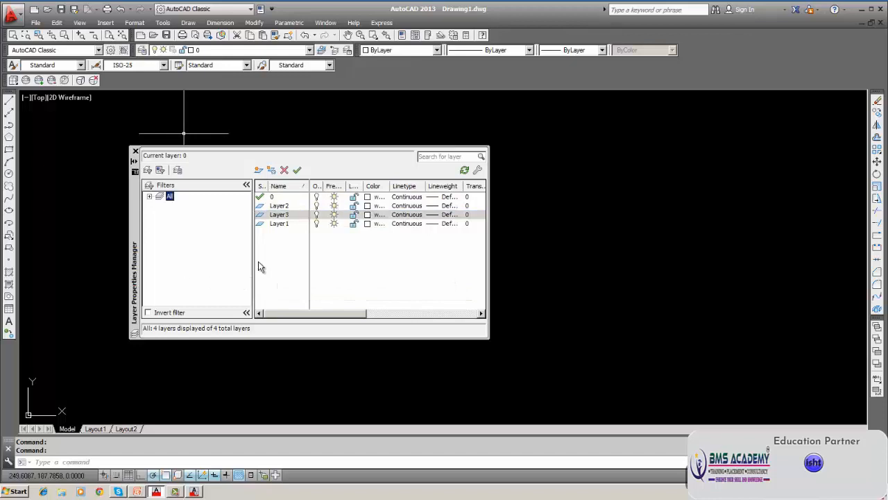
Step: Make Layer2 the current layer and rename it A
right_click(281, 209)
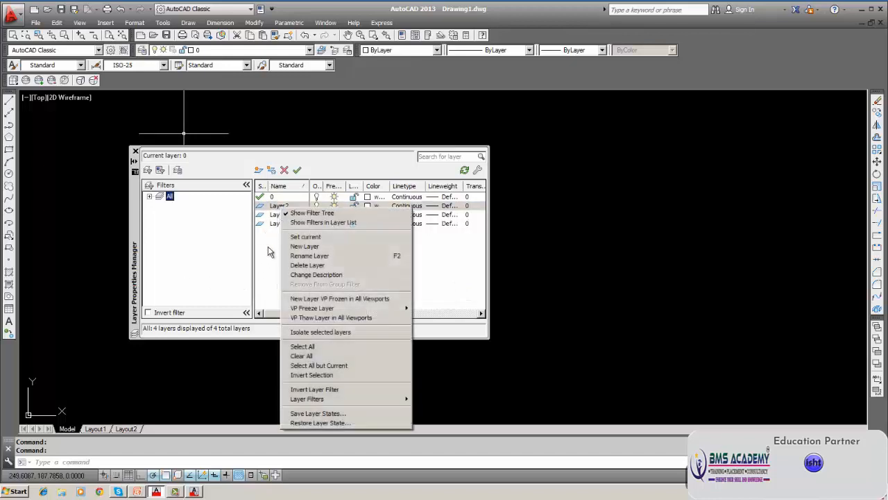
left_click(270, 269)
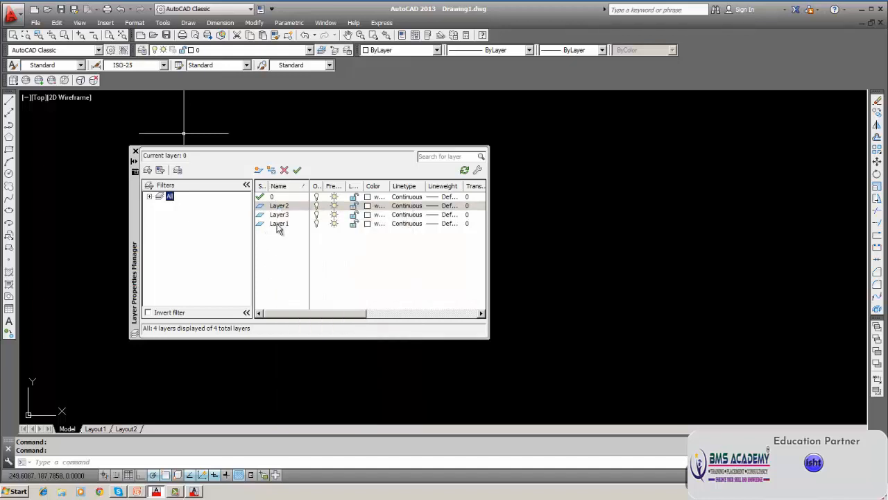
double_click(280, 208)
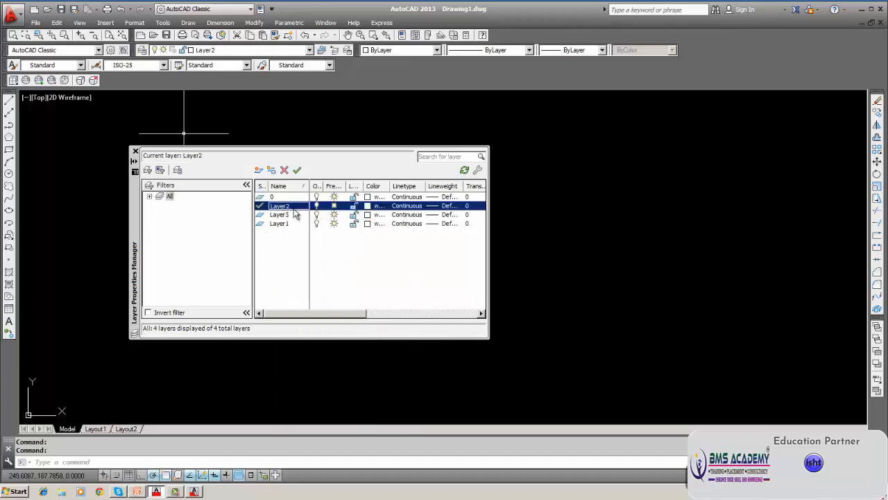
left_click(296, 205)
key("BackSpace")
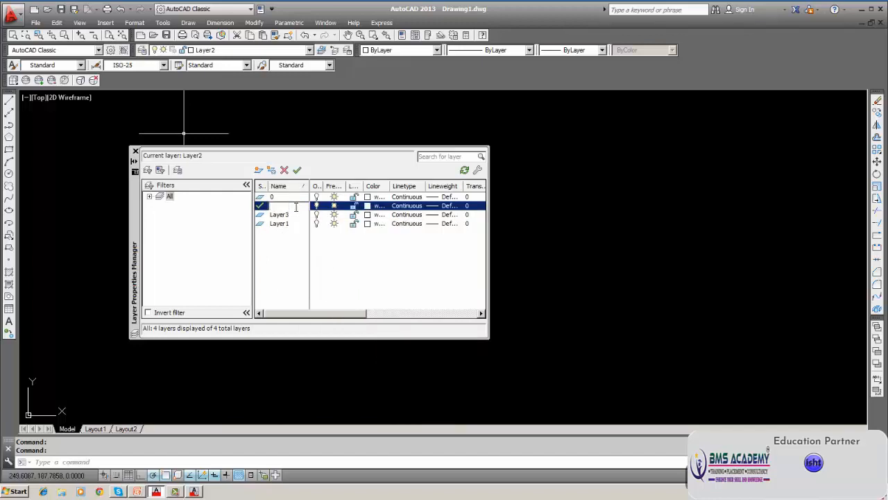
type("A")
key("Return")
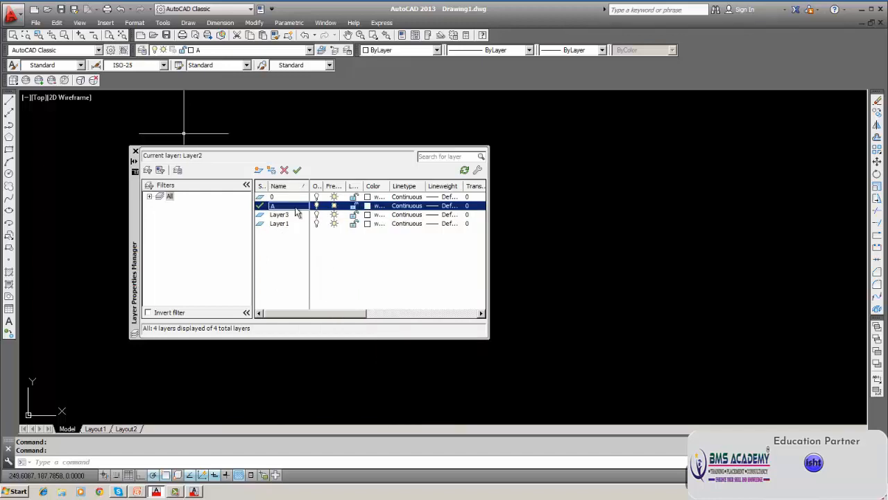
Step: Make Layer3 the current layer and rename it B
left_click(278, 216)
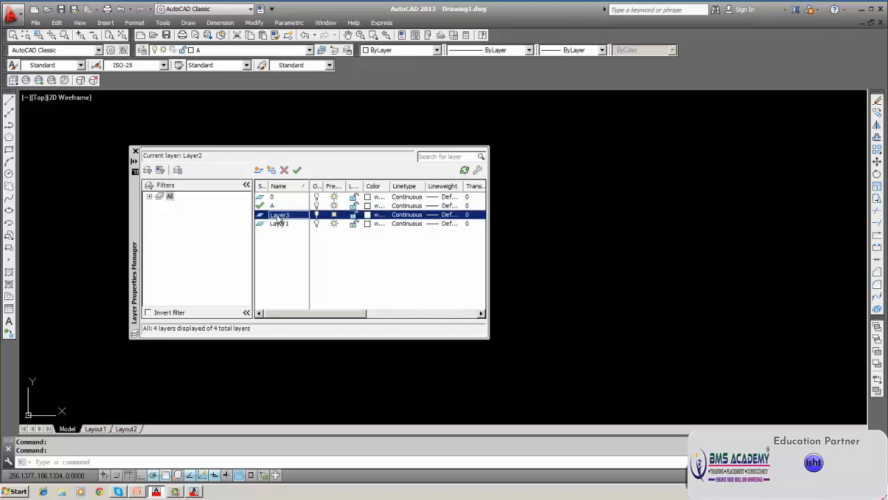
double_click(277, 216)
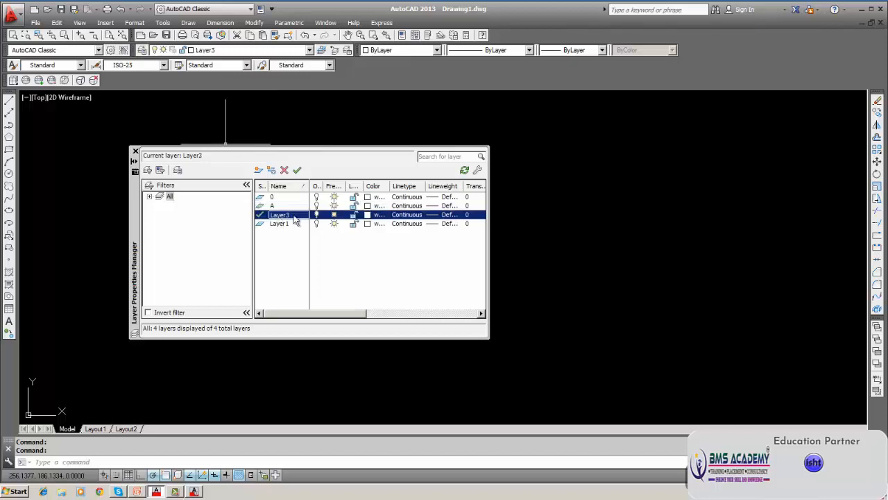
left_click(294, 216)
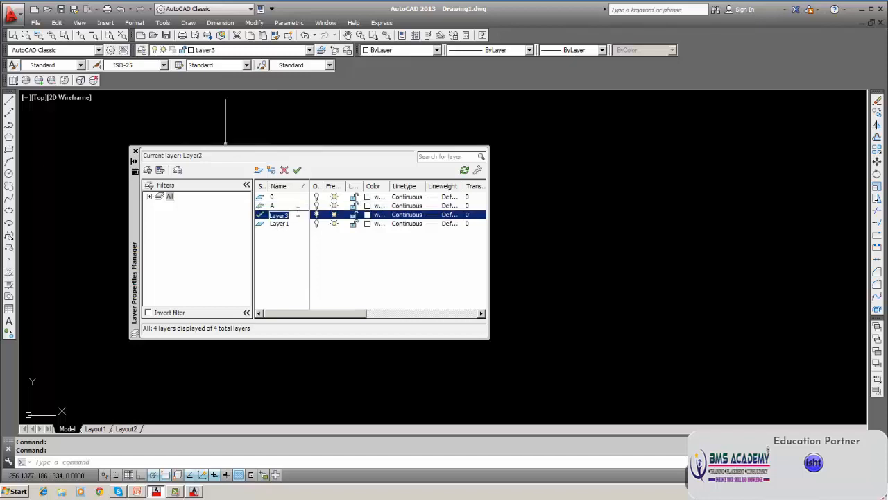
key("BackSpace")
type("B")
key("Return")
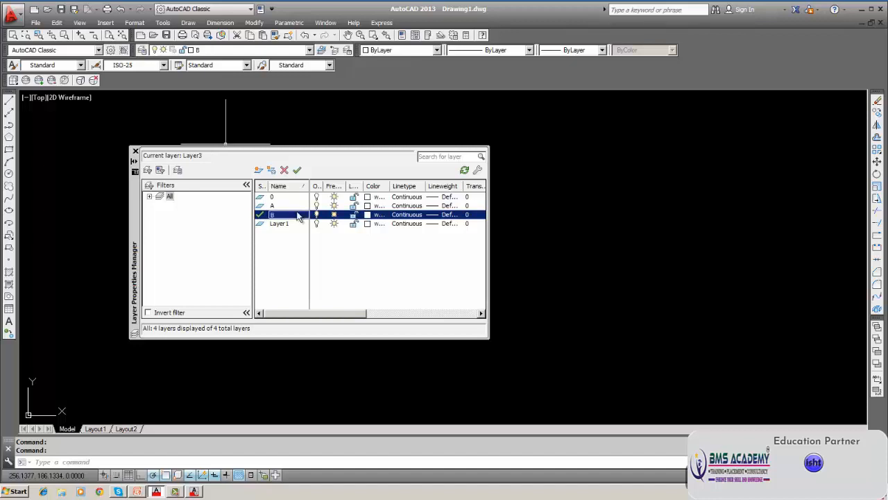
Step: Make Layer1 the current layer, rename it C and close the Layer Properties Manager
double_click(283, 224)
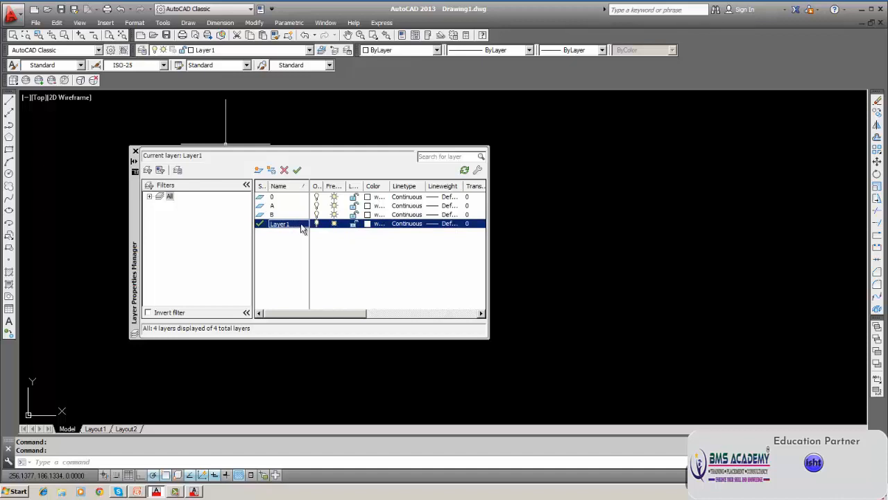
left_click(302, 230)
type("C")
key("Return")
left_click(135, 152)
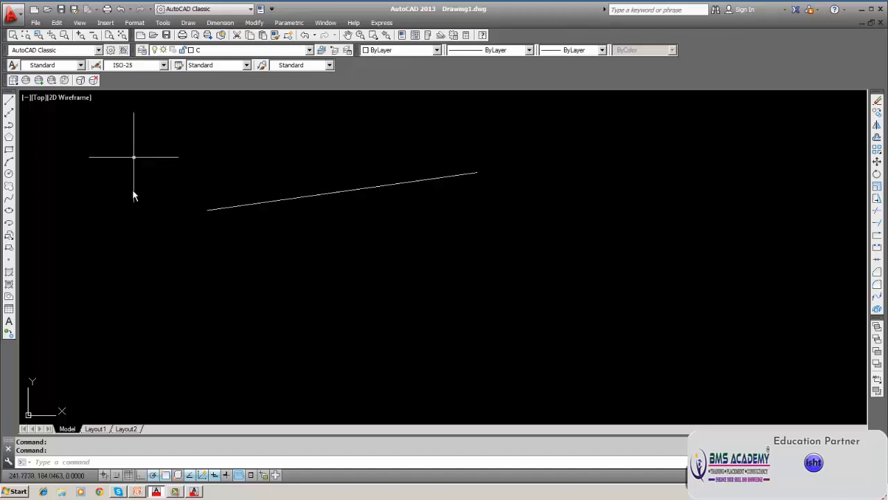
Step: Select the existing line to check which layer it belongs to, clearing the selection after each look
left_click(284, 201)
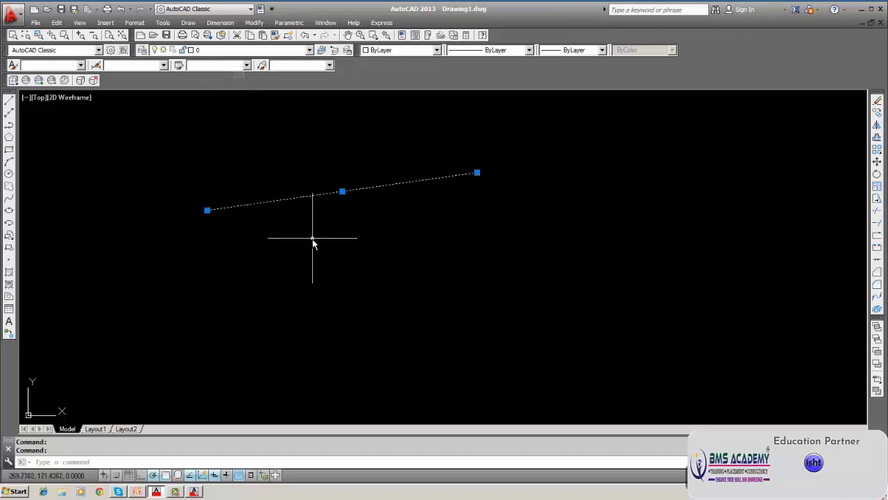
key("Escape")
key("Escape")
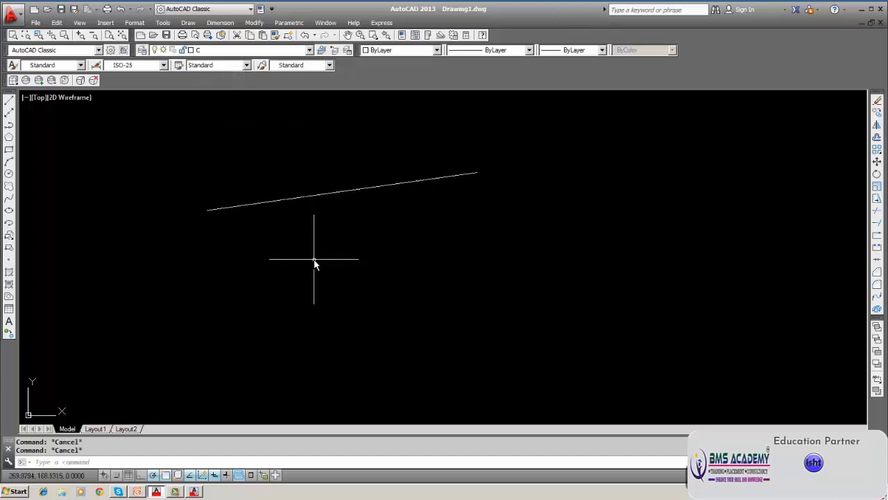
left_click(308, 196)
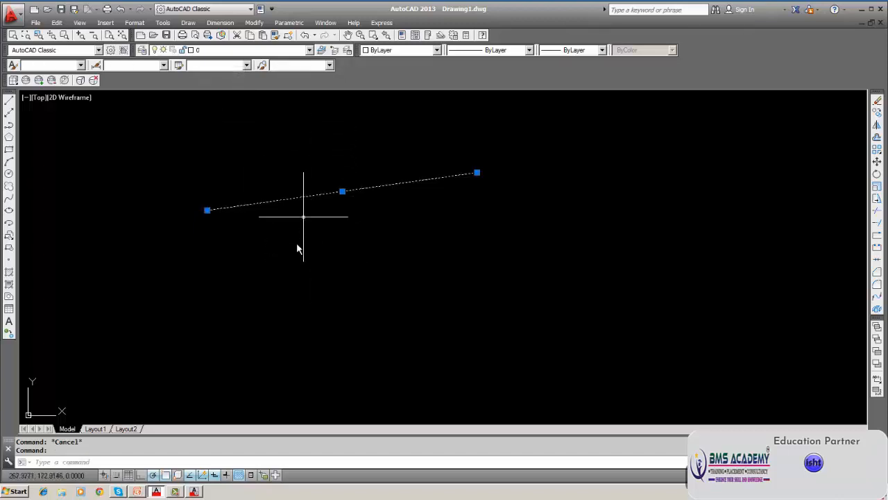
key("Escape")
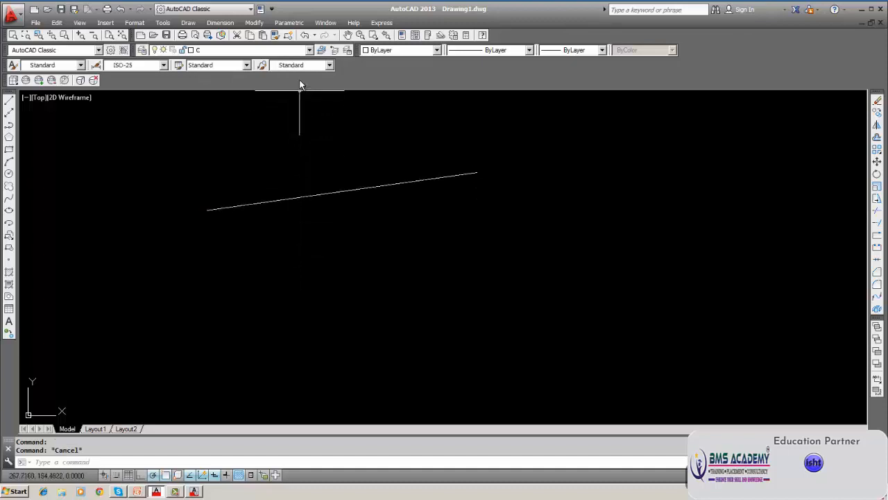
Step: Make layer 0 current and select the existing line briefly to compare its layer
left_click(309, 50)
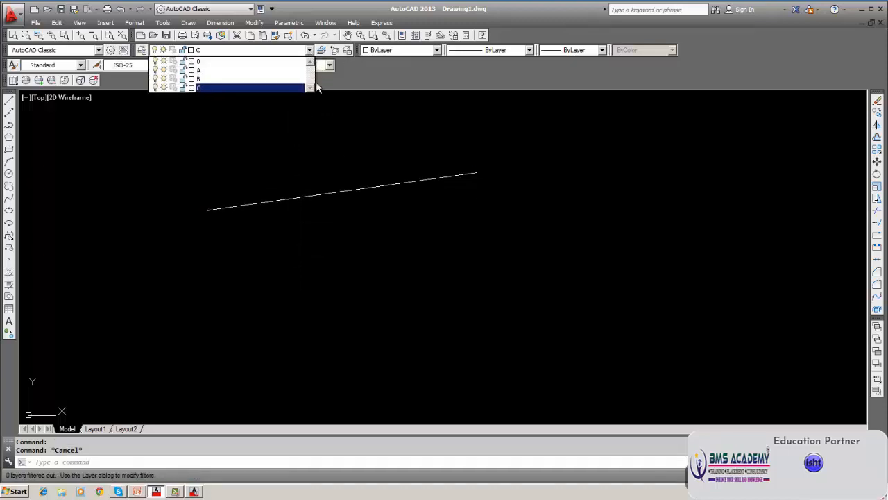
left_click(200, 62)
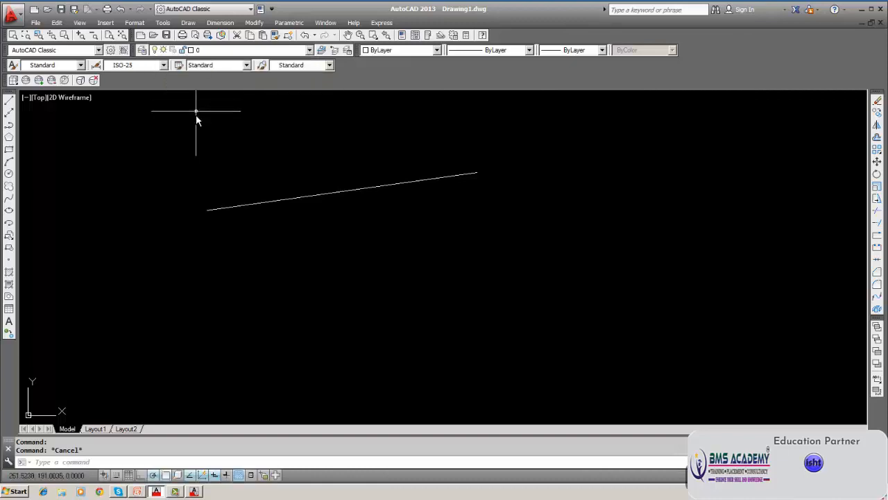
left_click(234, 206)
key("Escape")
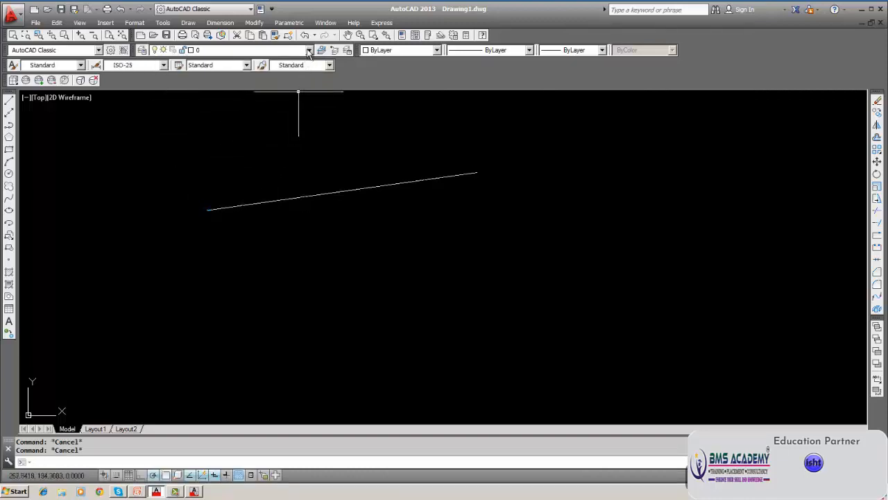
Step: Make layer A current and draw a gently rising line about 47 units long below the first, checking its layer
left_click(309, 51)
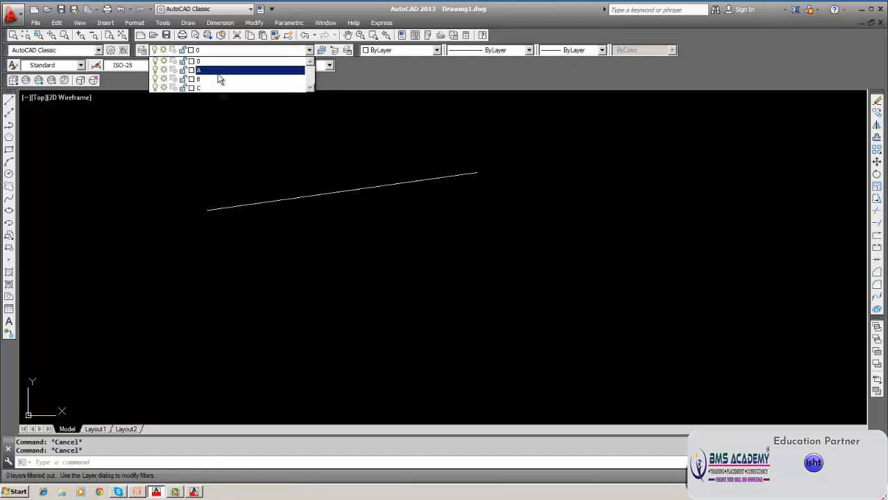
left_click(217, 73)
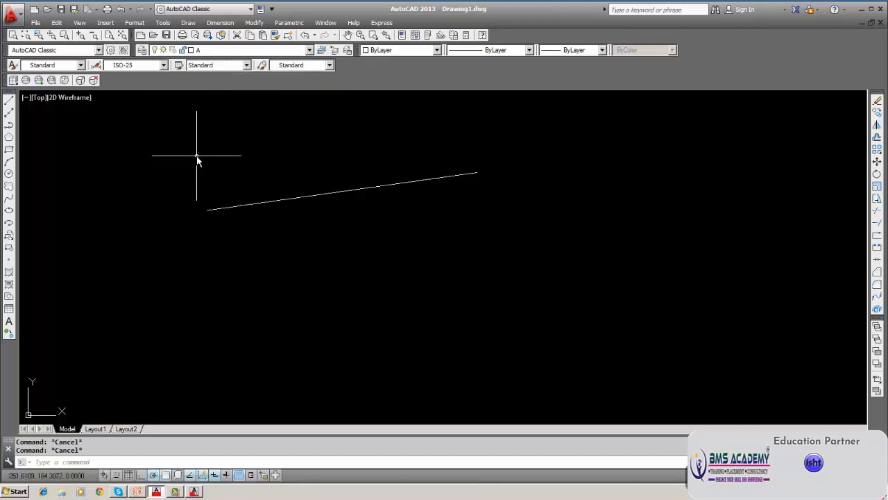
left_click(9, 102)
left_click(215, 265)
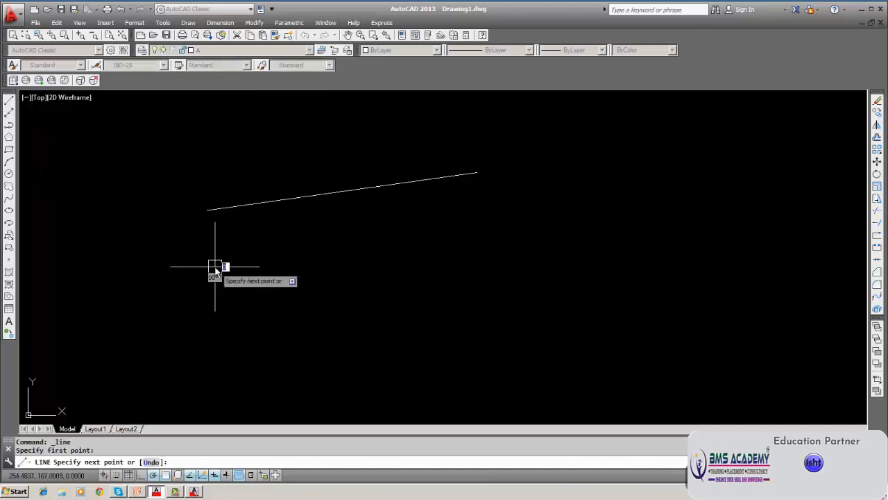
left_click(514, 228)
key("Return")
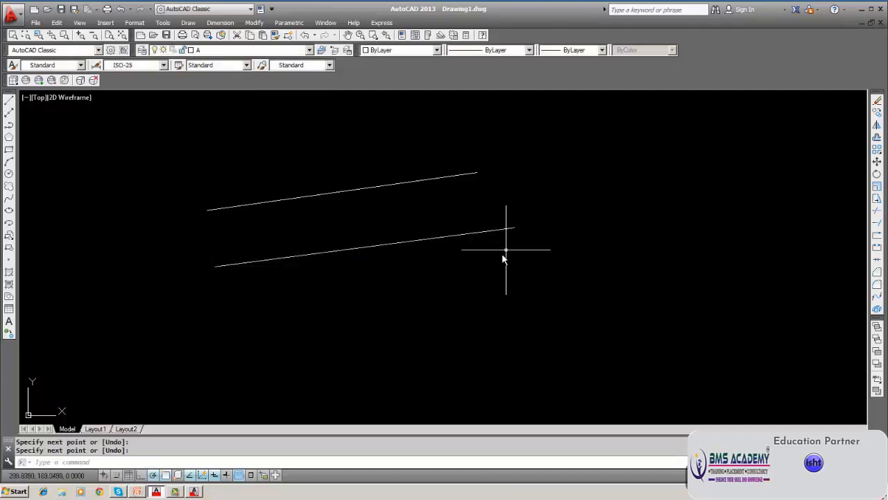
left_click(387, 247)
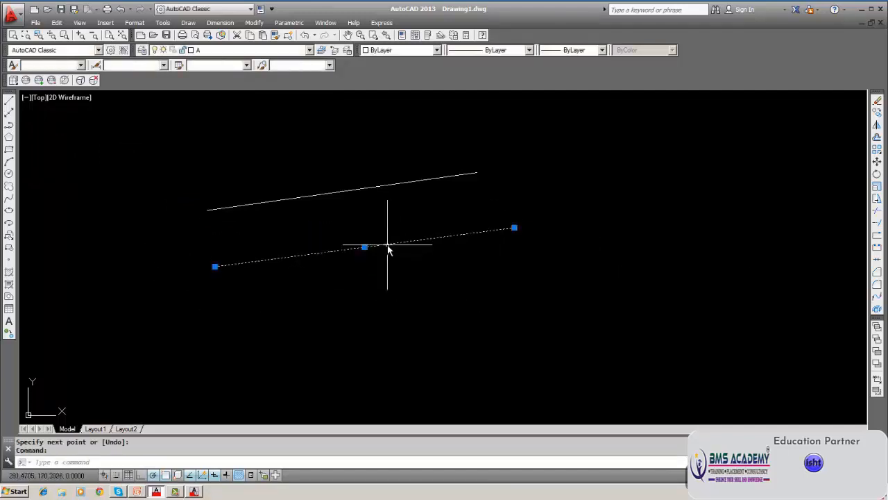
key("Escape")
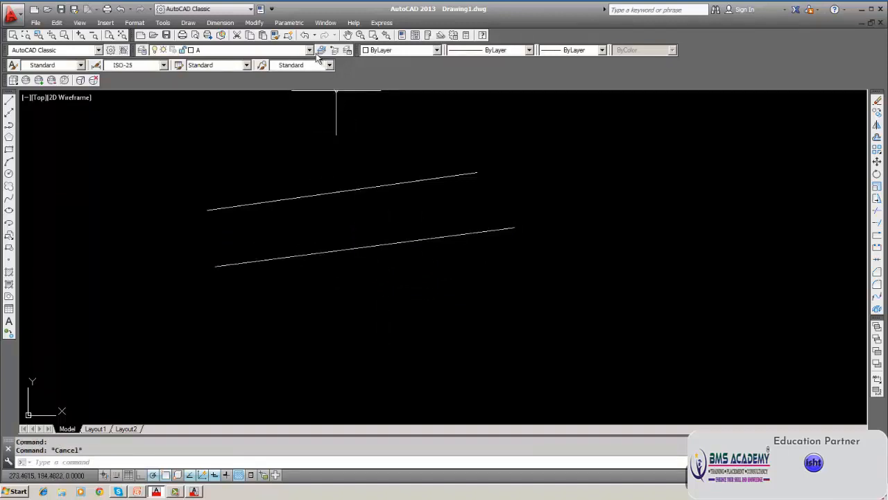
Step: Make layer 0 current again and inspect the lower line's layer in its quick properties, clearing the selection after each look
left_click(311, 52)
left_click(260, 62)
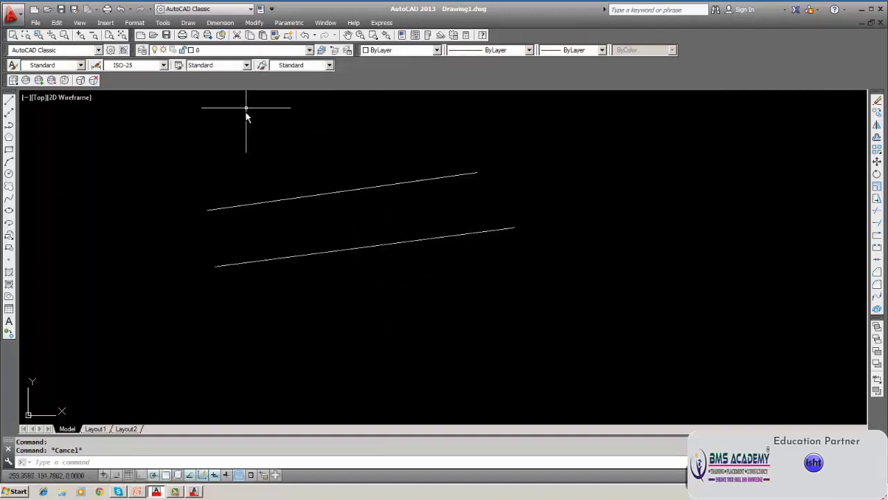
mouse_move(392, 246)
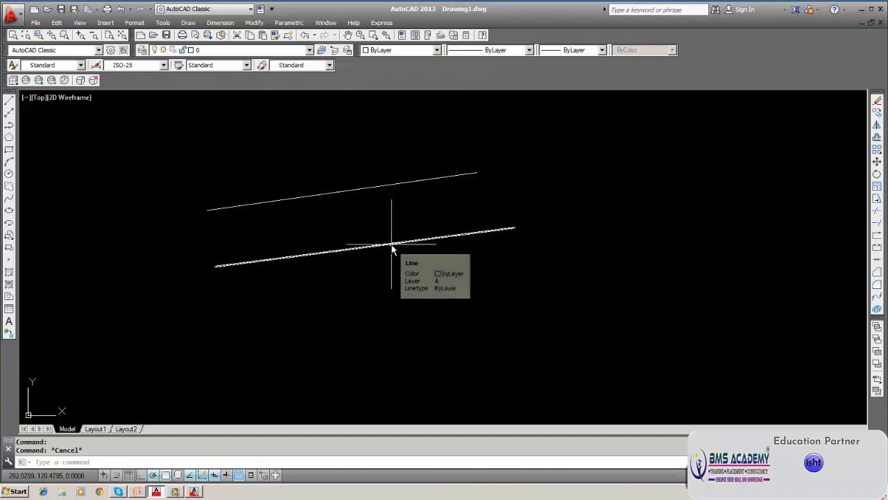
left_click(392, 247)
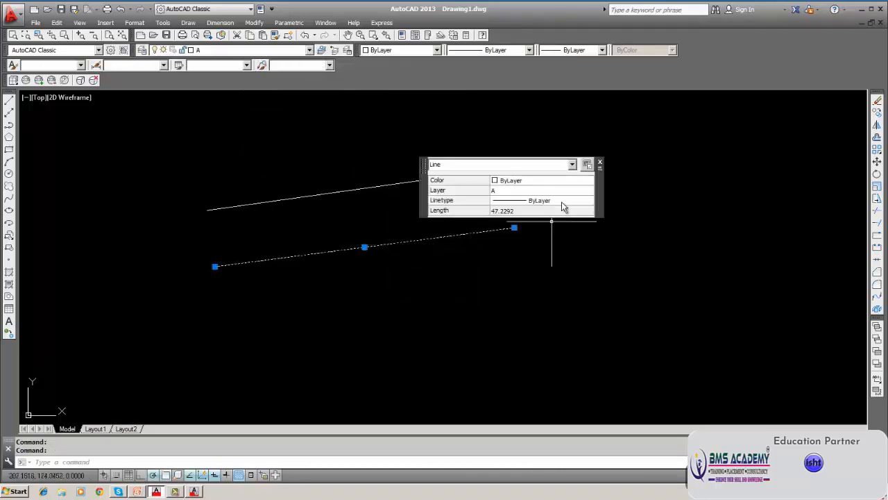
left_click(600, 163)
key("Escape")
key("Escape")
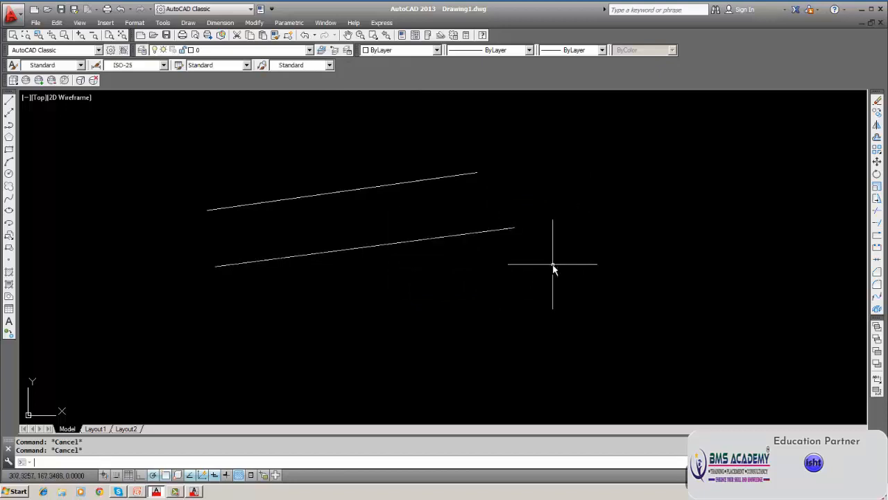
left_click(409, 241)
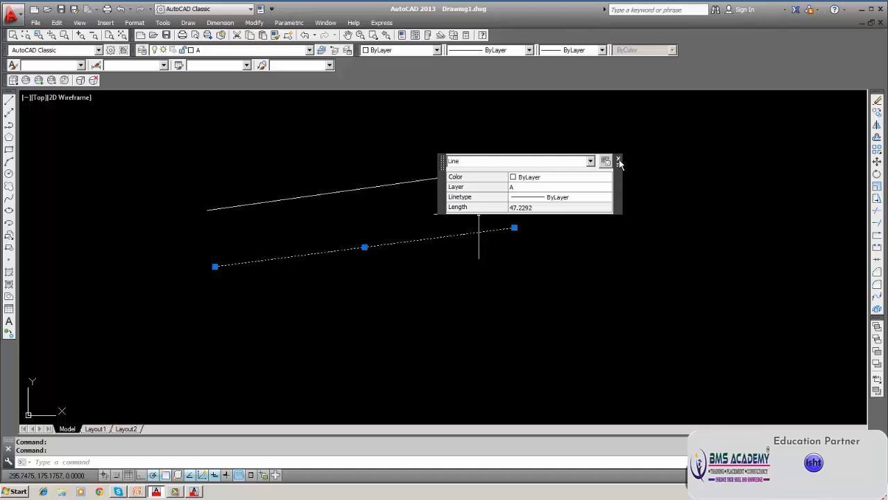
key("Escape")
key("Escape")
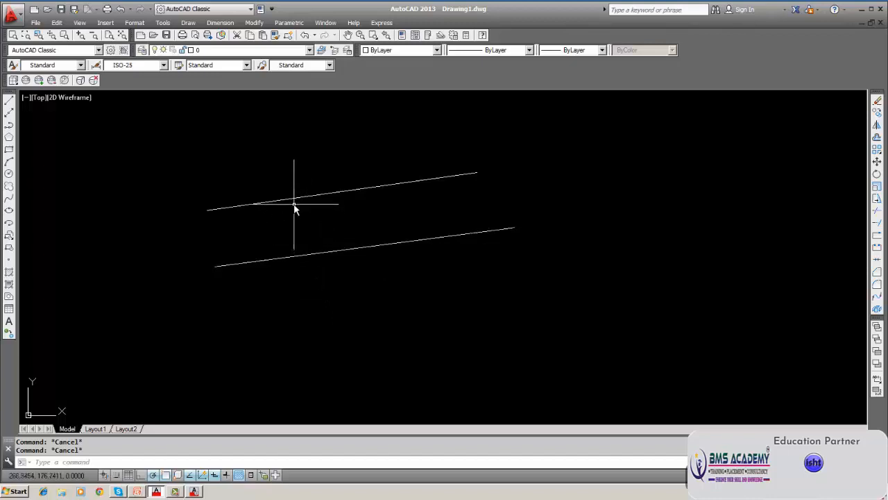
Step: Make layer B current and draw a slanted line below the two existing lines
left_click(309, 53)
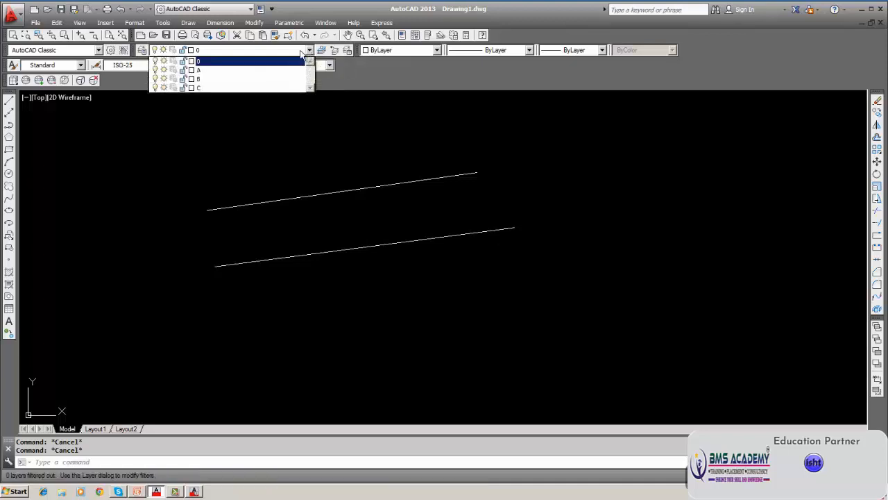
left_click(248, 81)
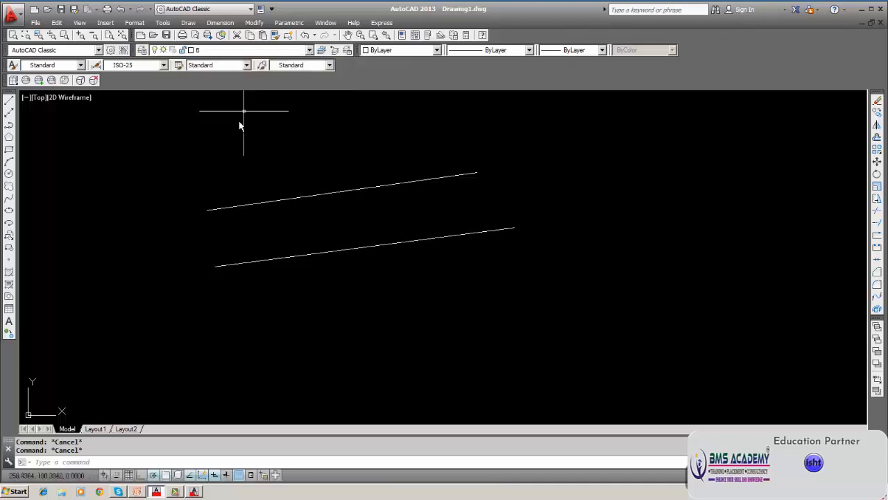
left_click(9, 100)
left_click(221, 332)
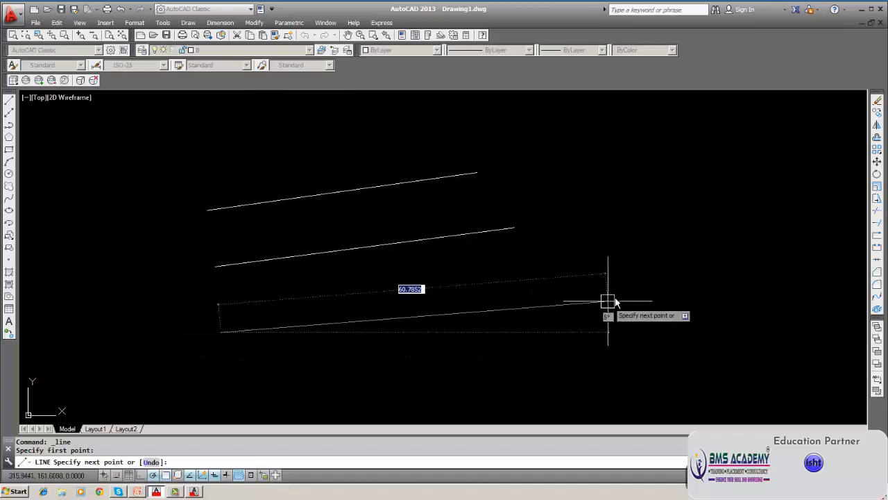
left_click(617, 257)
key("Return")
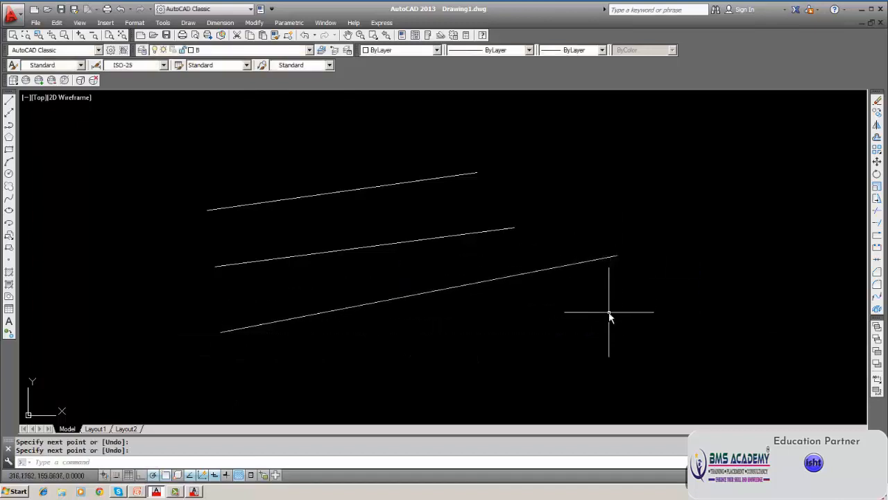
Step: Make layer C current and draw a longer slanted line below the line on layer B
left_click(309, 50)
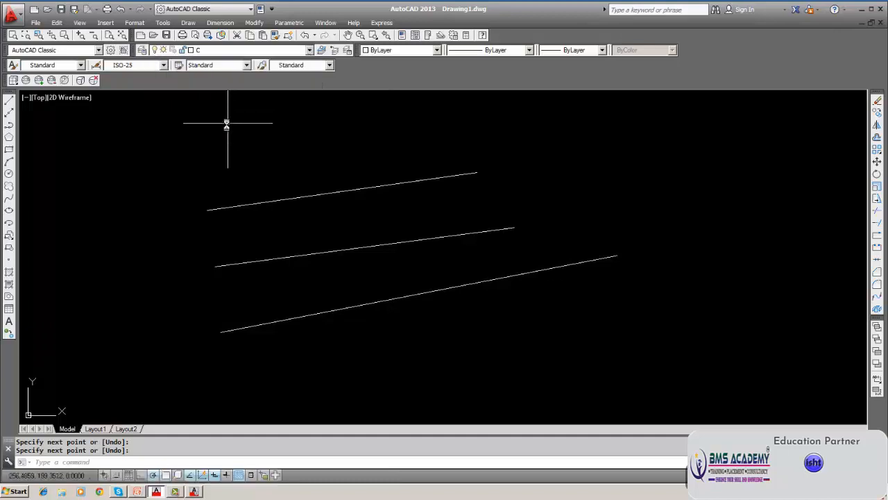
left_click(9, 101)
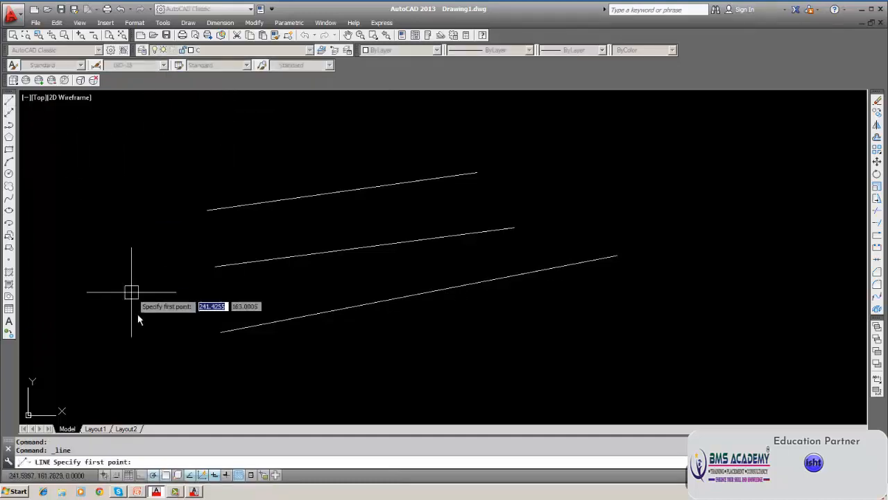
left_click(215, 371)
left_click(734, 262)
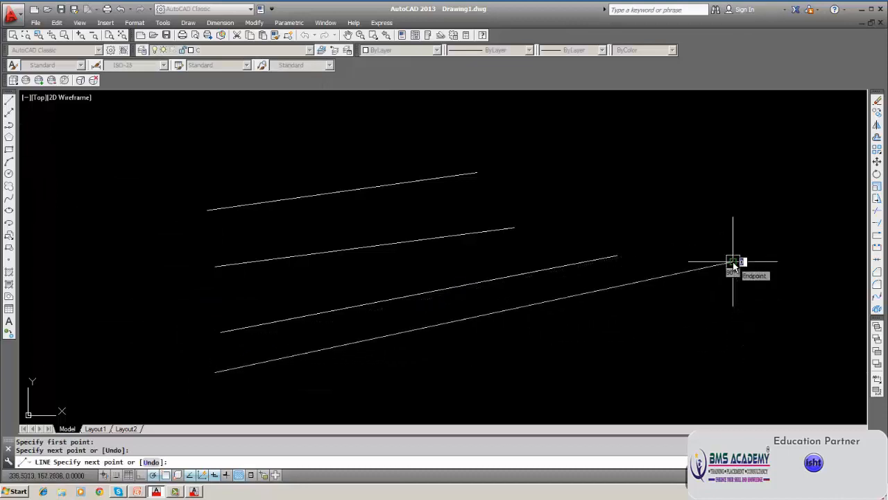
key("Return")
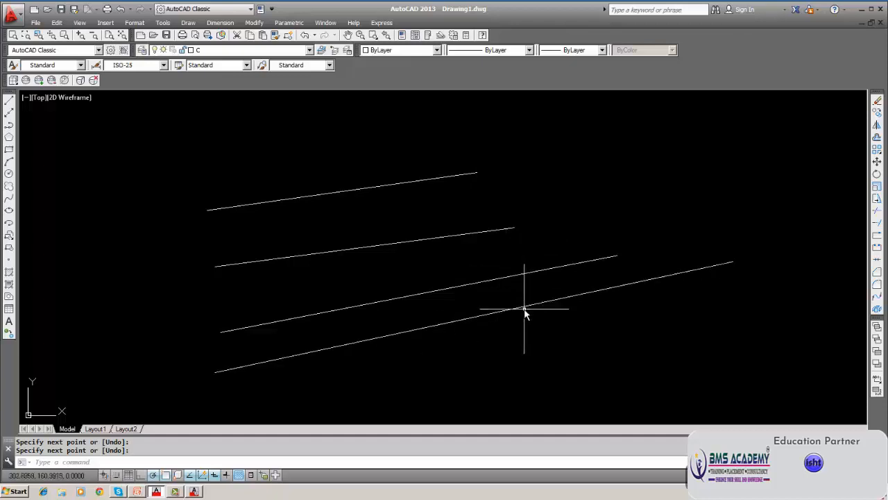
Step: Lock layer C in the Layer Properties Manager and close the manager
mouse_move(526, 313)
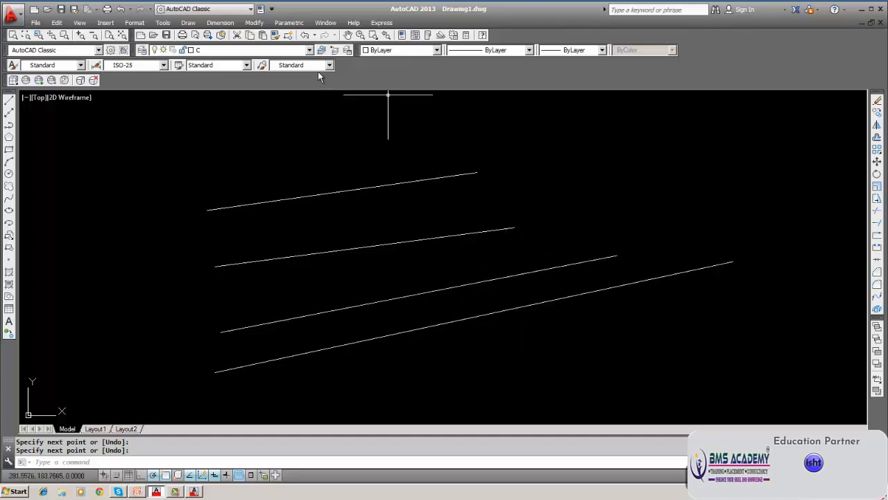
left_click(142, 50)
left_click(142, 50)
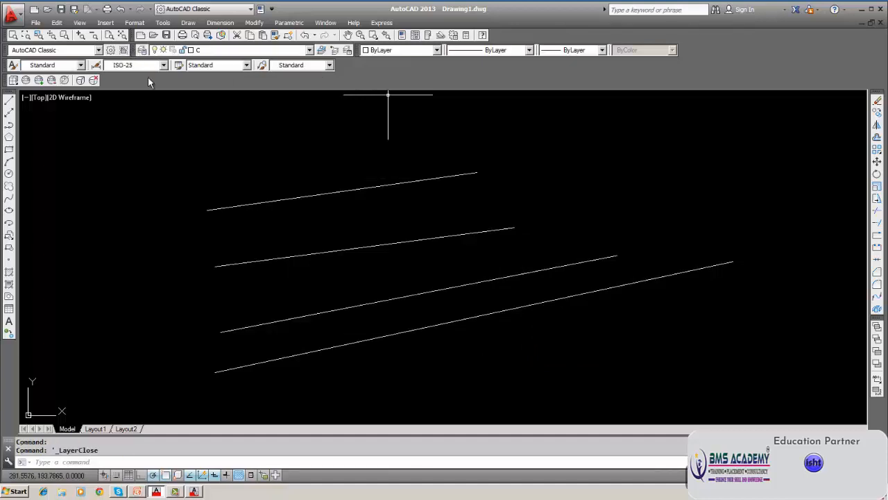
left_click(142, 50)
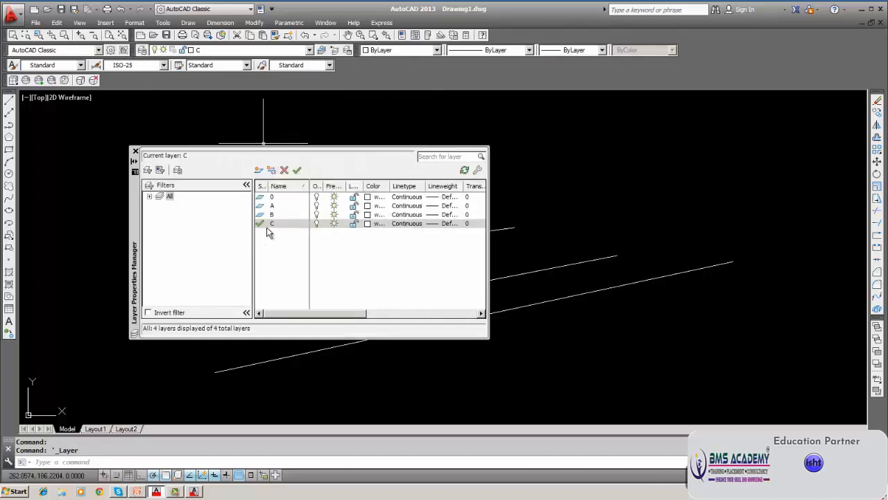
left_click(352, 225)
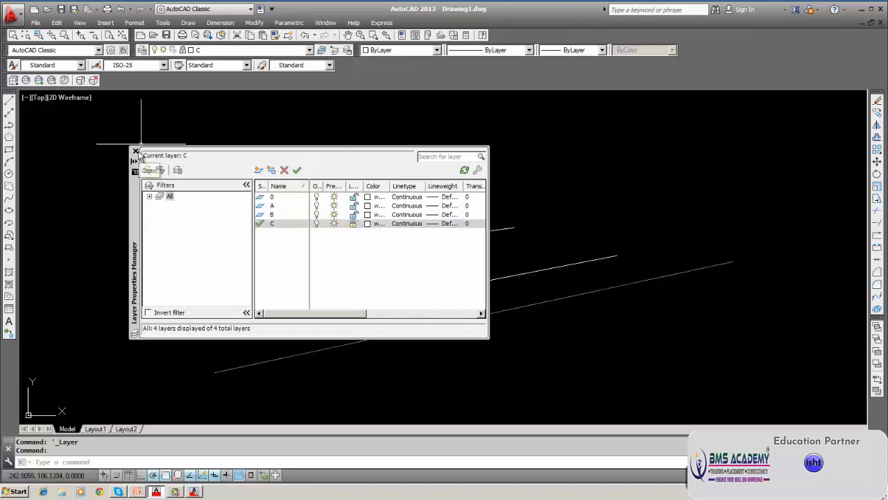
left_click(136, 151)
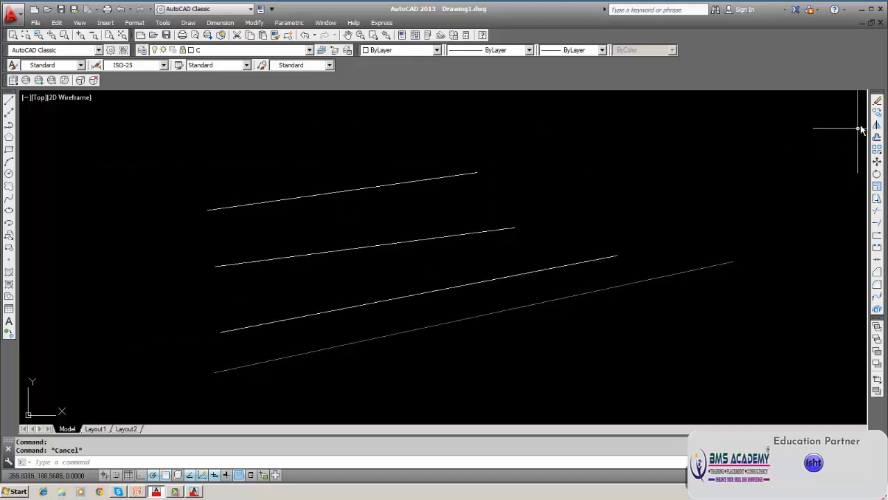
Step: Try to erase the lowest line, which lies on locked layer C
left_click(876, 101)
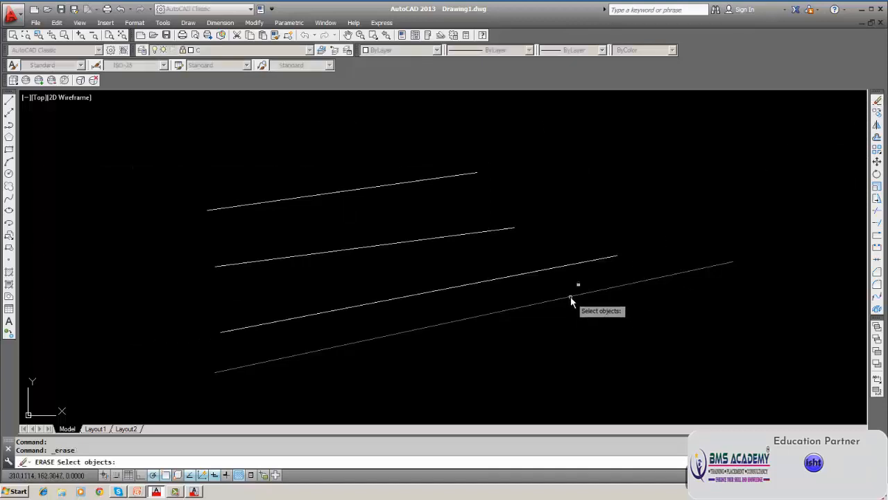
left_click(570, 296)
key("Return")
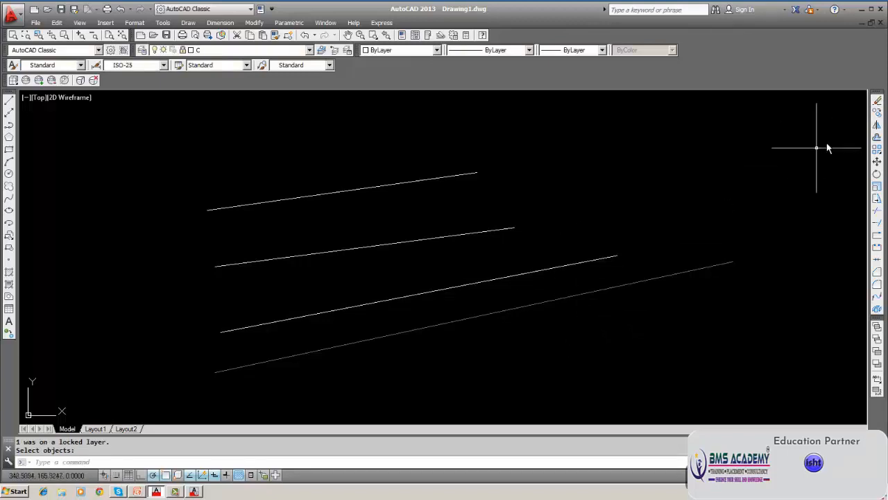
Step: Erase the line on layer B and undo the erasure
left_click(876, 103)
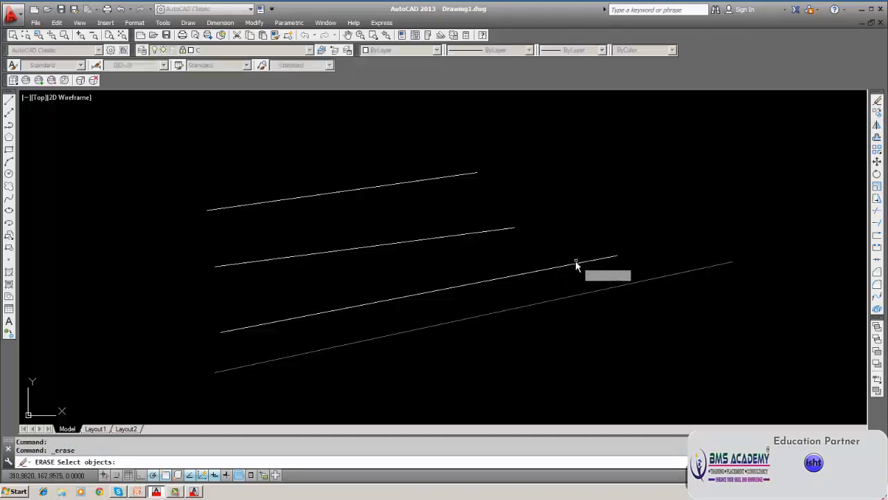
left_click(574, 264)
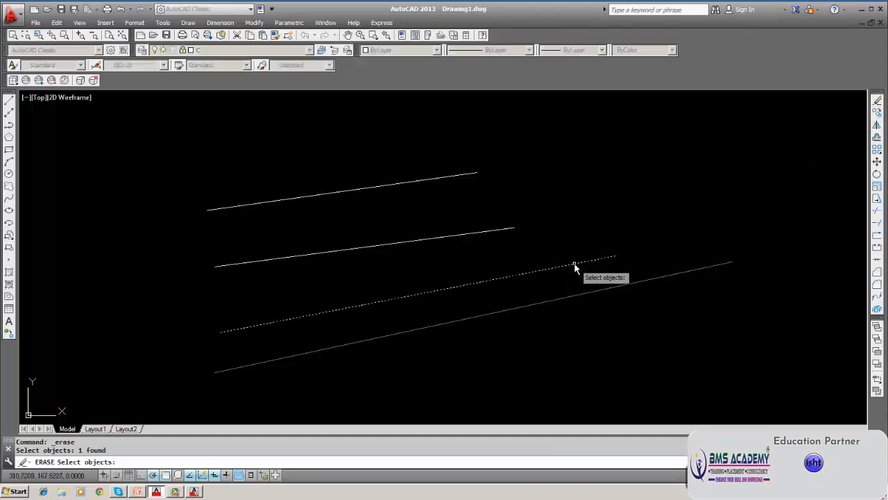
key("Return")
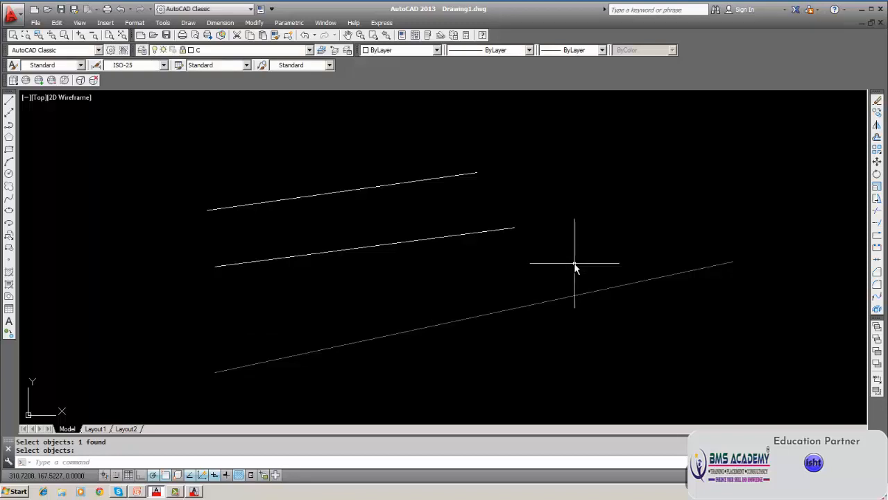
type("u")
key("Return")
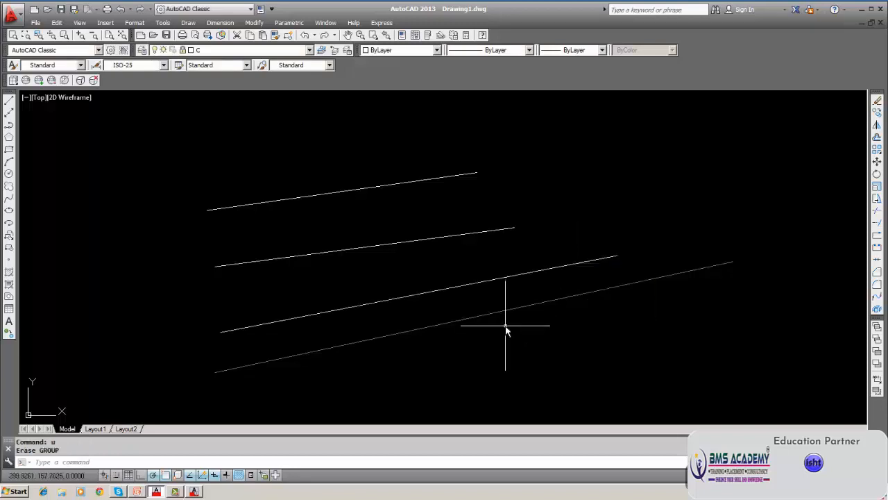
left_click(310, 52)
left_click(310, 56)
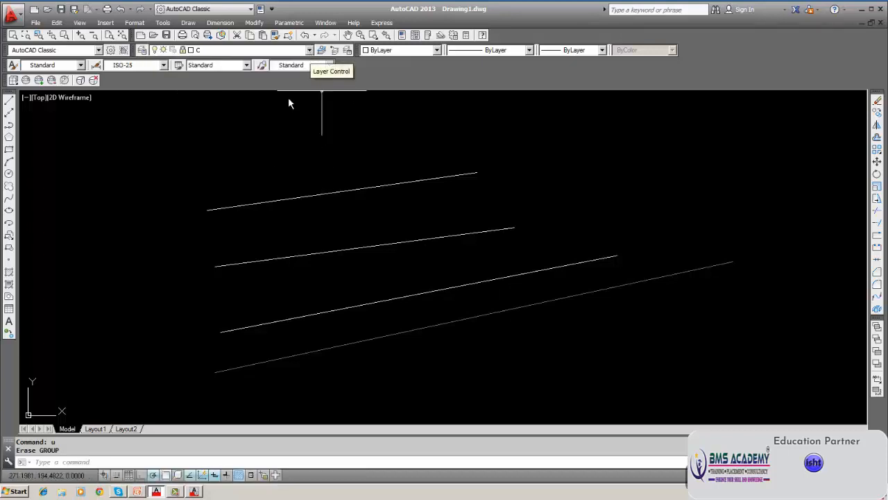
type("L")
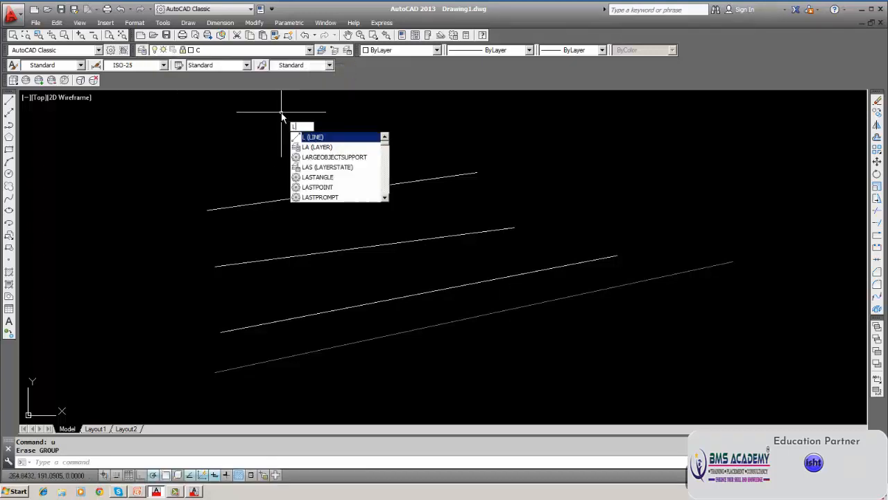
key("Escape")
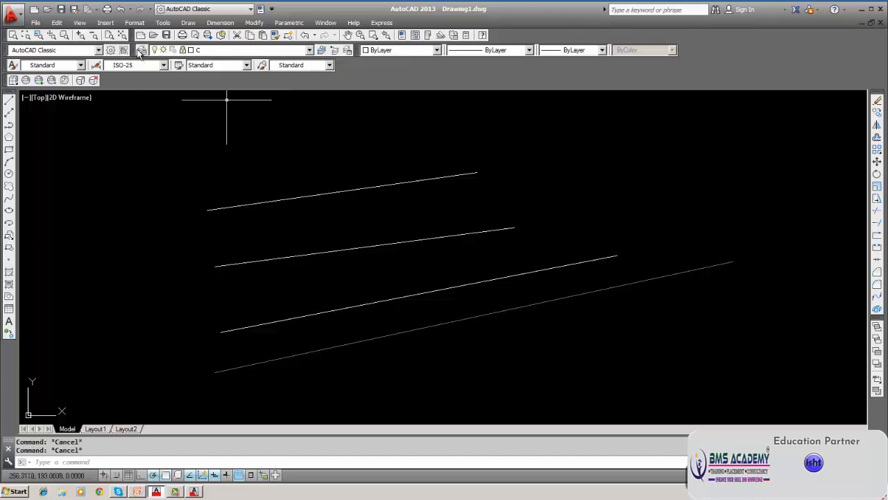
Step: Unlock layer C, lock layer B instead, and close the Layer Properties Manager
left_click(142, 50)
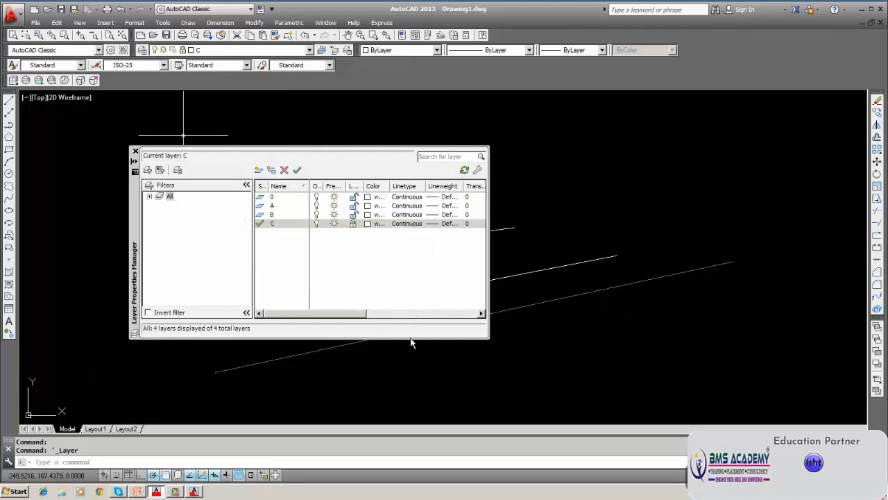
left_click(354, 224)
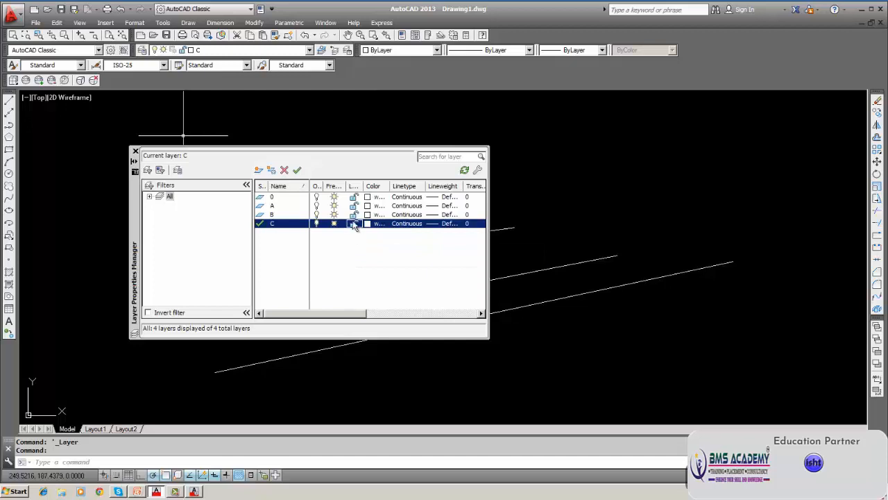
left_click(353, 215)
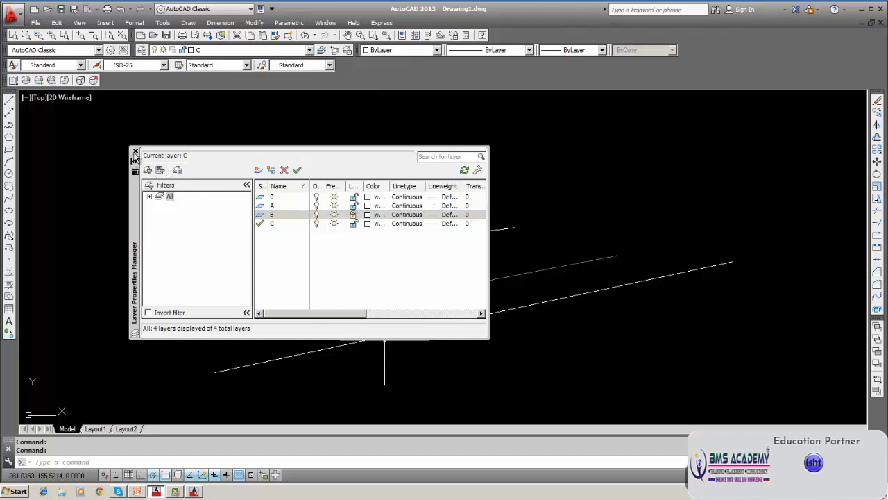
left_click(135, 150)
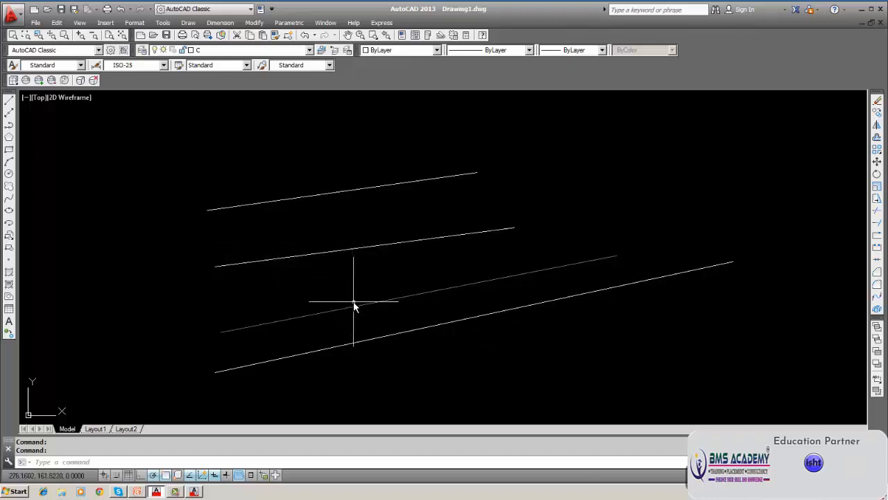
Step: Unlock layer B in the Layer Properties Manager and close the manager
left_click(141, 50)
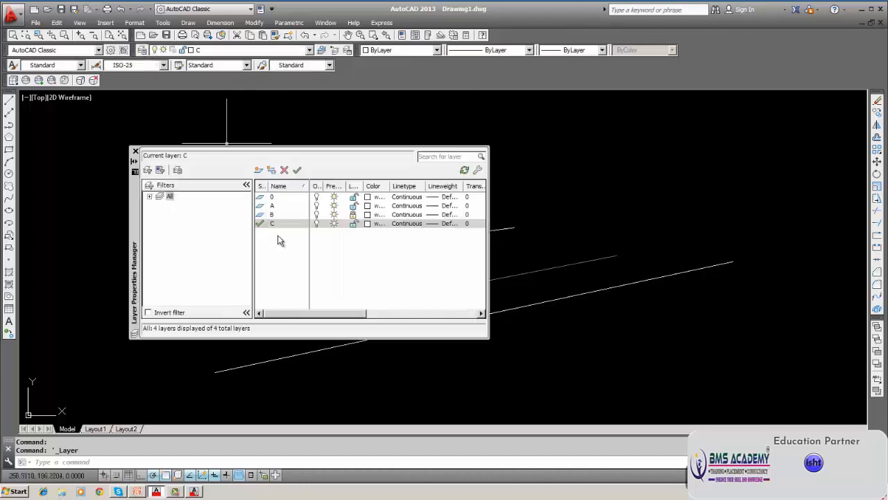
left_click(353, 215)
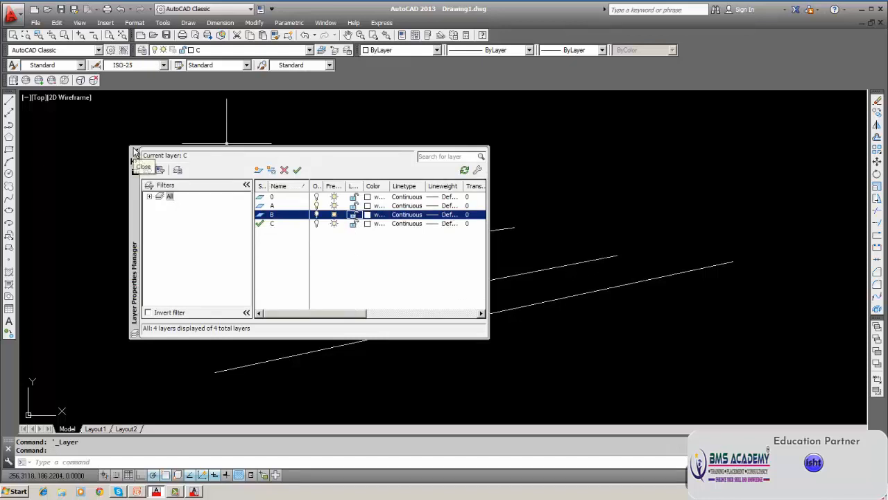
left_click(136, 151)
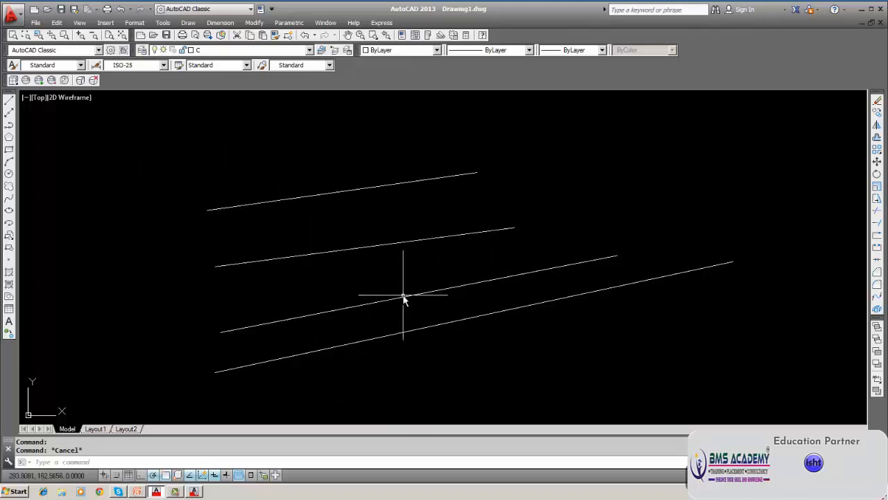
Step: Check which layer the second-lowest line is on, and select the topmost line to examine its layer assignment
mouse_move(404, 297)
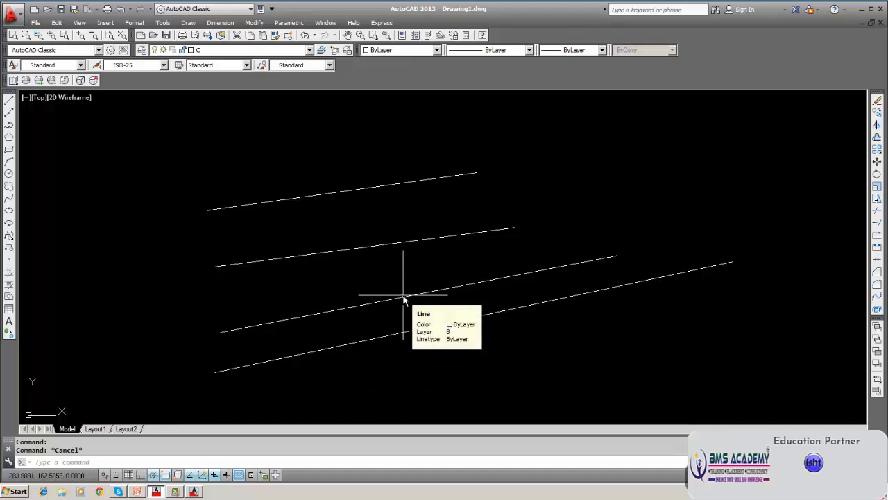
left_click(405, 184)
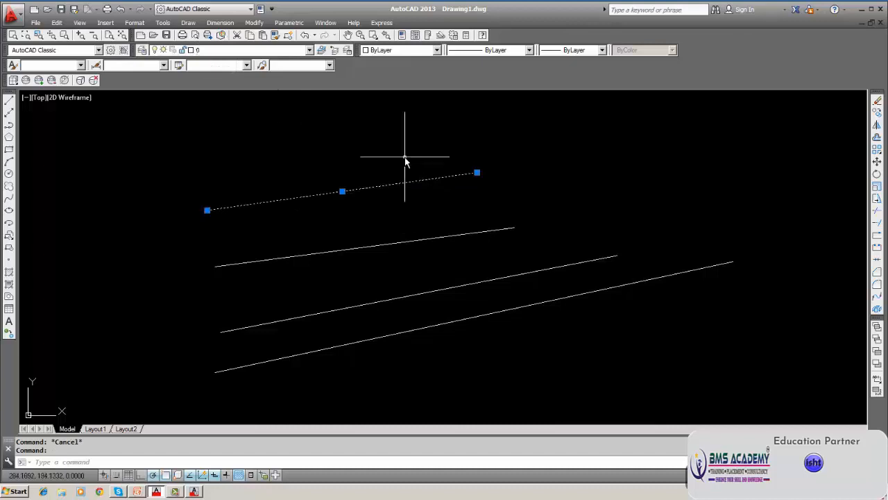
key("Escape")
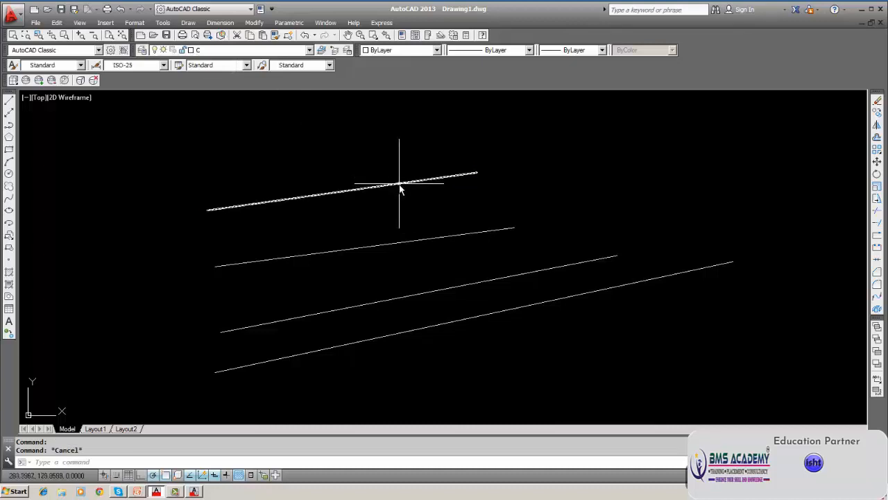
left_click(401, 188)
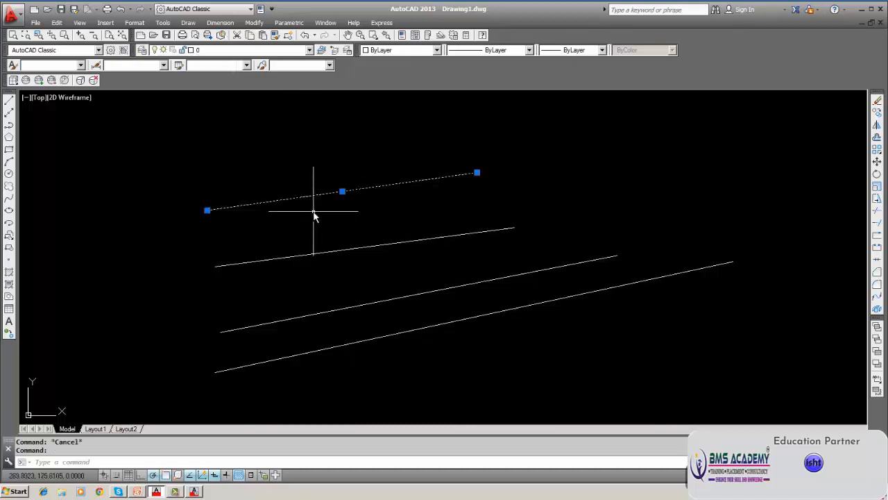
key("Escape")
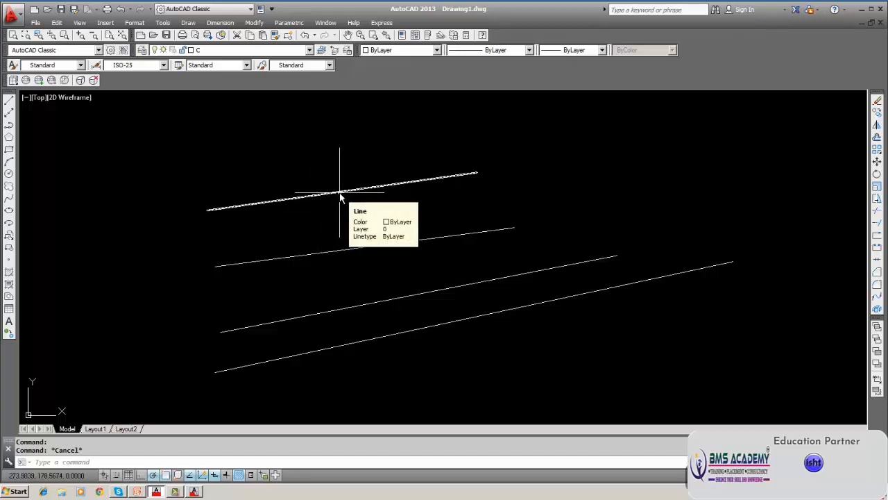
left_click(340, 194)
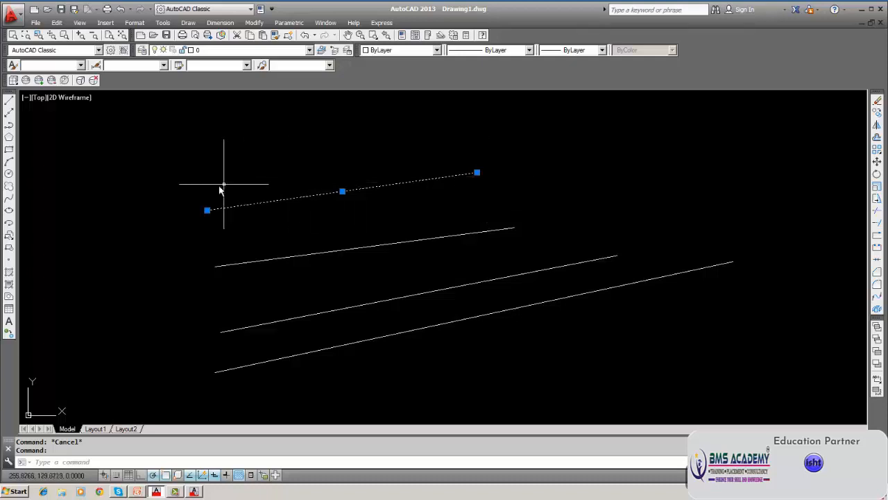
Step: Move the selected topmost line to layer A and reselect it to check its layer assignment
left_click(309, 51)
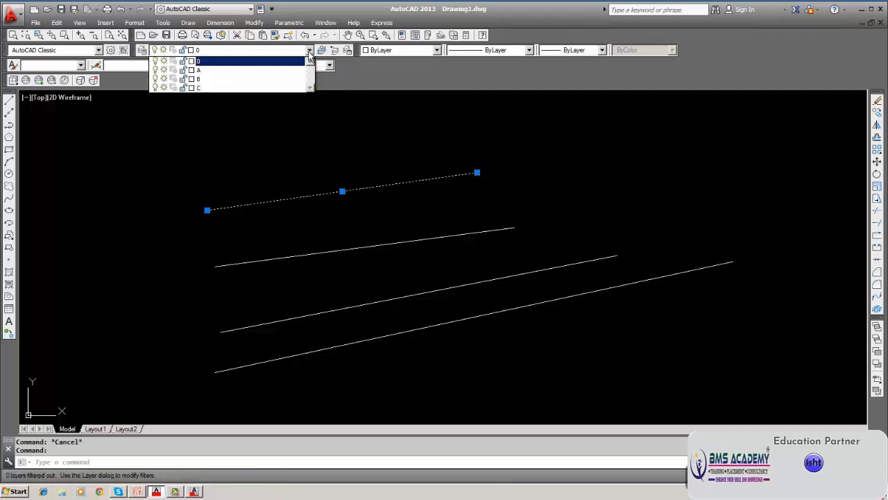
left_click(258, 72)
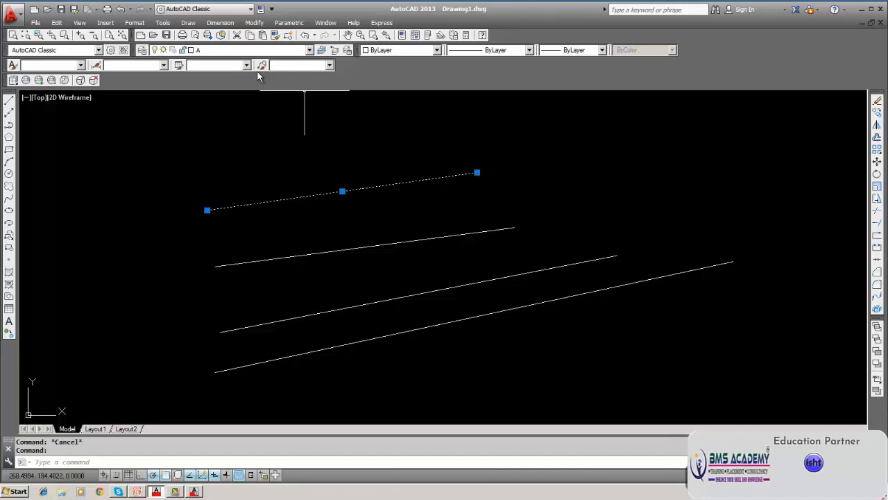
key("Escape")
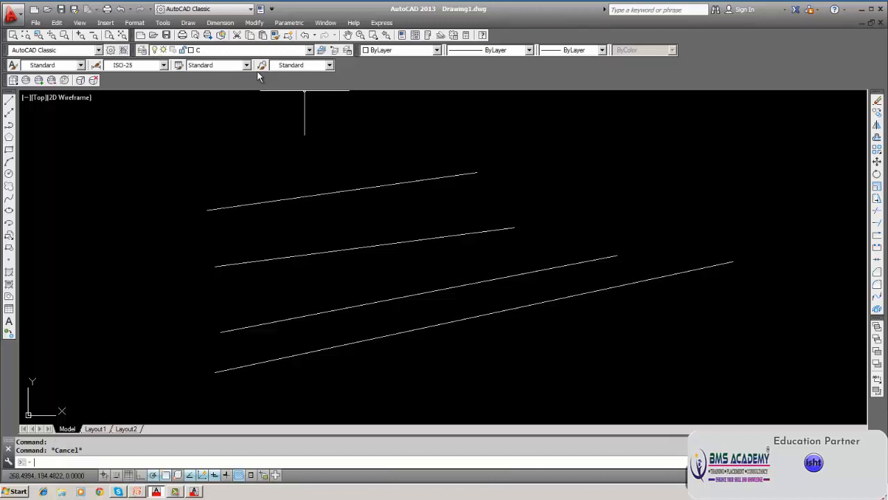
left_click(317, 196)
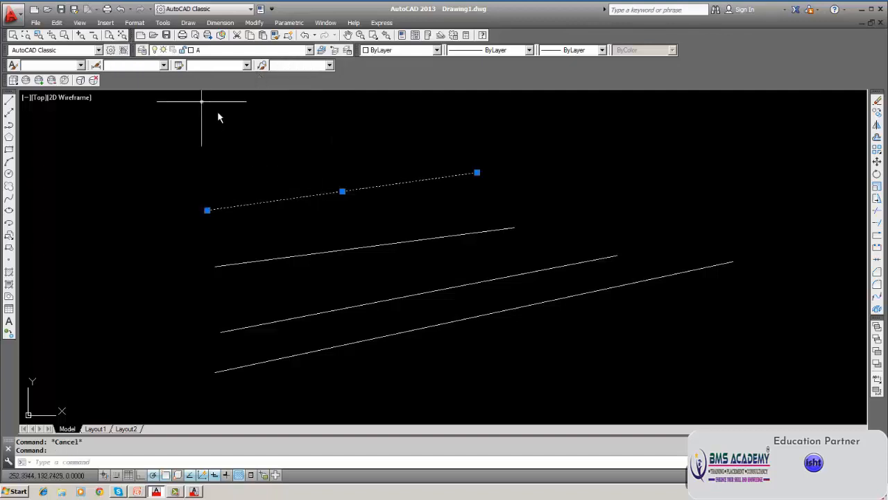
key("Escape")
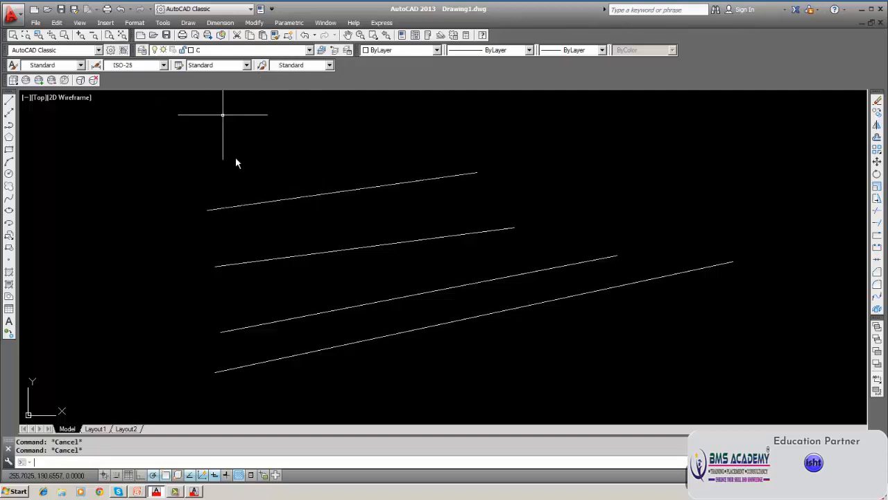
Step: Move the second line from the top to layer 0
left_click(310, 257)
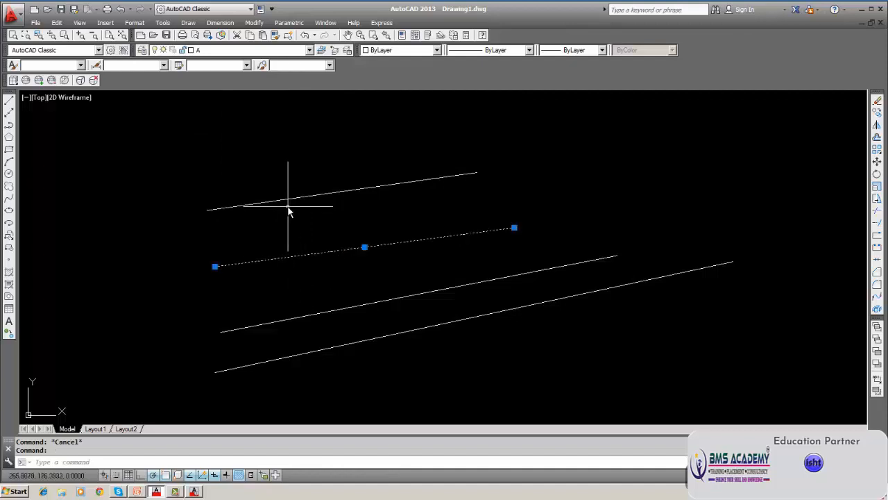
left_click(308, 51)
left_click(279, 63)
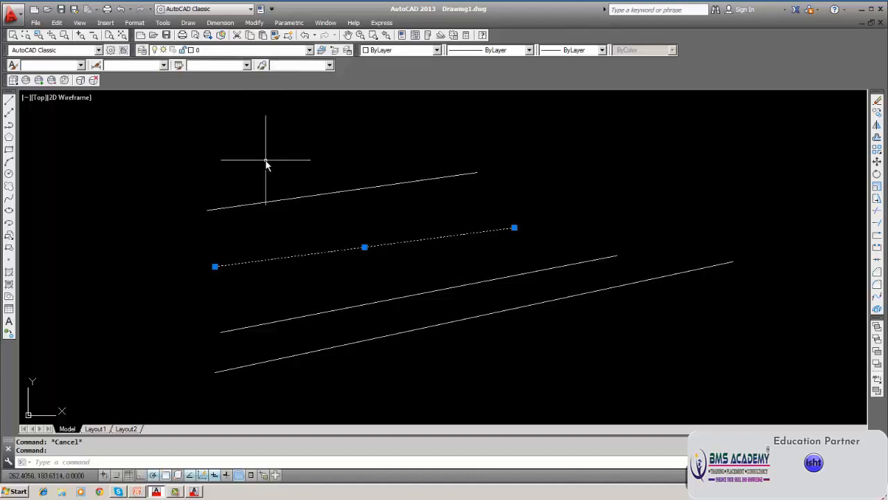
Step: Look over the layers in the Layer Properties Manager and close the manager
type("la")
key("Return")
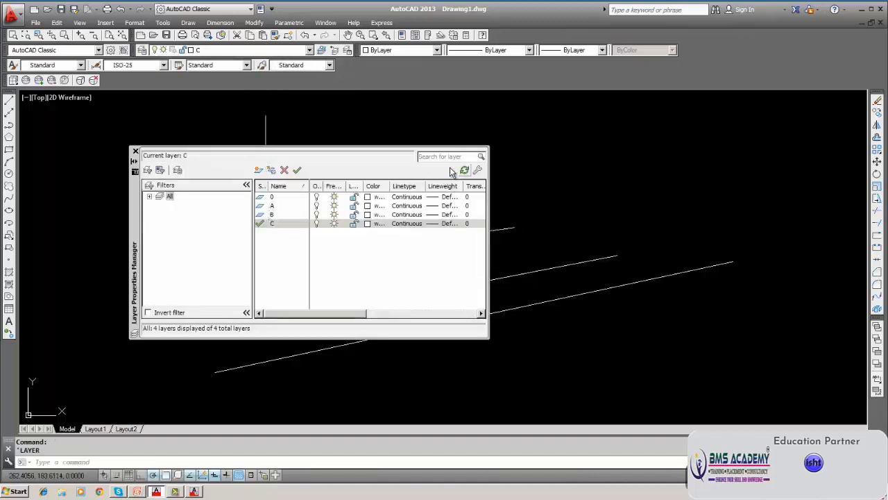
left_click(136, 151)
left_click(136, 147)
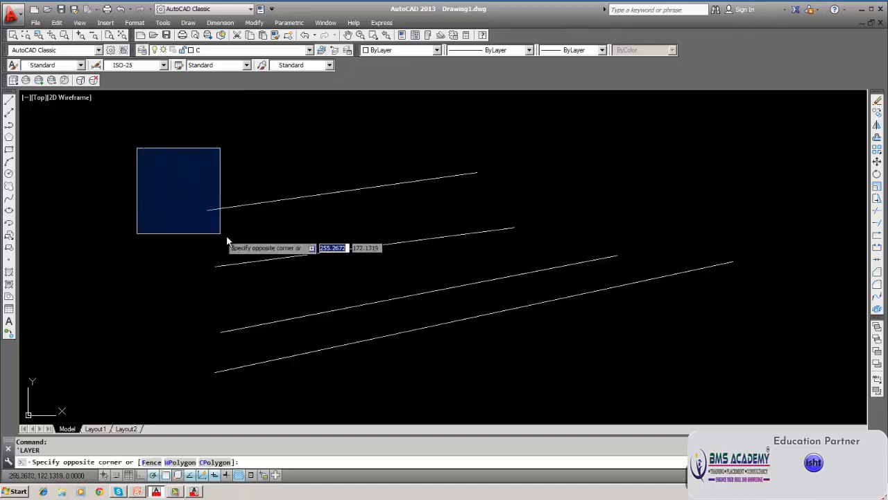
left_click(161, 192)
Step: Recheck the second-highest line's layer assignment in the layer list, keeping it on layer 0
left_click(308, 255)
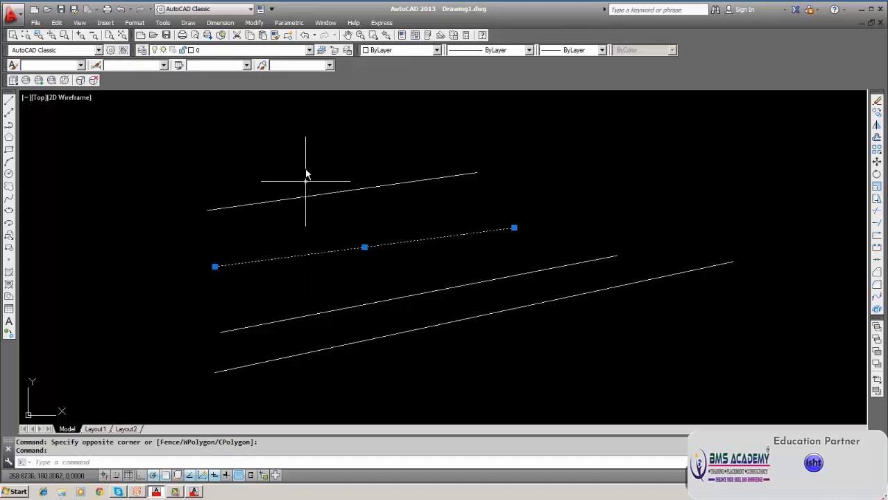
left_click(309, 51)
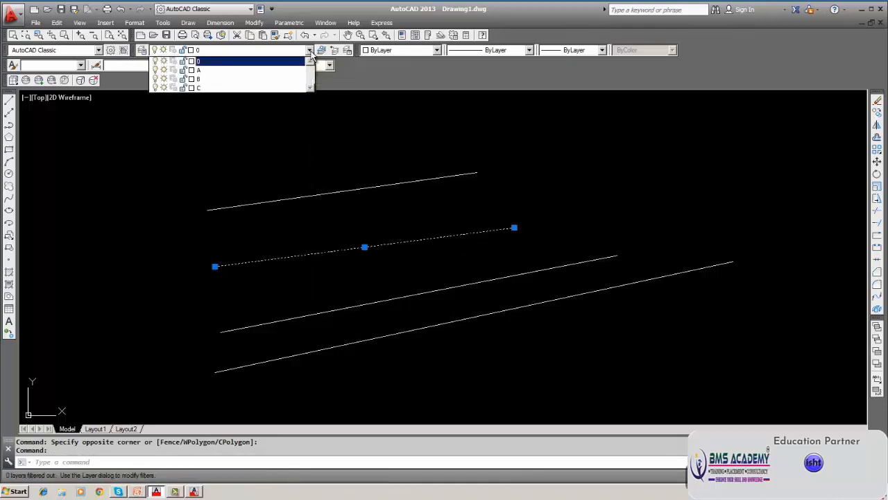
left_click(226, 64)
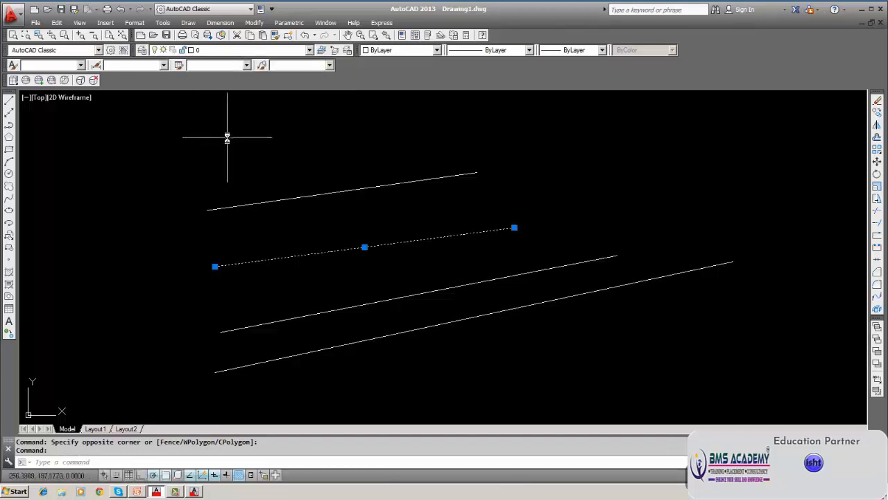
key("Escape")
Step: Move the second line from the top to layer A and clear the selection
left_click(264, 259)
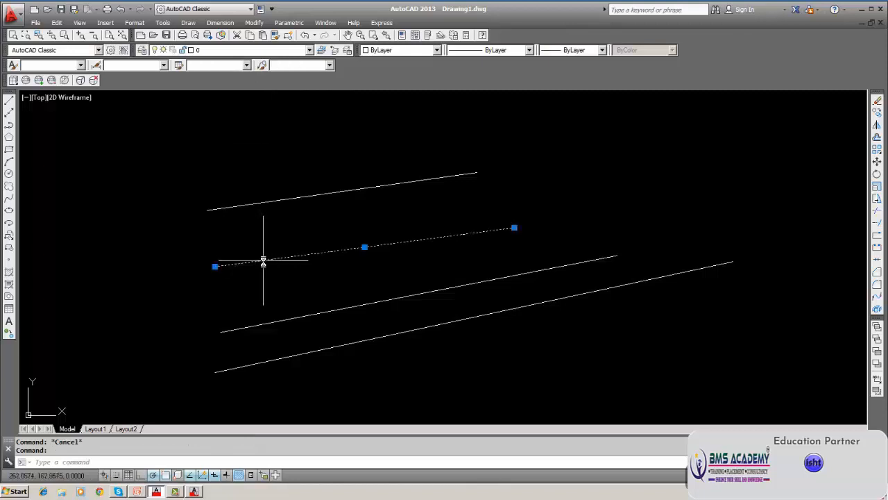
left_click(310, 50)
left_click(272, 68)
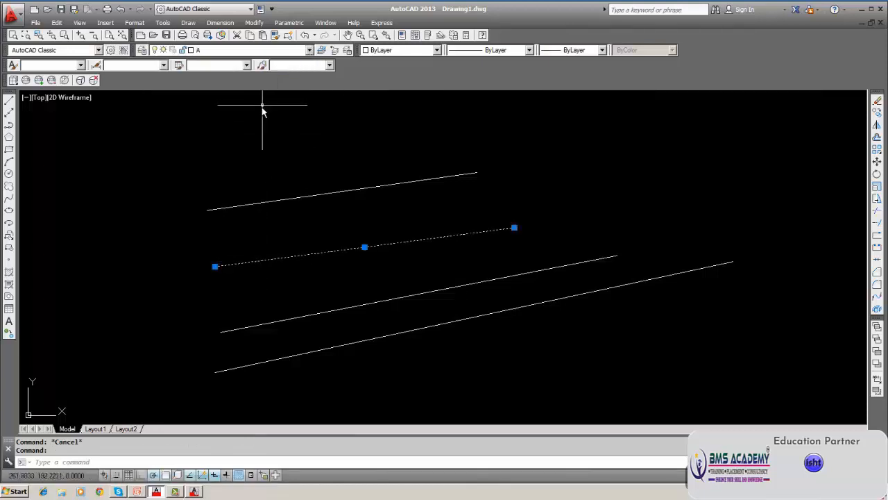
key("Escape")
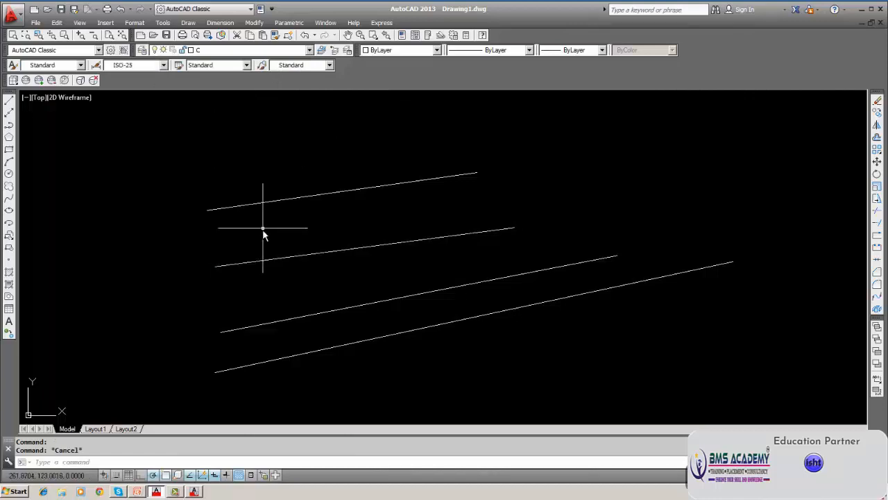
Step: Return the second line from the top to layer 0 and reselect it to check its layer
left_click(267, 262)
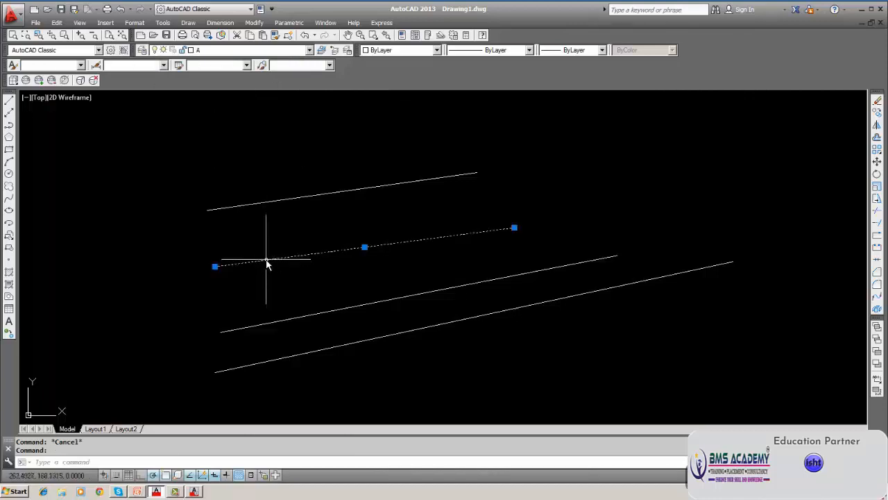
left_click(309, 51)
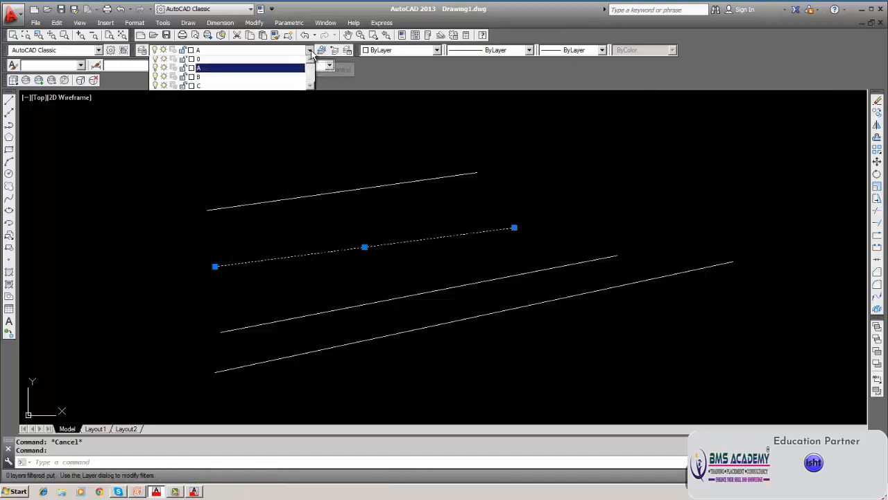
left_click(263, 63)
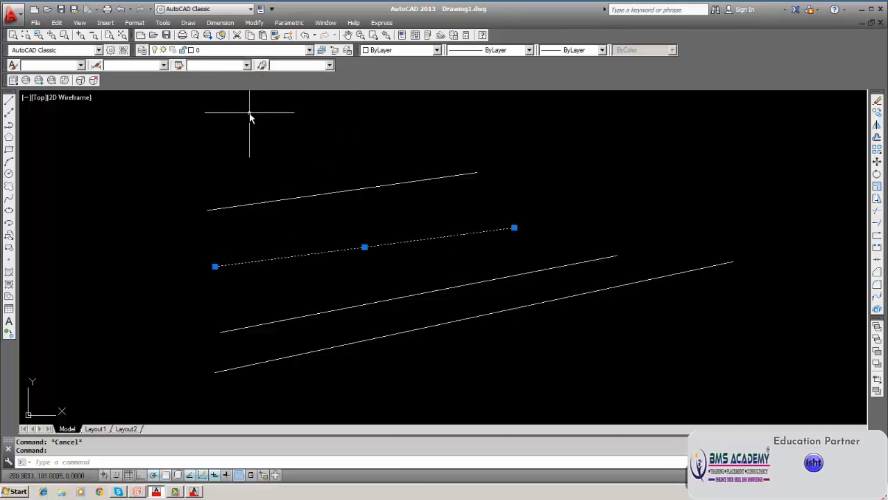
key("Escape")
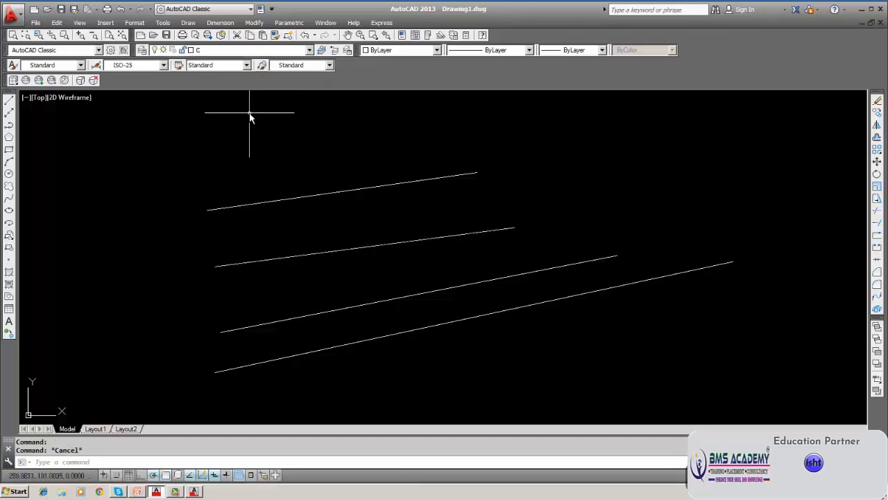
left_click(256, 262)
key("Escape")
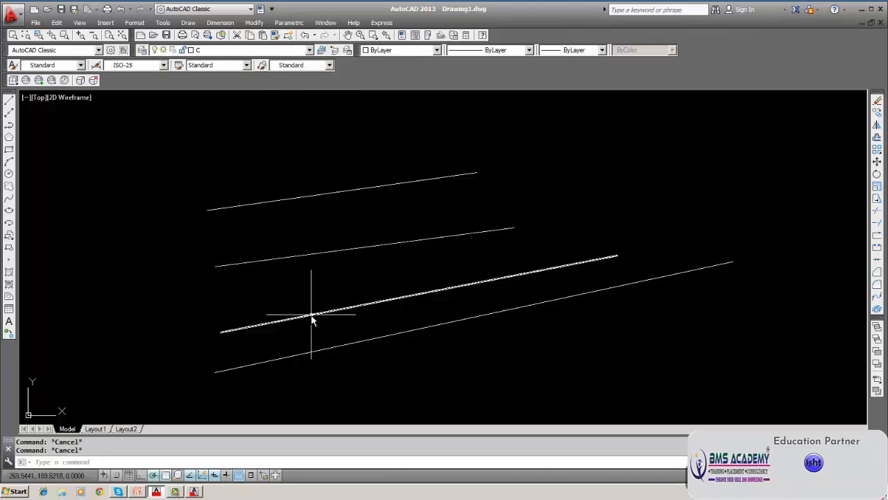
Step: Move the second-lowest line to layer A, dismiss the Multileader Style Manager, and check the line's layer assignment
left_click(311, 316)
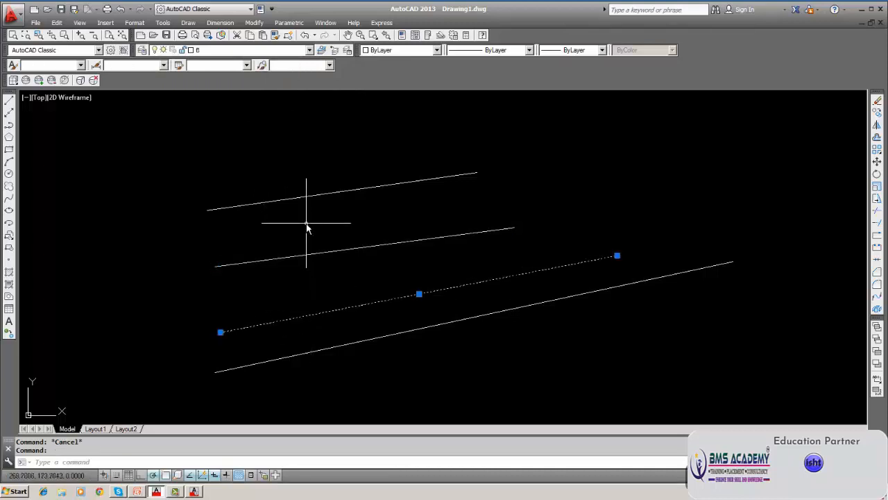
left_click(310, 50)
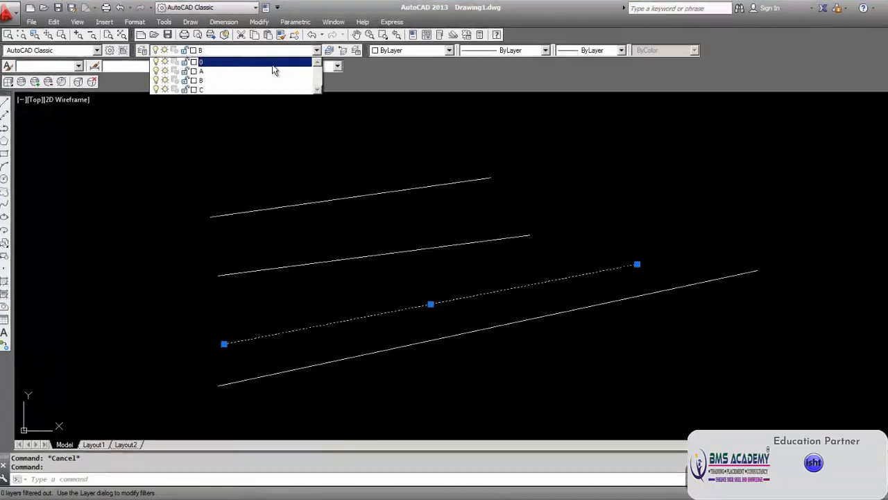
double_click(268, 70)
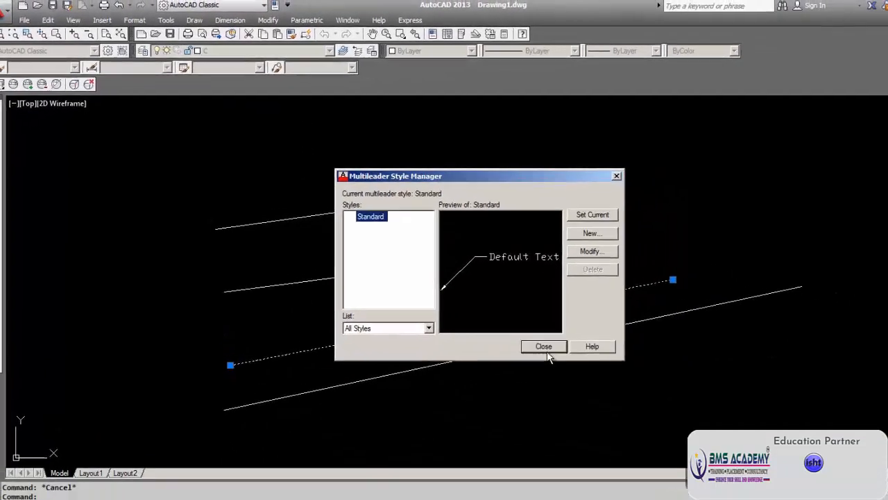
left_click(592, 382)
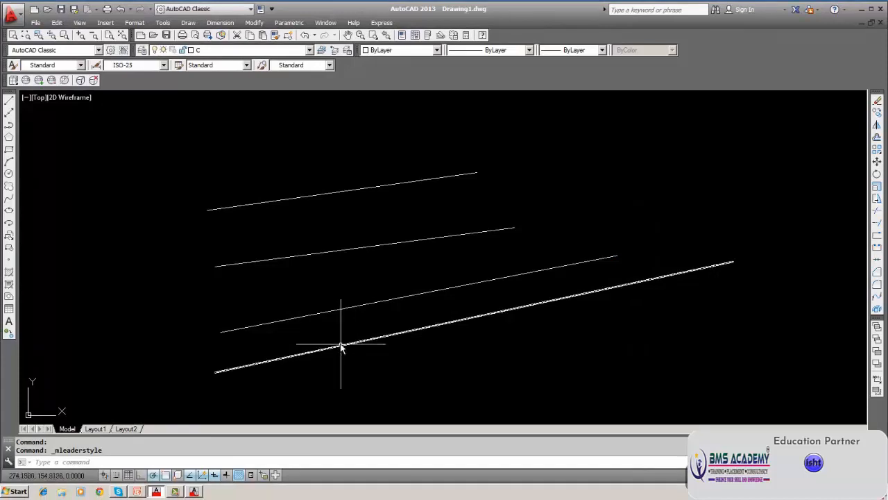
left_click(332, 314)
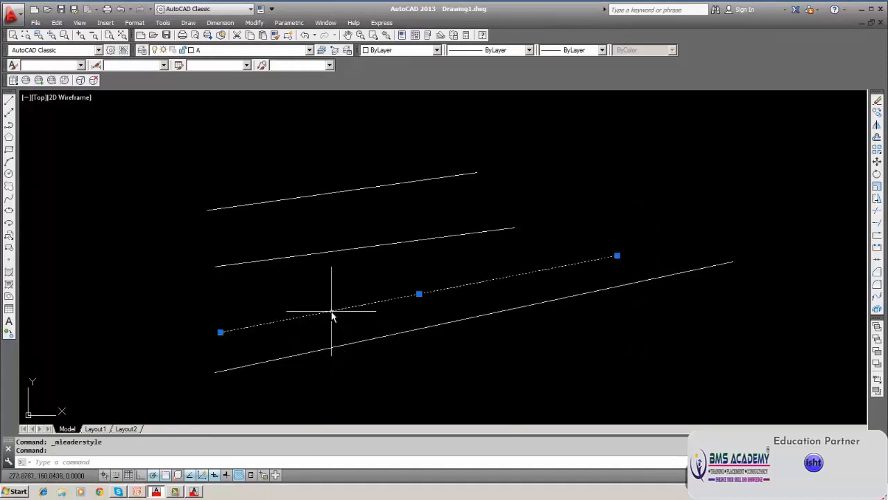
key("Escape")
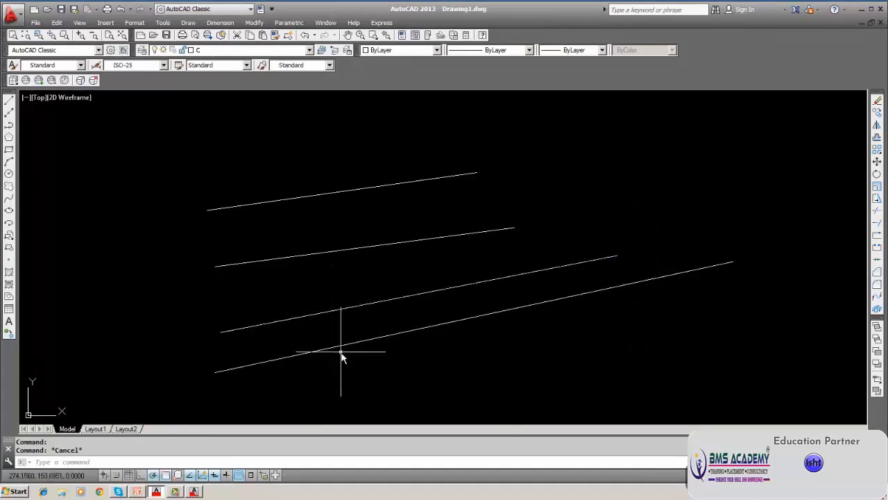
Step: Move the lowest line to layer A and reselect it to check its layer assignment
left_click(340, 352)
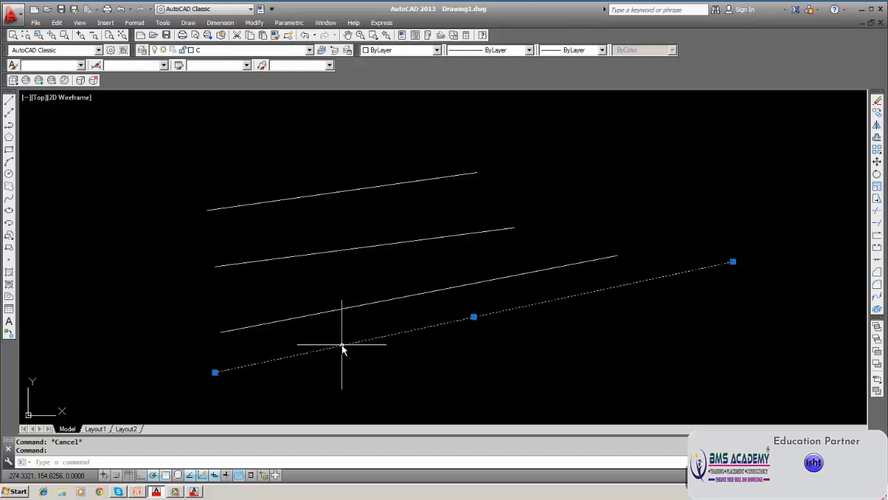
left_click(309, 50)
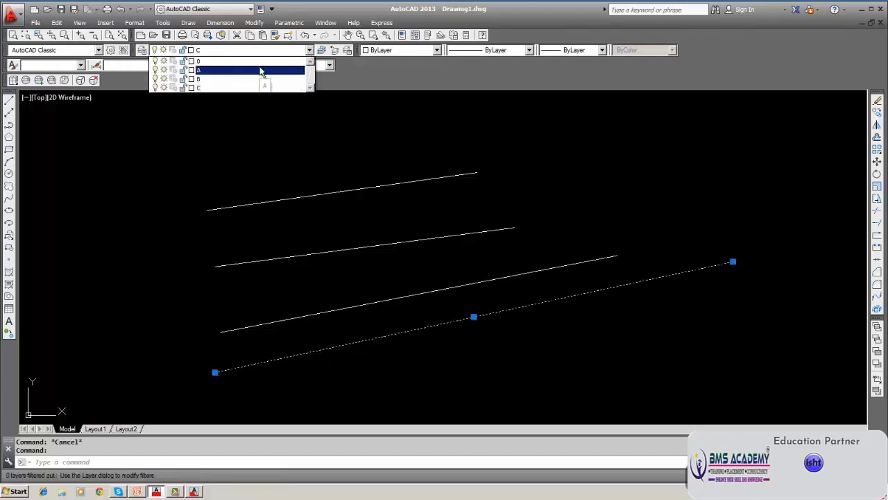
left_click(261, 71)
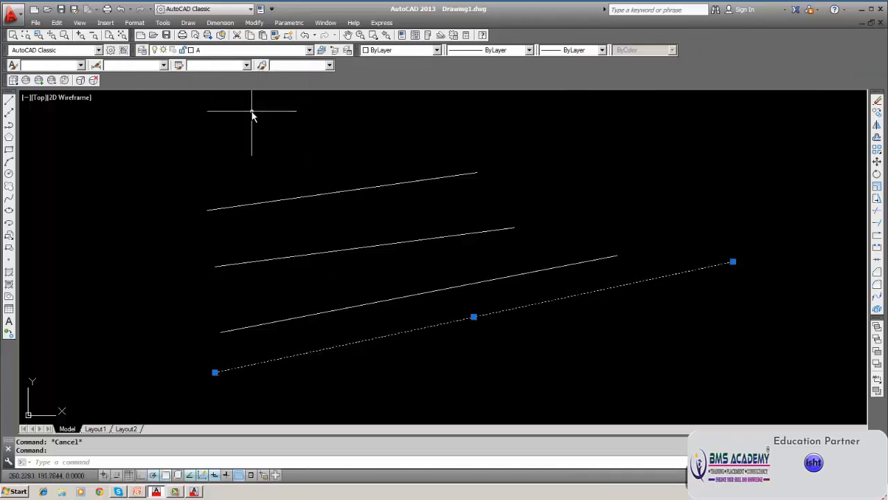
key("Escape")
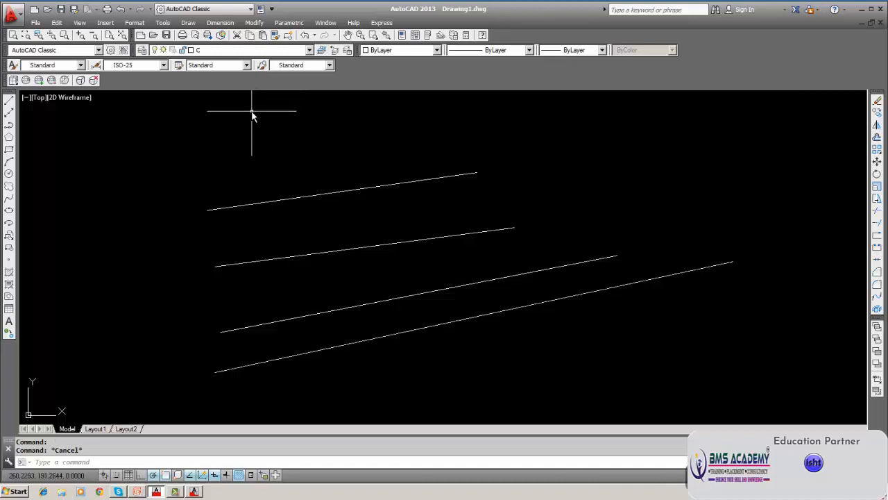
left_click(342, 348)
key("Escape")
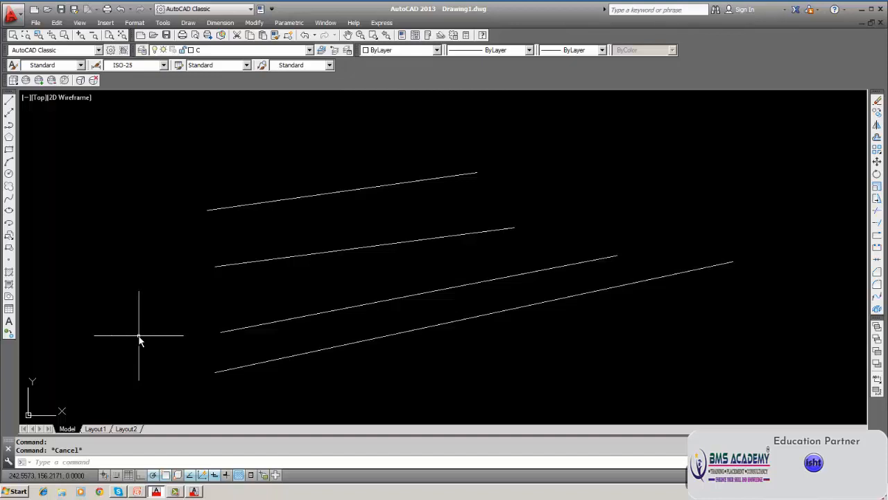
Step: Move the lowest line back to layer C
left_click(336, 349)
left_click(309, 51)
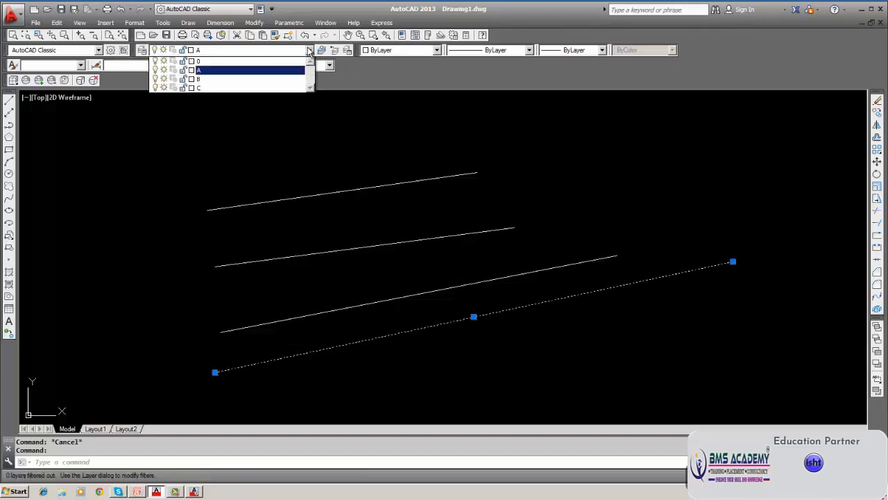
left_click(204, 90)
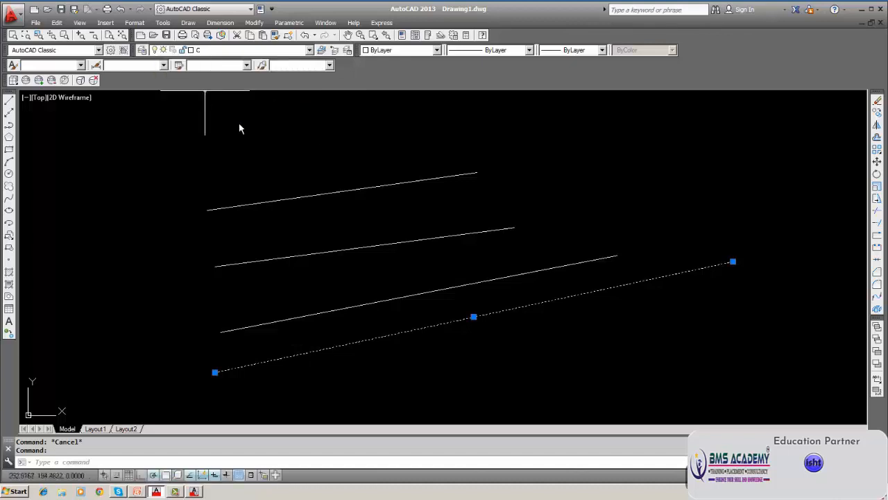
Step: Move the two lowest lines together to layer B and clear the selection
left_click(349, 307)
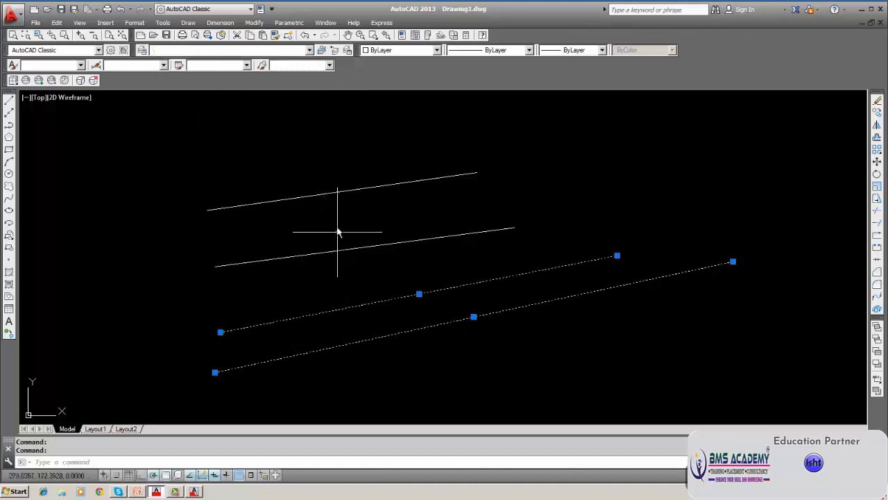
left_click(309, 51)
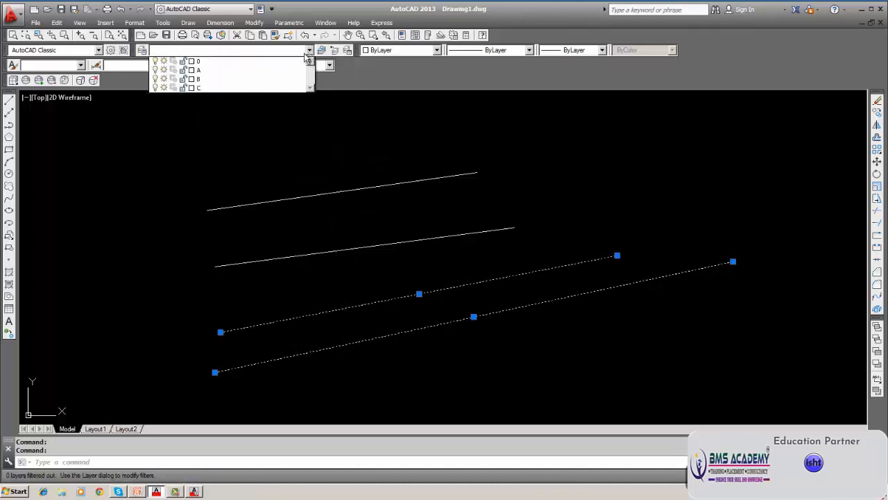
left_click(231, 76)
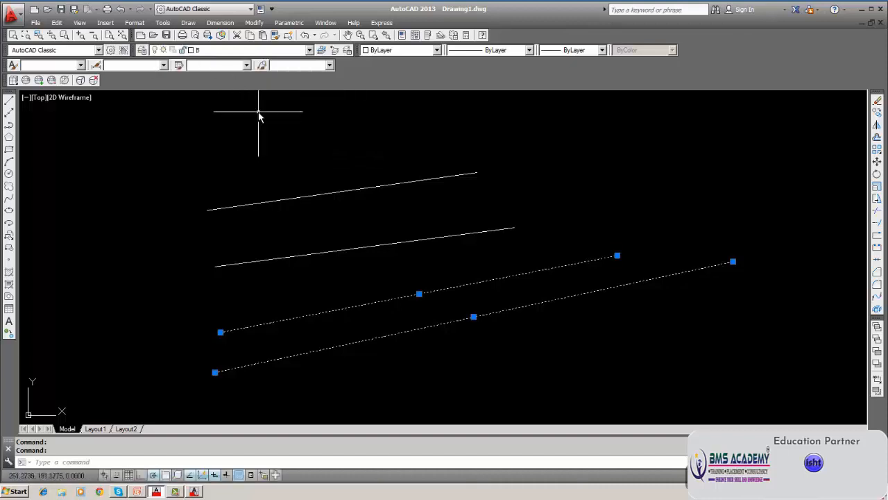
key("Escape")
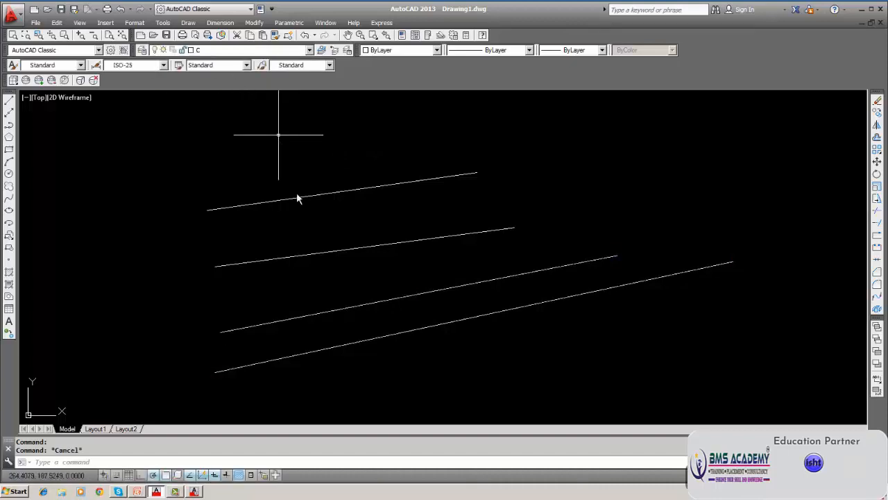
Step: Select all four lines one by one and move them together to layer C
left_click(408, 333)
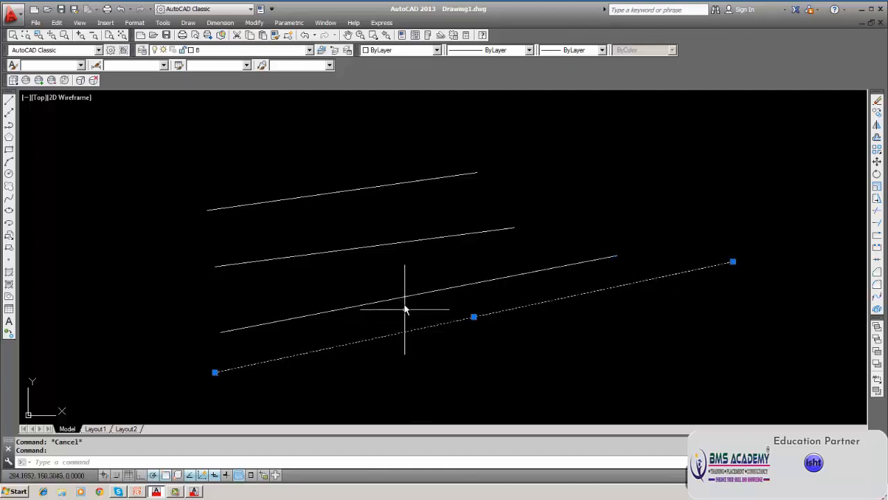
left_click(406, 296)
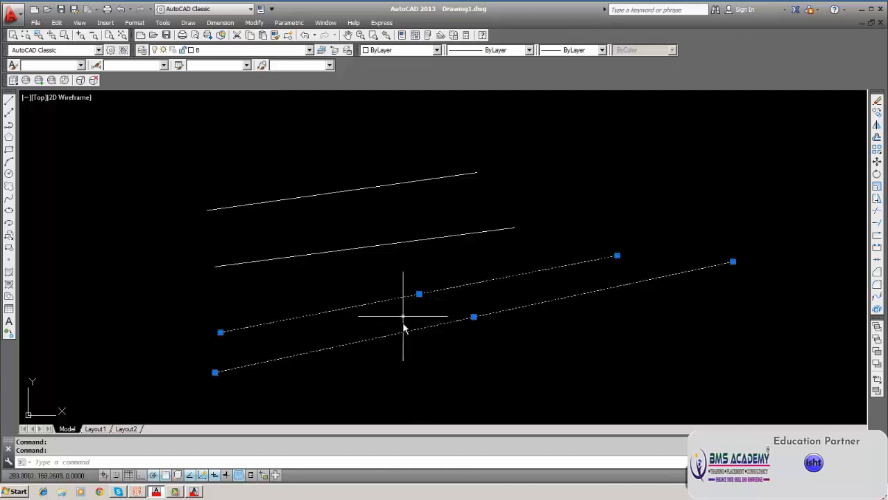
left_click(402, 242)
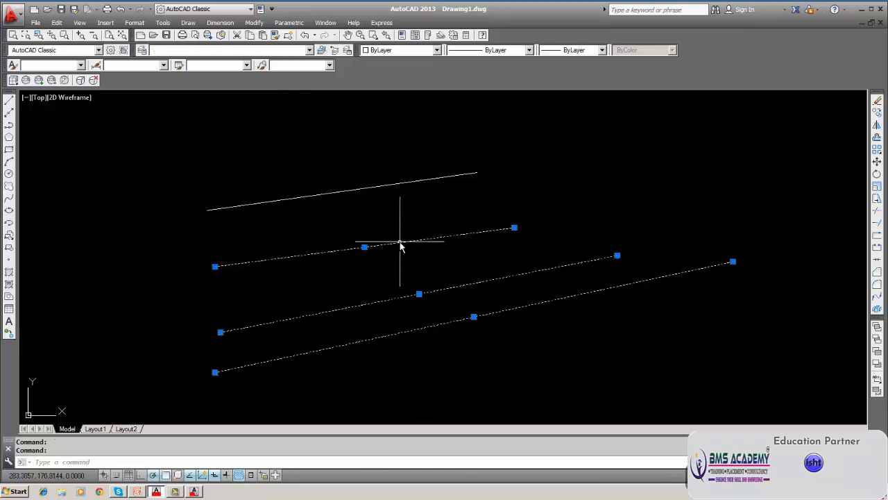
left_click(381, 188)
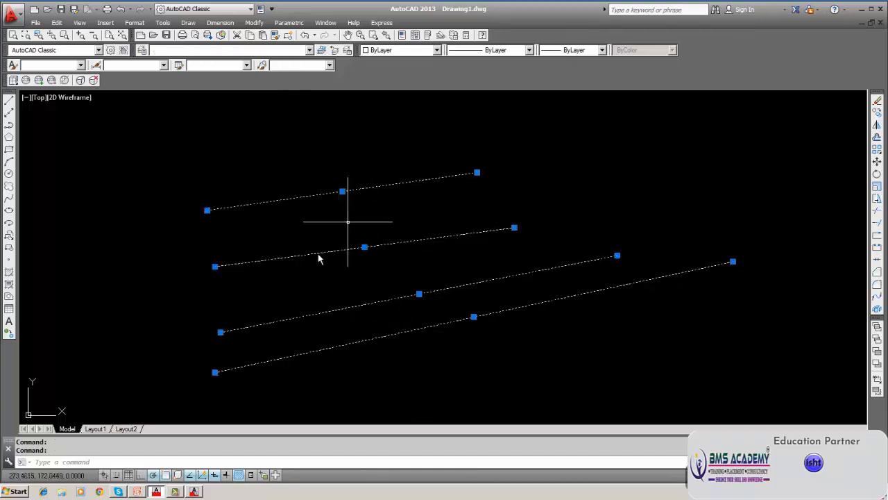
left_click(309, 51)
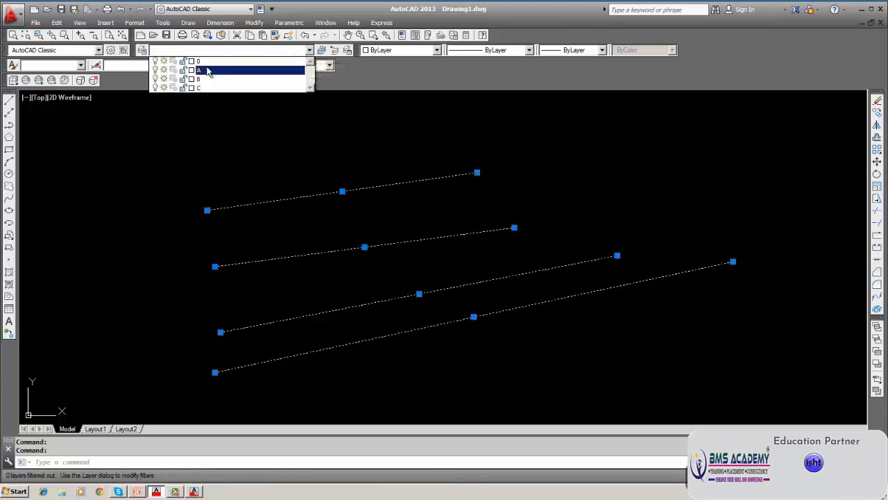
left_click(247, 87)
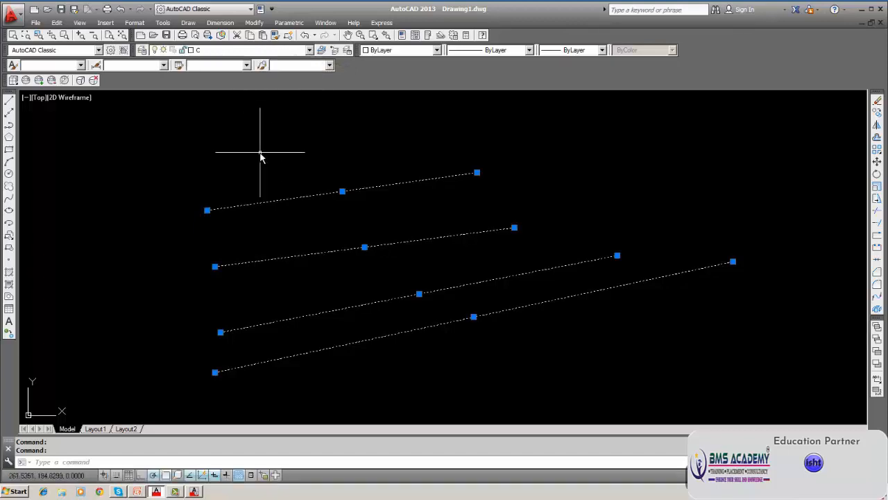
key("Escape")
Step: Reselect the lines from top to bottom to check which layer each belongs to
left_click(282, 201)
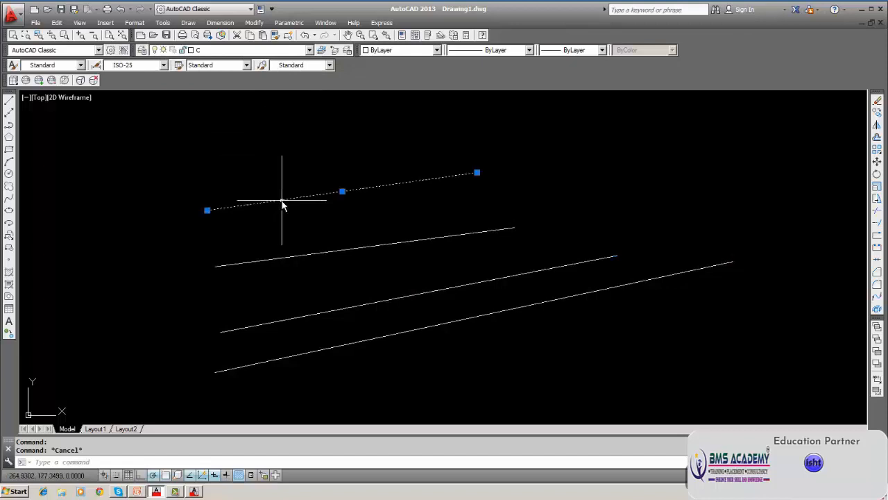
left_click(287, 259)
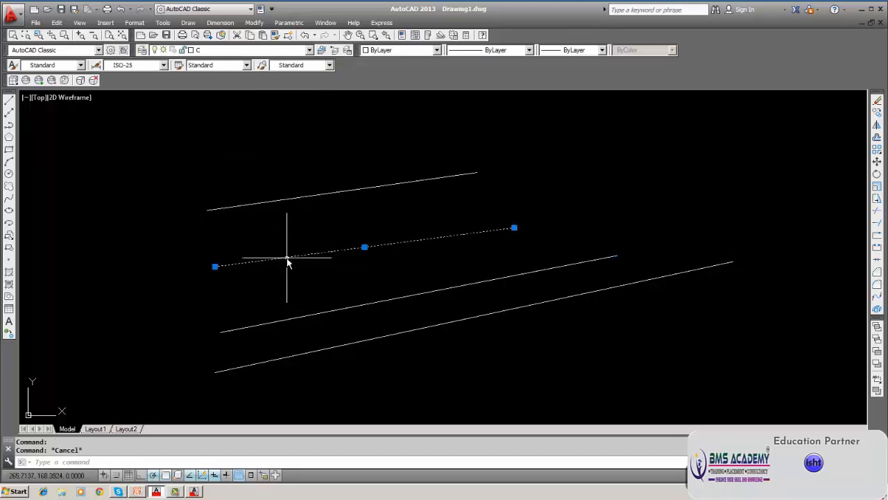
left_click(309, 318)
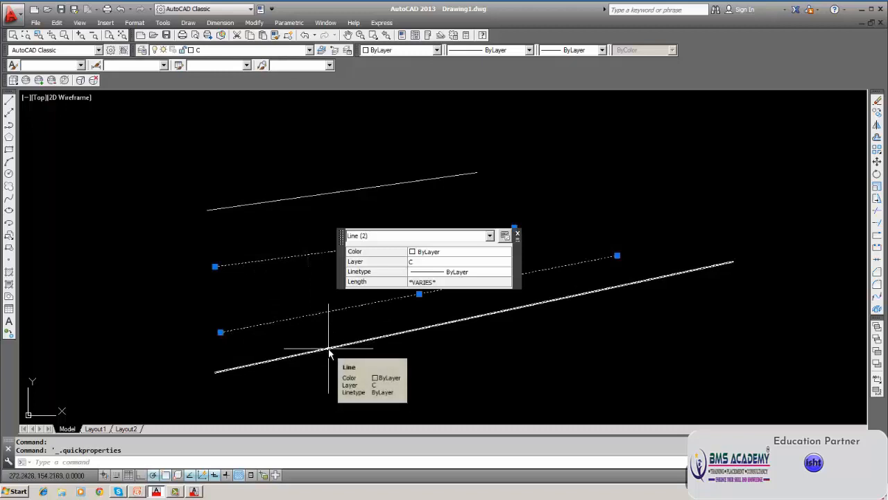
left_click(328, 348)
key("Escape")
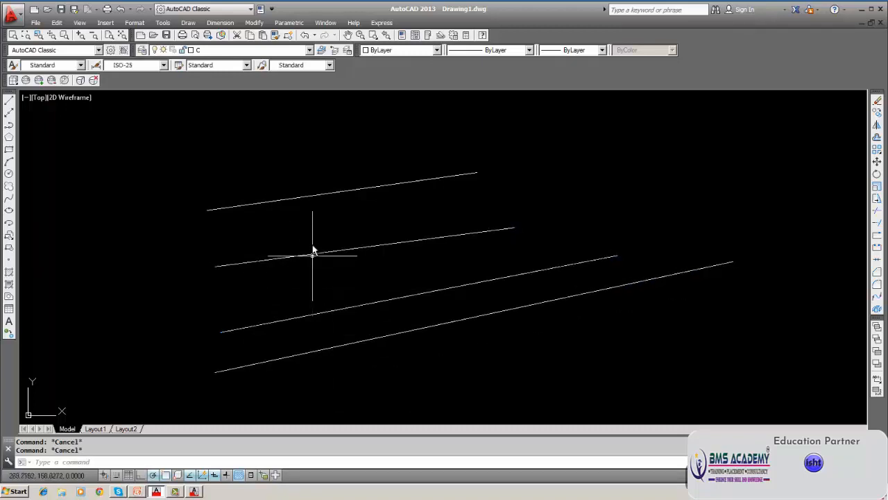
left_click(188, 160)
left_click(187, 157)
left_click(203, 303)
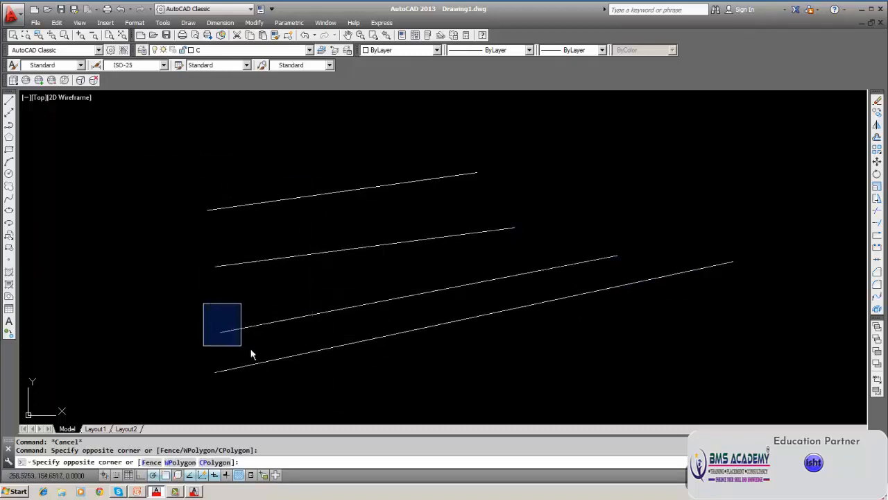
key("Escape")
Step: Select all four lines with one enclosing window and move them to layer 0
left_click(151, 121)
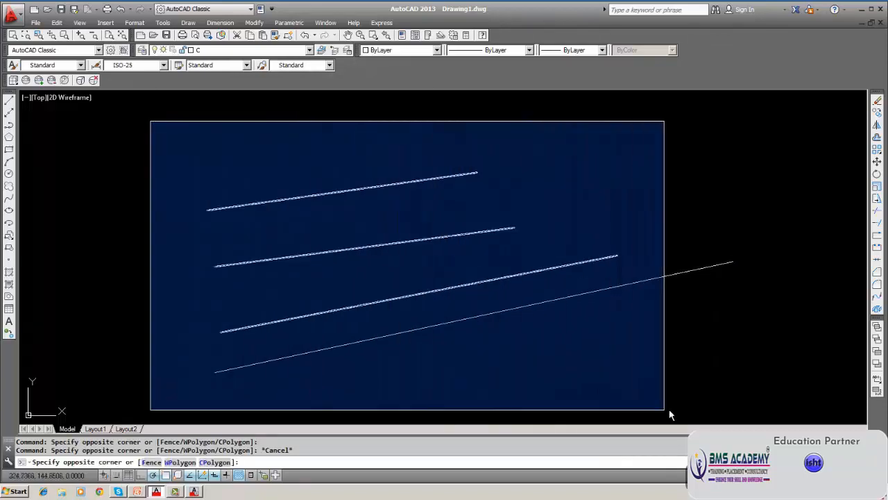
left_click(736, 413)
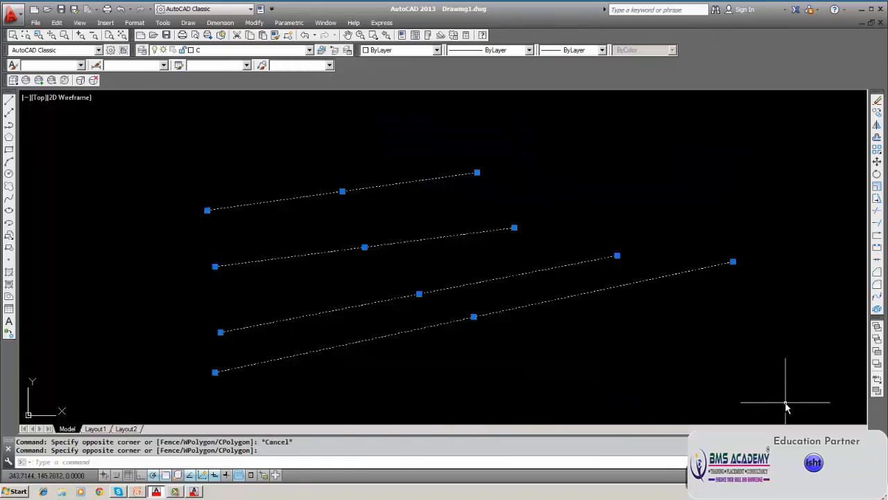
left_click(309, 54)
left_click(264, 61)
key("Escape")
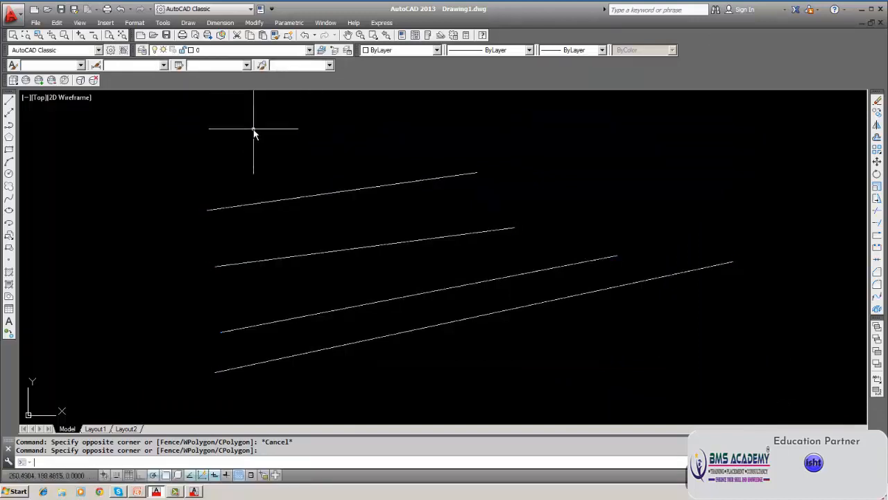
key("Escape")
Step: Reselect the top two lines to check their layer assignment
left_click(311, 196)
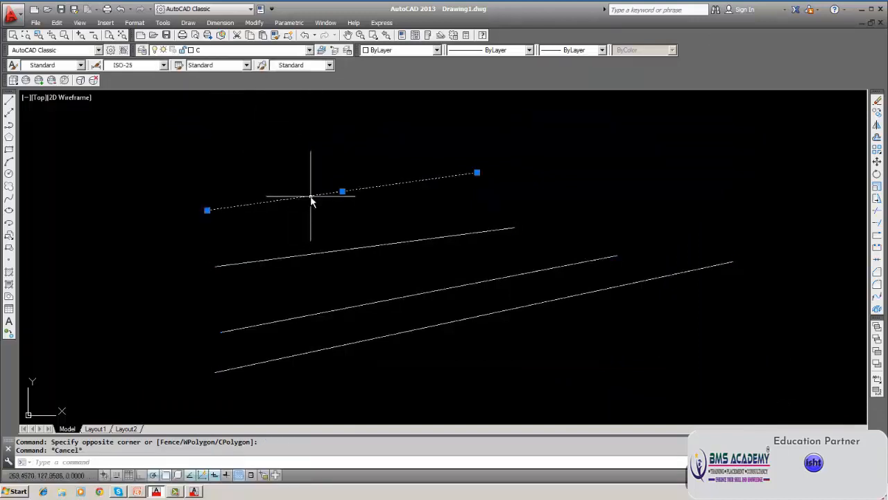
left_click(306, 258)
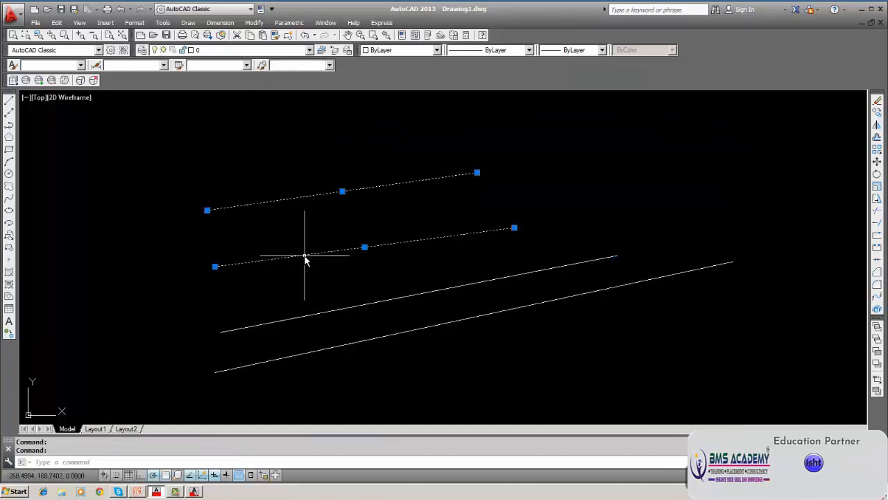
key("Escape")
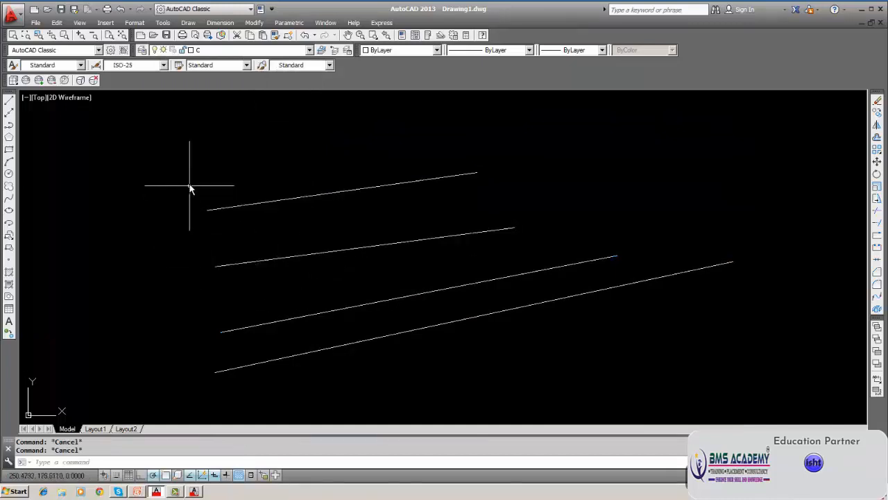
Step: Move the second line from the top to layer A and clear the selection
left_click(192, 256)
left_click(214, 267)
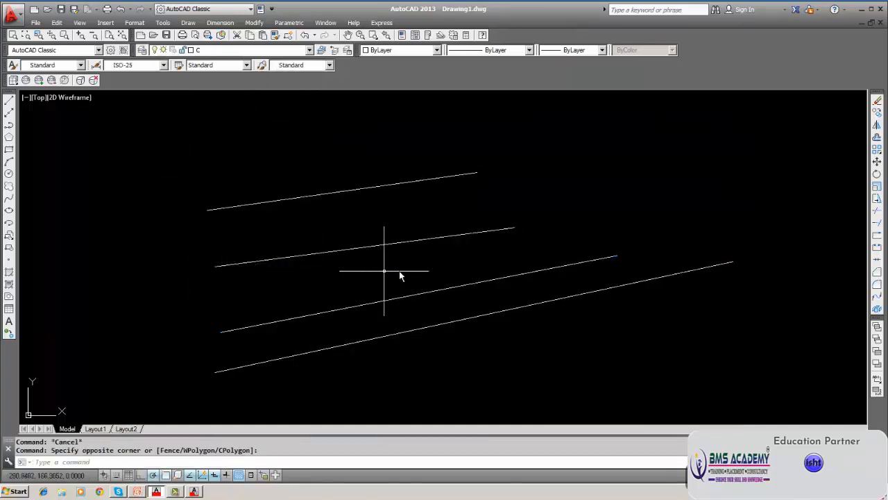
left_click(401, 253)
left_click(324, 255)
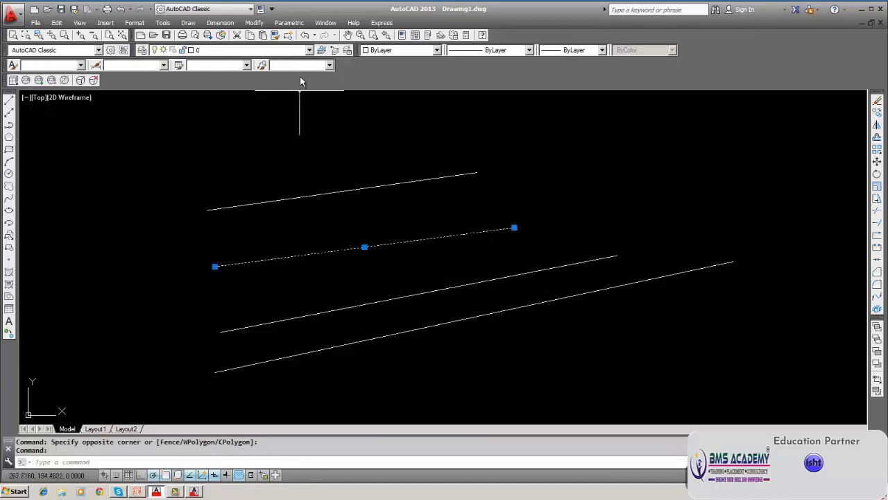
left_click(309, 51)
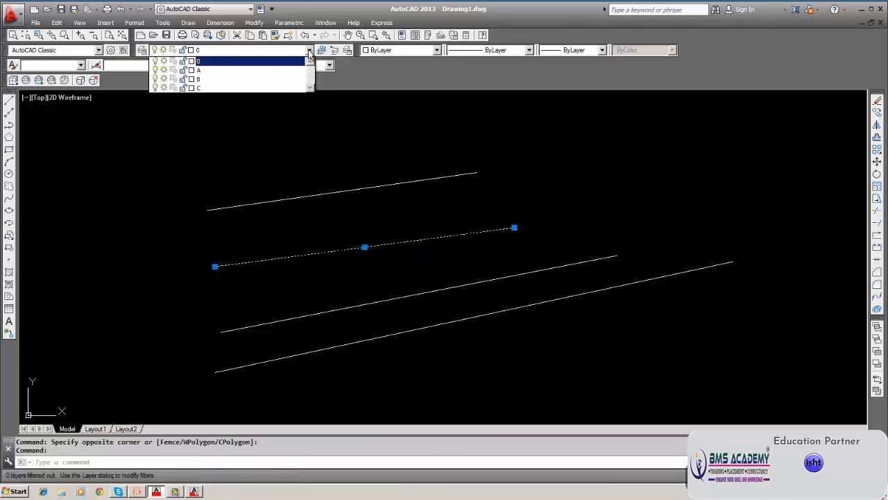
left_click(266, 70)
key("Escape")
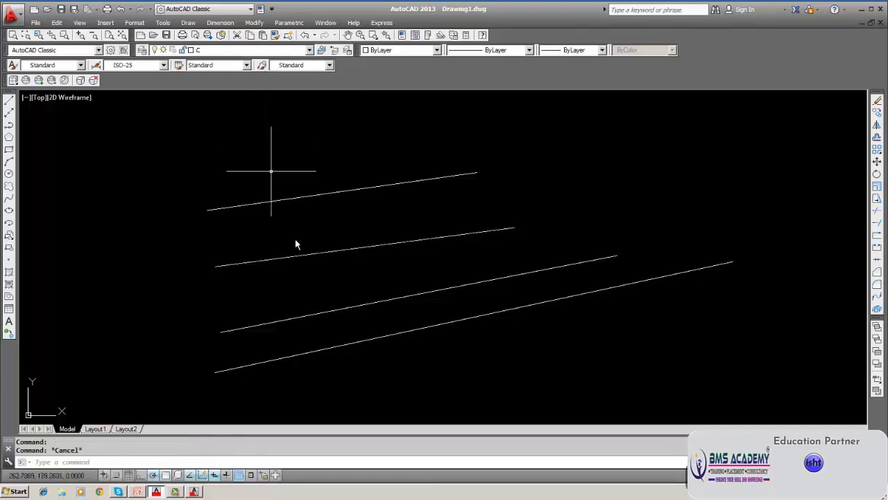
Step: Move the third line from the top to layer B and clear the selection
left_click(330, 310)
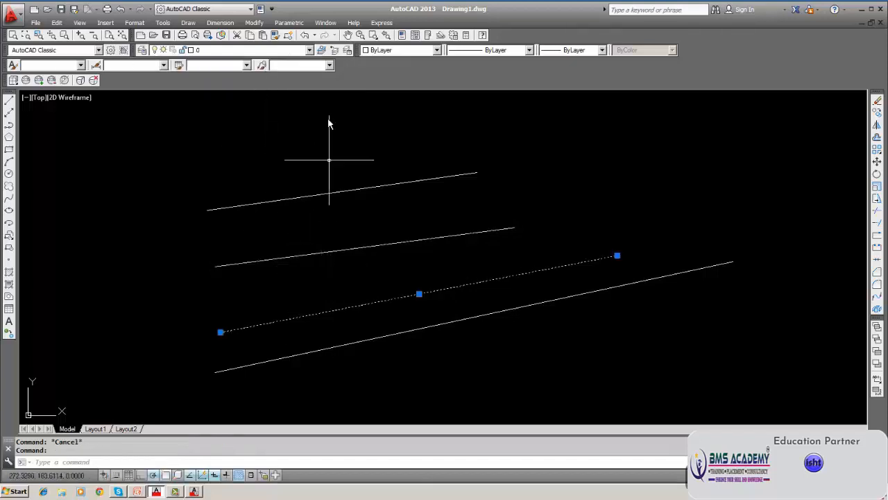
left_click(309, 51)
left_click(272, 77)
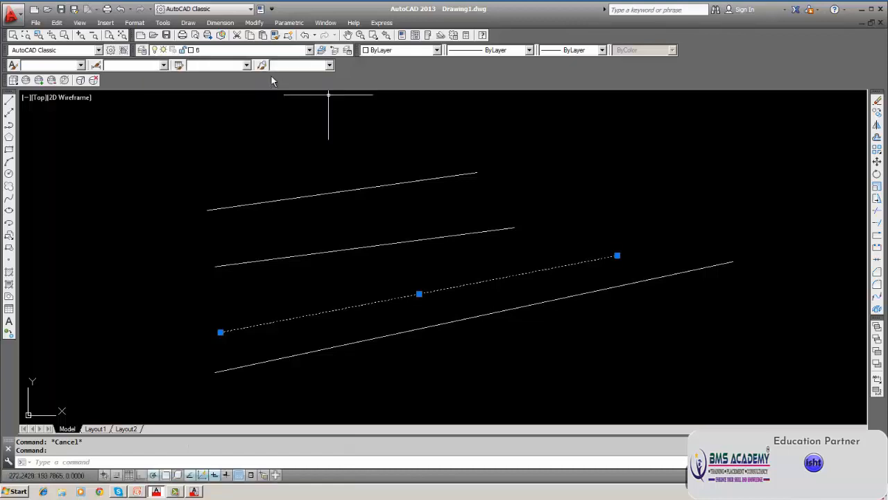
key("Escape")
Step: Move the lowest line to layer C and reselect it to check its layer assignment
left_click(329, 348)
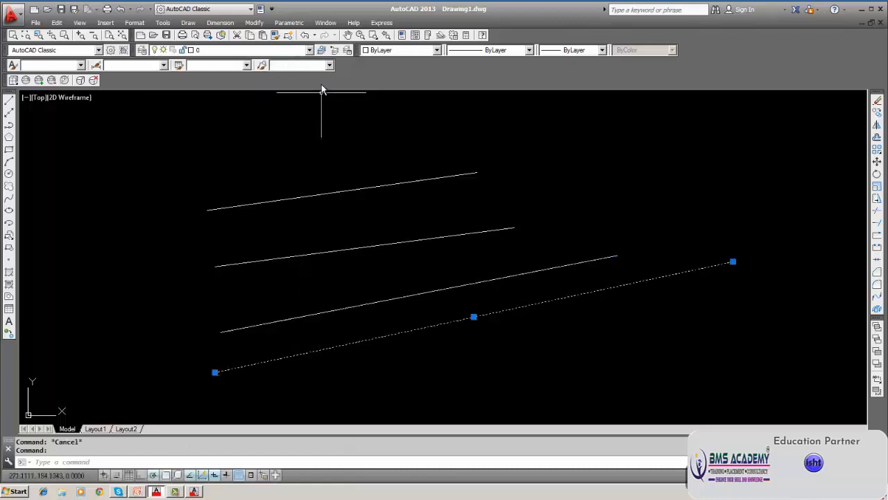
left_click(311, 50)
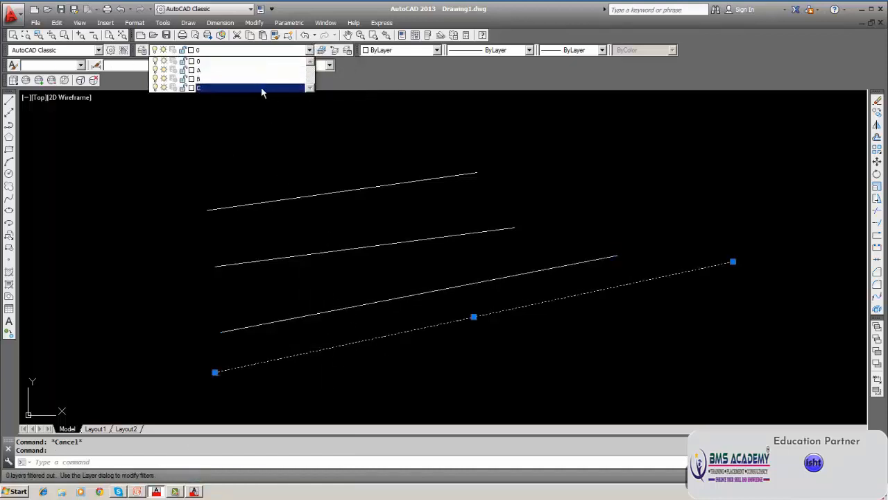
left_click(261, 87)
key("Escape")
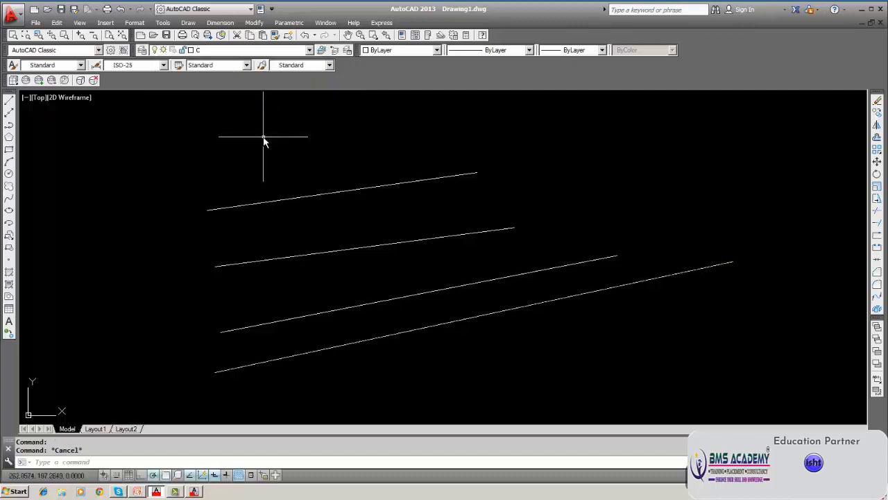
left_click(306, 354)
key("Escape")
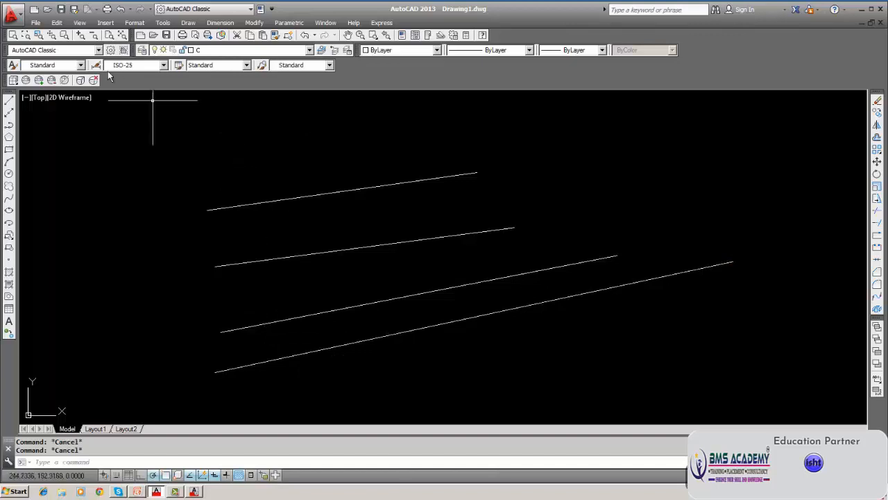
Step: Turn off layer 0 in the Layer Properties Manager and close the manager
left_click(142, 50)
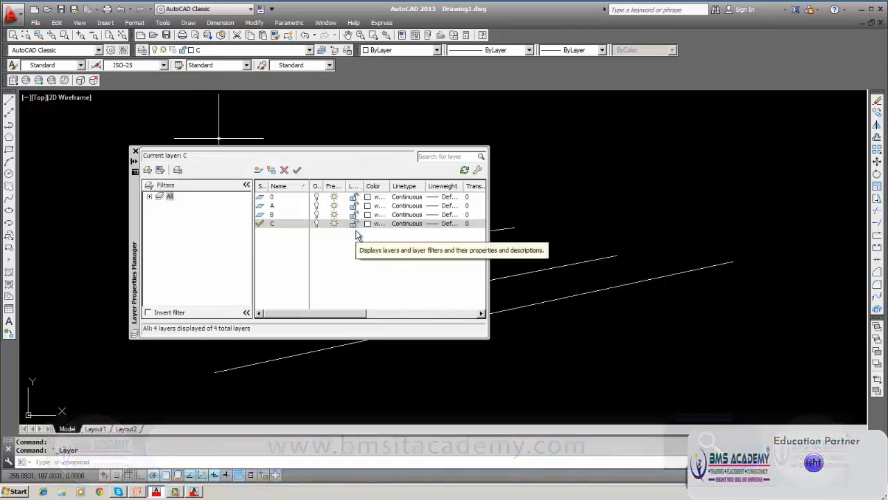
left_click(317, 198)
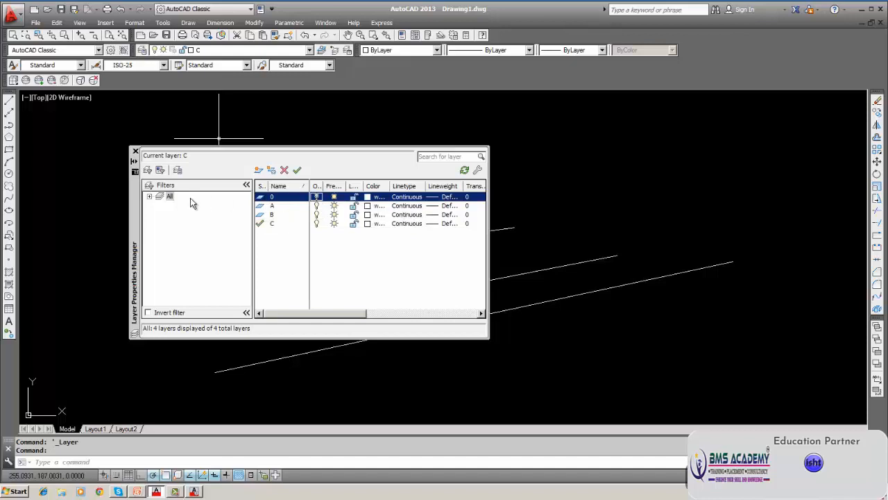
left_click(135, 152)
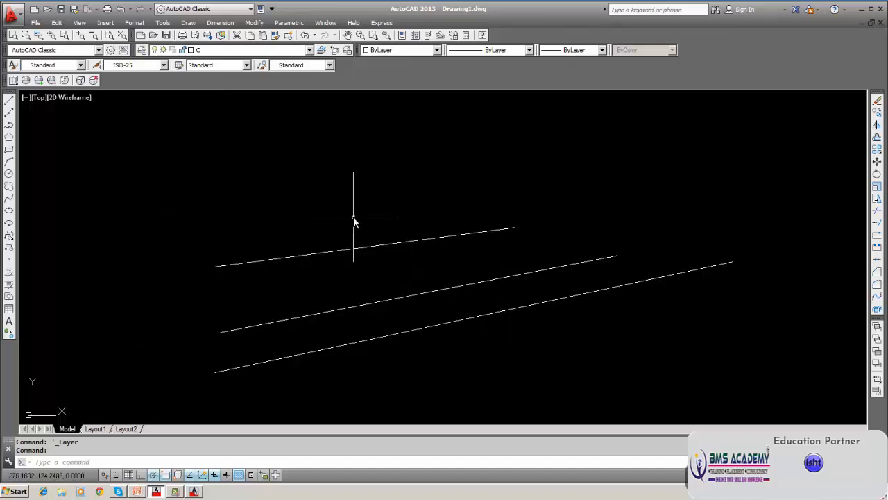
Step: Turn layer 0 back on and make it the current layer
left_click(309, 50)
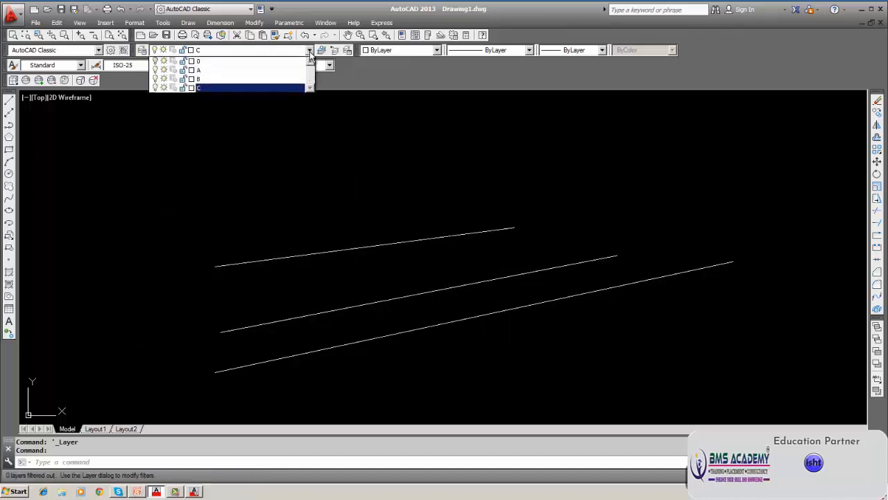
left_click(155, 62)
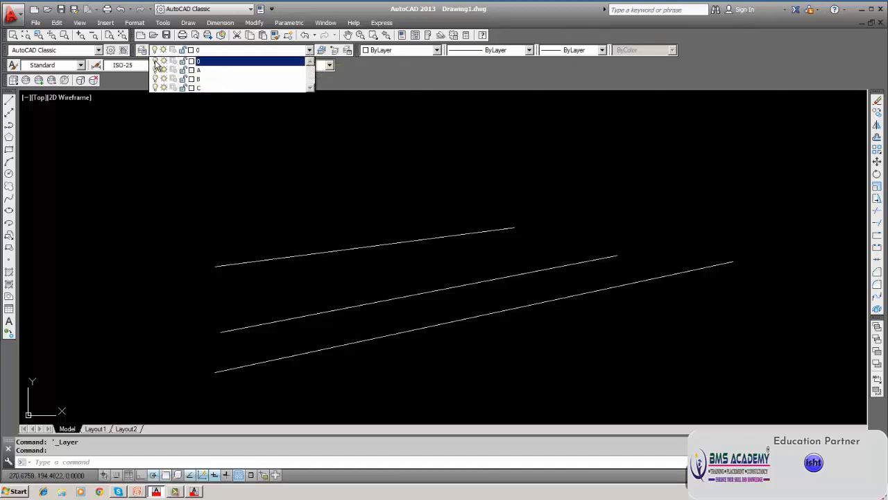
left_click(205, 64)
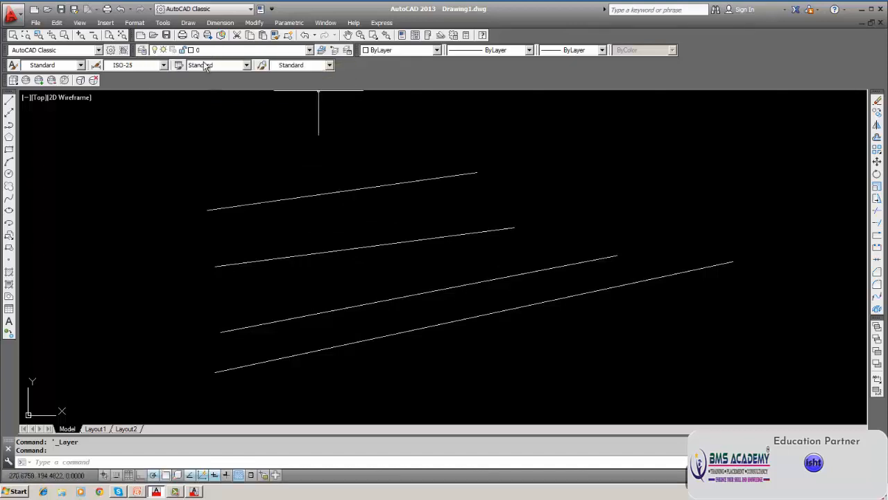
Step: Try to freeze the current layer 0 in the Layer Properties Manager, then close the manager and clear the stray selection window
left_click(309, 51)
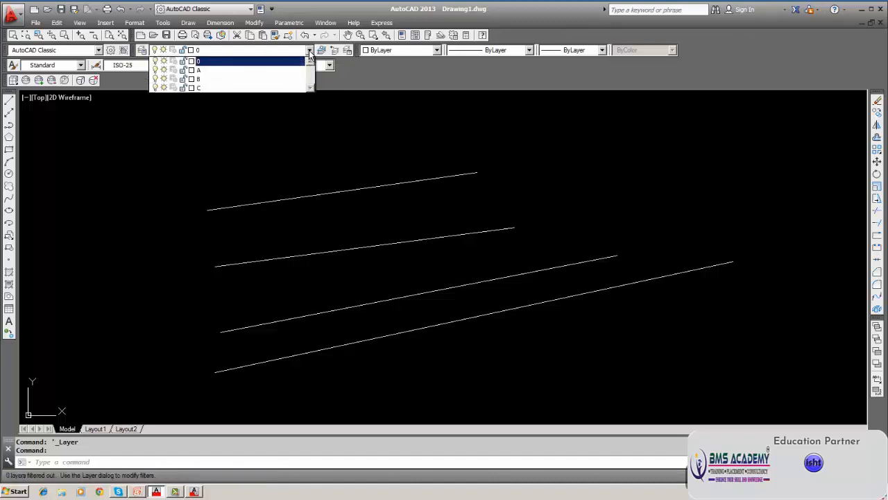
left_click(164, 62)
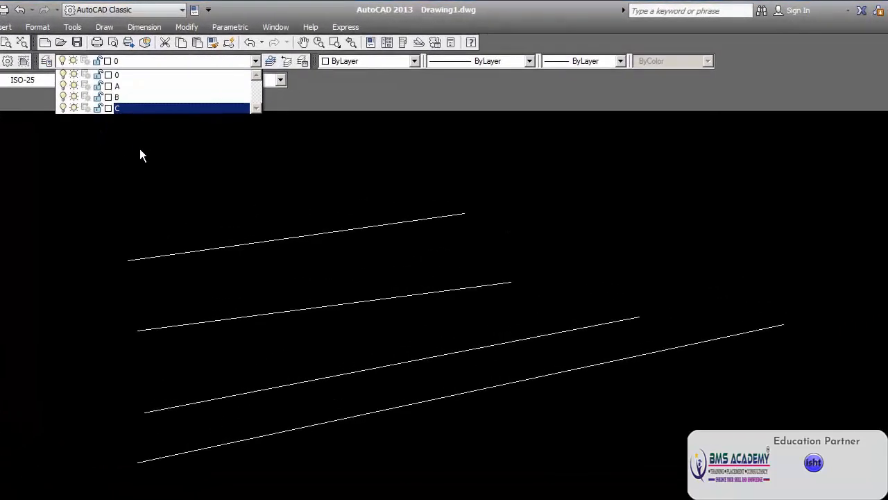
left_click(140, 150)
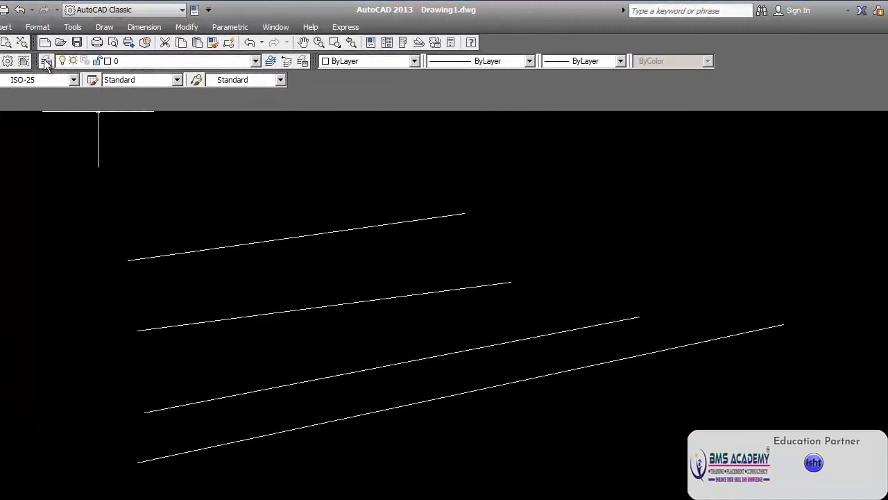
left_click(49, 62)
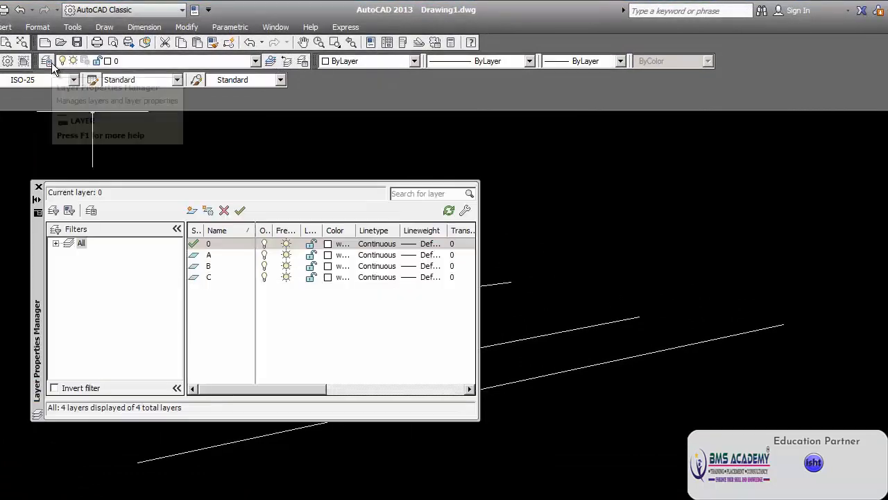
left_click(288, 245)
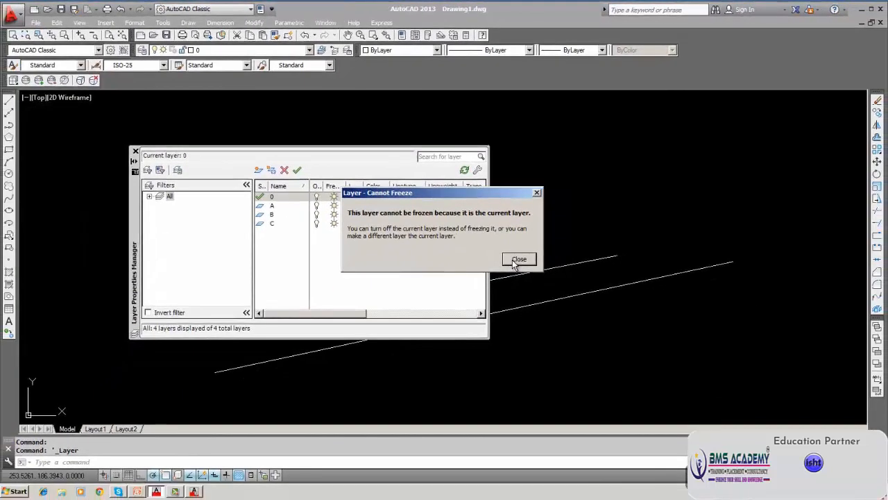
left_click(517, 260)
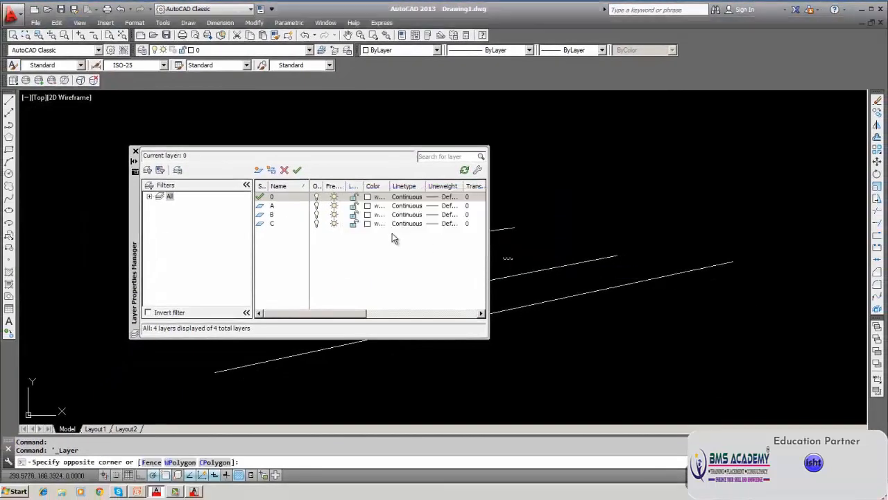
key("Escape")
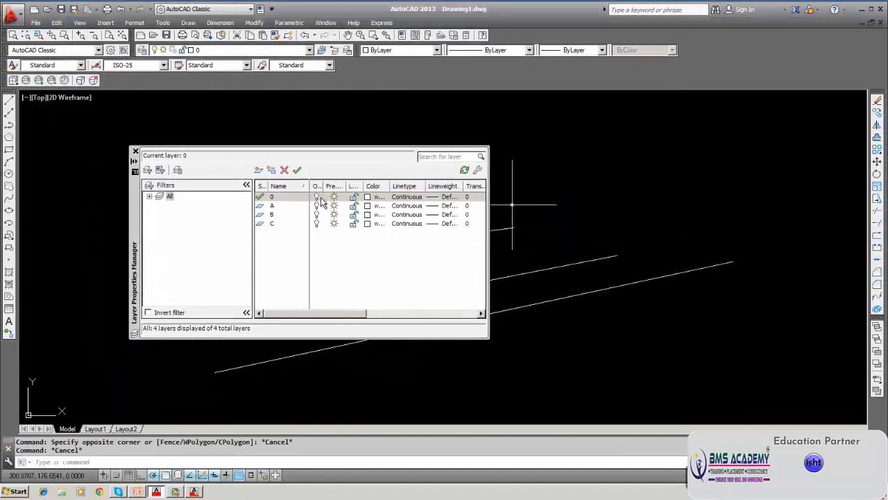
left_click(332, 199)
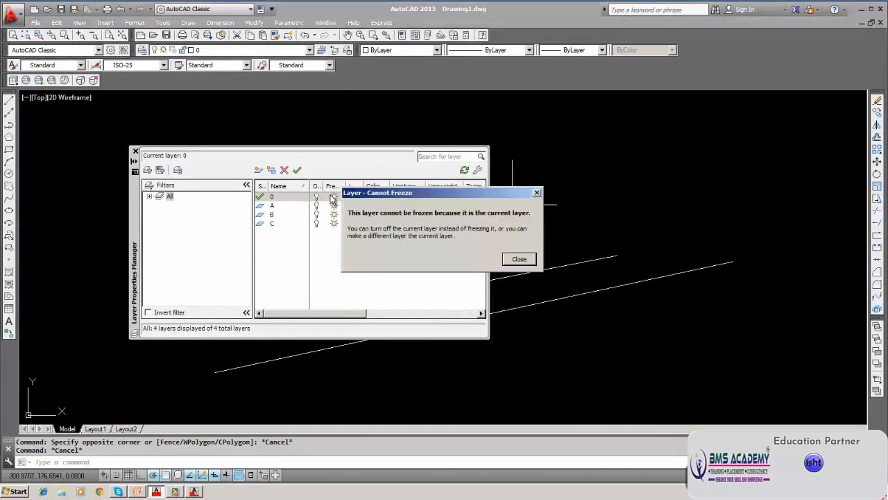
left_click(520, 259)
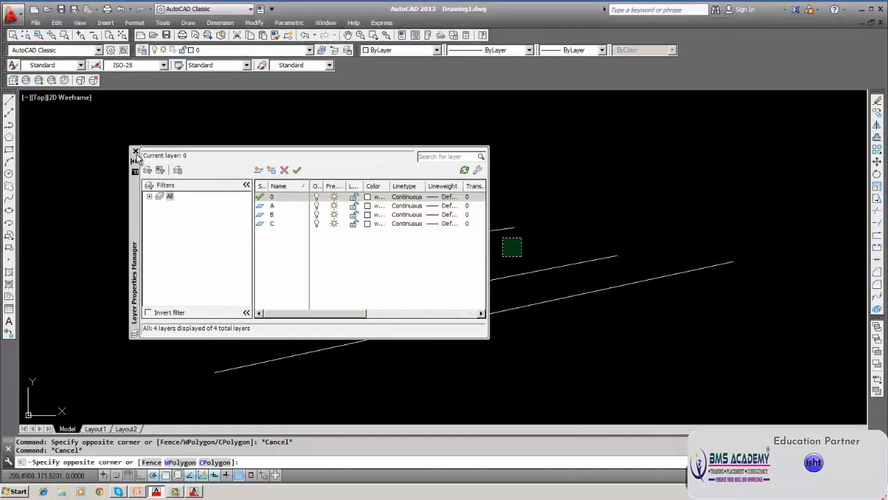
left_click(136, 153)
key("Escape")
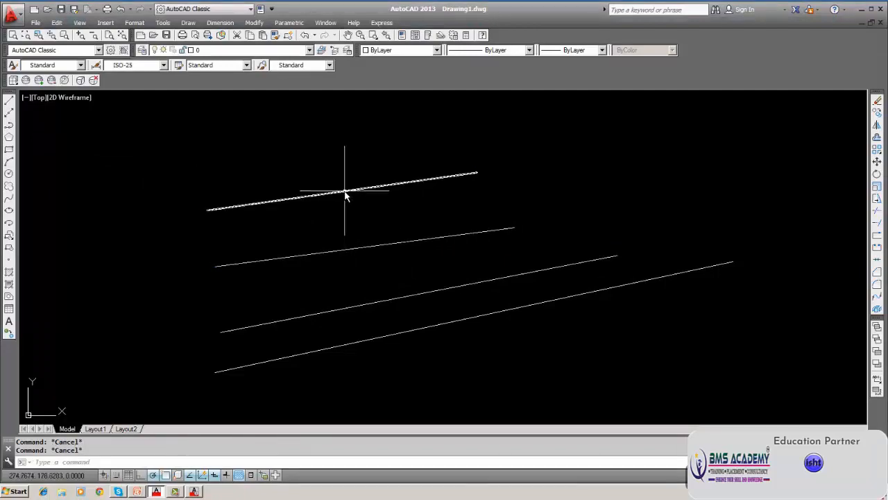
Step: Select the top line and the second line from the top in turn to check their layers, clearing the selection each time
left_click(344, 193)
key("Escape")
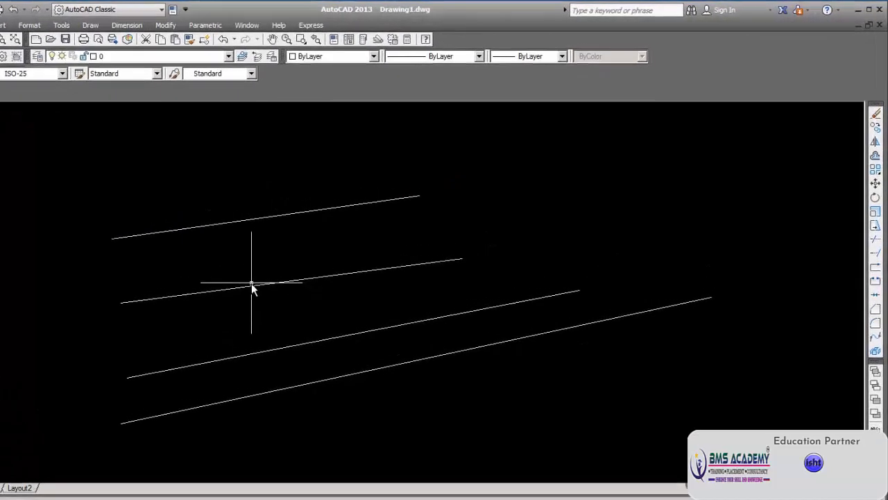
left_click(252, 284)
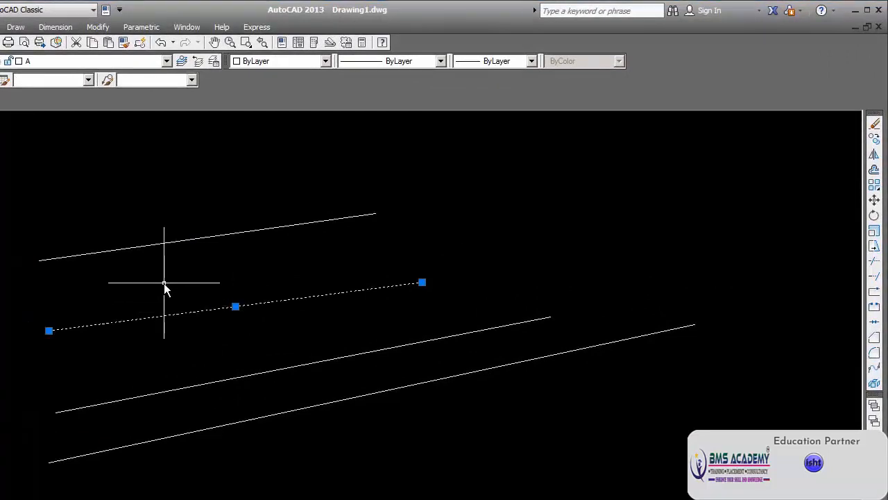
key("Escape")
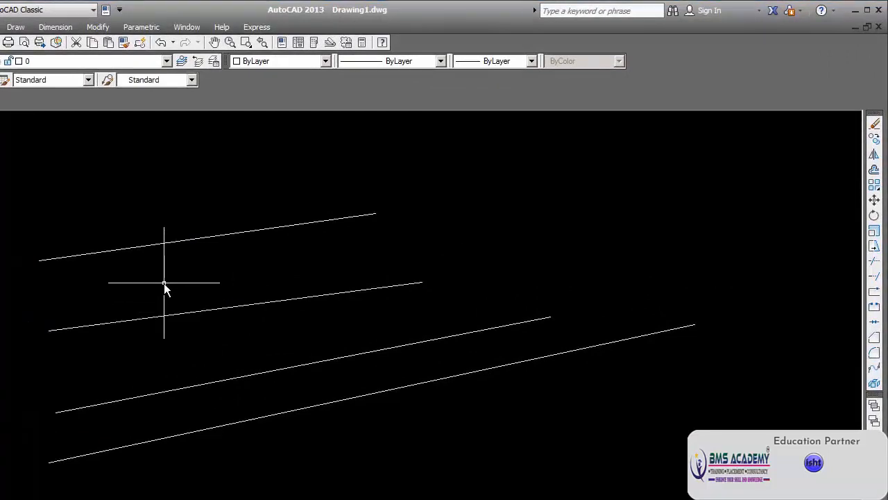
left_click(167, 244)
key("Escape")
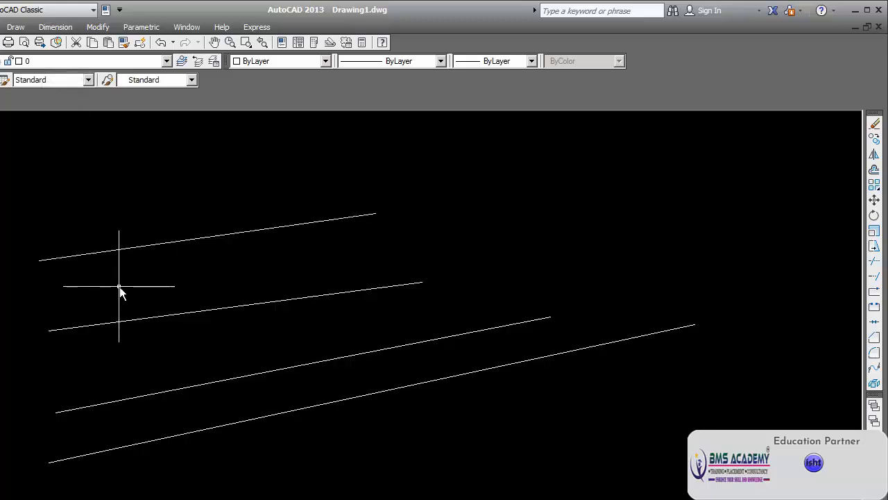
left_click(129, 321)
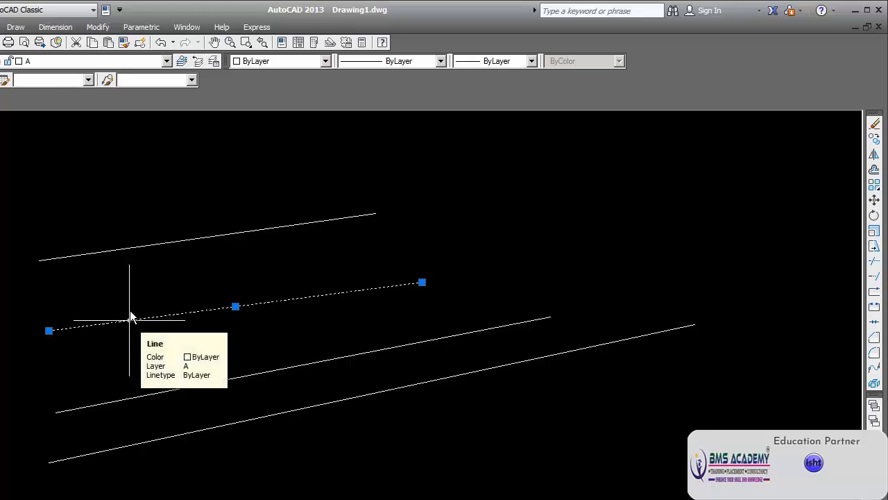
key("Escape")
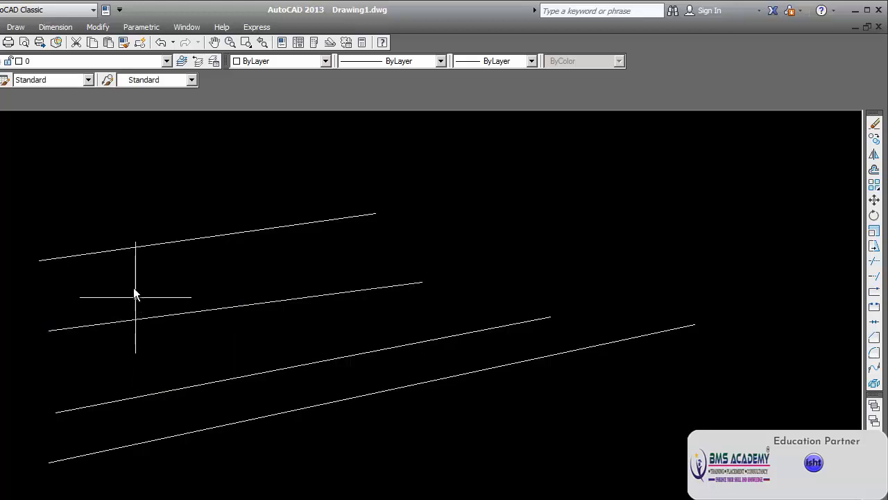
Step: Make layer A current and draw a line about 26.6 units long, sloping down to the right at about 11°, above the existing lines
left_click(166, 62)
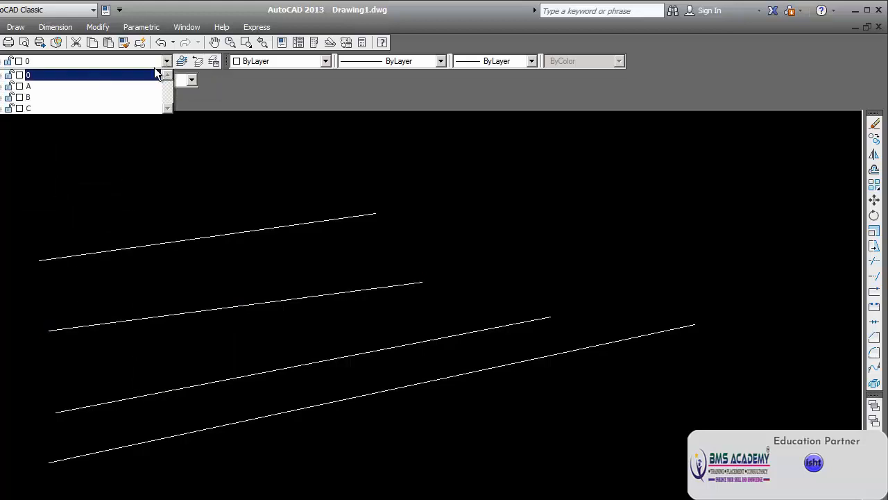
left_click(88, 87)
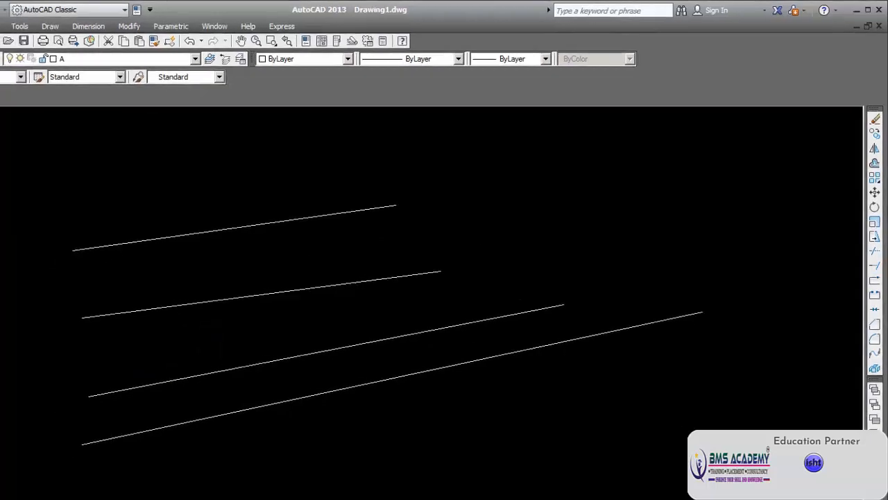
left_click(9, 101)
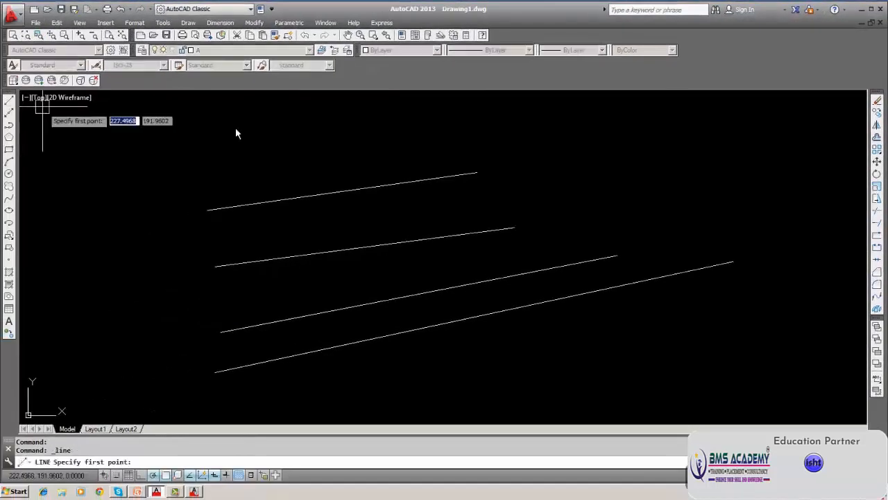
left_click(455, 136)
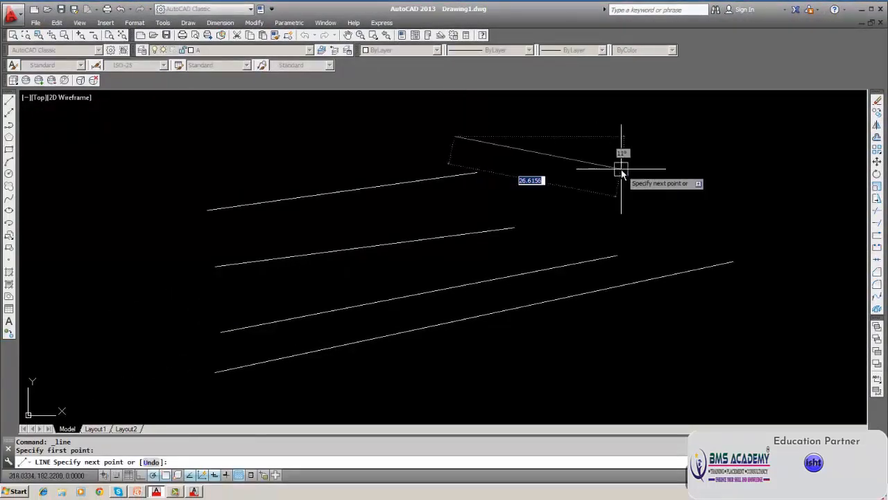
left_click(621, 168)
key("Escape")
key("Escape")
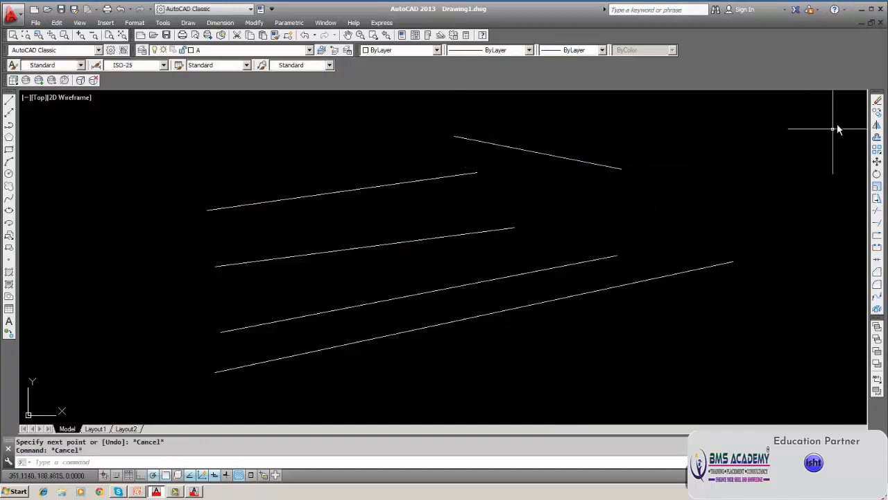
Step: Erase the downward-sloping line above the four original lines
left_click(878, 102)
left_click(565, 156)
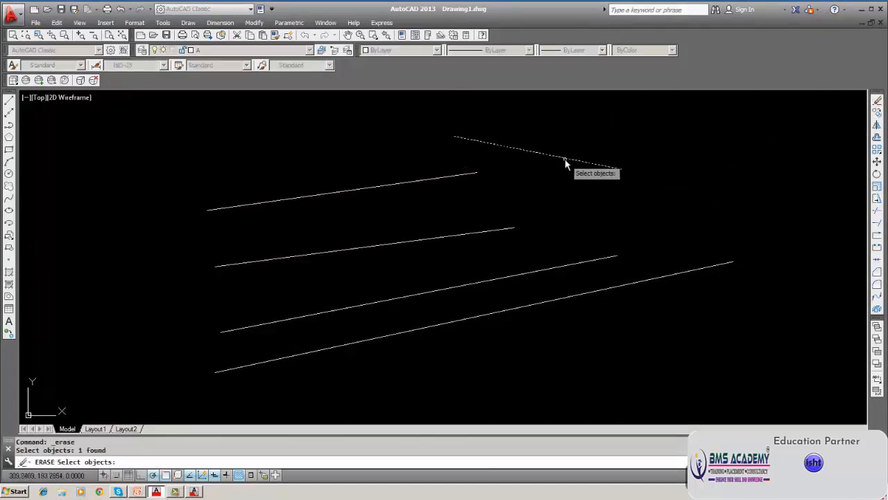
key("Return")
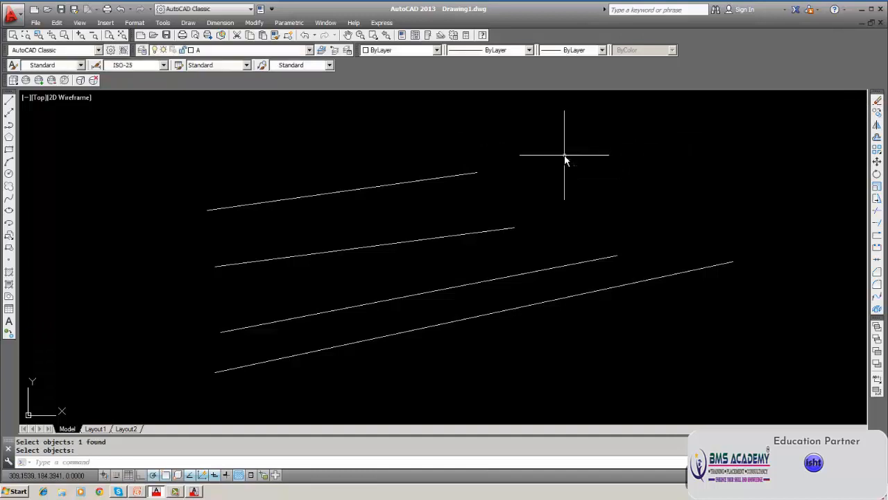
Step: Review the available layers and the current layer's entry in the Layer Properties Manager, then close the manager
left_click(309, 52)
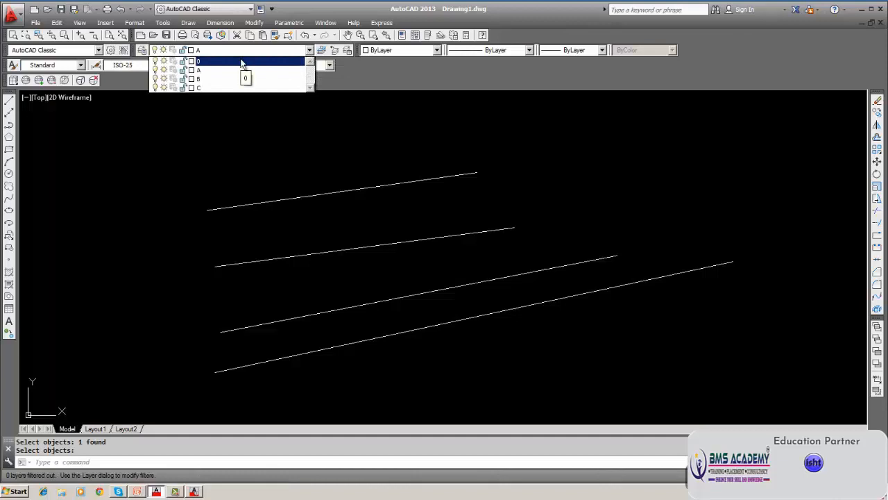
left_click(236, 199)
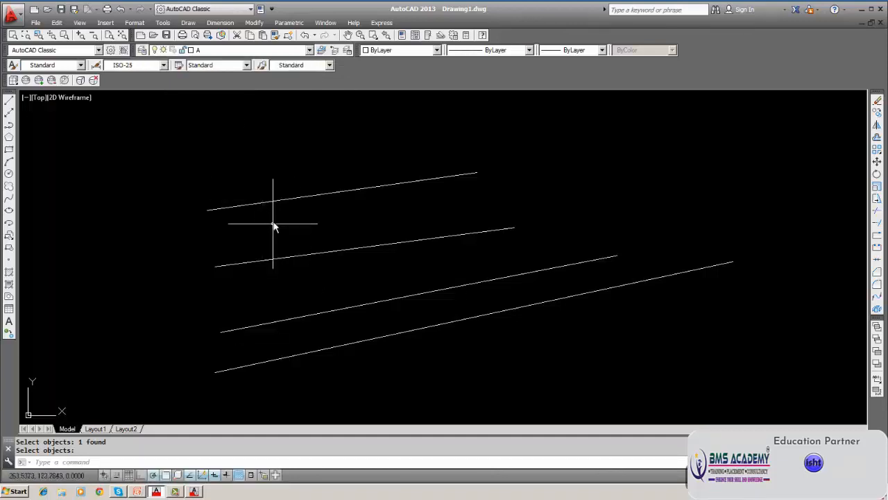
left_click(141, 51)
left_click(141, 50)
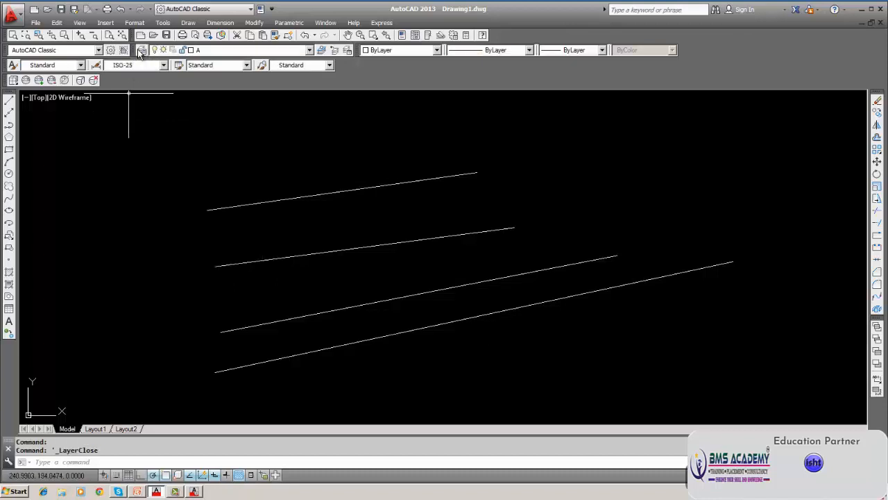
left_click(142, 50)
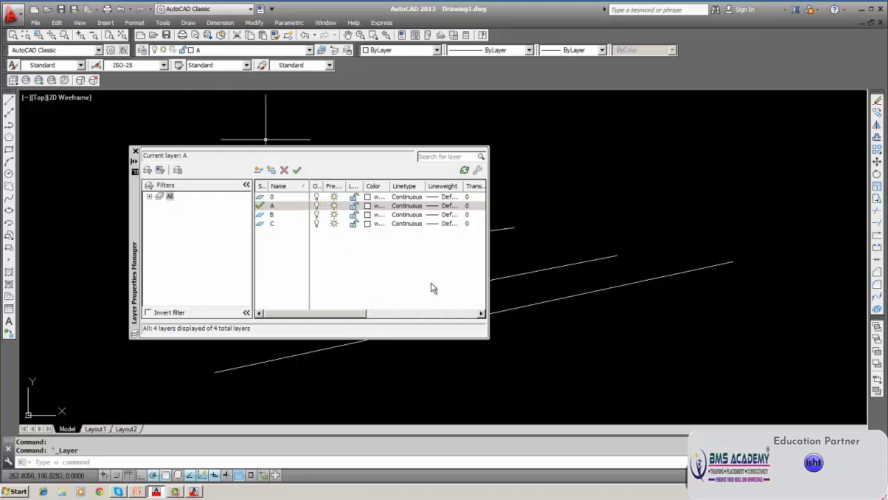
left_click(135, 150)
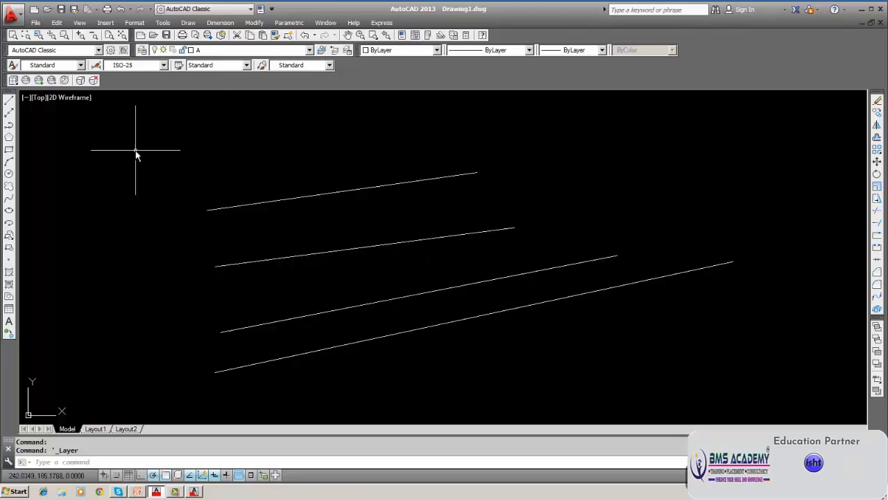
Step: Check the top line's layer assignment, clear the selection, and make layer 0 current
left_click(326, 195)
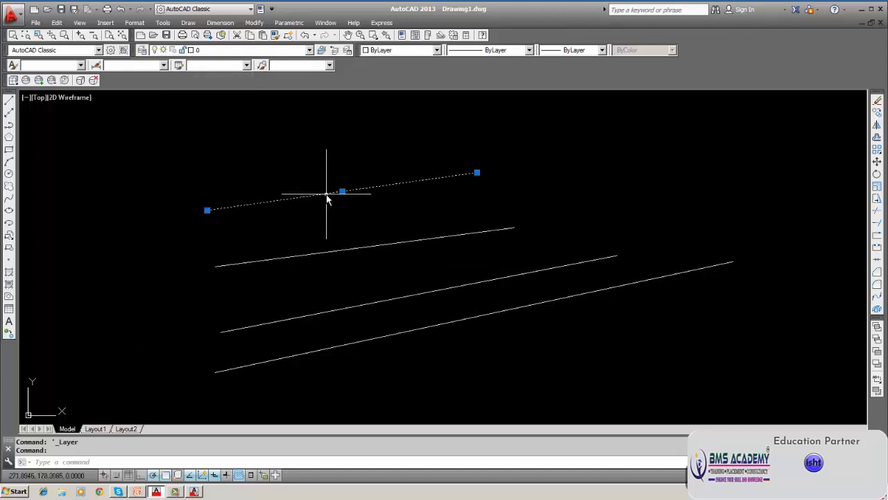
key("Escape")
left_click(309, 50)
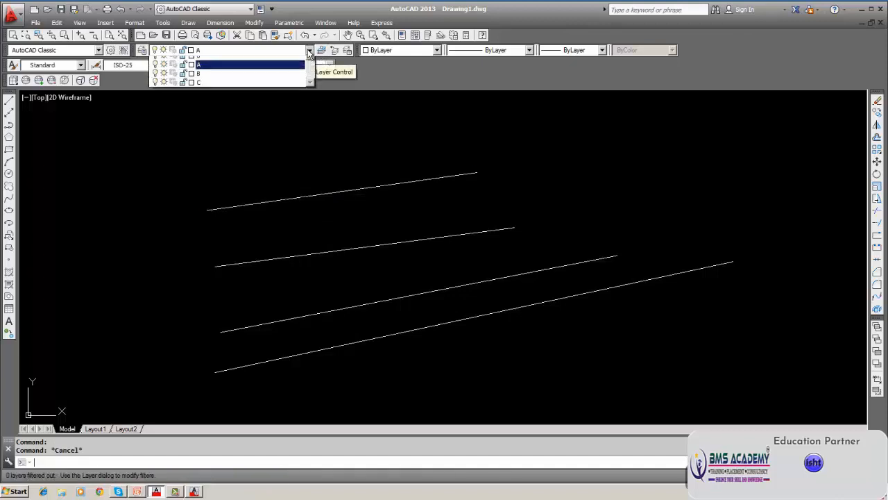
left_click(249, 62)
key("Escape")
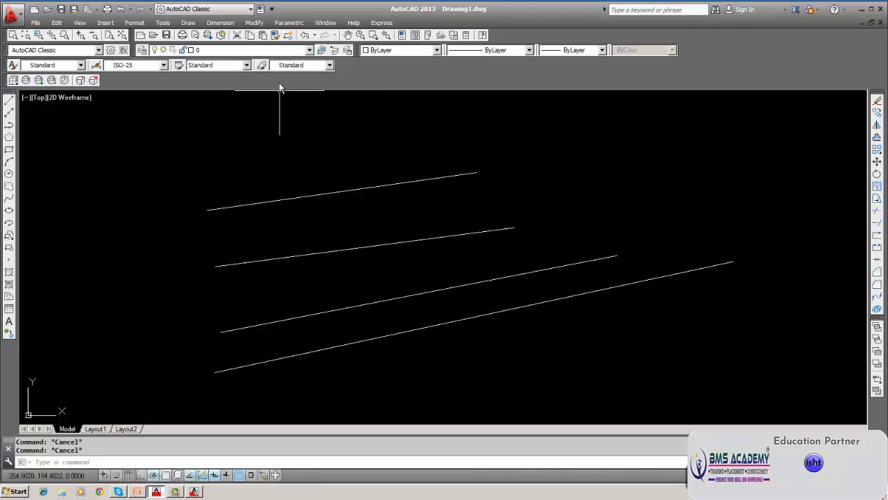
Step: Try to freeze layer A in the Layer Properties Manager, close the manager and clear the selection in the drawing
left_click(141, 50)
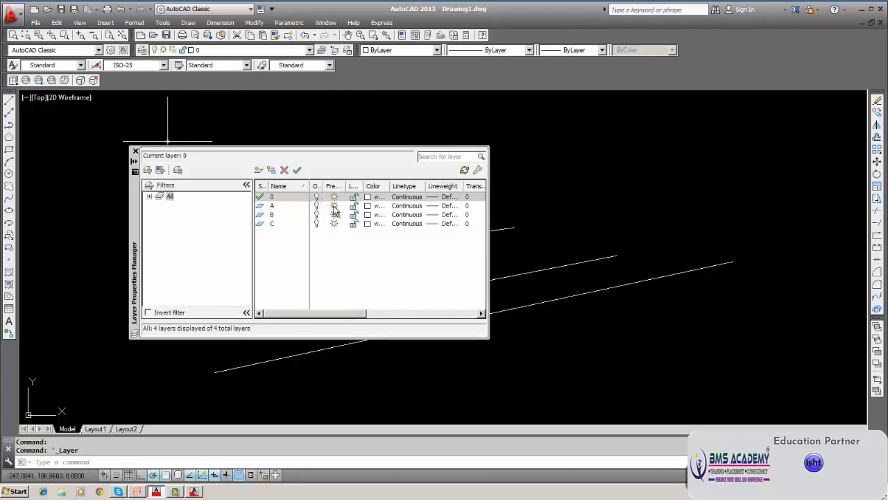
left_click(333, 206)
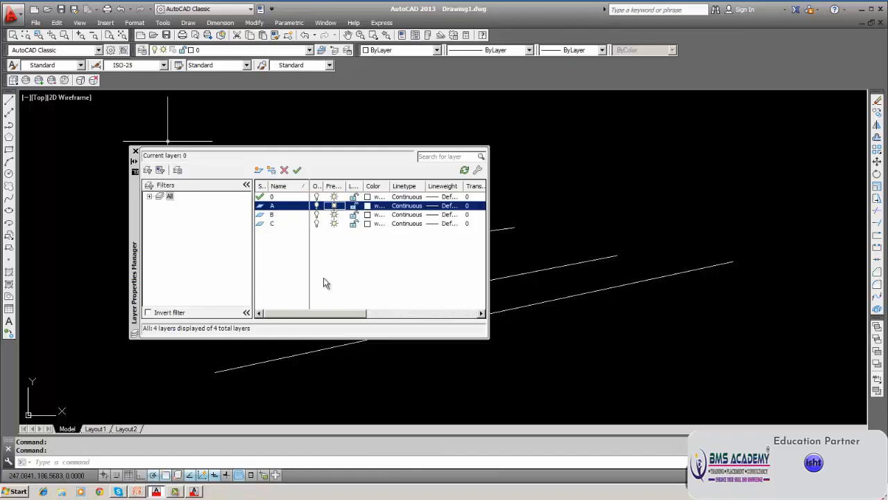
left_click(136, 150)
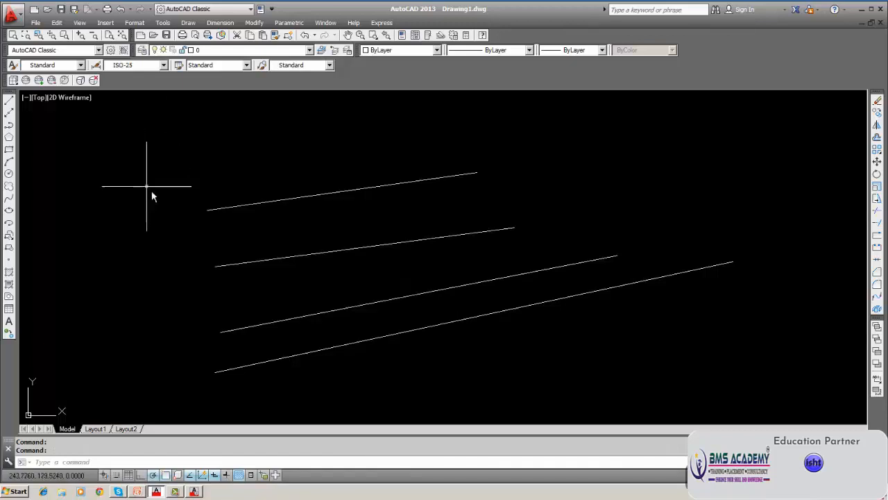
left_click(263, 267)
key("Escape")
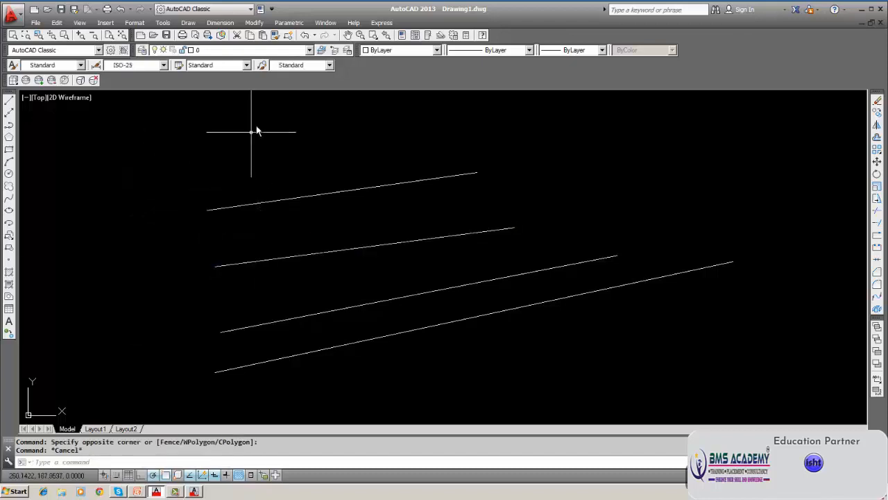
Step: Freeze layer A and make layer C the current layer
left_click(309, 50)
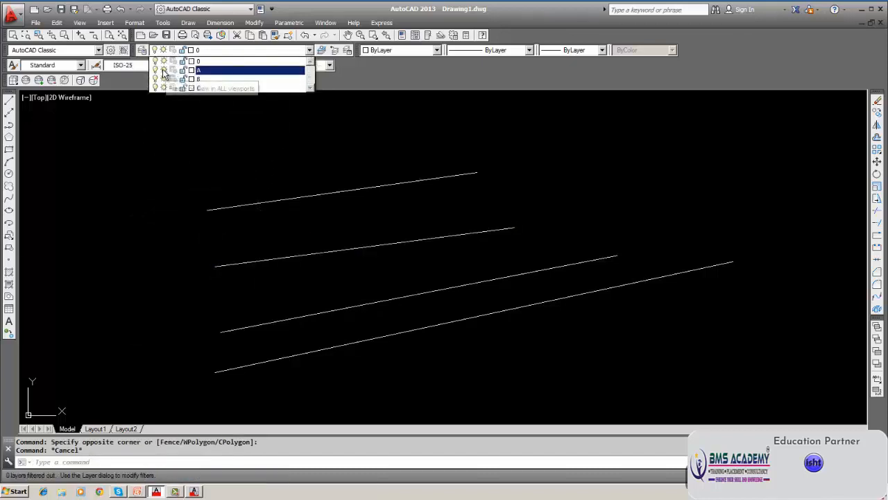
left_click(165, 71)
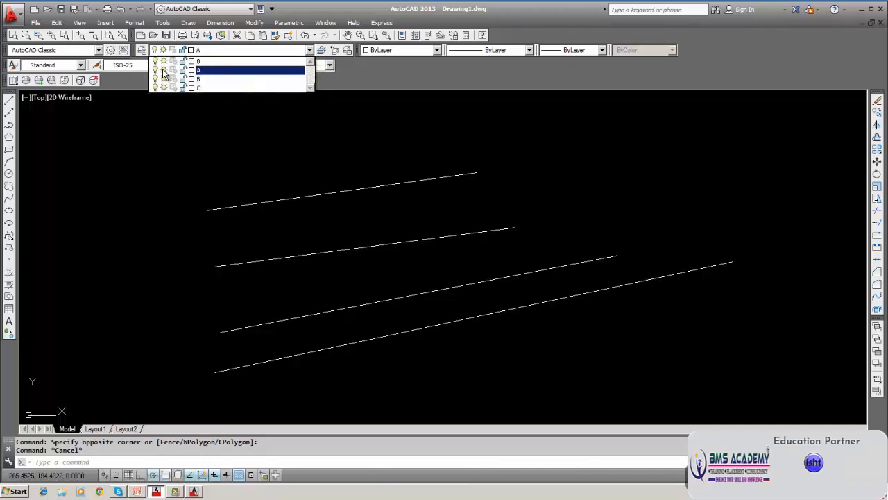
left_click(164, 71)
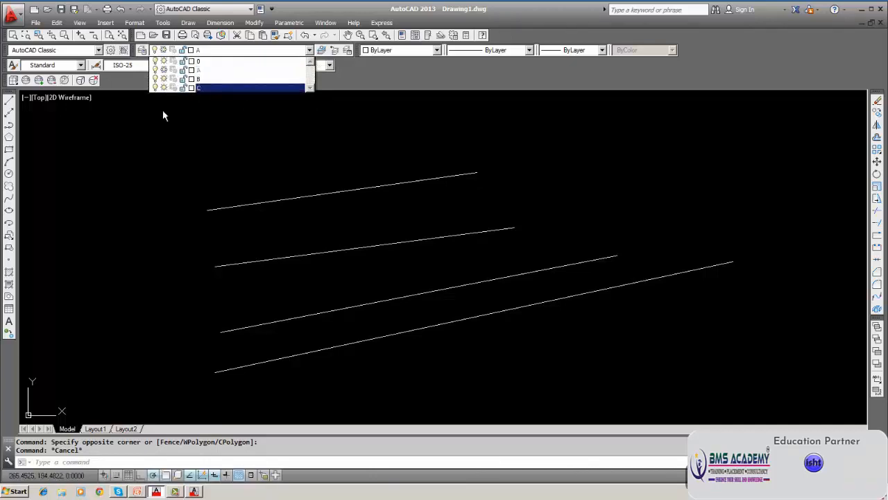
left_click(162, 110)
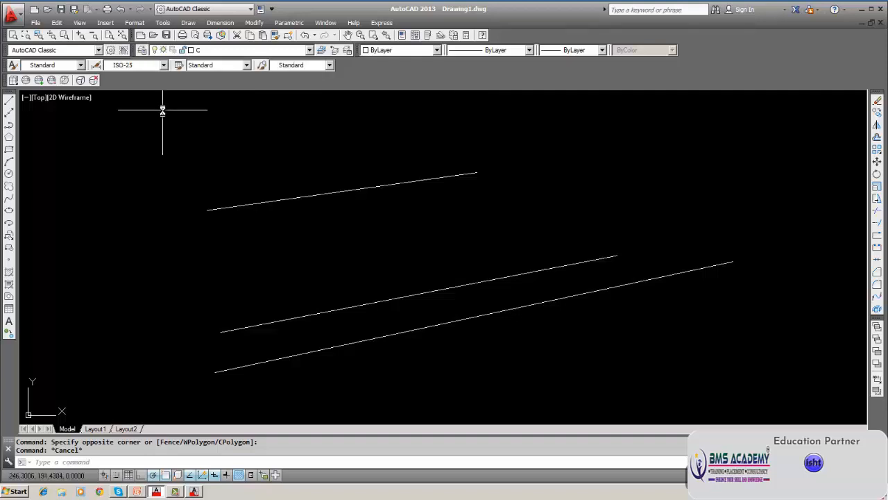
left_click(309, 51)
left_click(226, 88)
key("Escape")
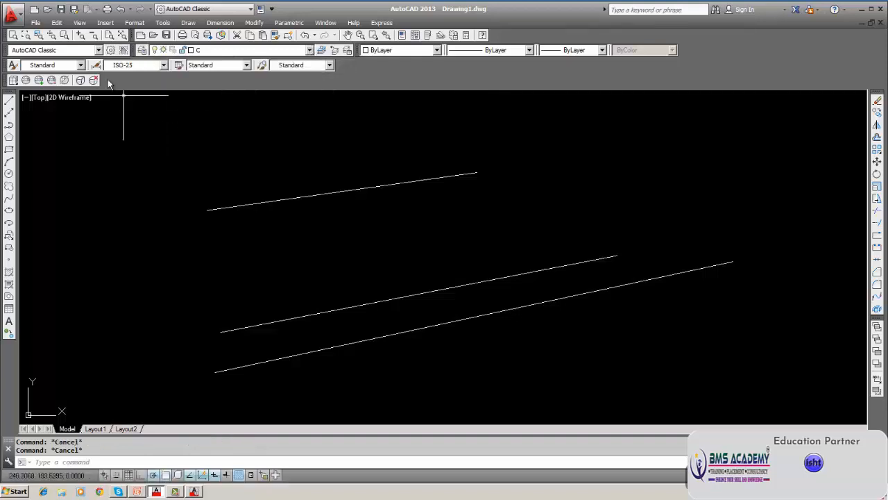
Step: Thaw layer A in the Layer Properties Manager and close the manager
left_click(142, 50)
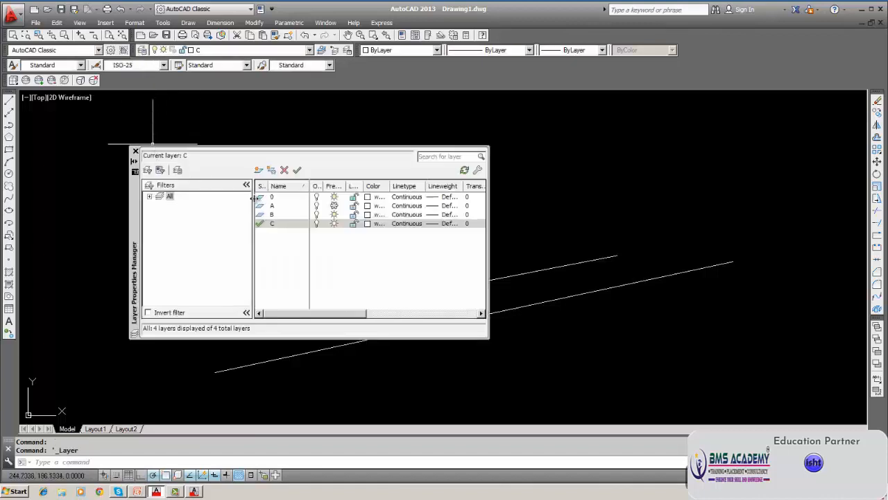
left_click(334, 206)
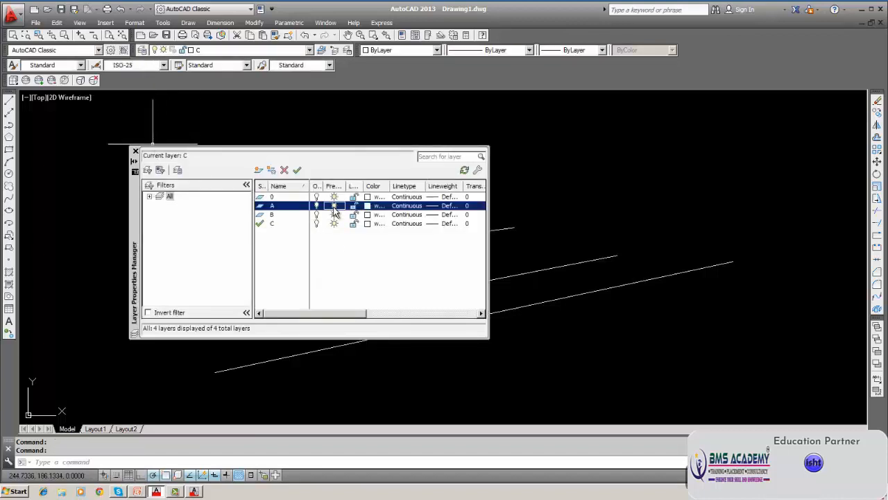
left_click(136, 151)
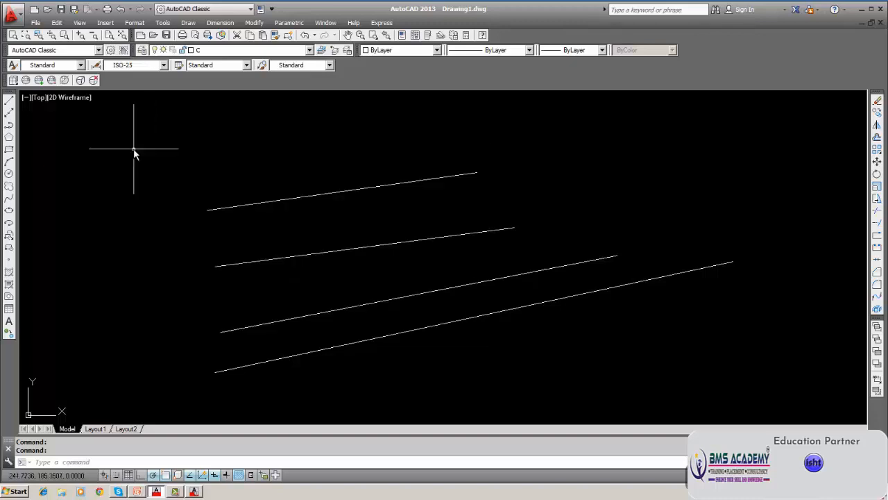
key("Escape")
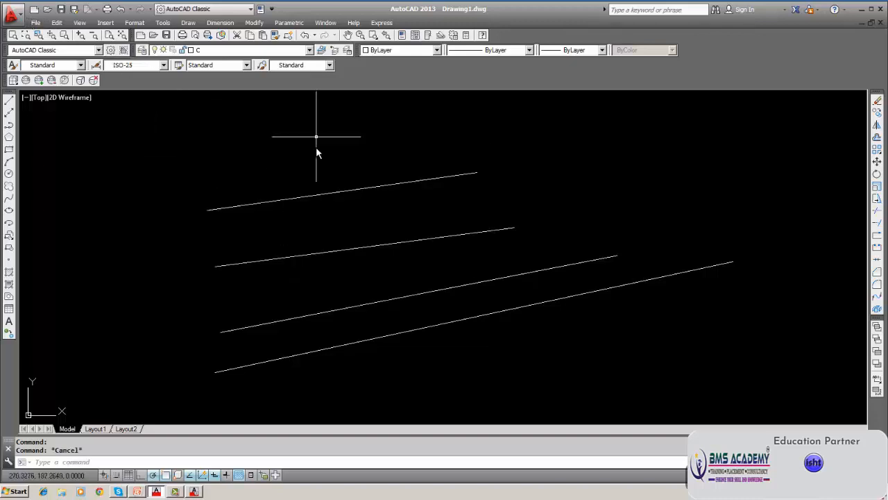
Step: Check the bottom line's layer assignment and clear the selection
left_click(360, 342)
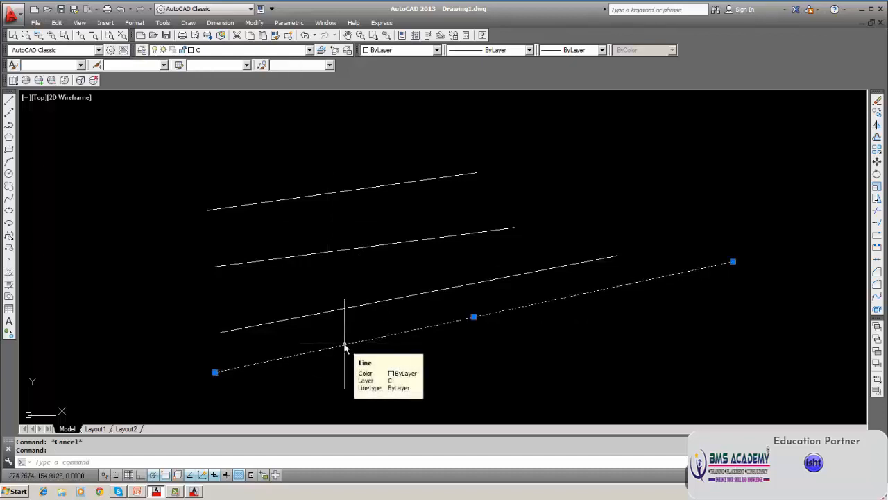
key("Escape")
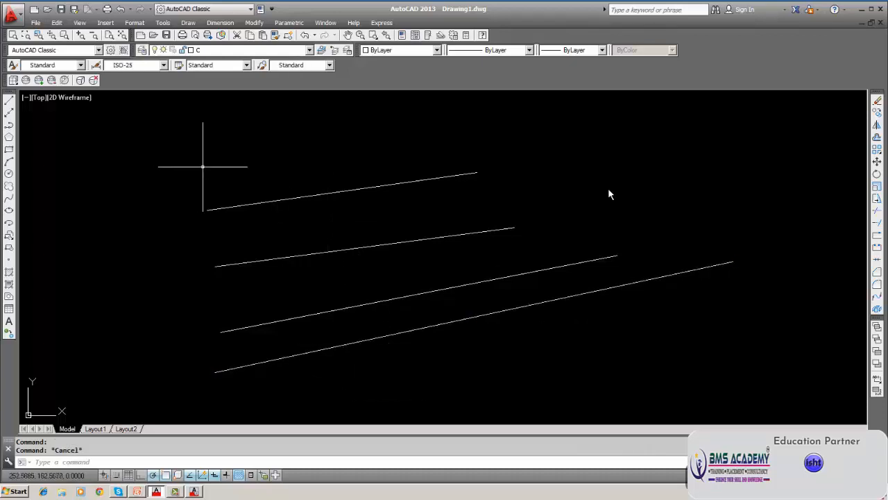
left_click(310, 53)
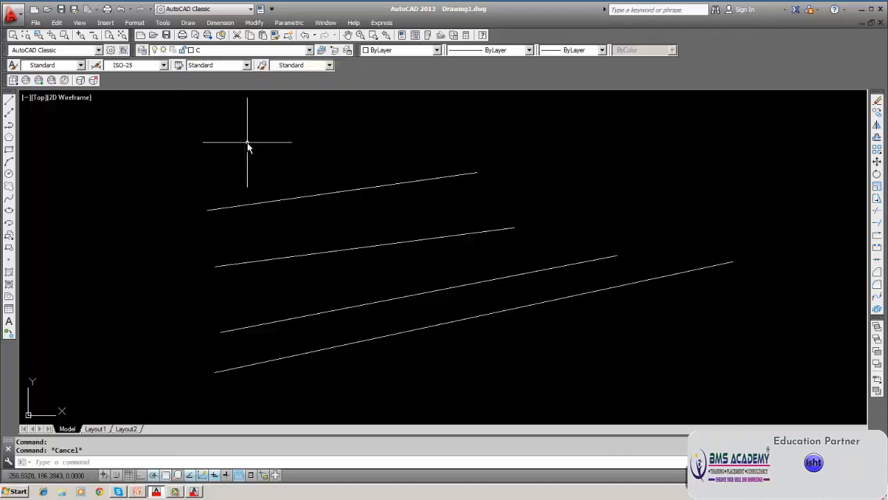
Step: Set layer 0's color to red in the Layer Properties Manager, close the manager and clear the selection
left_click(144, 51)
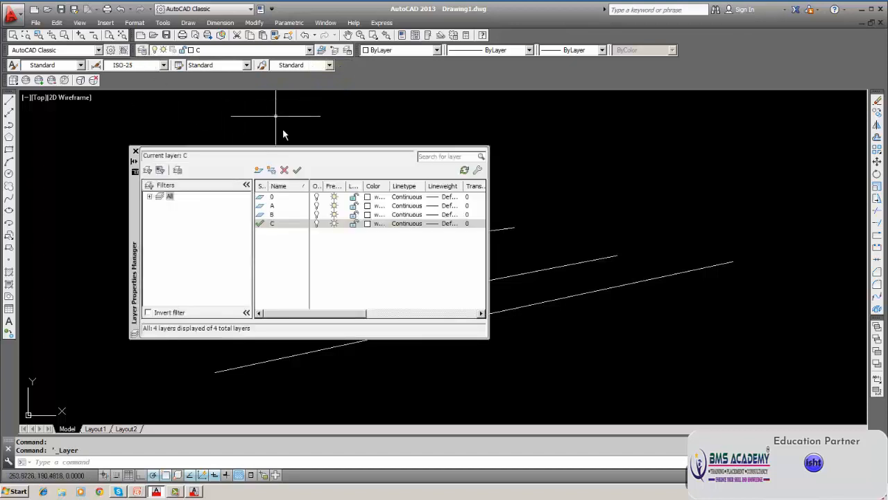
left_click(369, 198)
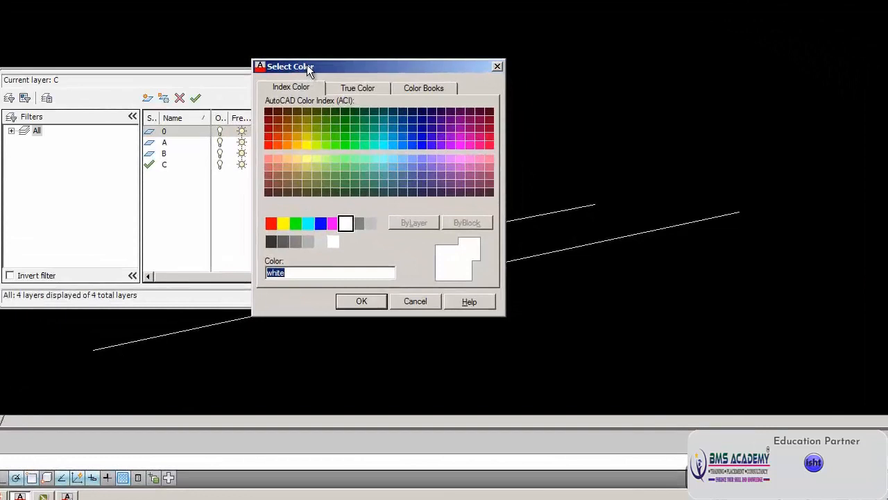
left_click_drag(306, 65, 455, 64)
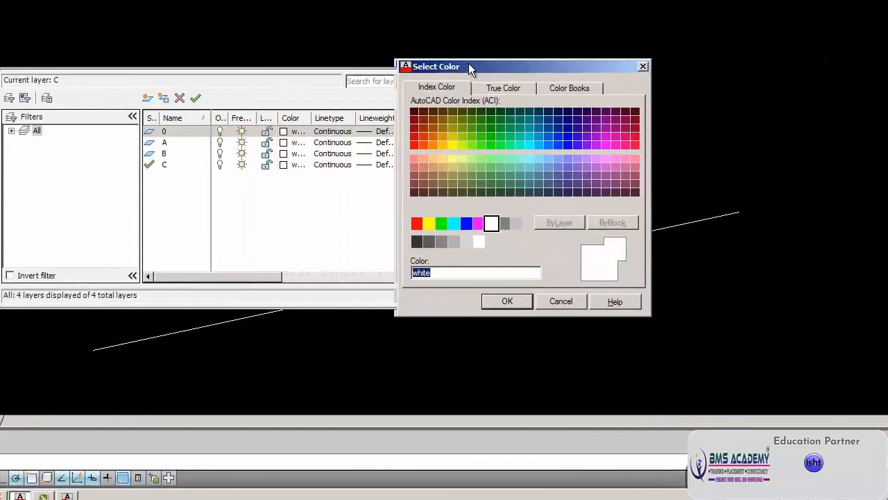
left_click(420, 222)
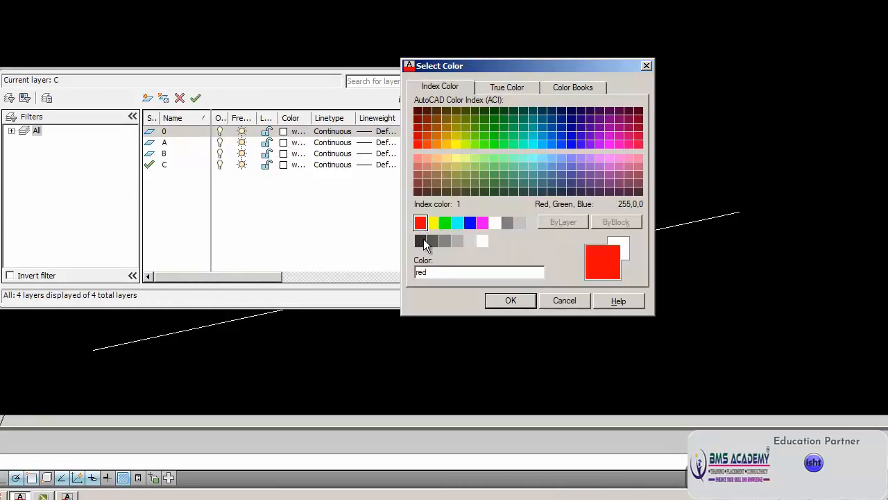
left_click(519, 300)
left_click(520, 300)
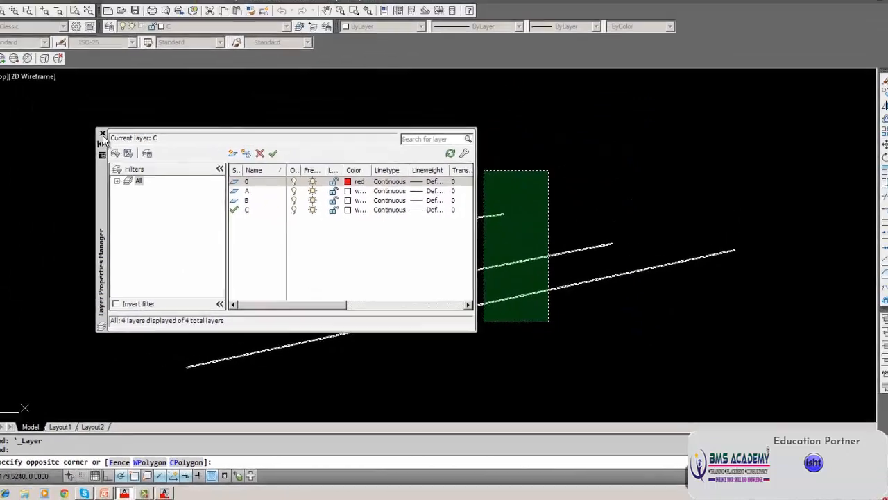
left_click(103, 135)
left_click(101, 135)
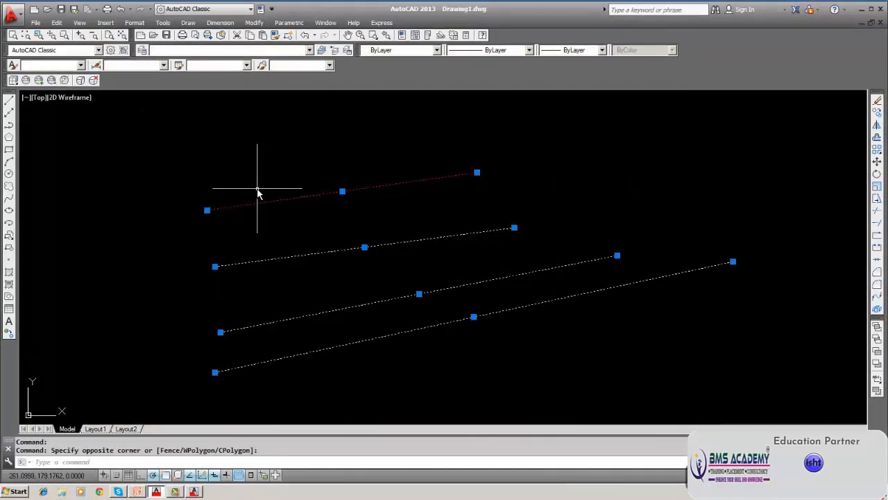
key("Escape")
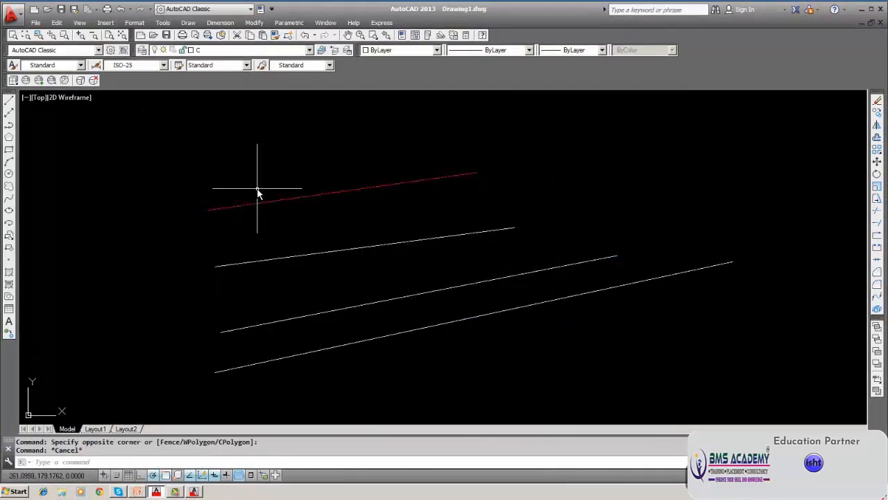
Step: Override the color of the second line from the top with Green in its quick properties and deselect it
left_click(328, 255)
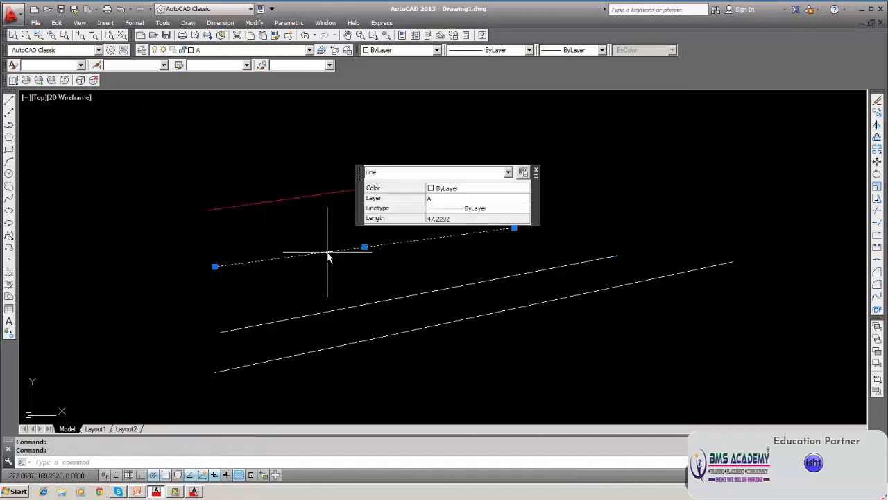
left_click(433, 195)
left_click(433, 196)
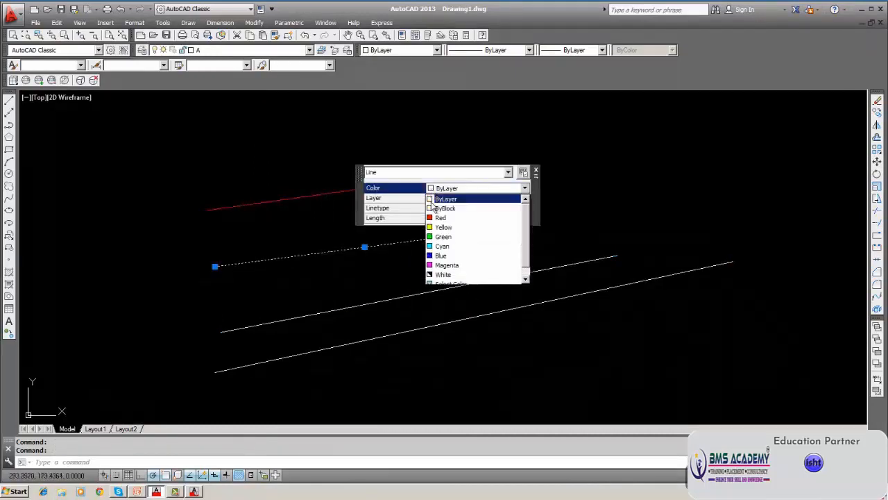
left_click(442, 237)
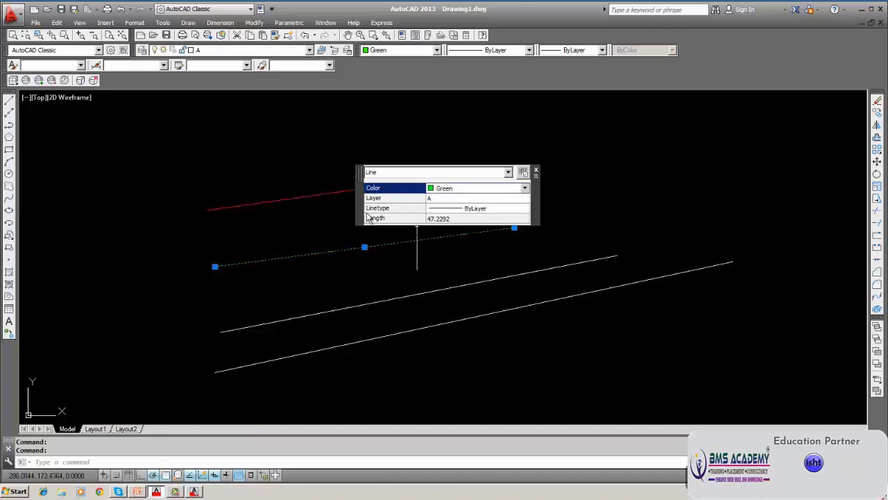
left_click(536, 170)
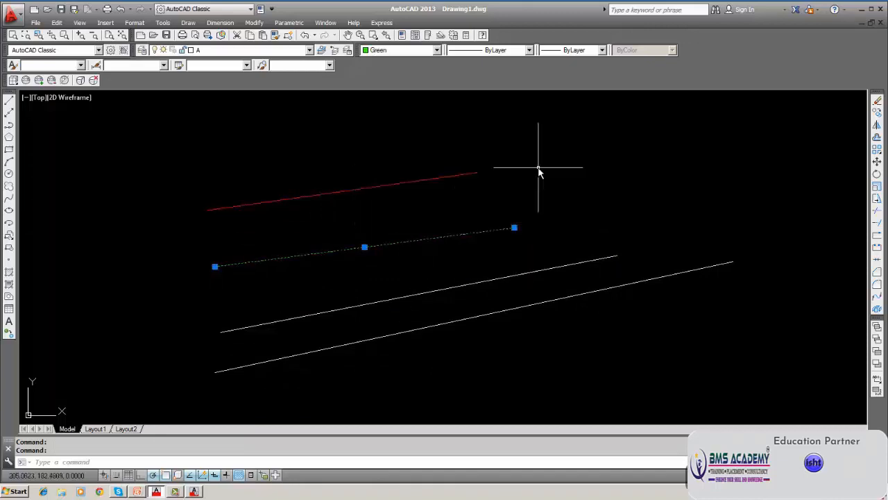
right_click(514, 168)
key("Escape")
key("Escape")
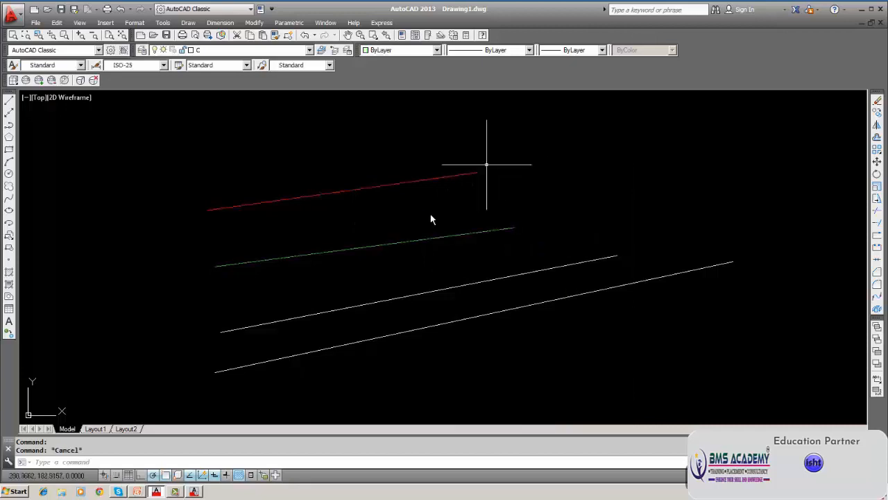
Step: Set layer C's color to blue in the Layer Properties Manager and close the manager
left_click(360, 306)
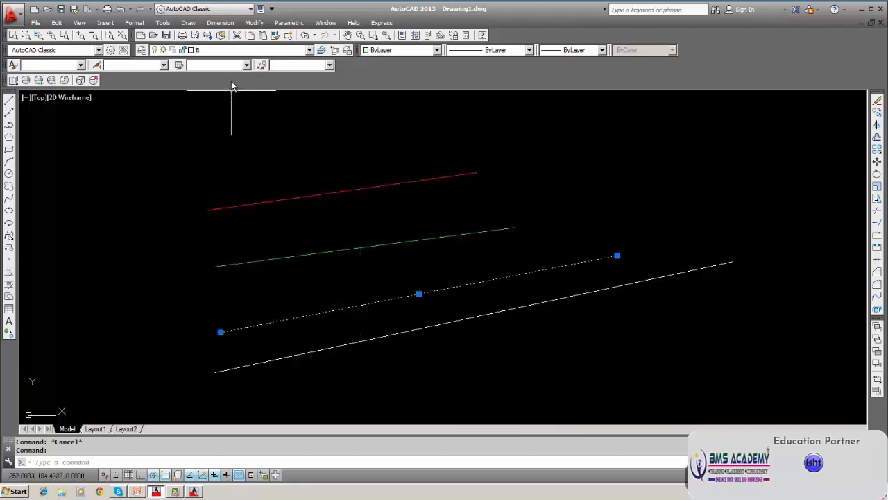
left_click(140, 51)
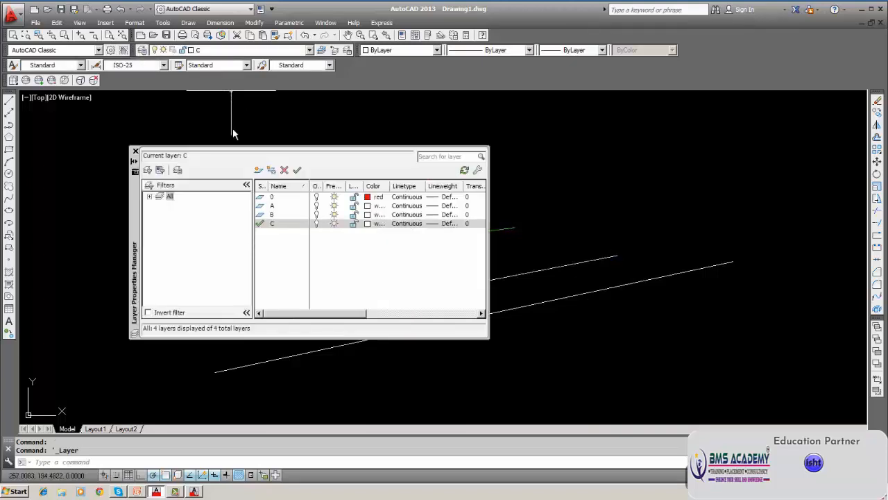
double_click(368, 224)
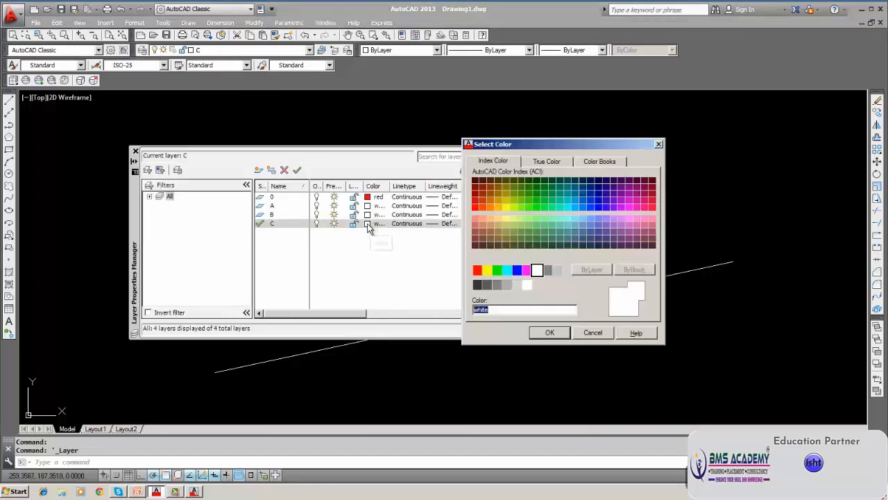
left_click(518, 270)
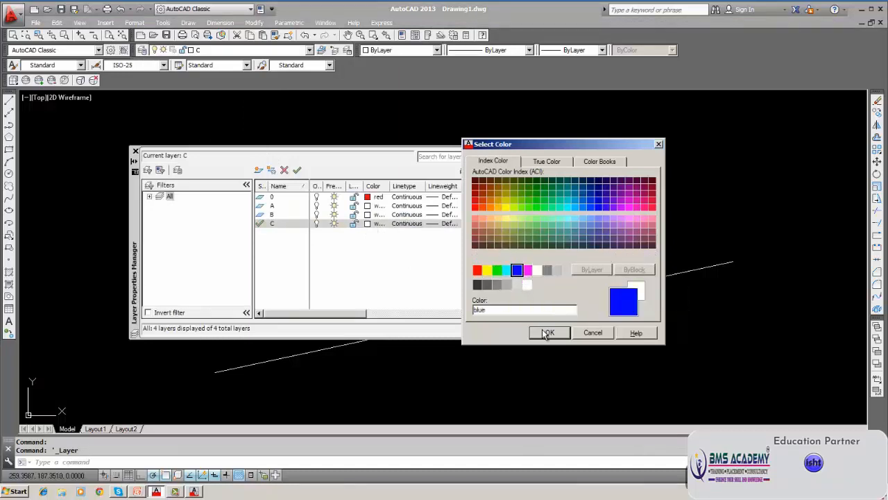
left_click(550, 332)
left_click(553, 334)
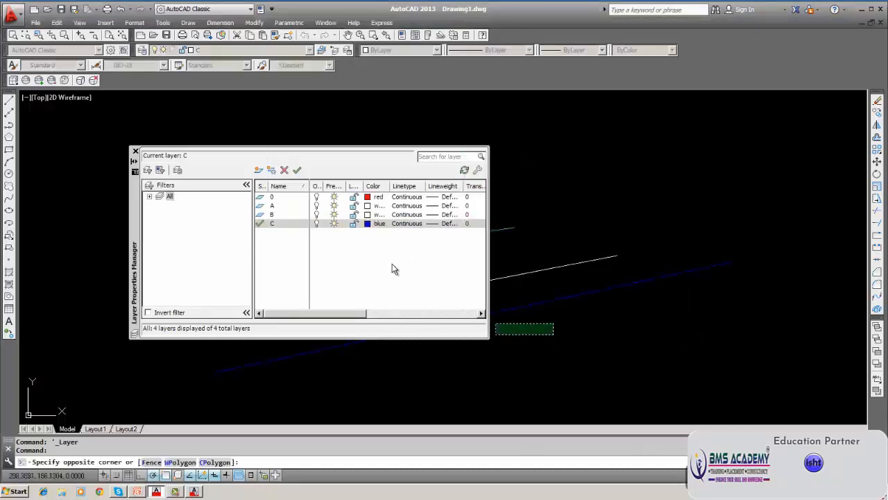
key("Escape")
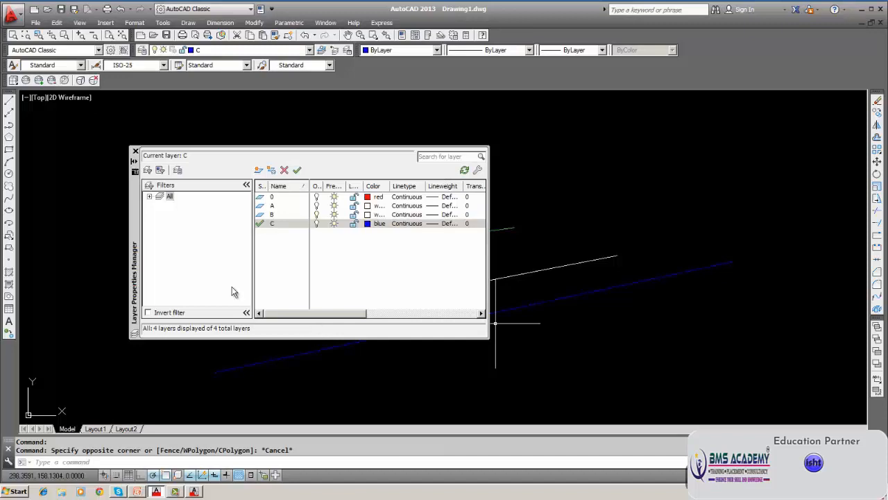
left_click(134, 152)
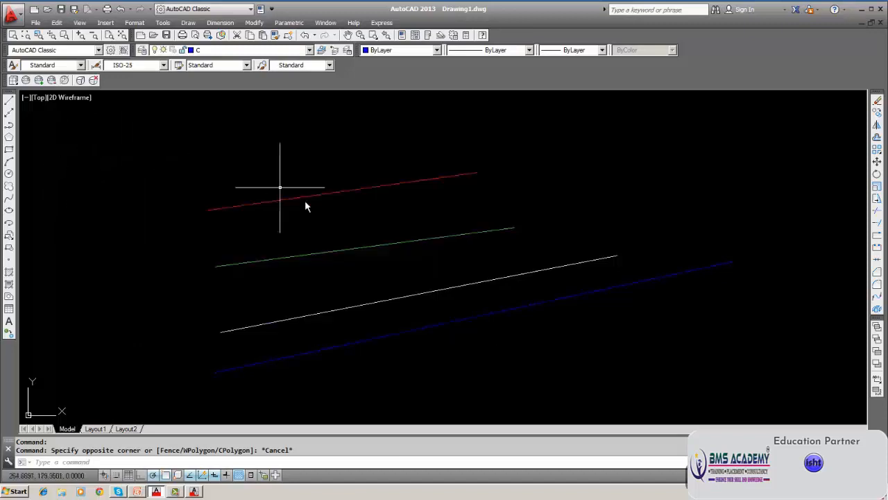
Step: Override the color of the third line from the top with Cyan in its quick properties and deselect it
left_click(313, 314)
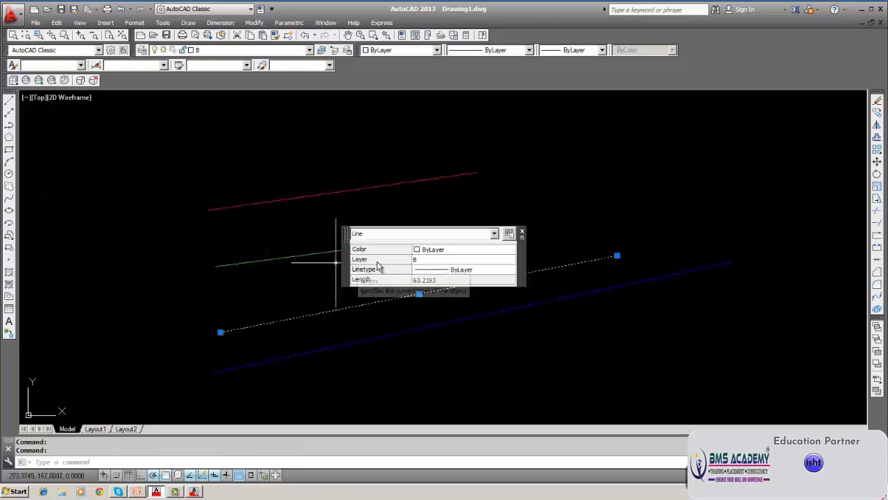
left_click(419, 251)
left_click(420, 250)
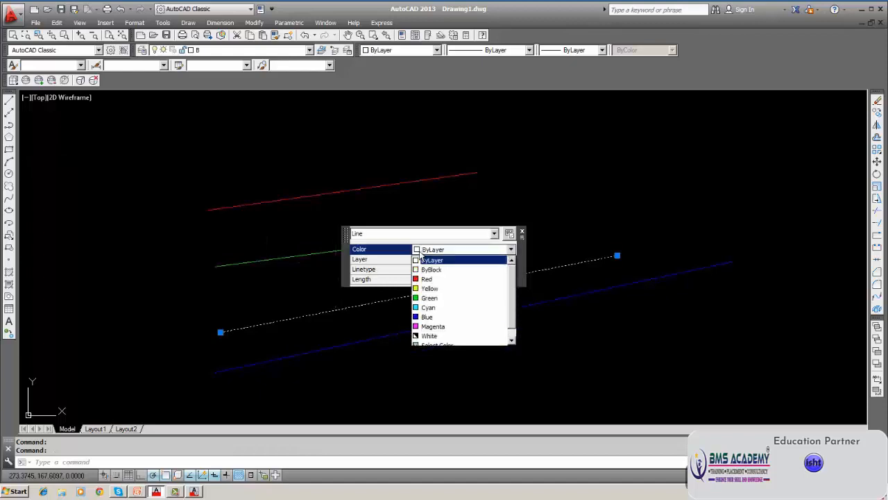
left_click(428, 308)
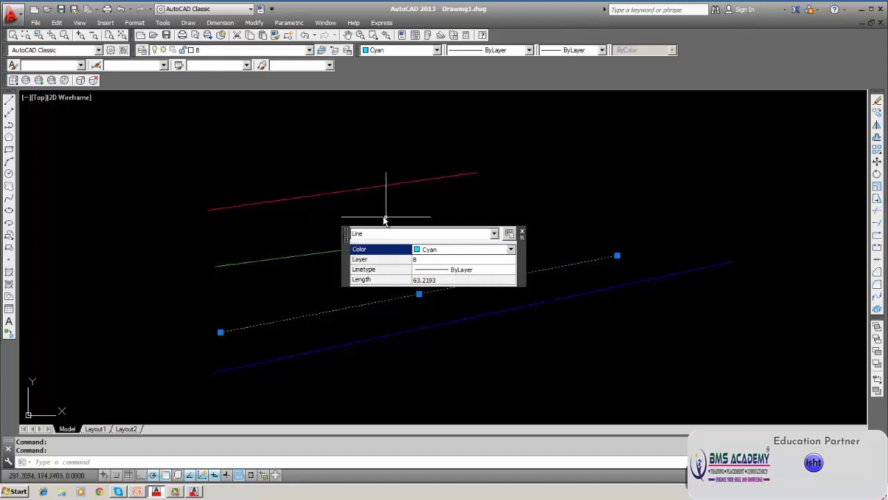
left_click(523, 233)
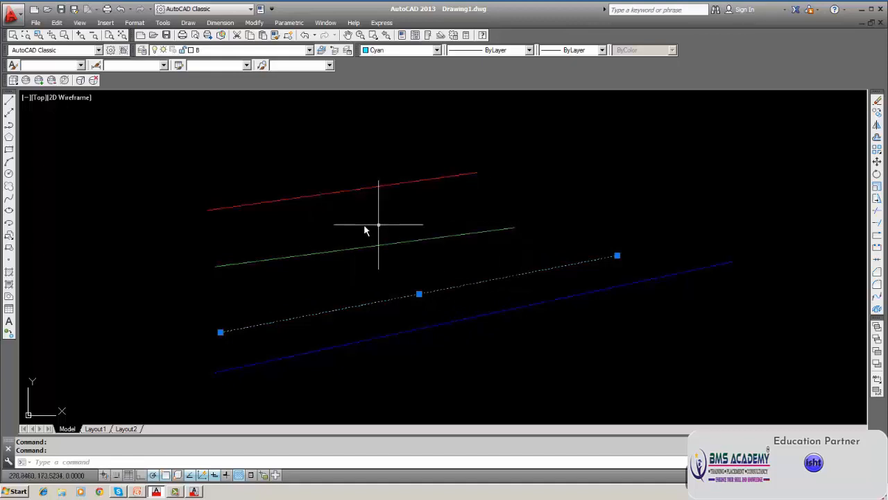
key("Escape")
key("Escape")
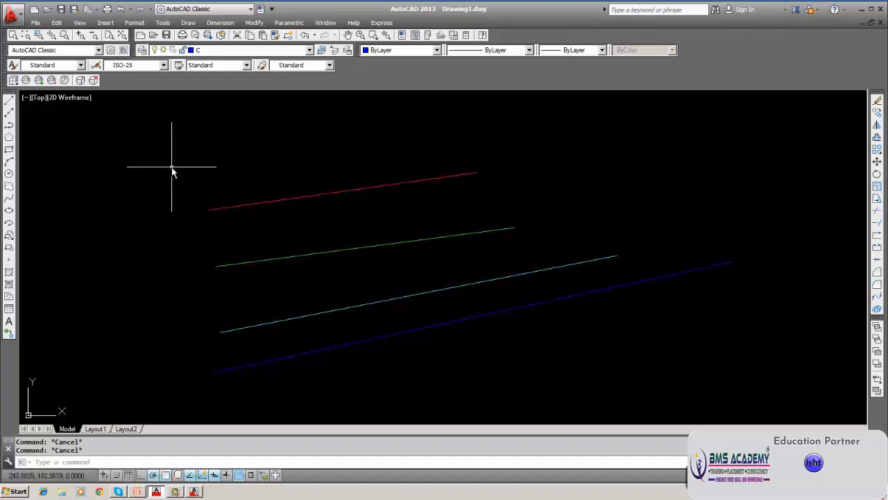
Step: Set layer 0's color to white in the Layer Properties Manager, close the manager and clear the selection
left_click(234, 208)
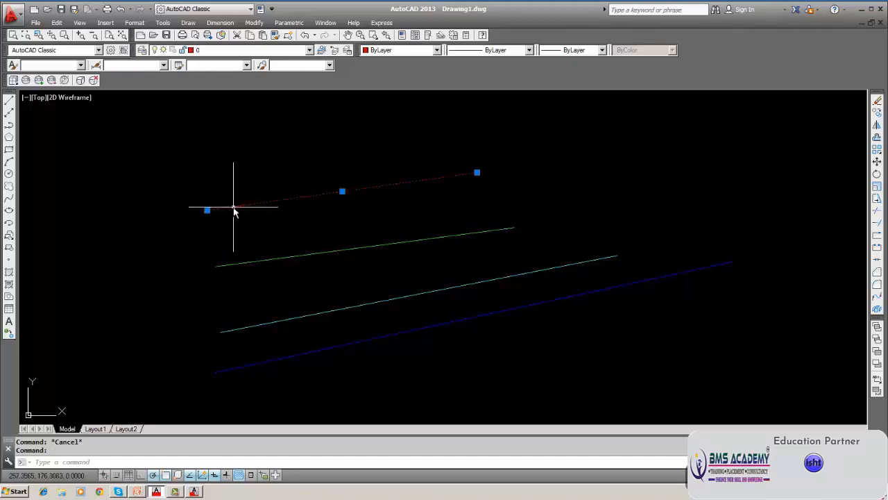
left_click(310, 54)
left_click(288, 67)
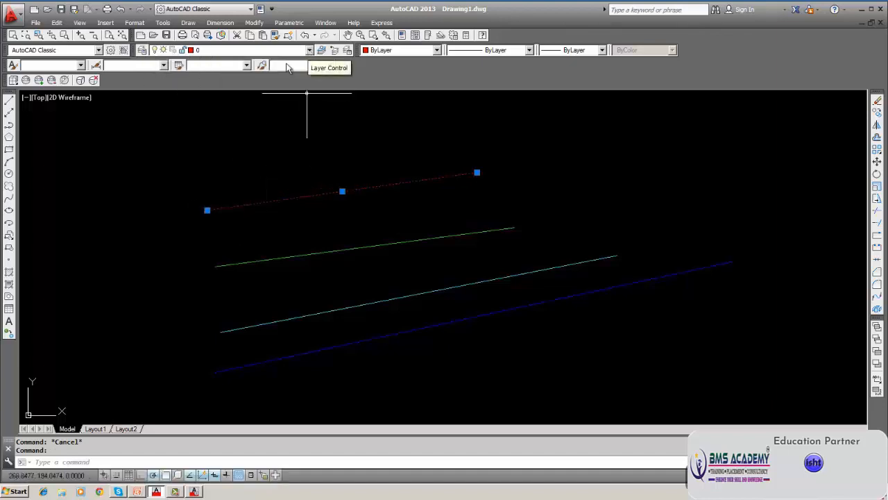
left_click(142, 50)
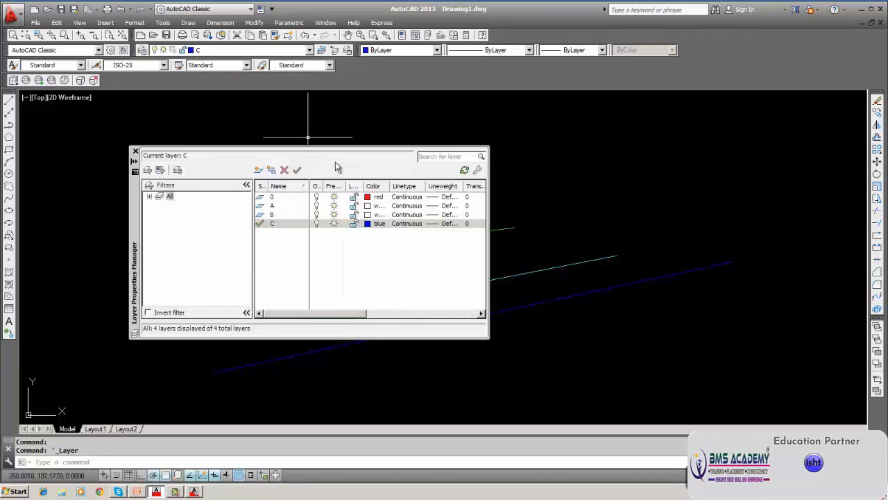
left_click(371, 200)
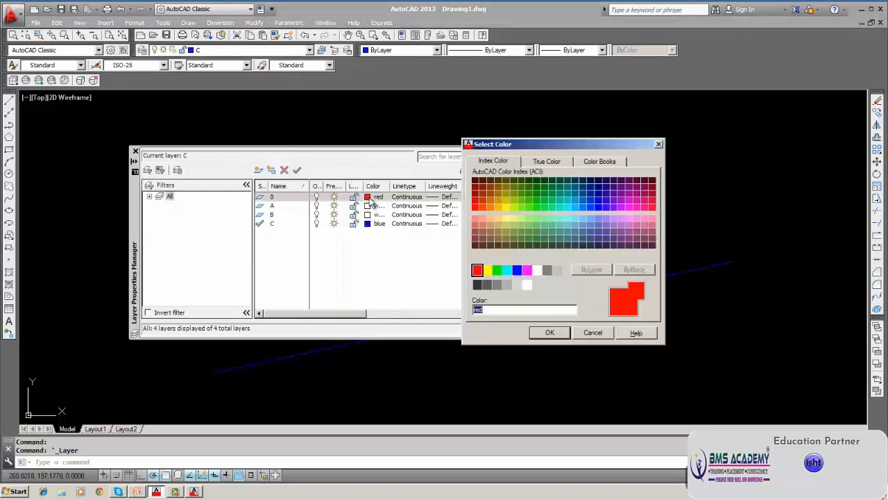
left_click(537, 270)
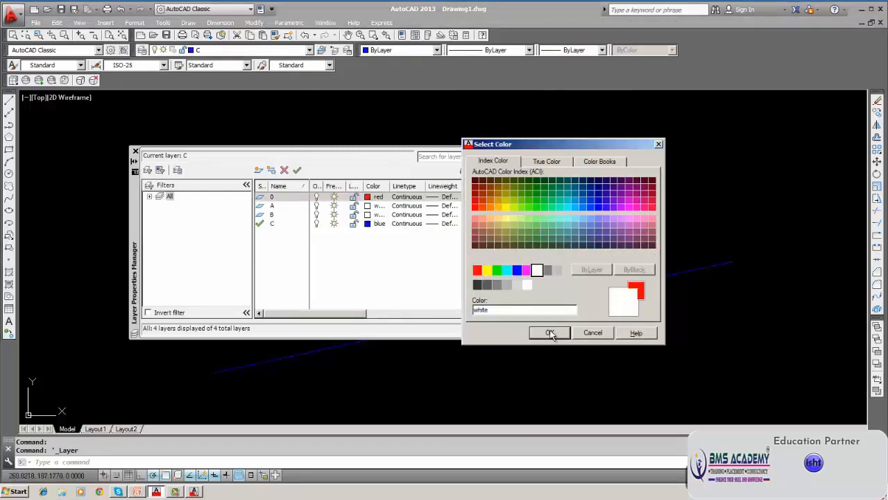
left_click(549, 332)
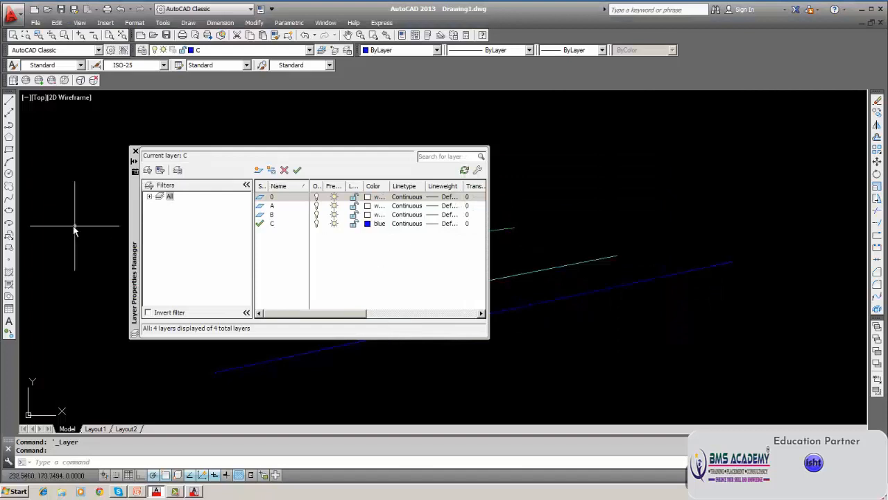
left_click(135, 151)
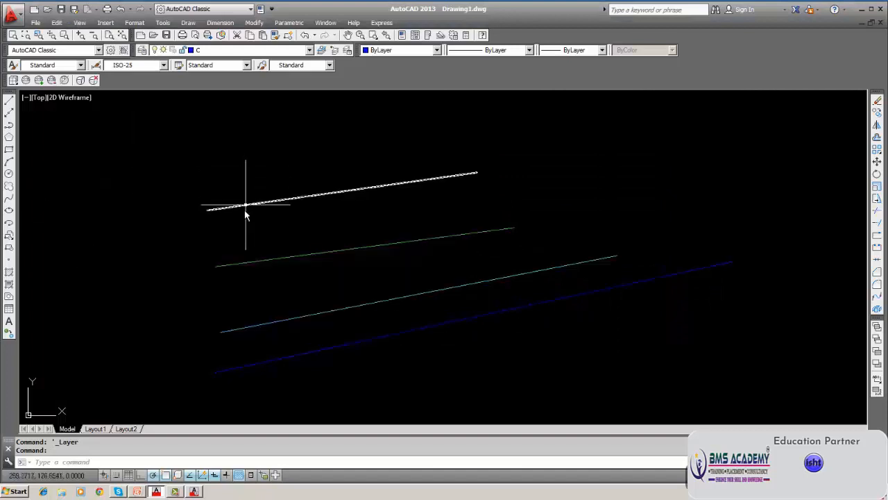
key("Escape")
Step: Lock layer A
mouse_move(243, 261)
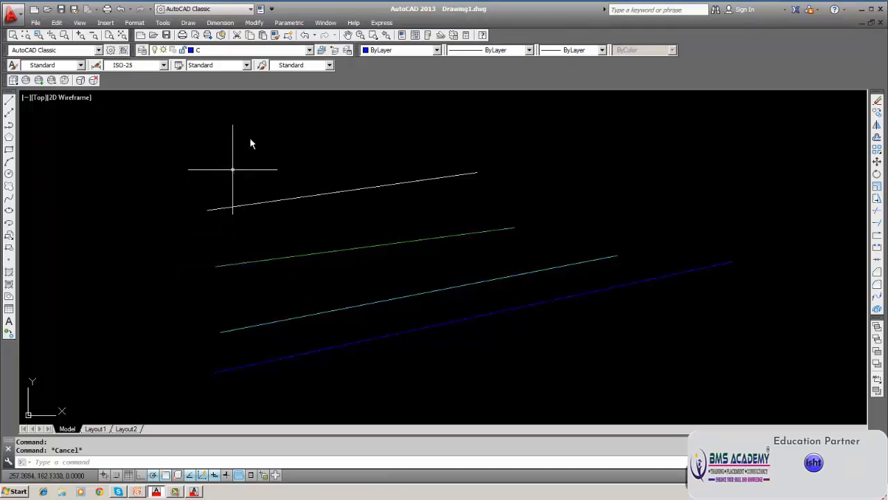
left_click(309, 53)
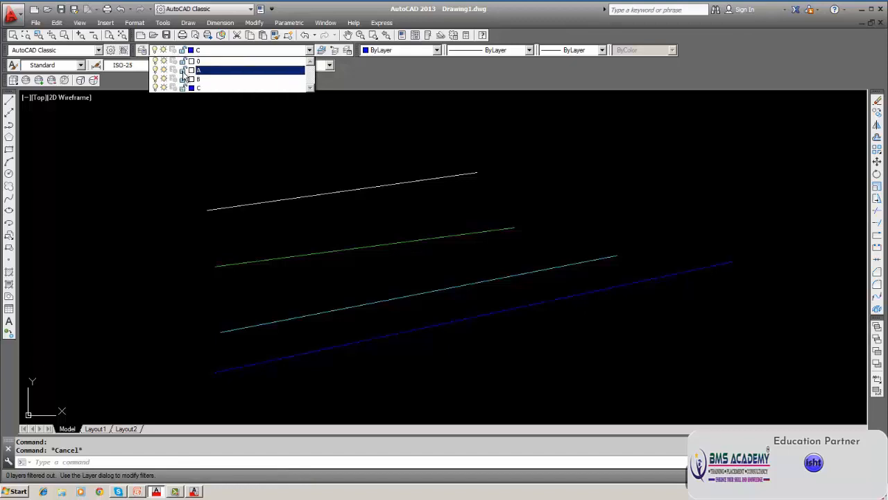
left_click(212, 123)
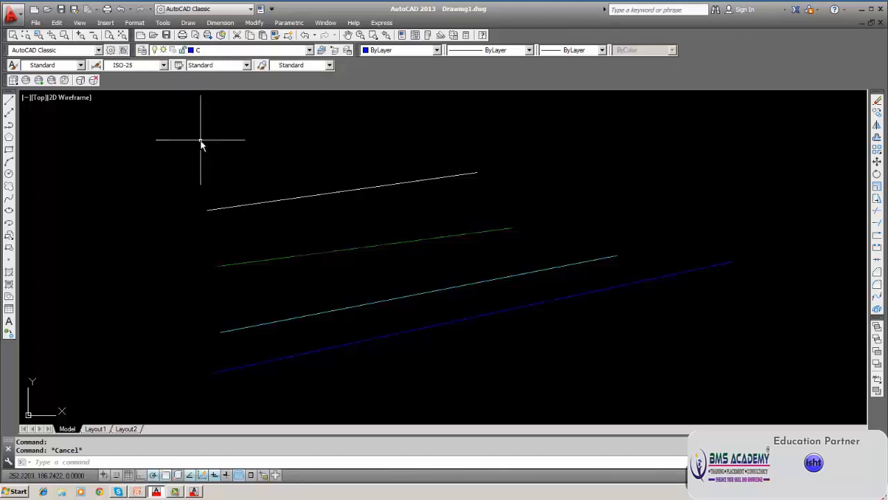
left_click(310, 51)
key("Escape")
key("Escape")
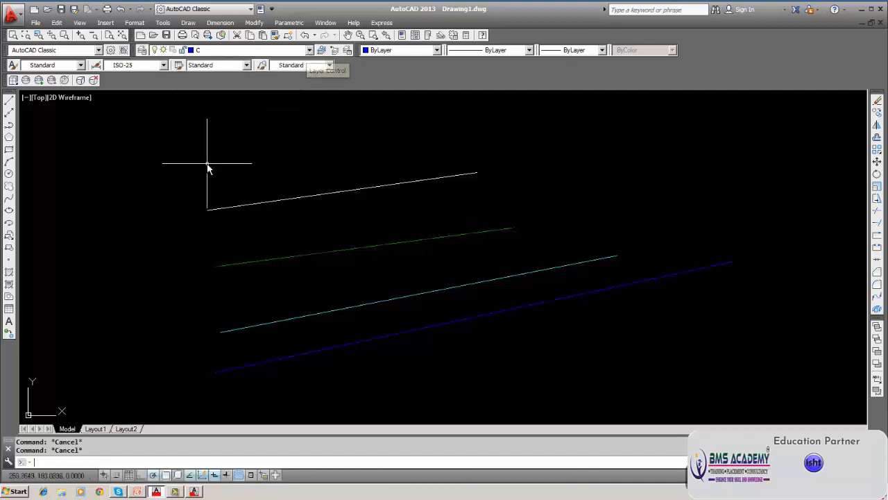
Step: Test selecting the second line from the top on locked layer A, check its properties and clear the selection
left_click(260, 261)
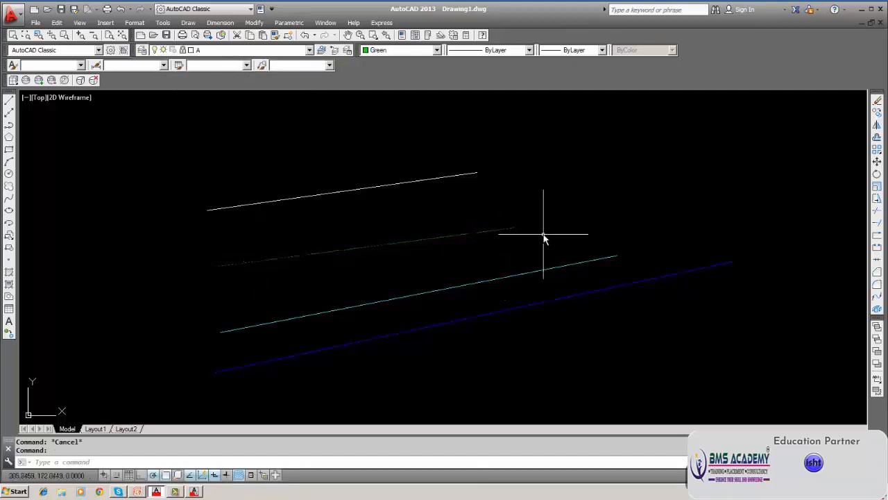
left_click(639, 203)
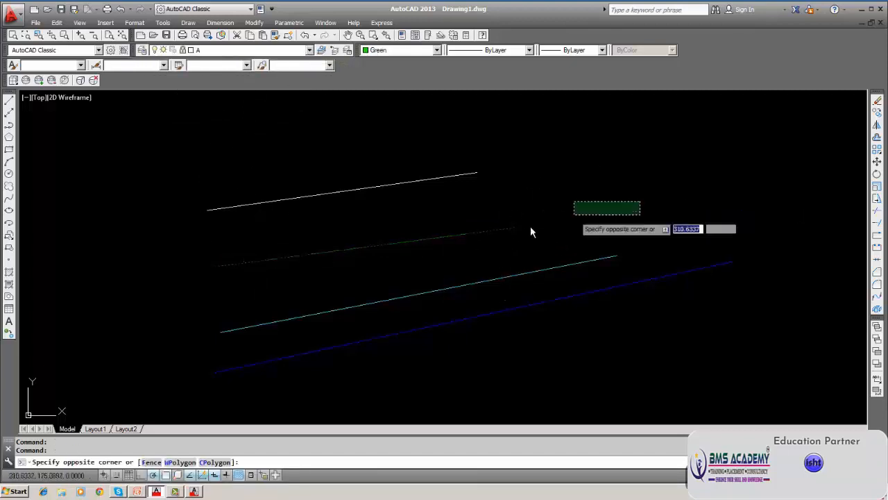
key("Escape")
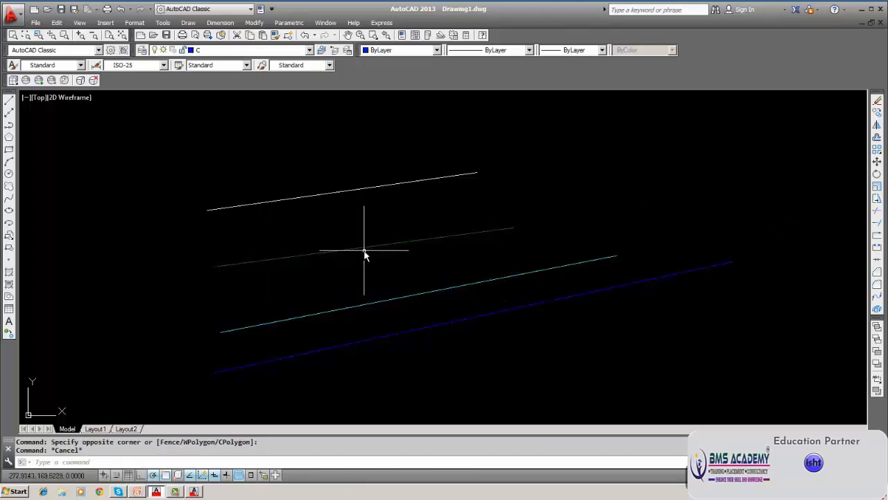
mouse_move(365, 255)
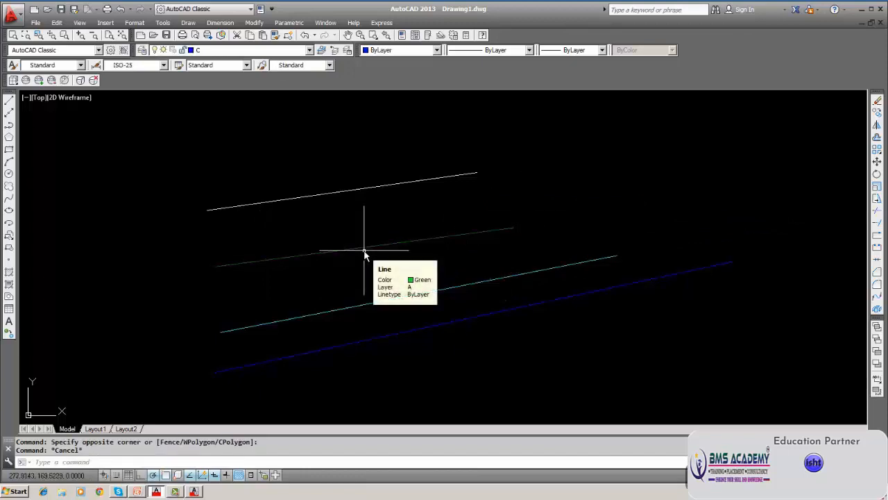
left_click(307, 254)
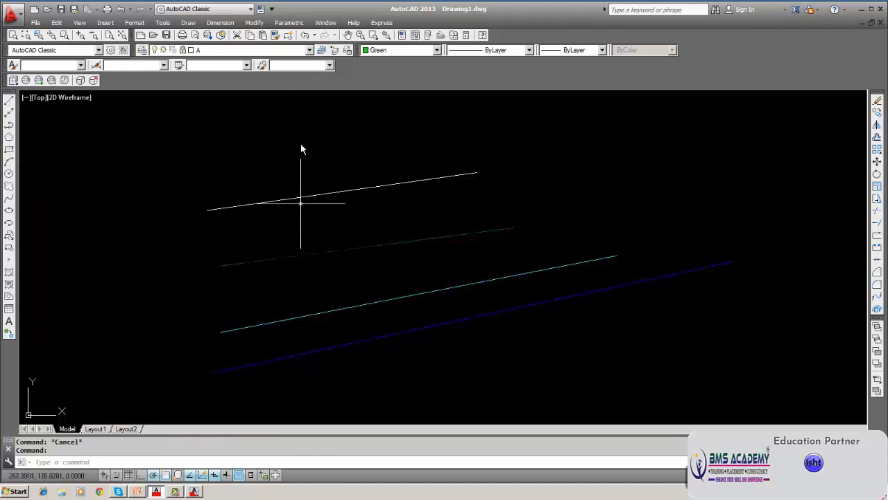
key("Escape")
Step: Make layer A current and draw a slightly rising line about 41.5 units long above the topmost line
left_click(308, 51)
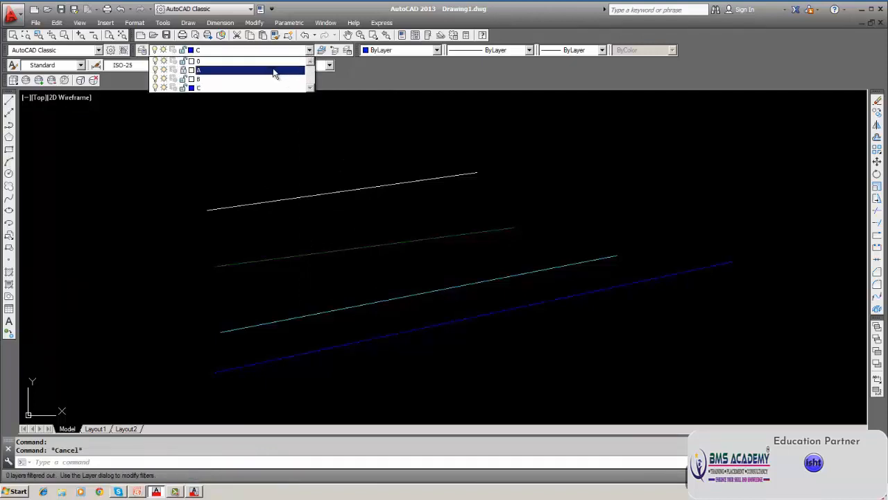
left_click(250, 70)
left_click(9, 100)
left_click(142, 159)
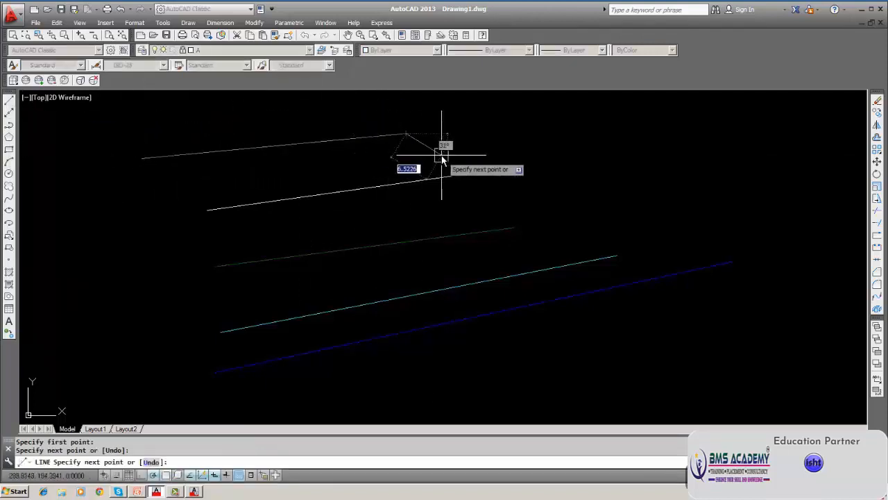
key("Escape")
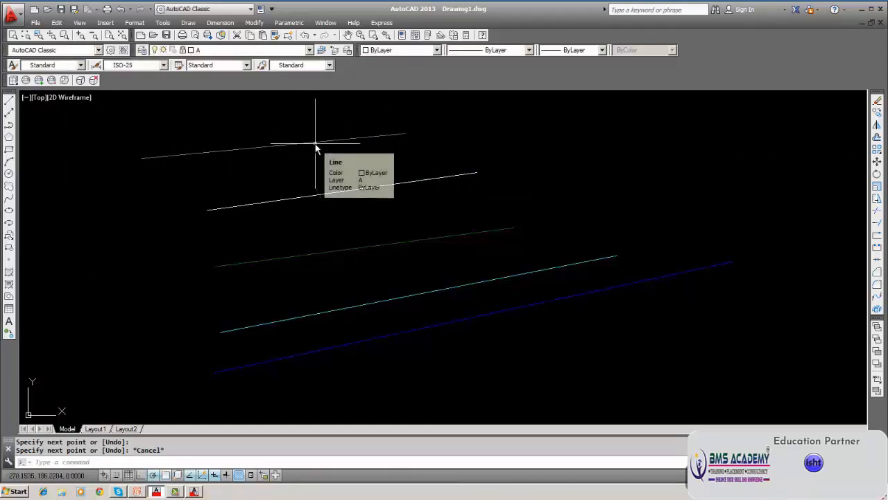
Step: Check the new topmost line's color and layer in its quick properties and clear the selection
left_click(316, 144)
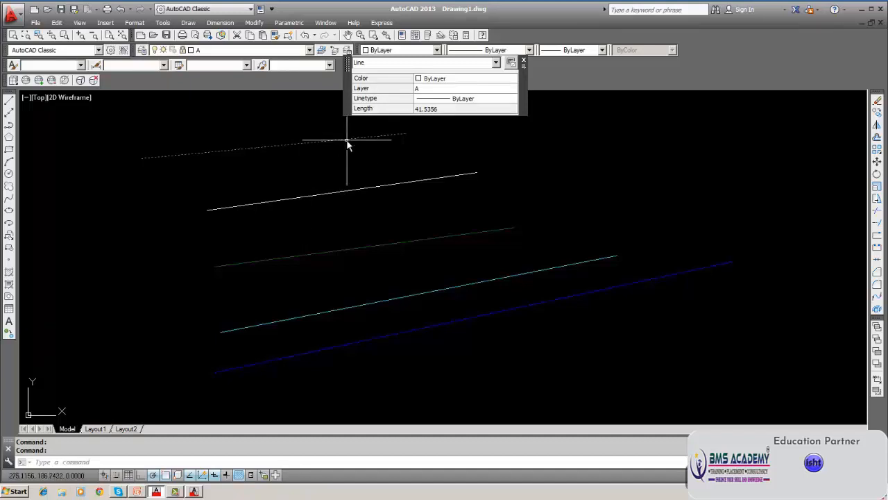
left_click(420, 82)
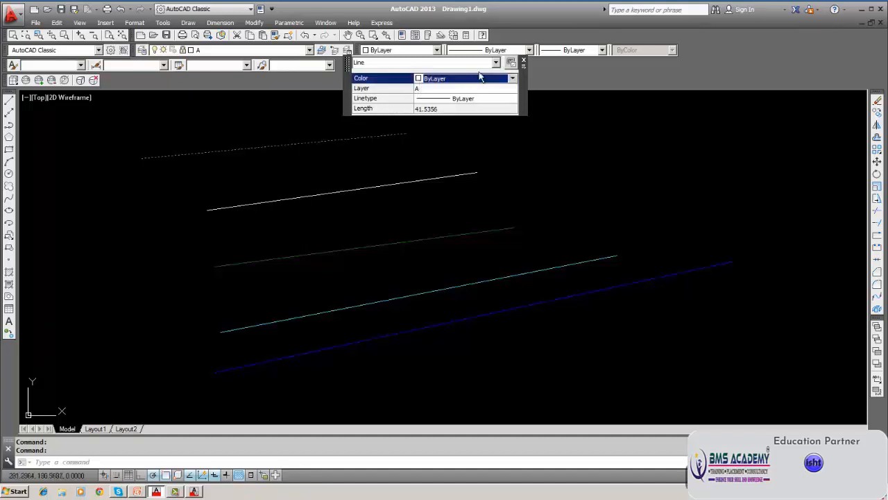
key("Escape")
key("Escape")
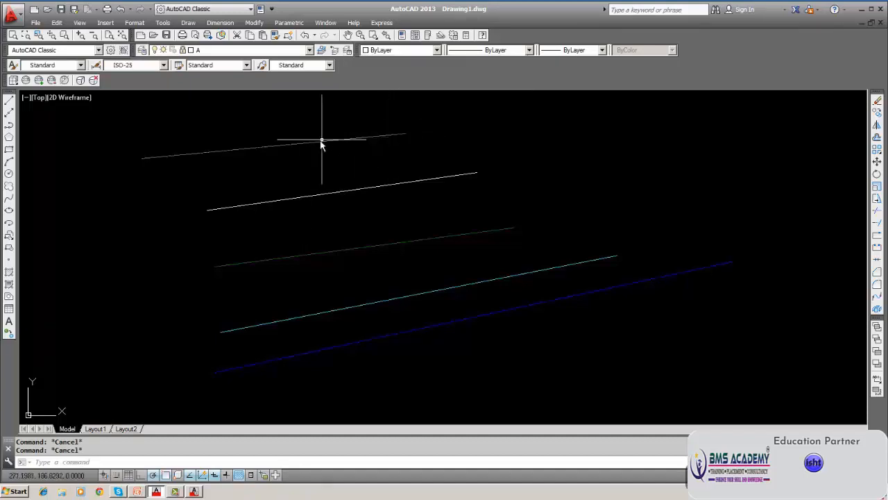
left_click(319, 143)
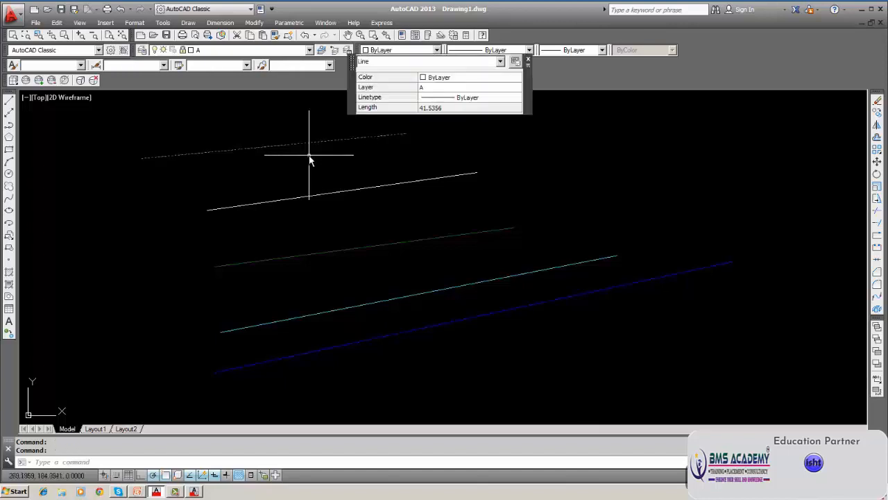
key("Escape")
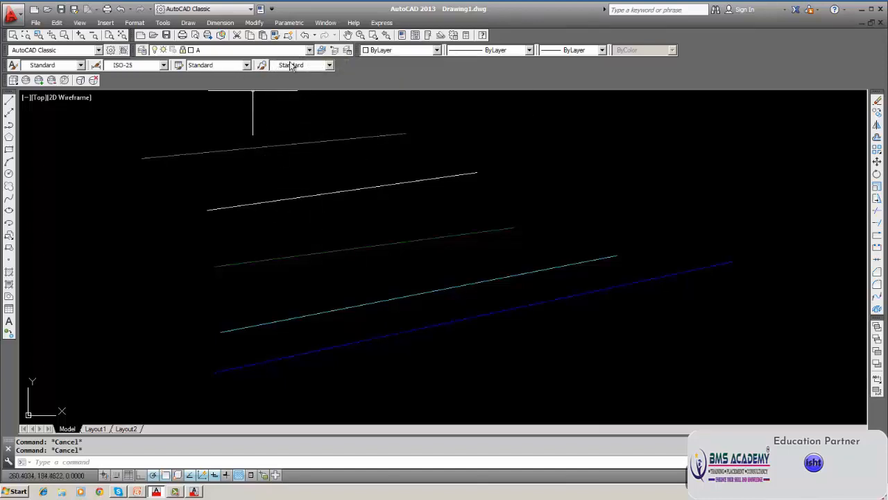
Step: Unlock layer A and make layer 0 current
left_click(310, 50)
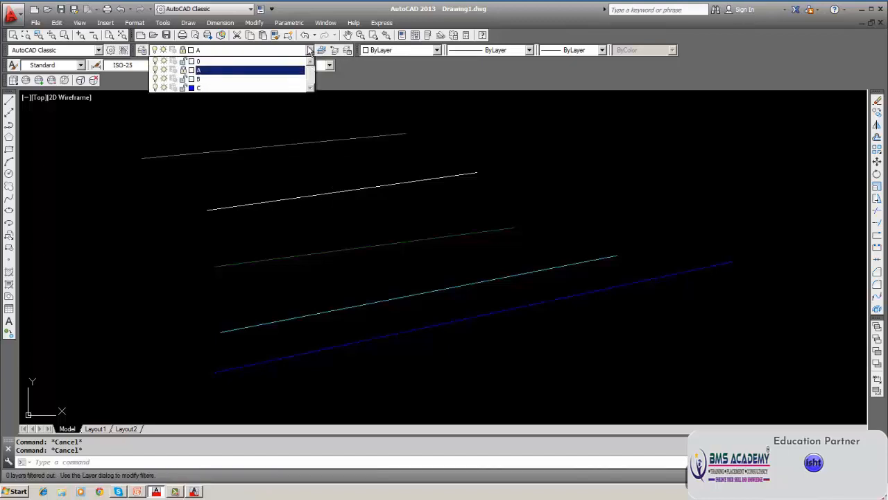
left_click(200, 61)
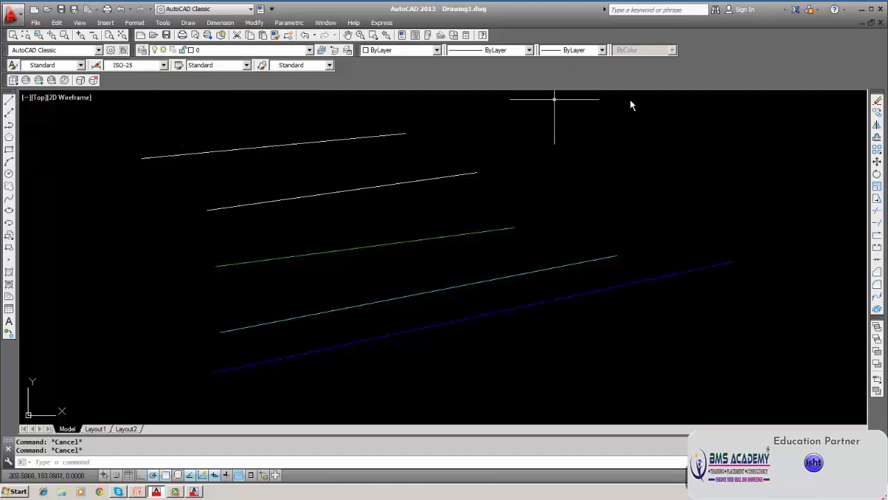
Step: Erase the topmost line
left_click(877, 101)
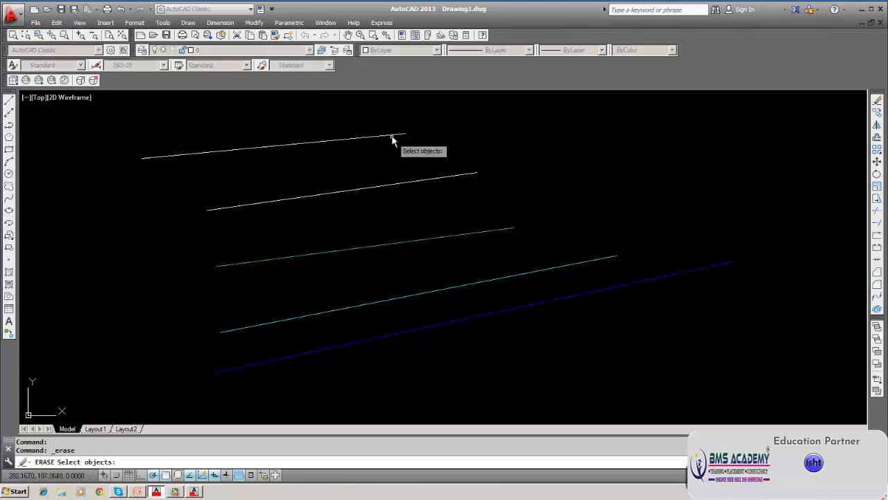
left_click(391, 135)
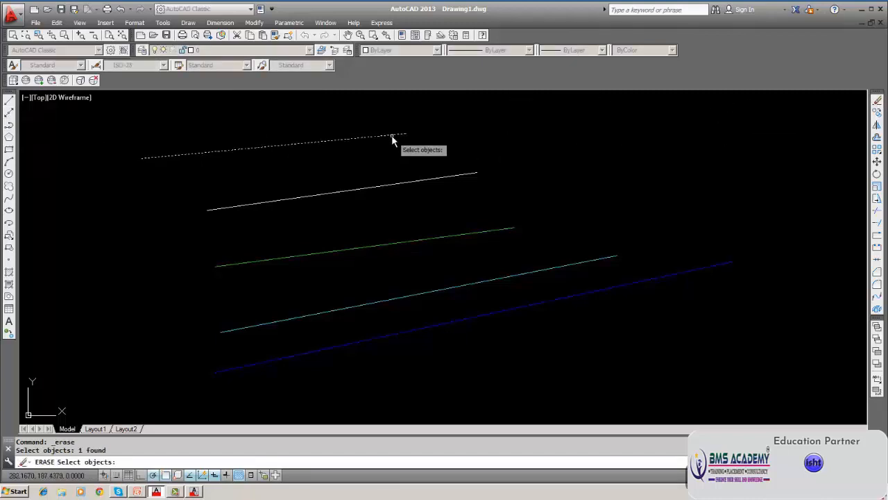
key("Return")
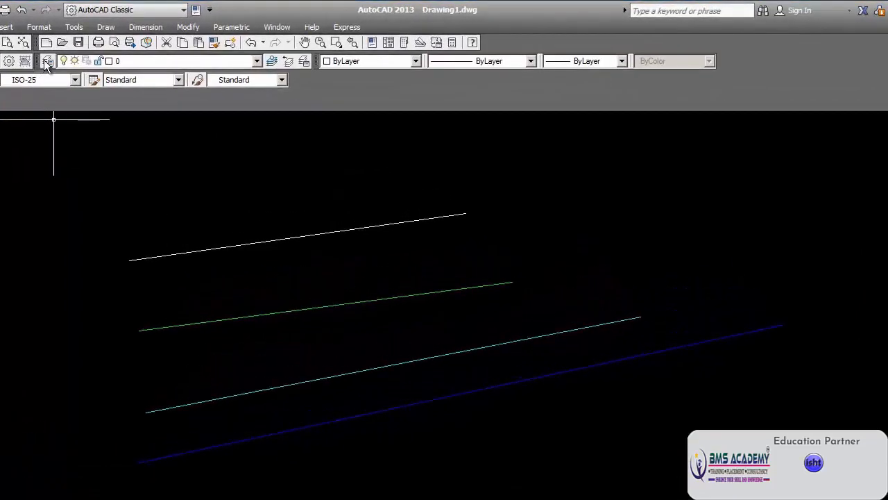
Step: Review the linetypes loaded in the drawing from the layer settings, cancel the linetype choice and close the layer settings
left_click(47, 62)
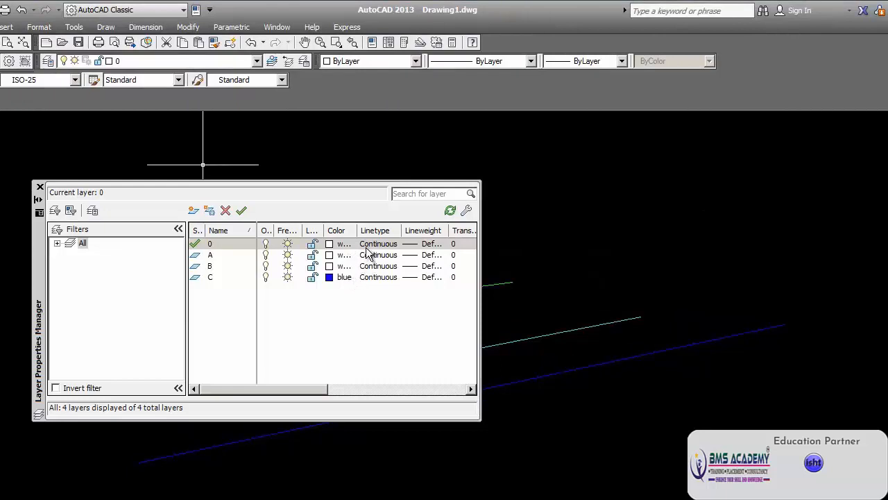
left_click(372, 254)
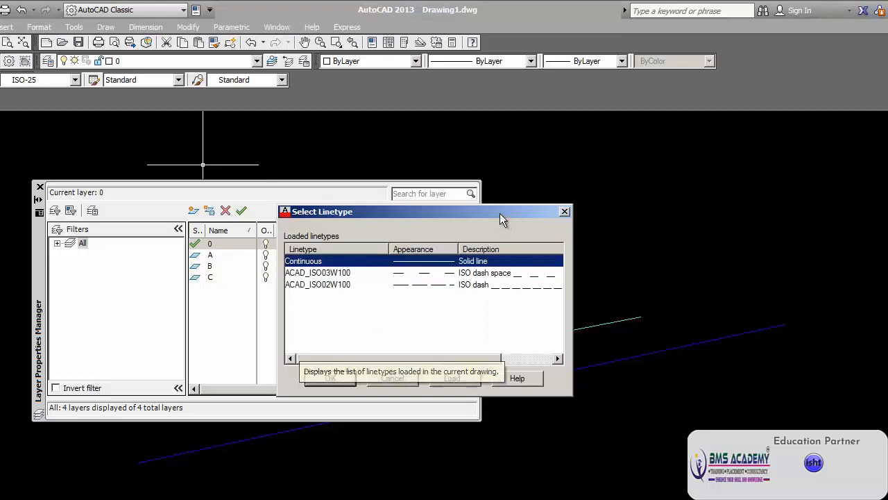
left_click_drag(499, 213, 248, 289)
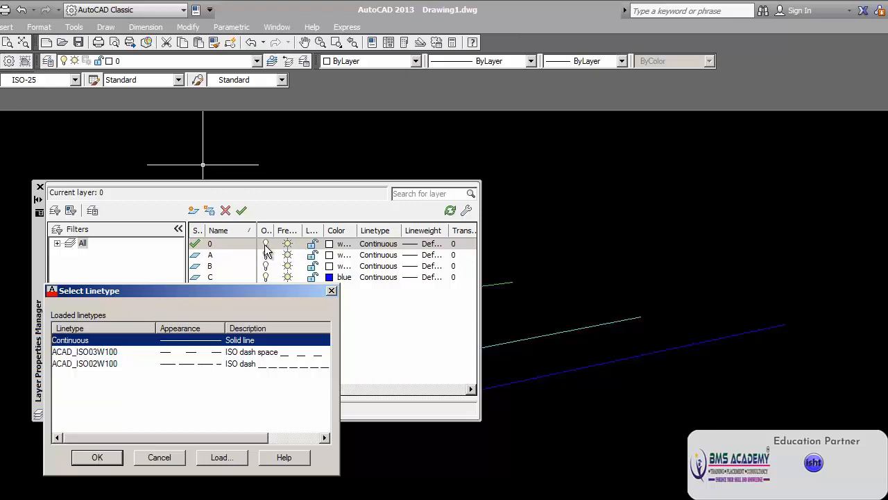
left_click(159, 458)
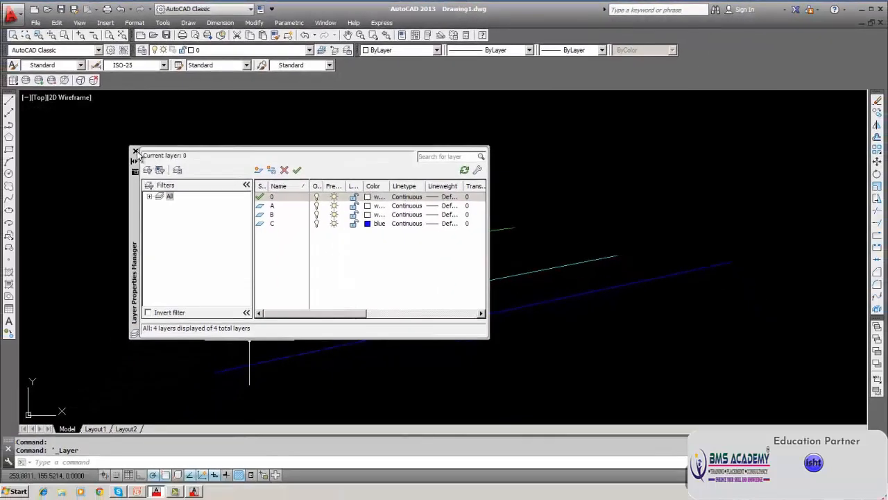
double_click(116, 158)
left_click(302, 167)
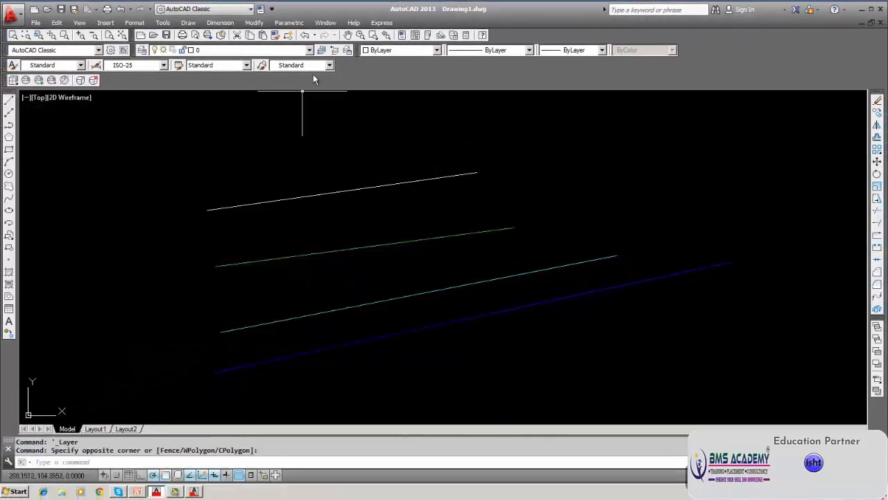
Step: Make layer A current, turn off layer 0 and erase the three remaining lines with a window selection
left_click(310, 50)
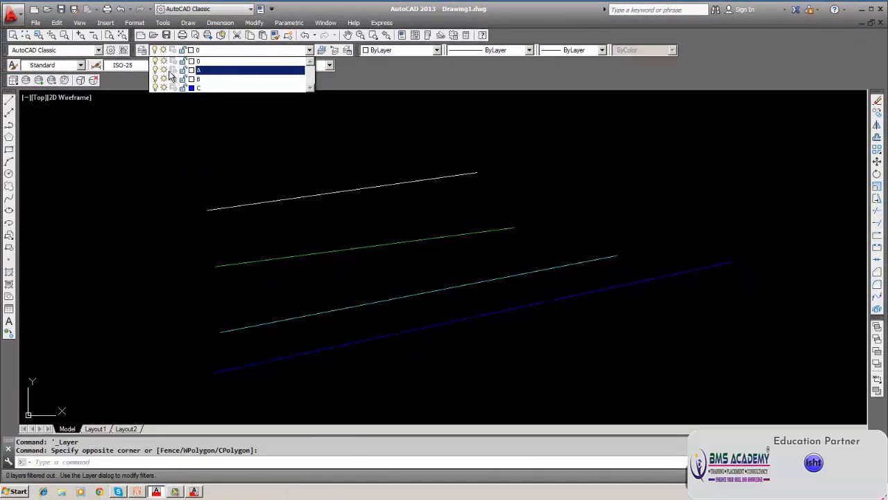
left_click(213, 71)
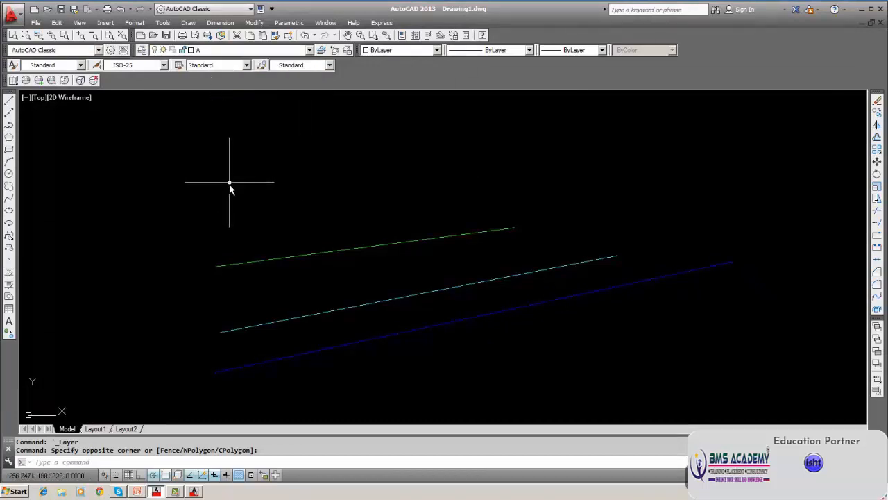
left_click(877, 102)
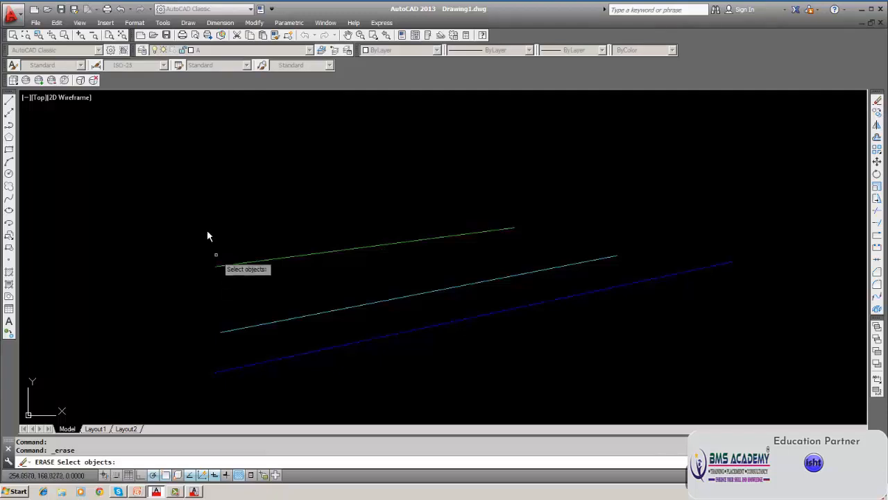
type("w")
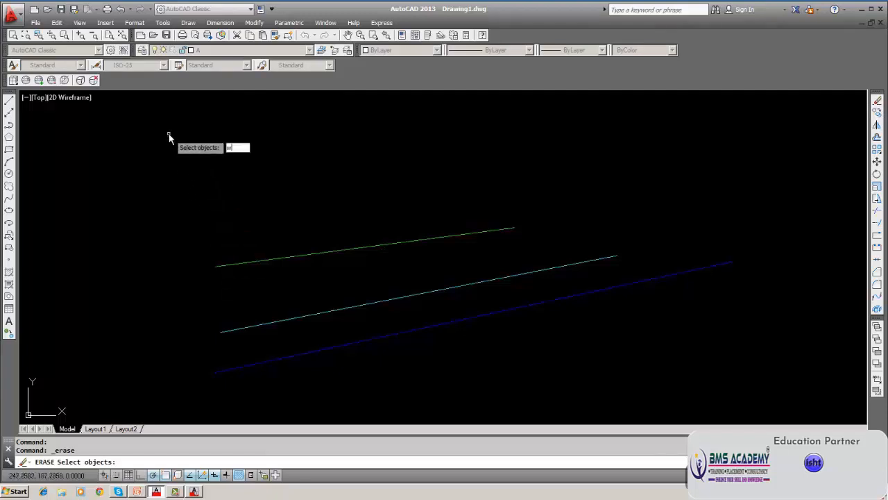
key("Return")
left_click(168, 133)
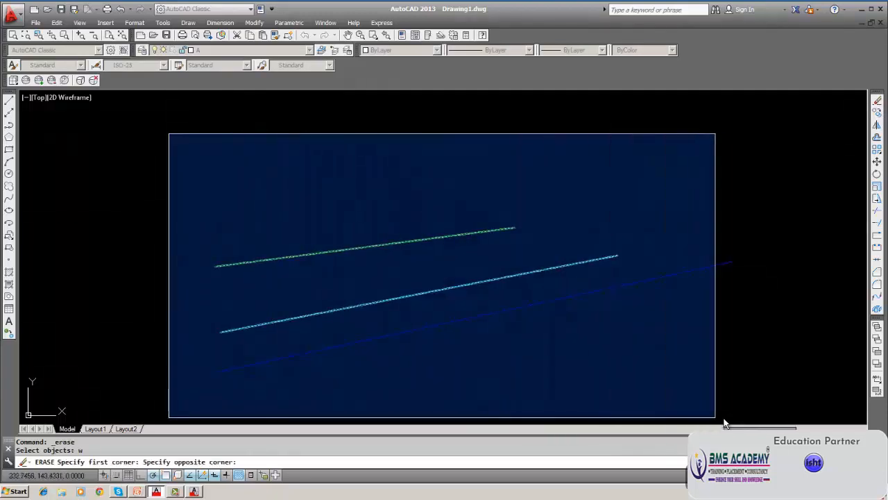
left_click(766, 413)
key("Return")
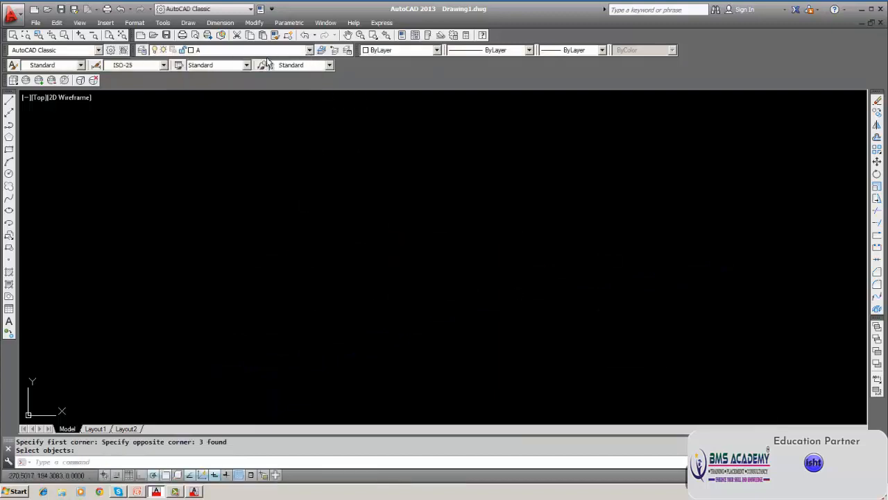
Step: Turn layer 0 back on as the current layer and undo the erasure of the three lines
left_click(309, 52)
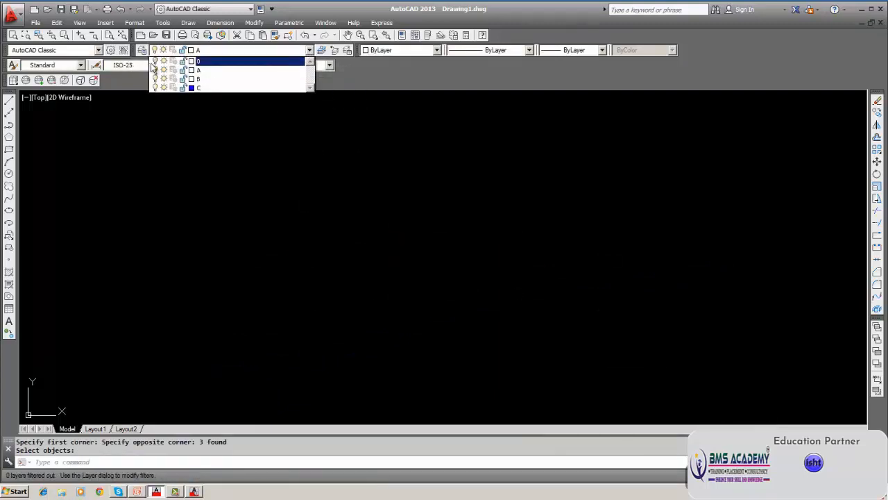
left_click(218, 62)
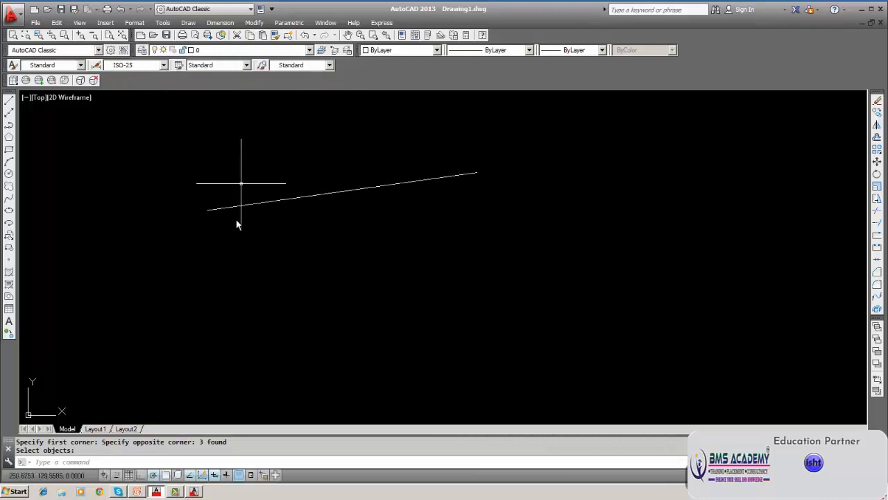
key("Escape")
type("u")
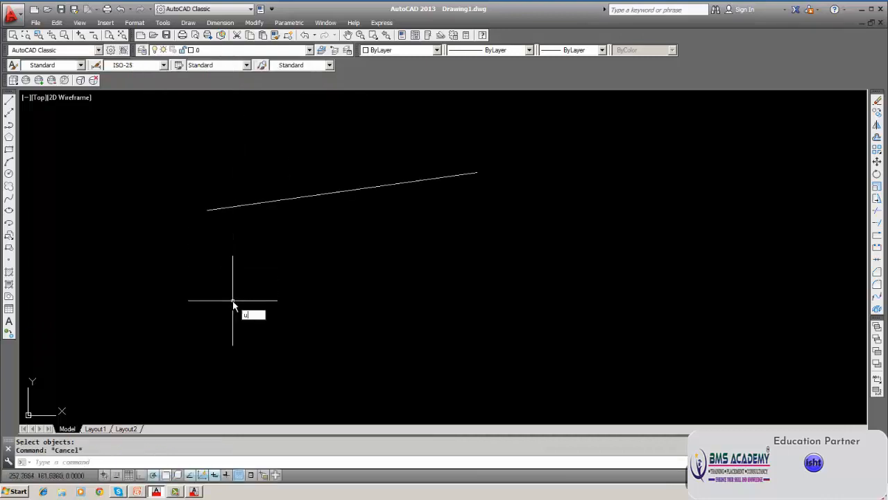
key("Return")
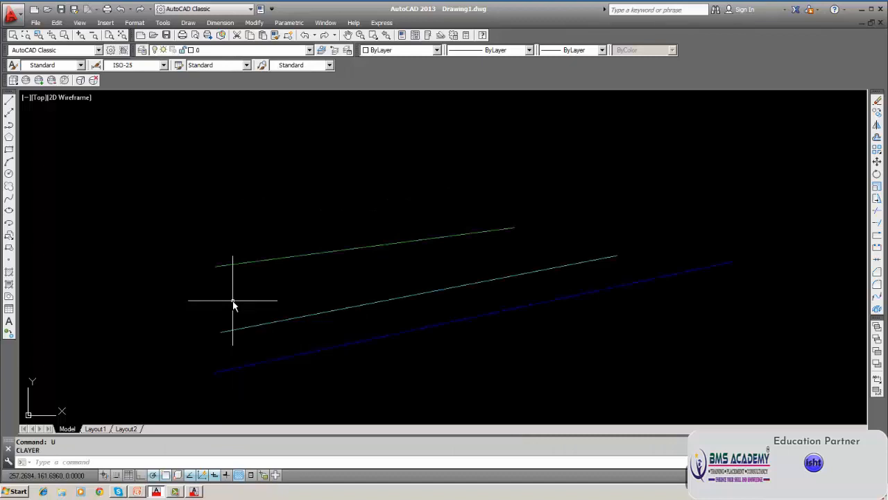
type("u")
key("Return")
key("Escape")
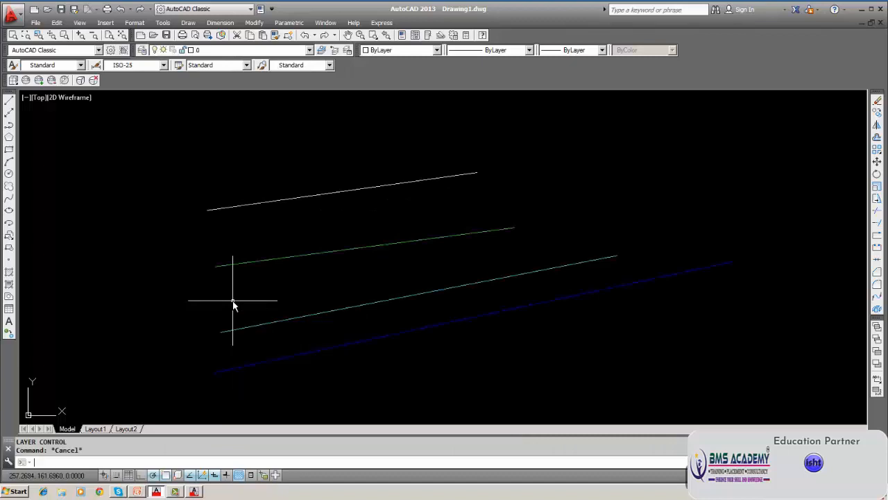
Step: Lock layer 0 and try to erase the topmost line on it
left_click(311, 52)
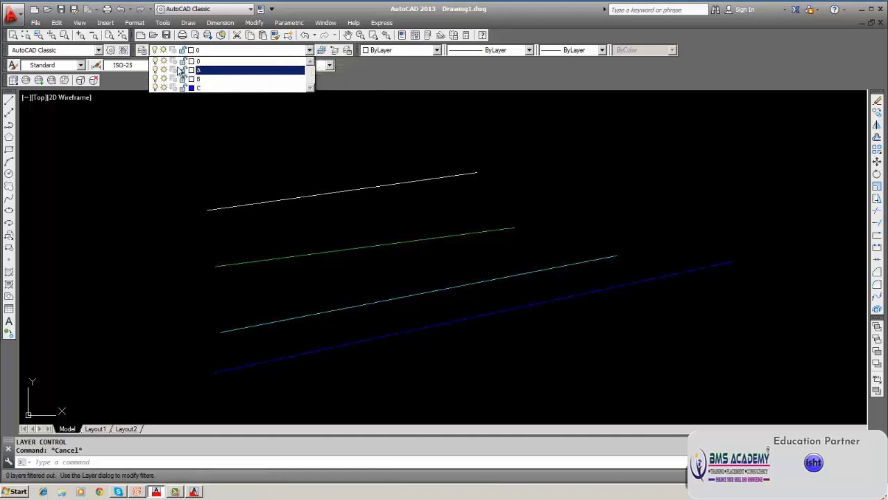
left_click(233, 61)
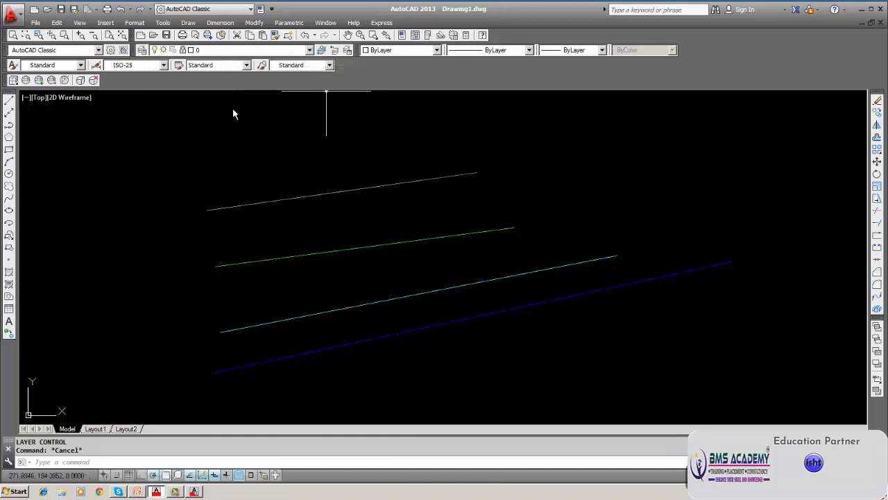
left_click(876, 101)
left_click(460, 174)
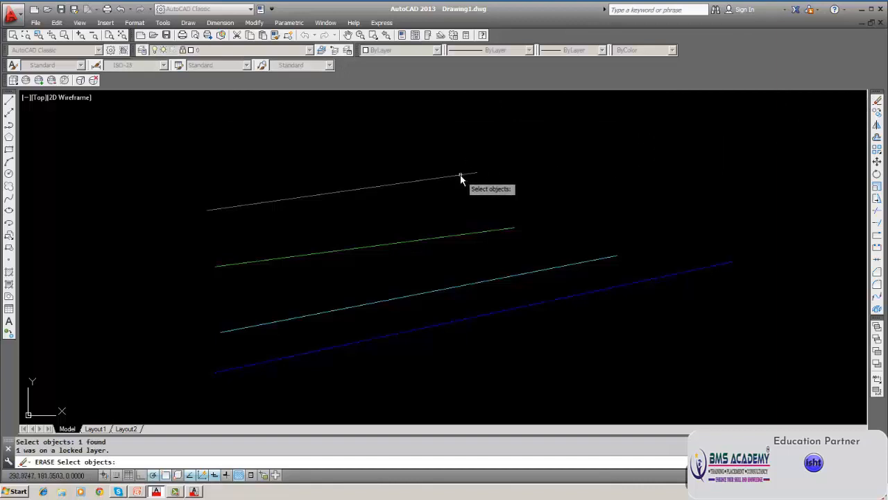
key("Escape")
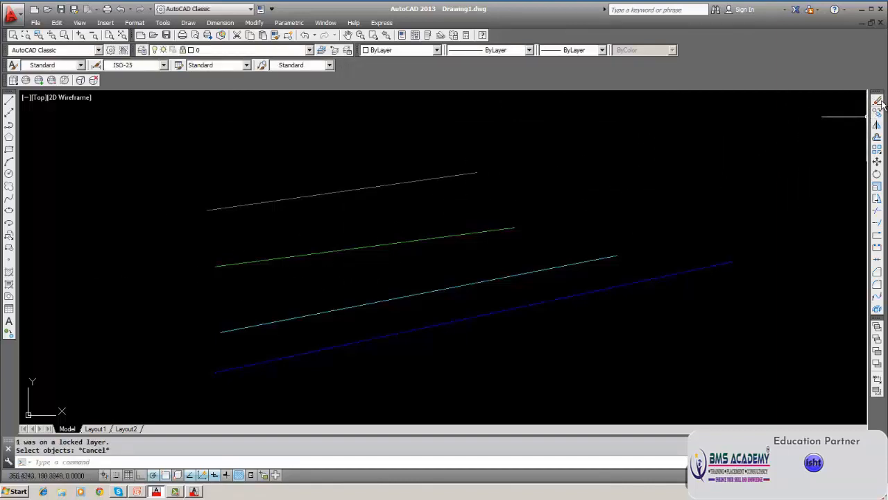
Step: Erase the green, cyan and blue lines with a window selection while layer 0 is locked
left_click(877, 101)
type("w")
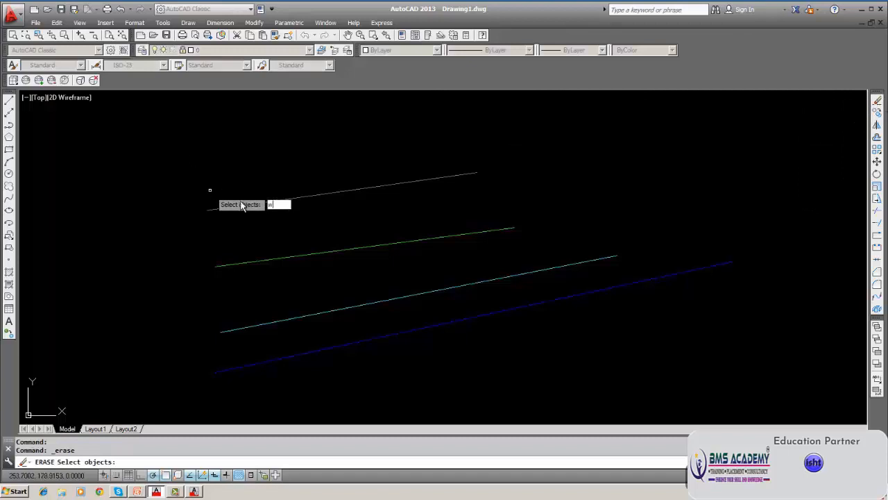
key("Return")
left_click(212, 166)
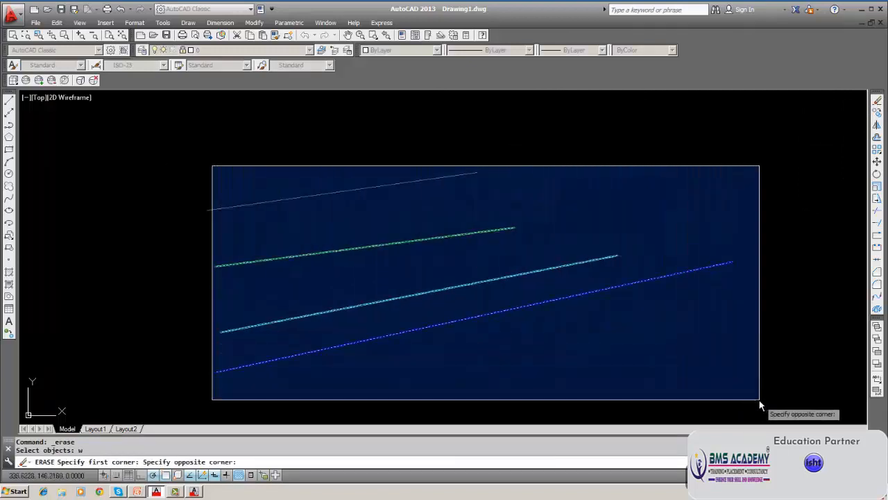
left_click(760, 405)
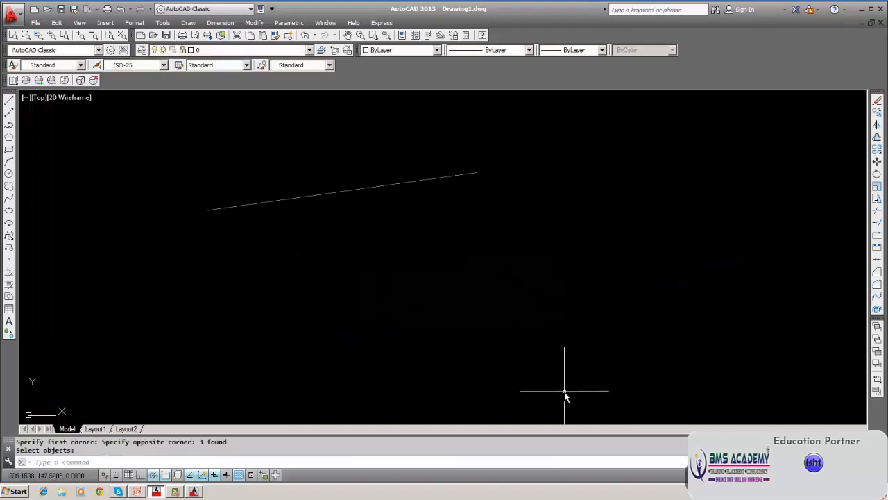
Step: Undo the erasure of the three lower lines and unlock layer 0
type("u")
key("Return")
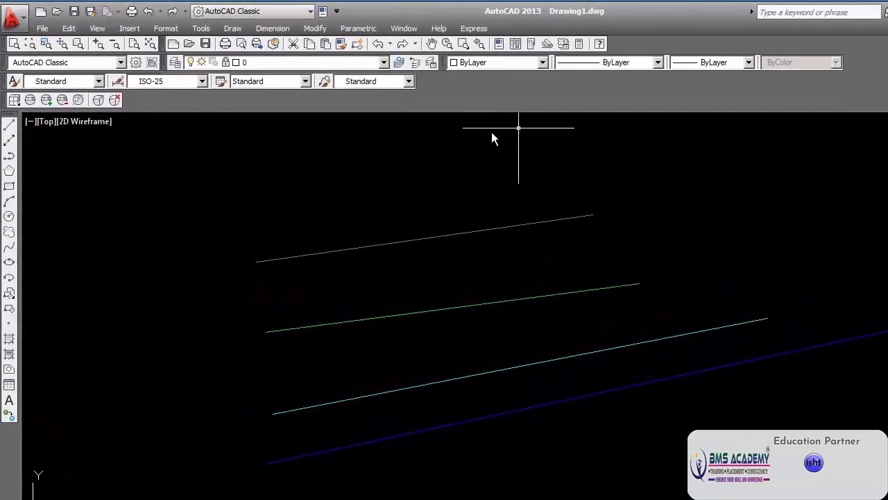
left_click(384, 63)
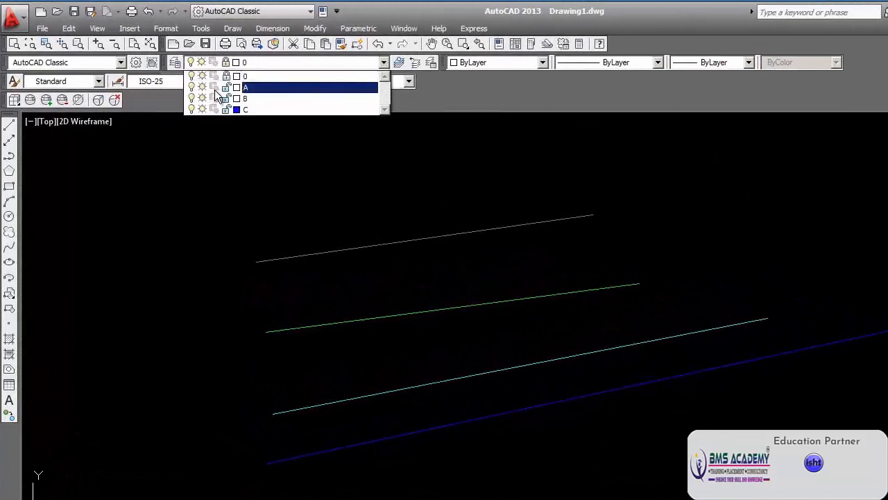
left_click(252, 76)
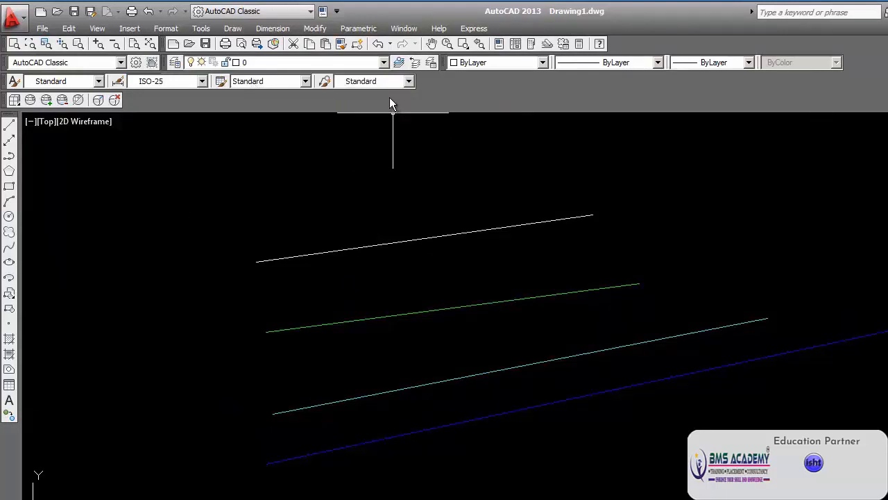
Step: Open the linetype choice for layer 0 and review the linetypes already loaded, including ACAD_ISO03W100
left_click(175, 62)
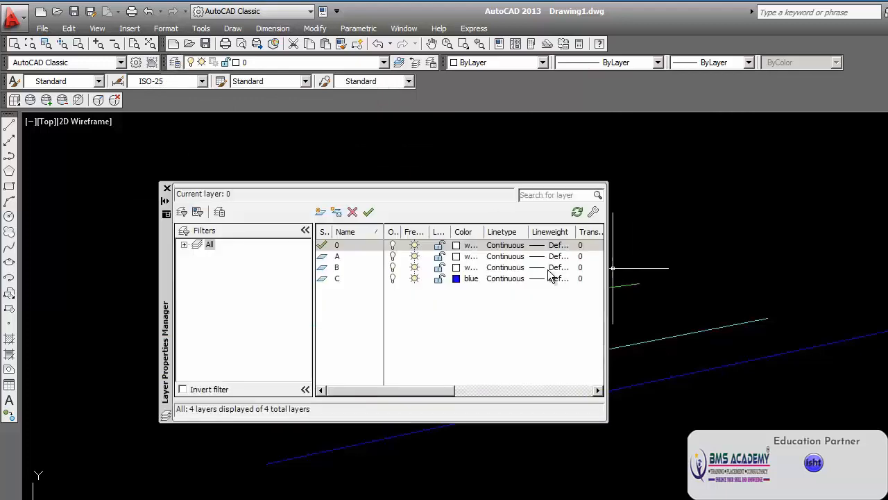
left_click(503, 247)
left_click(503, 247)
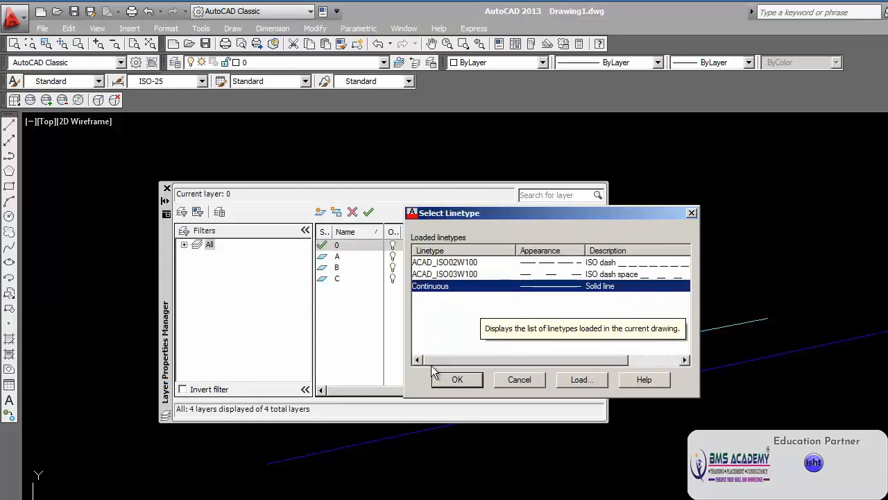
left_click(461, 276)
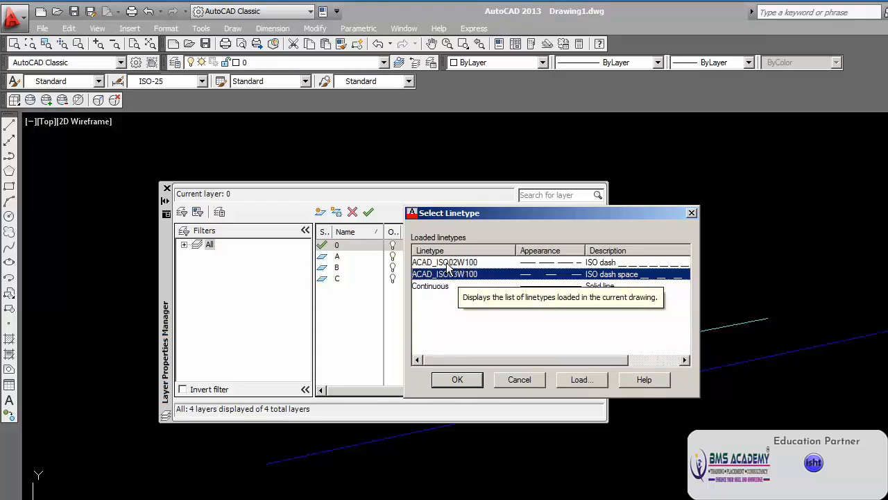
left_click(471, 324)
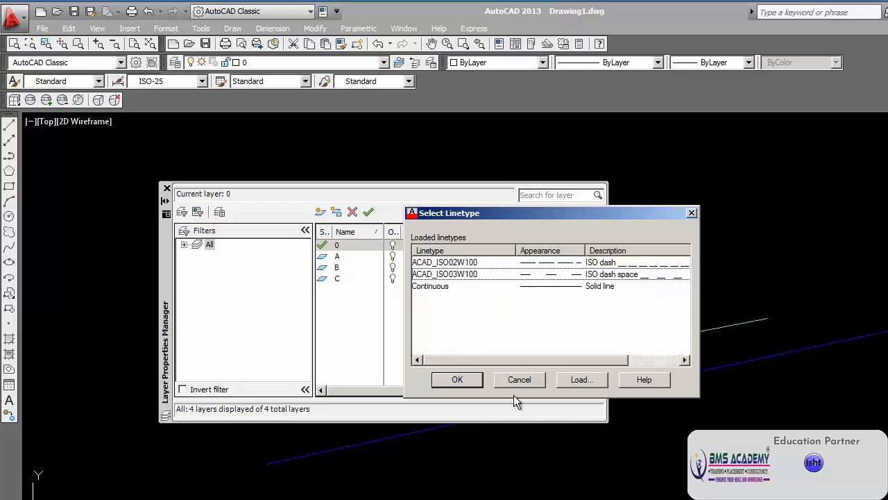
Step: Load the HIDDEN linetype from acadiso.lin into the drawing
left_click(575, 379)
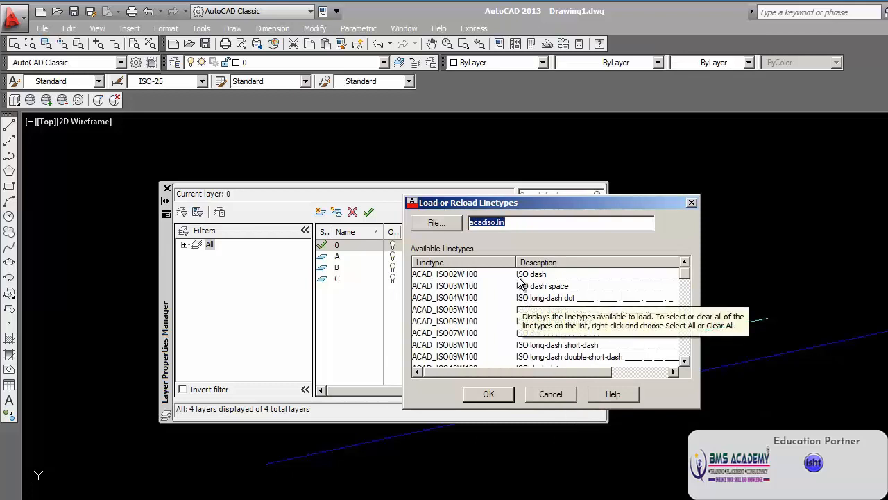
left_click(482, 276)
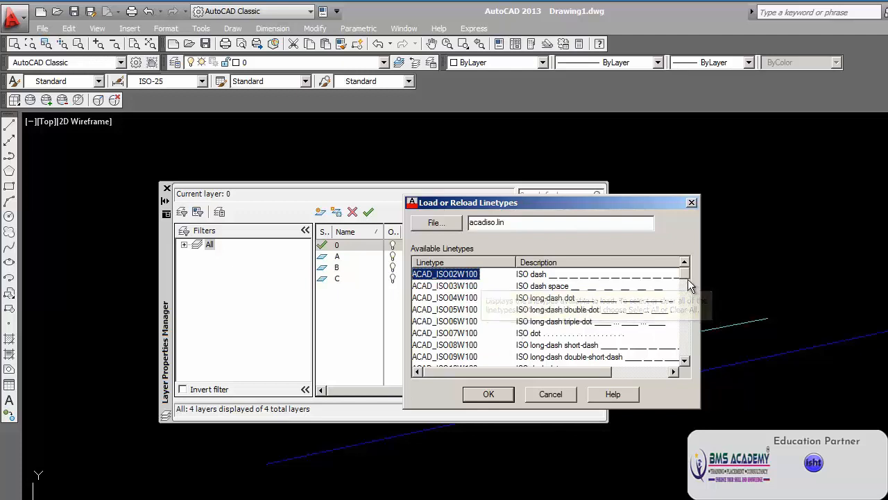
scroll(686, 281, "down", 2)
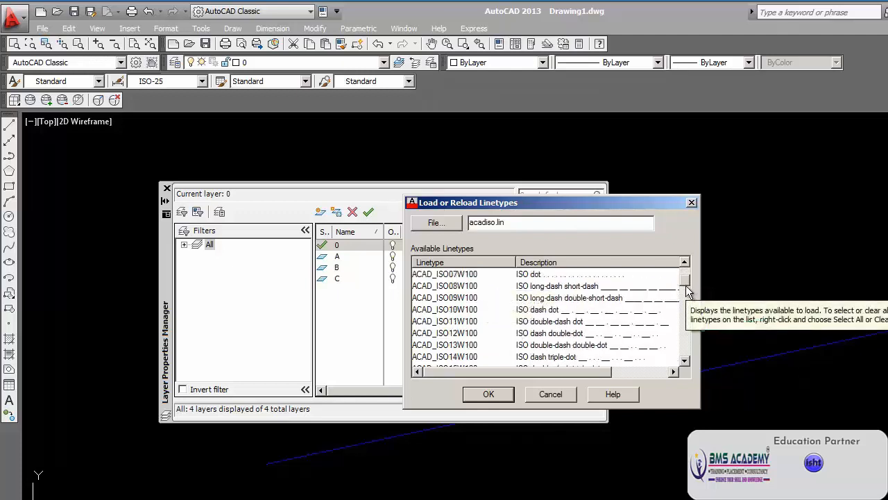
scroll(686, 291, "down", 3)
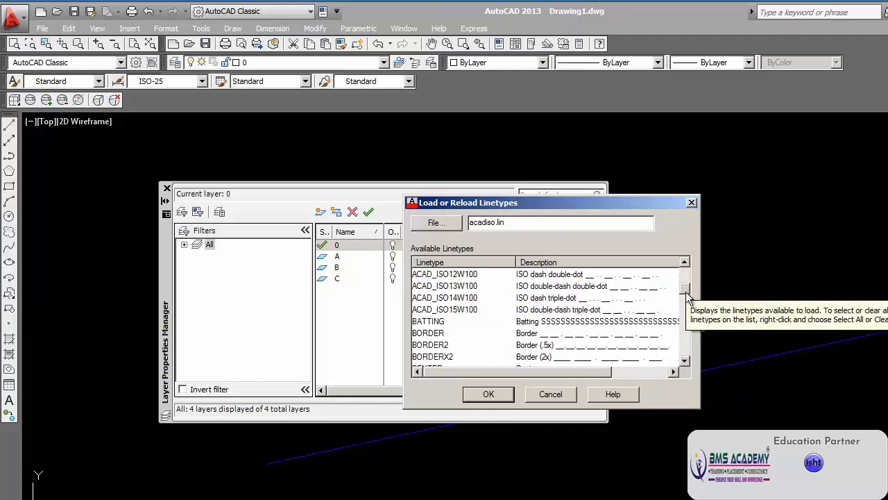
scroll(686, 295, "down", 2)
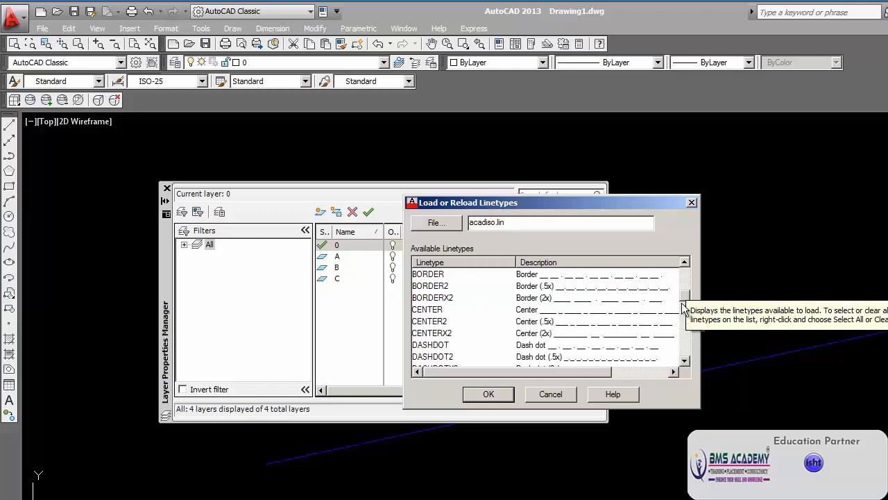
left_click(426, 311)
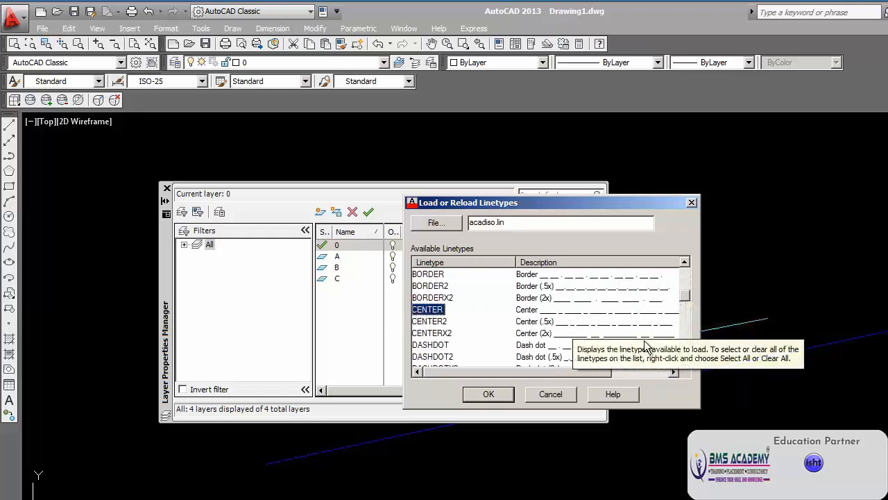
left_click(683, 360)
left_click(683, 361)
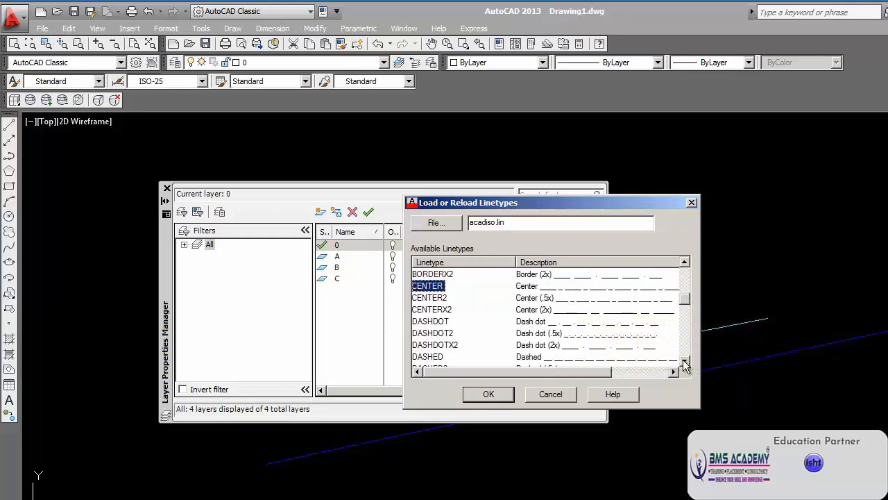
left_click(684, 360)
left_click(683, 360)
left_click(683, 360)
left_click(683, 360)
left_click(683, 360)
left_click(684, 360)
left_click(683, 361)
left_click(684, 361)
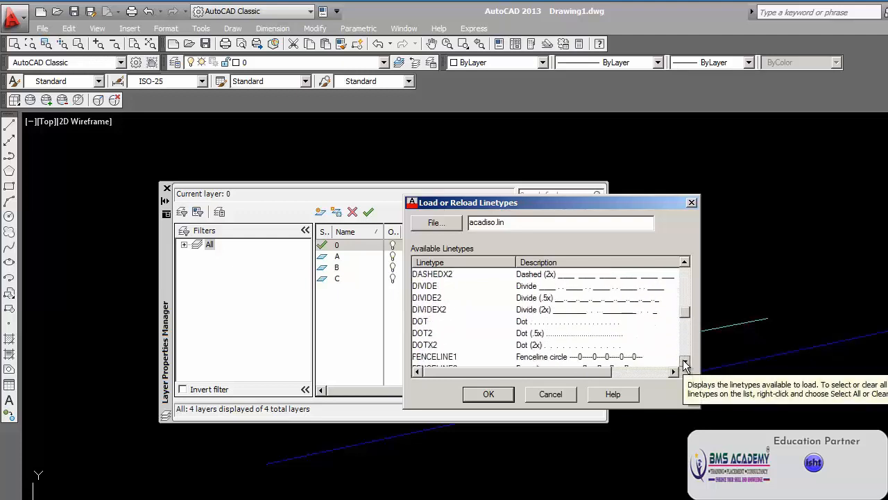
left_click(683, 361)
left_click(684, 361)
left_click(683, 360)
left_click(683, 361)
left_click(683, 361)
left_click(683, 361)
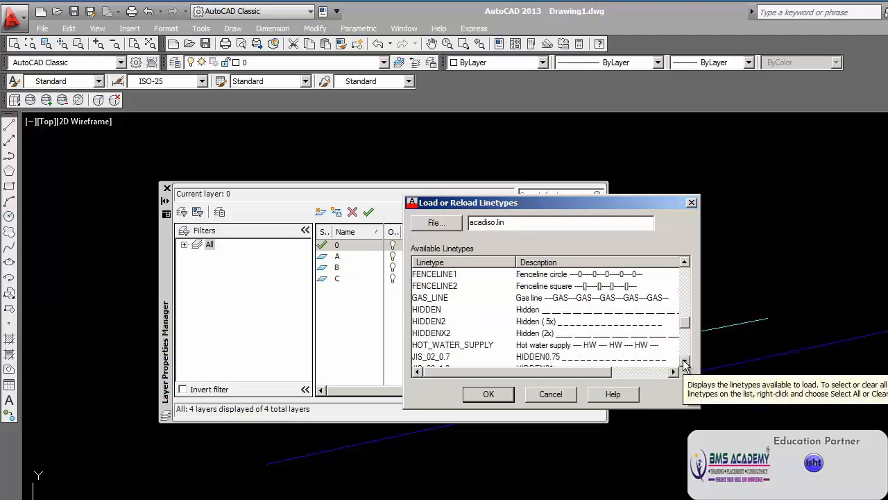
double_click(417, 310)
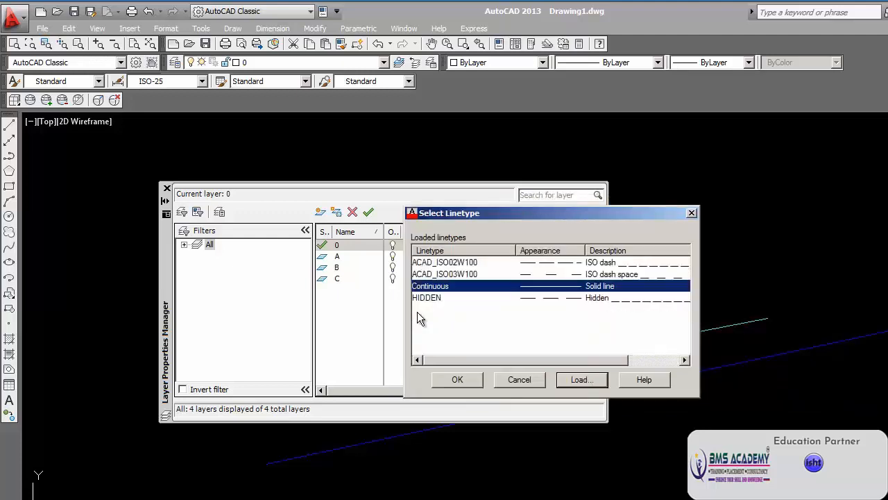
Step: Load the CENTER linetype from acadiso.lin
left_click(580, 378)
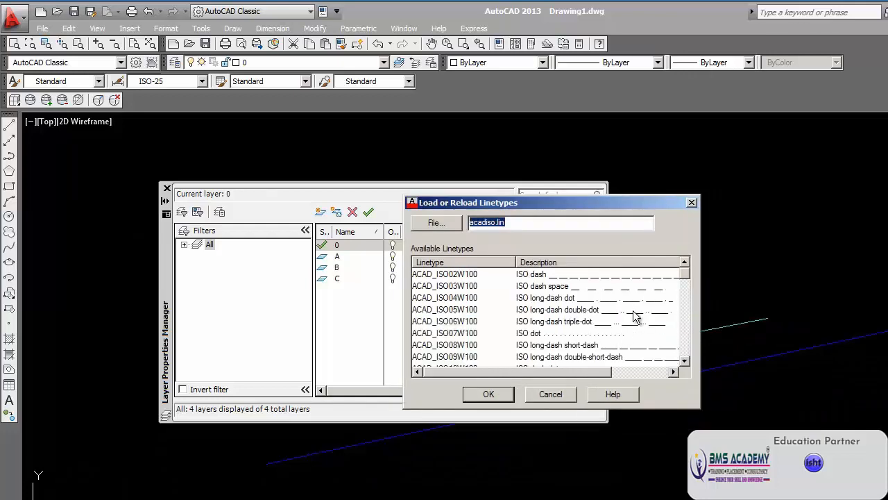
left_click_drag(687, 278, 687, 297)
left_click(433, 310)
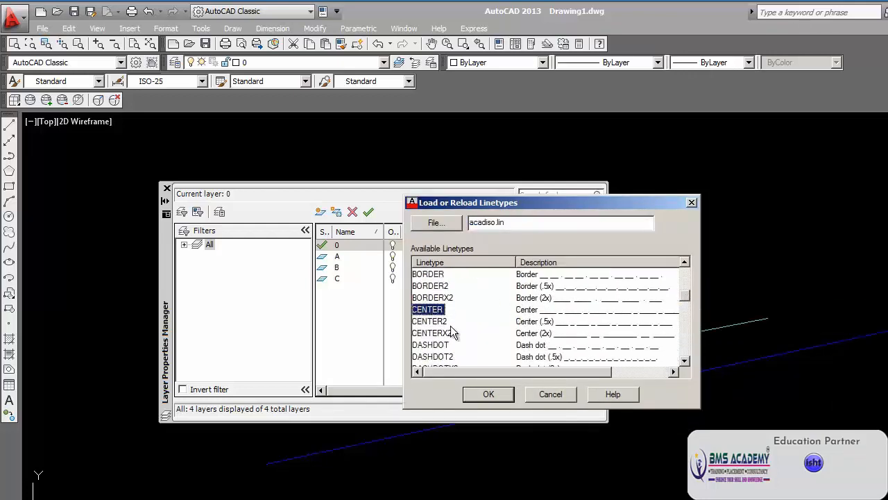
left_click(488, 394)
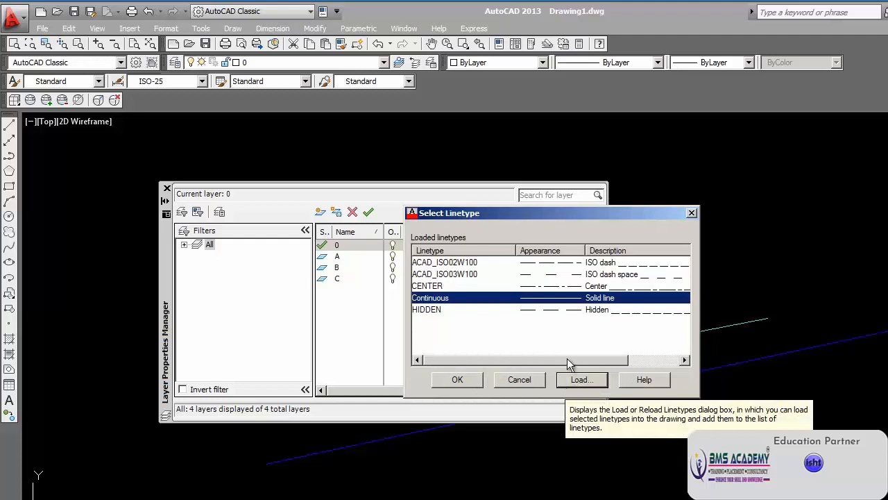
Step: Load the BATTING linetype from acadiso.lin
left_click(570, 379)
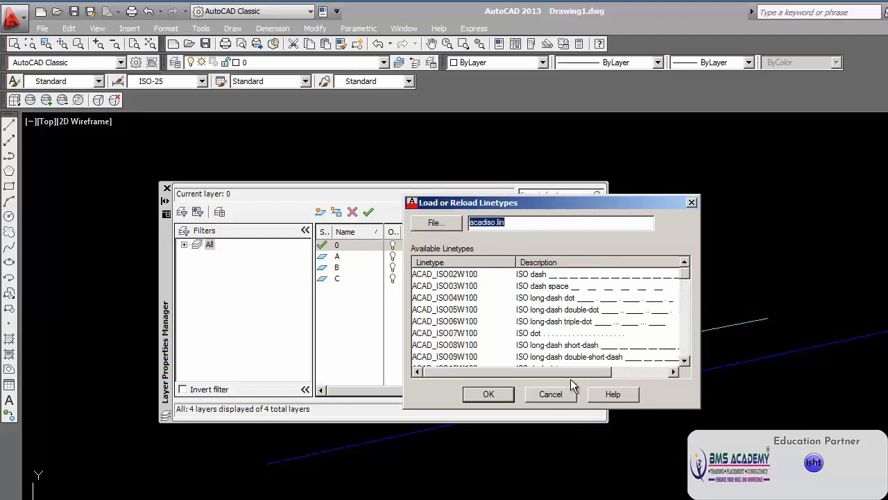
left_click_drag(686, 273, 686, 285)
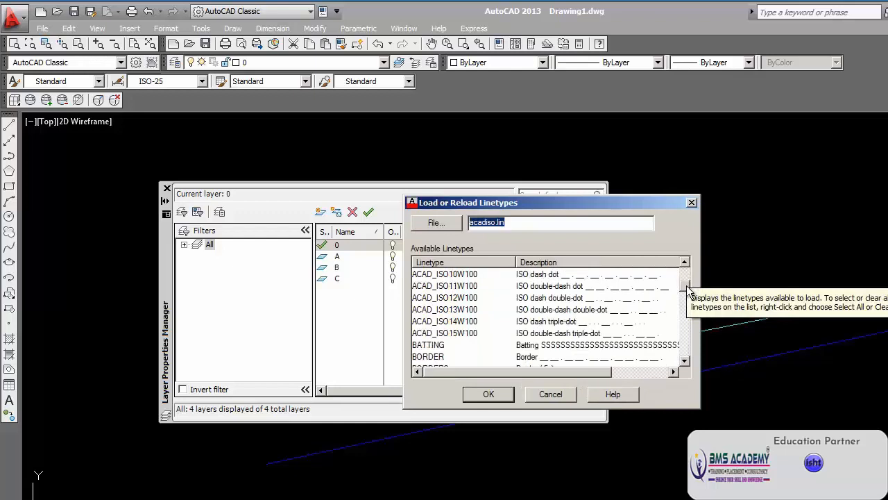
left_click(562, 347)
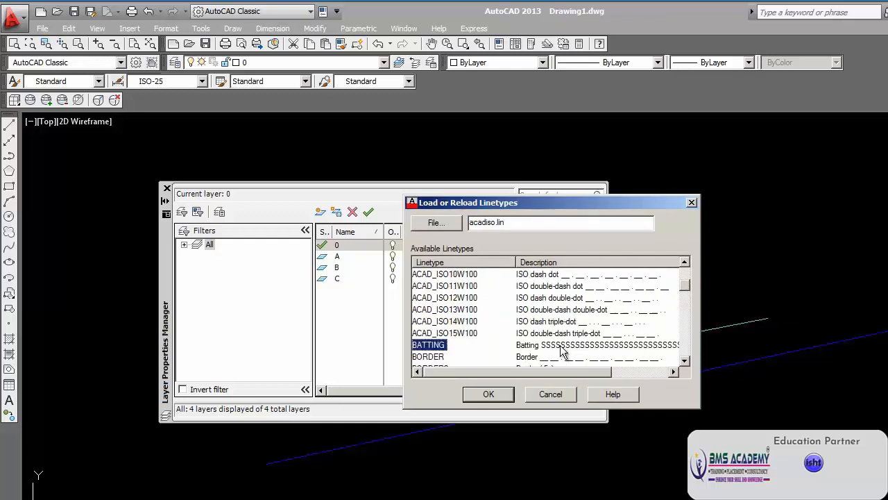
left_click(486, 395)
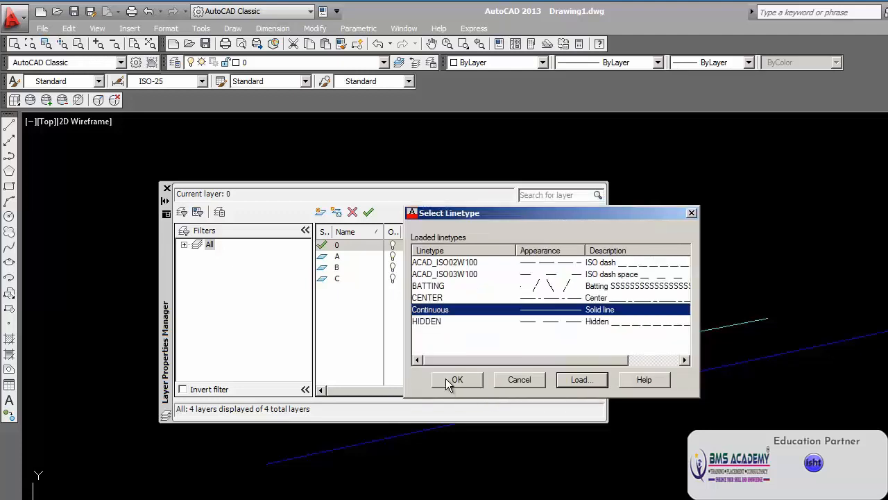
Step: Keep the Continuous linetype for layer 0 and review its list of loaded linetypes once more without changing it
left_click(481, 346)
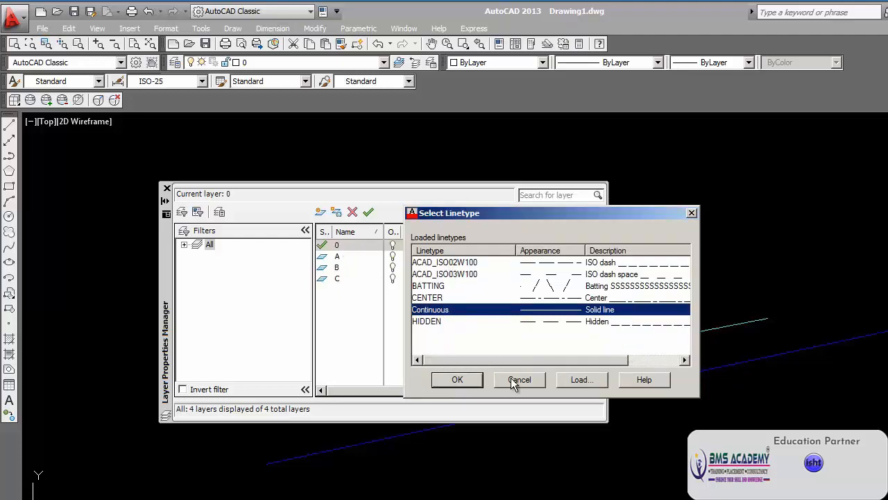
left_click(457, 379)
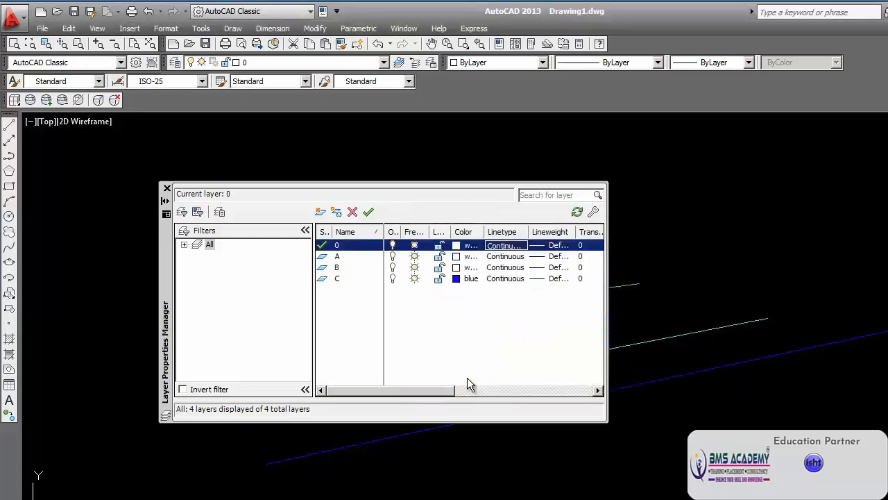
left_click(501, 246)
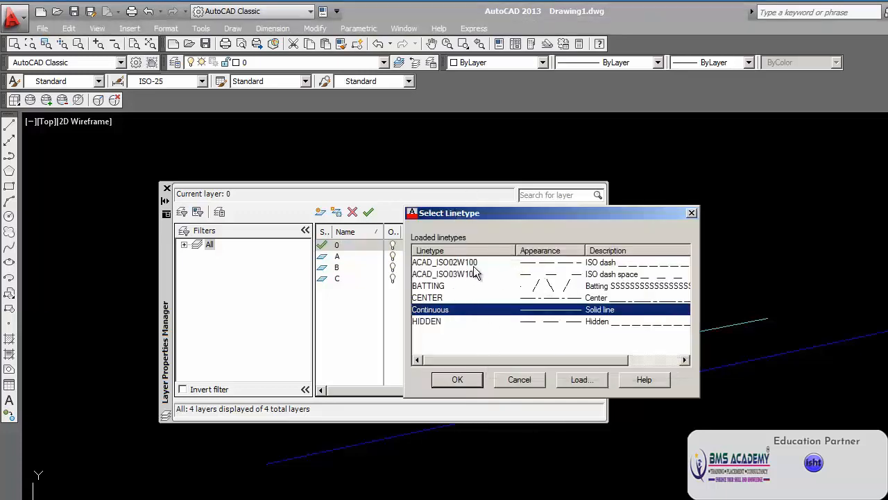
left_click(519, 380)
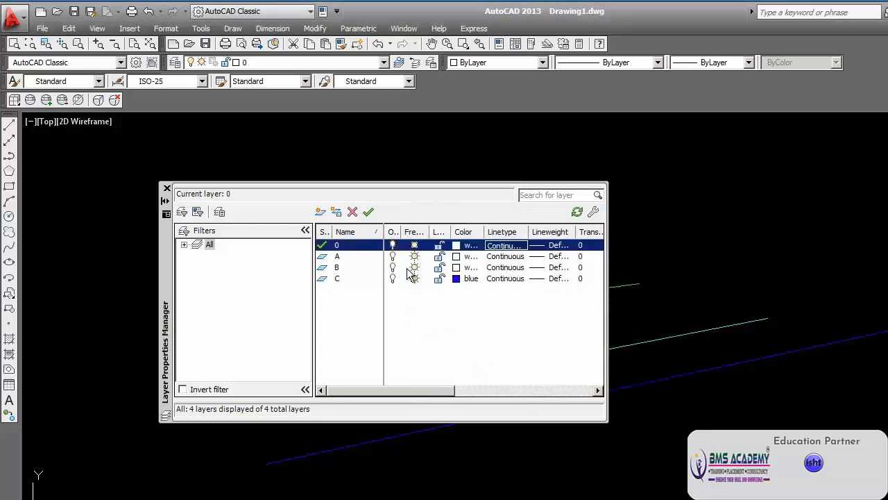
Step: Assign the BATTING linetype to layer A and close the layer manager to view the drawing
left_click(339, 257)
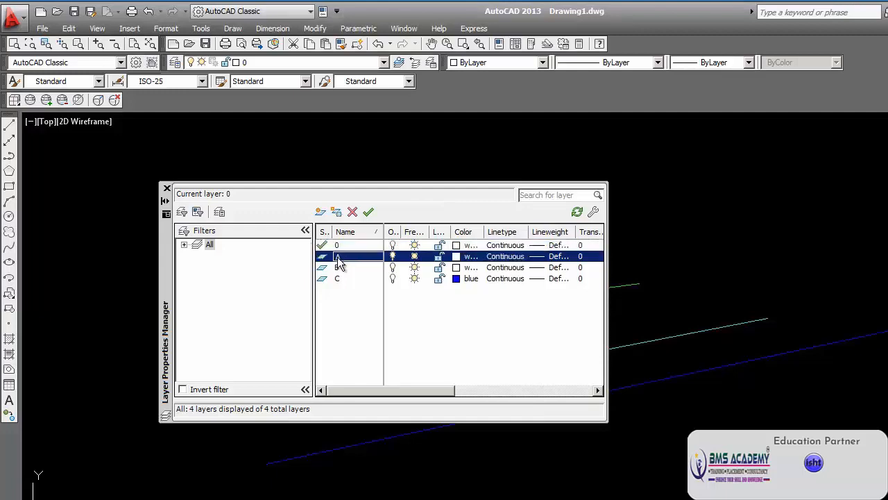
left_click(516, 257)
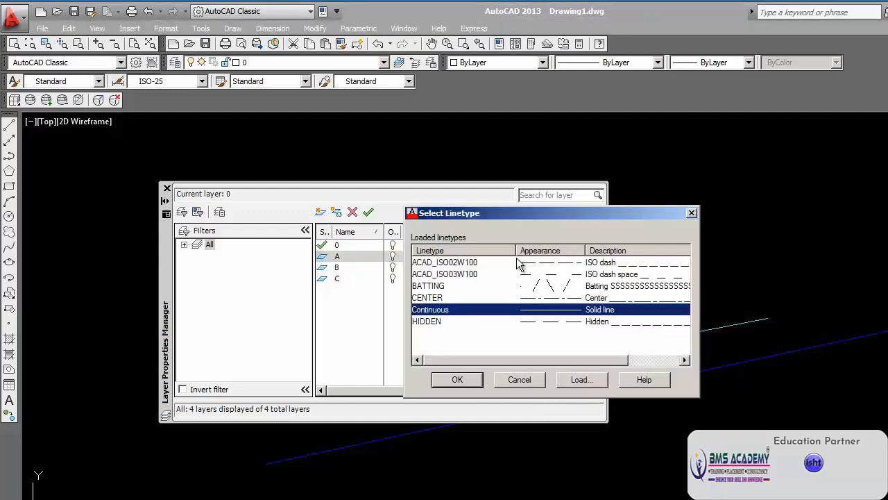
left_click(444, 286)
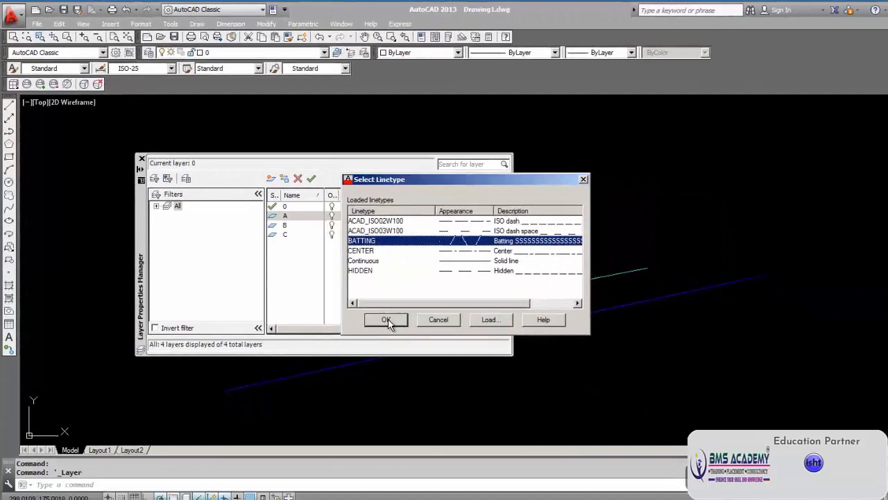
left_click(430, 356)
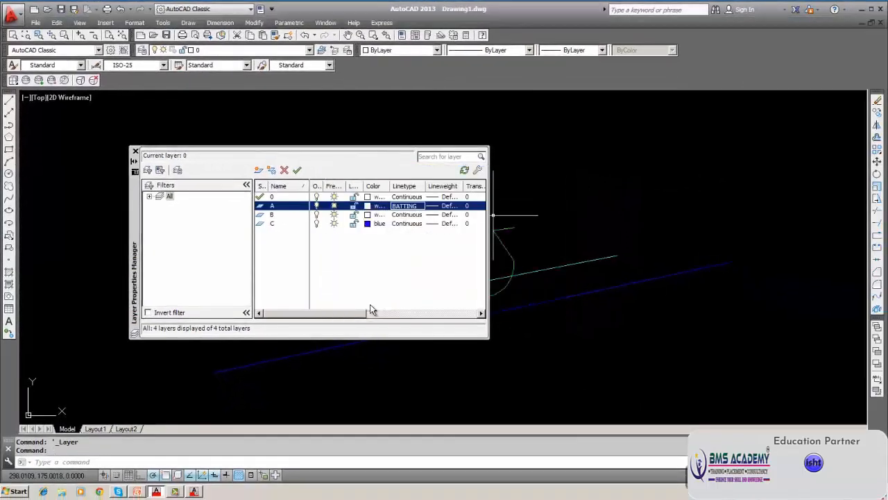
left_click(136, 152)
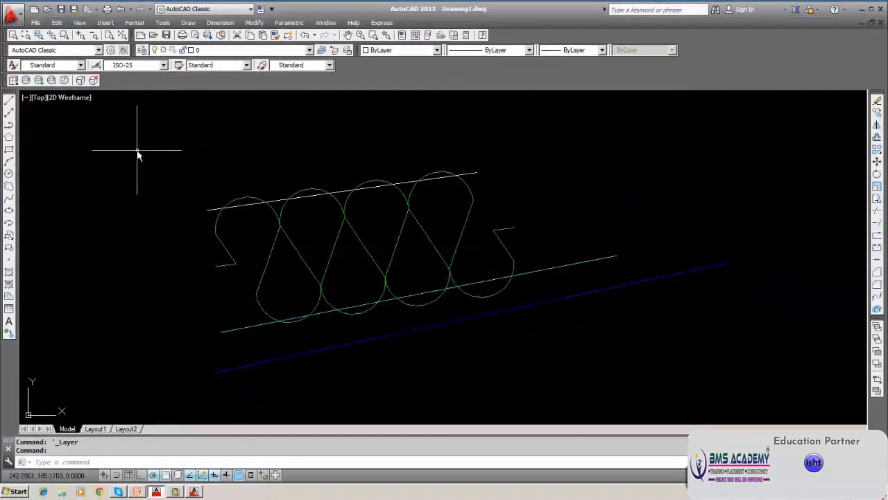
Step: Inspect the quick properties of the green line on layer A and deselect it
left_click(287, 242)
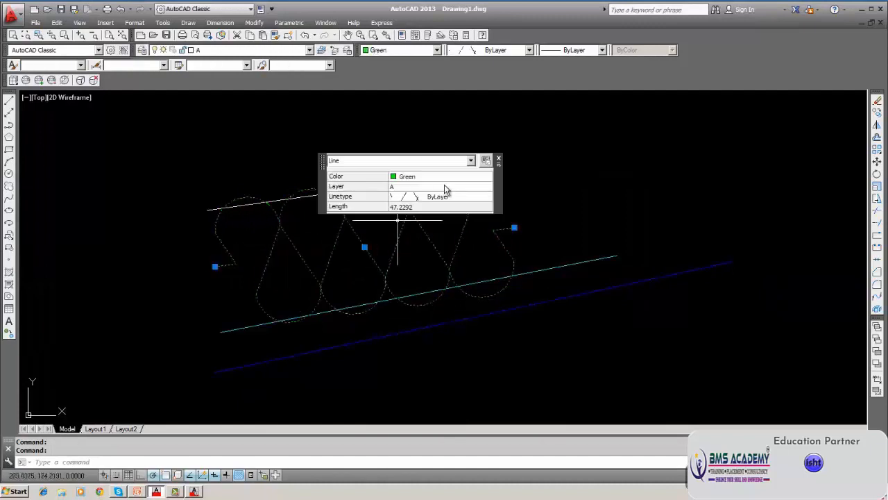
key("Escape")
key("Escape")
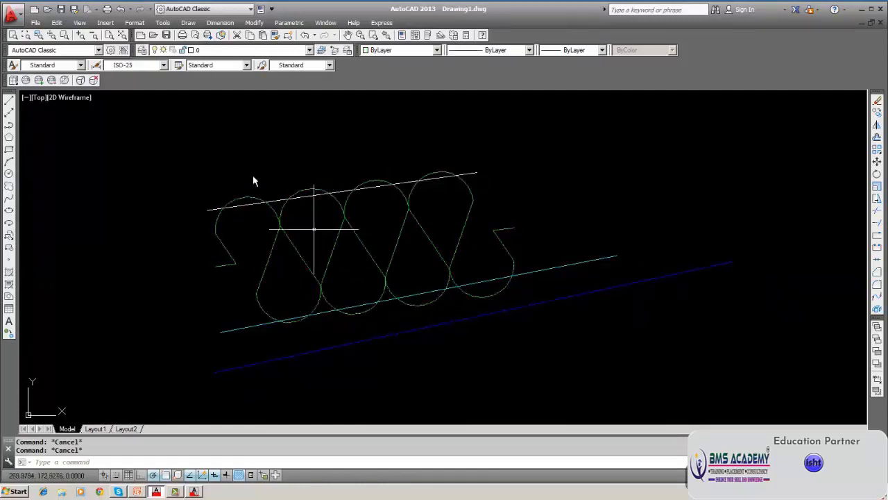
Step: Set layer A's linetype to HIDDEN and close the layer manager
left_click(143, 49)
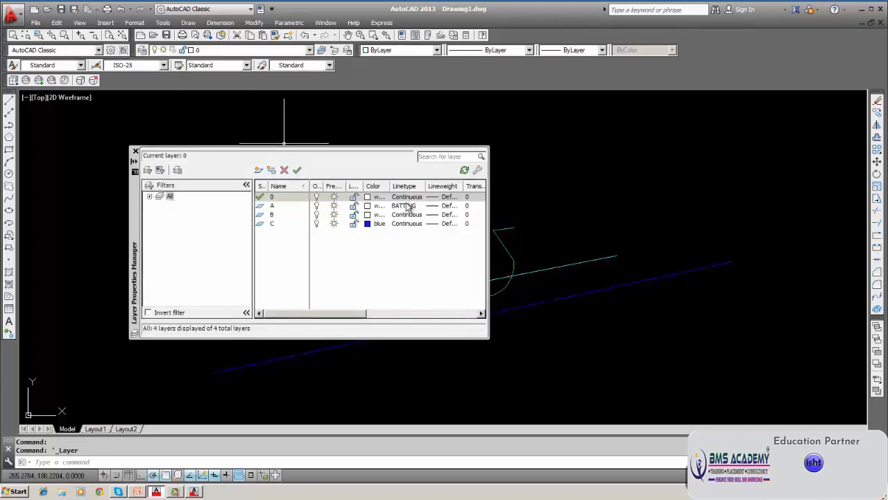
left_click(406, 206)
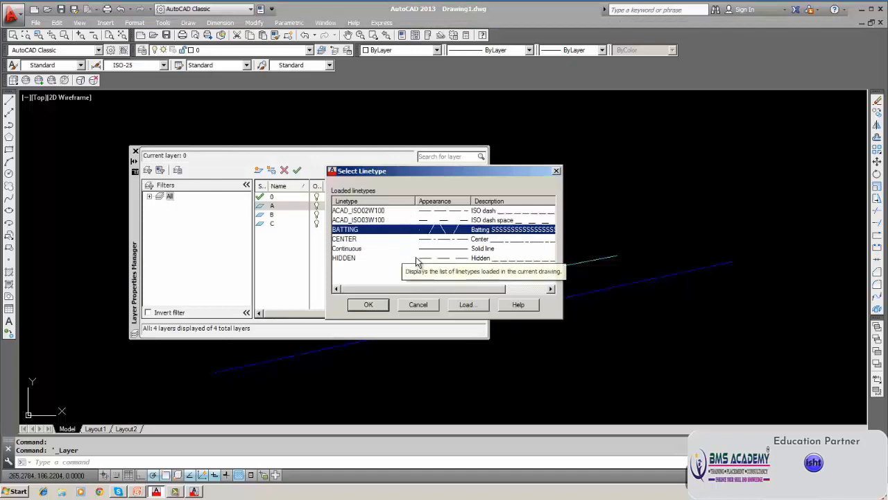
left_click(401, 257)
left_click(376, 306)
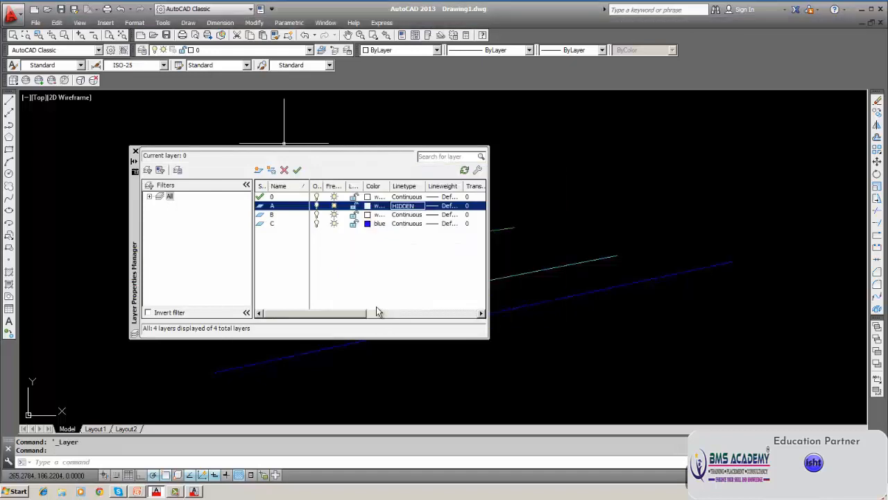
left_click(135, 150)
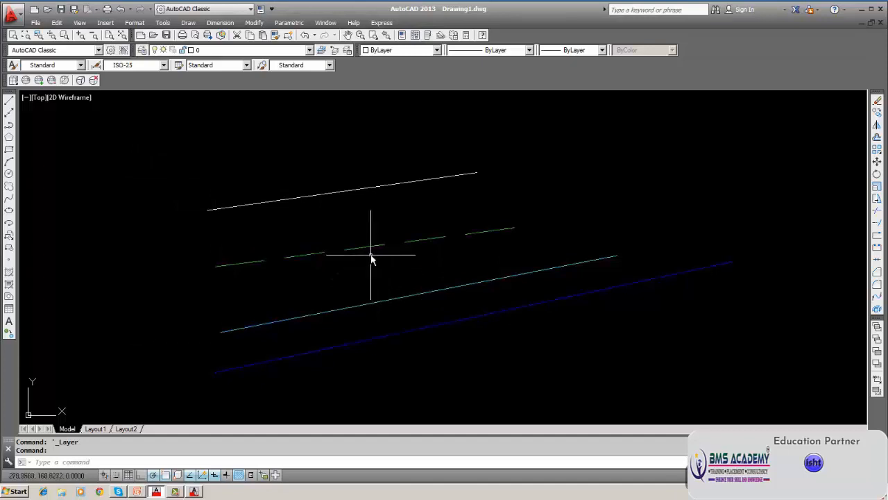
Step: Select the cyan line to check which layer it is on
left_click(376, 302)
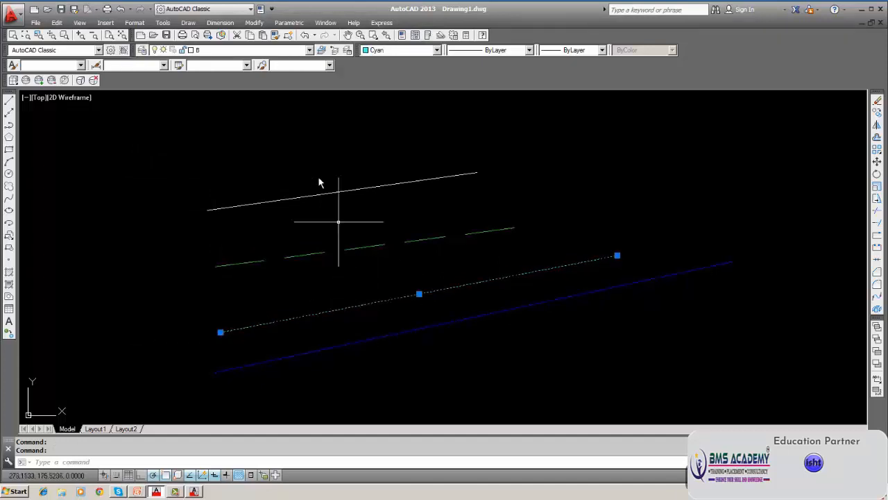
key("Escape")
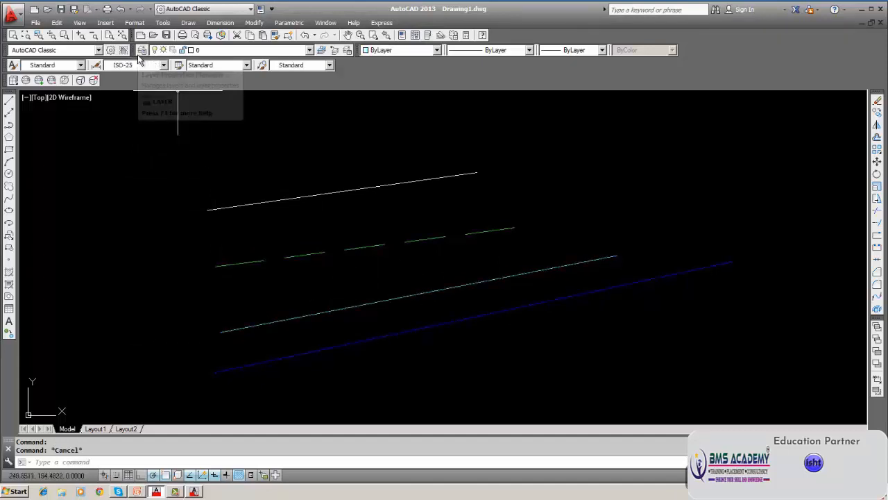
left_click(321, 311)
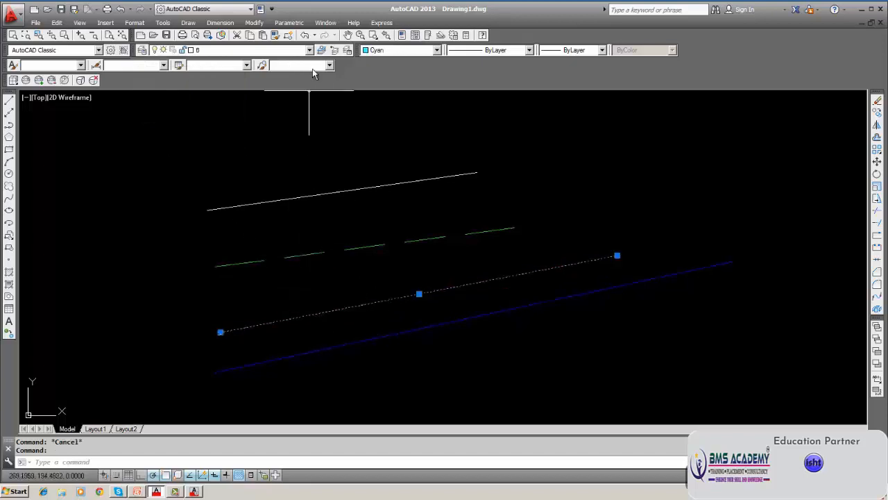
Step: Set layer B's linetype to CENTER and close the layer manager to view the drawing
left_click(311, 51)
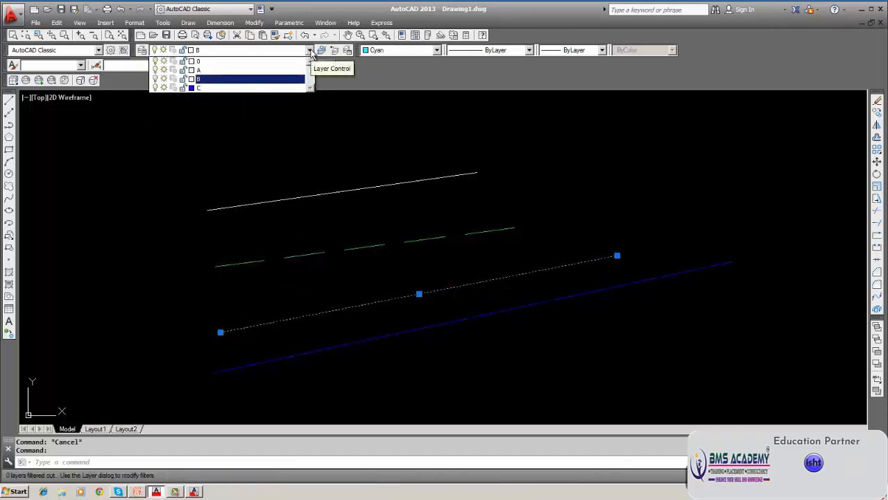
left_click(142, 52)
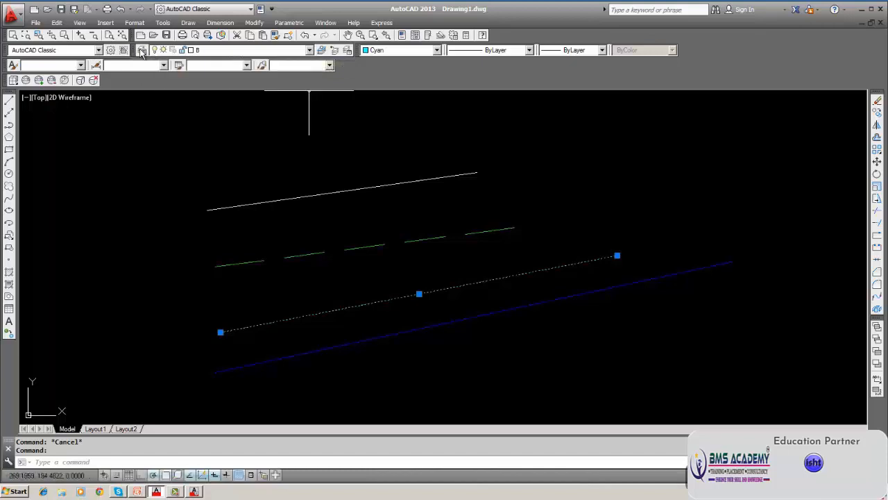
left_click(142, 52)
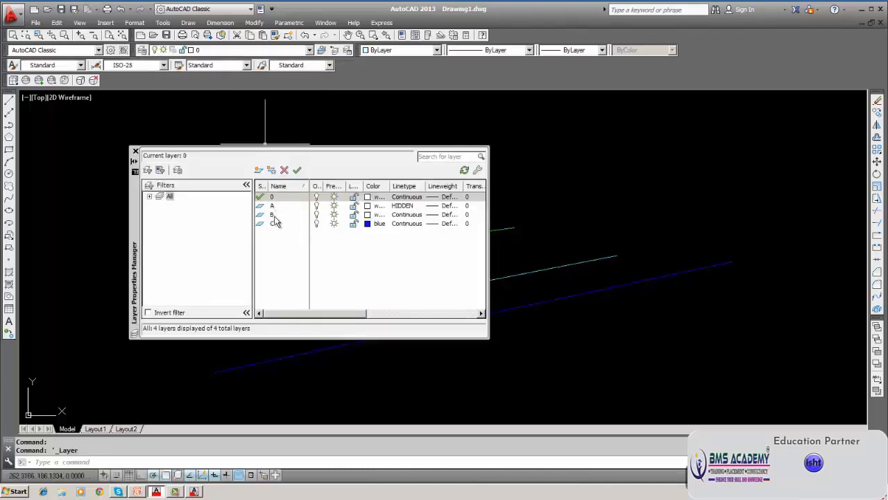
left_click(273, 217)
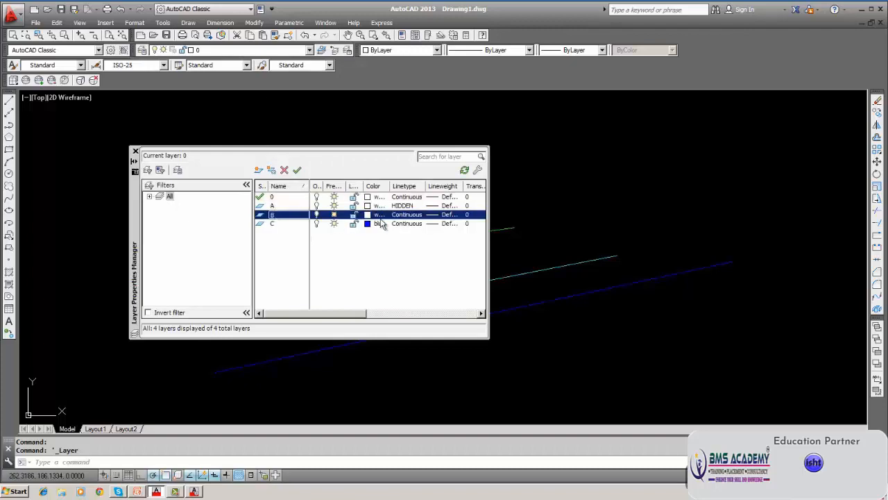
left_click(402, 216)
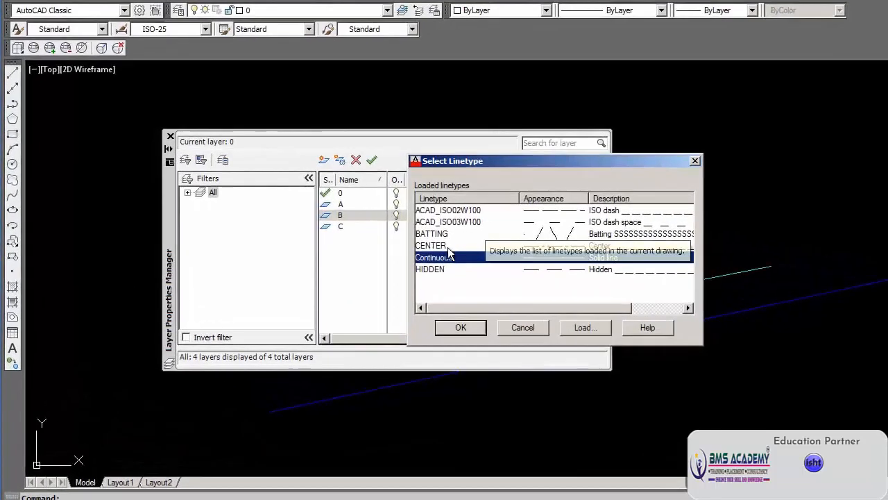
left_click(362, 240)
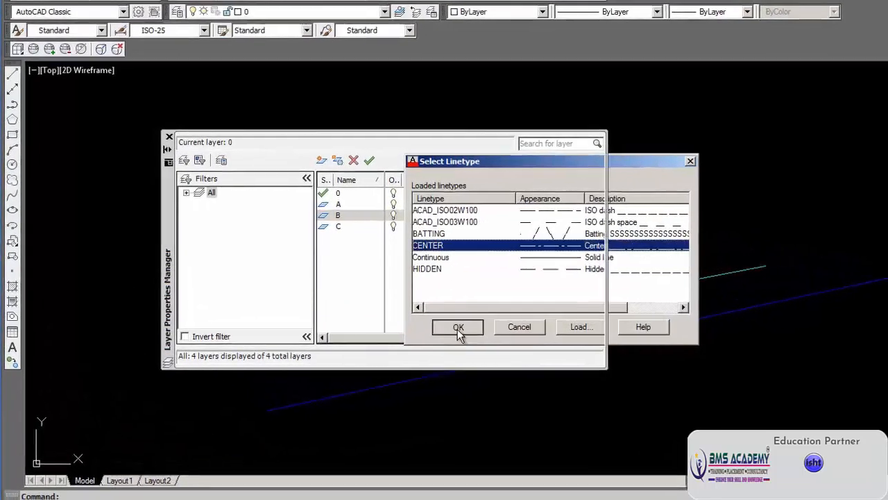
left_click(461, 329)
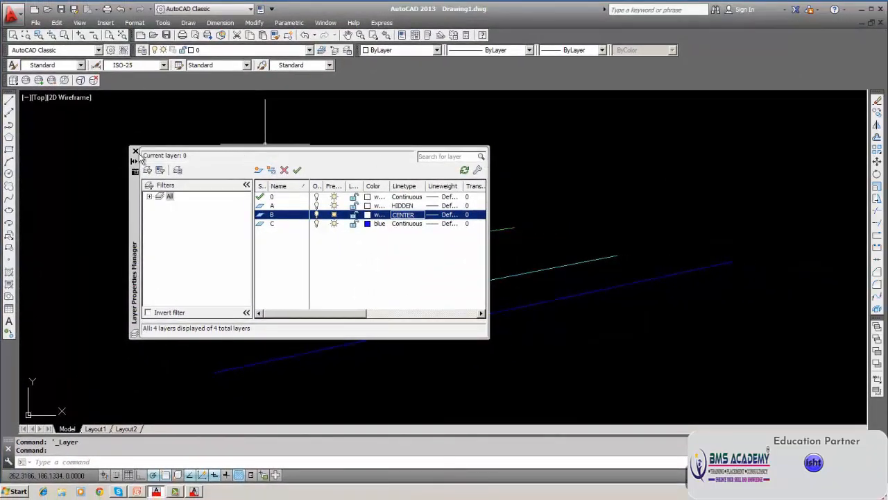
left_click(136, 152)
key("Escape")
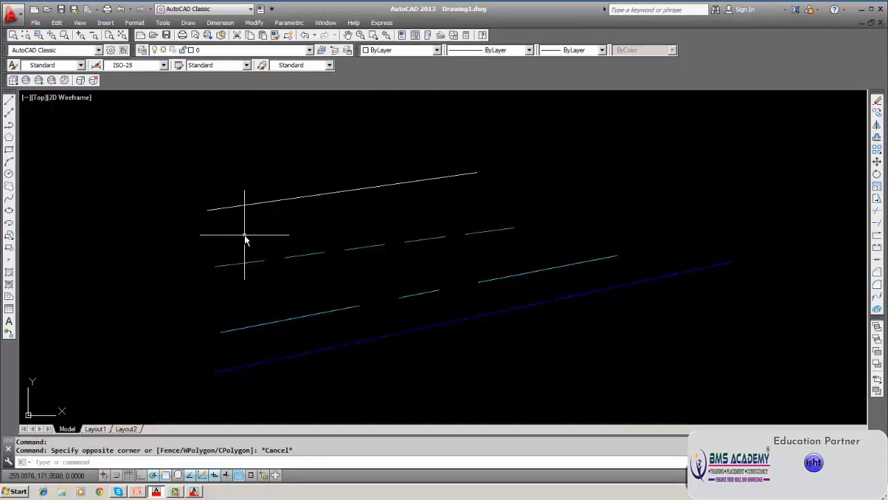
Step: Open the layer manager, view the loaded linetypes for layer 0 and leave the list without choosing one
left_click(143, 50)
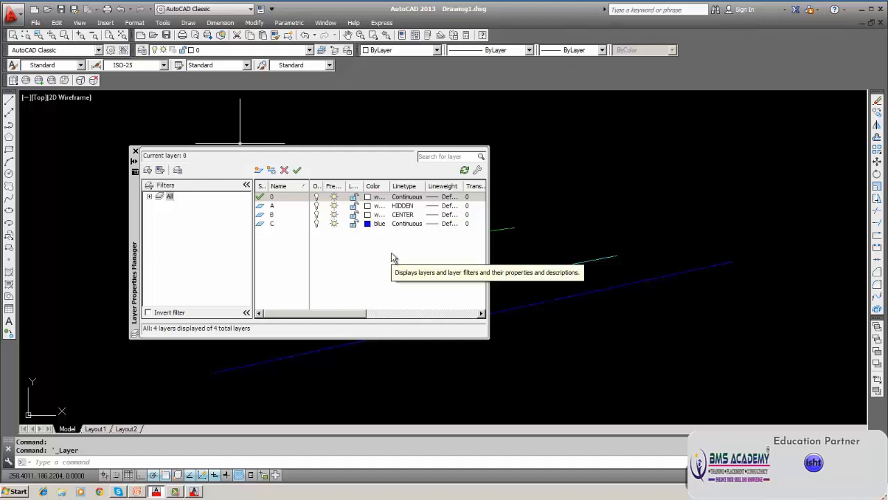
left_click(396, 197)
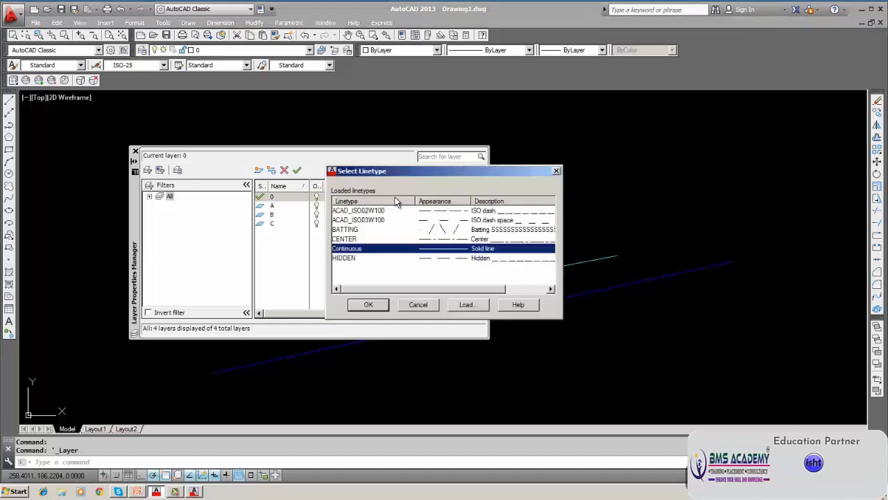
left_click(419, 305)
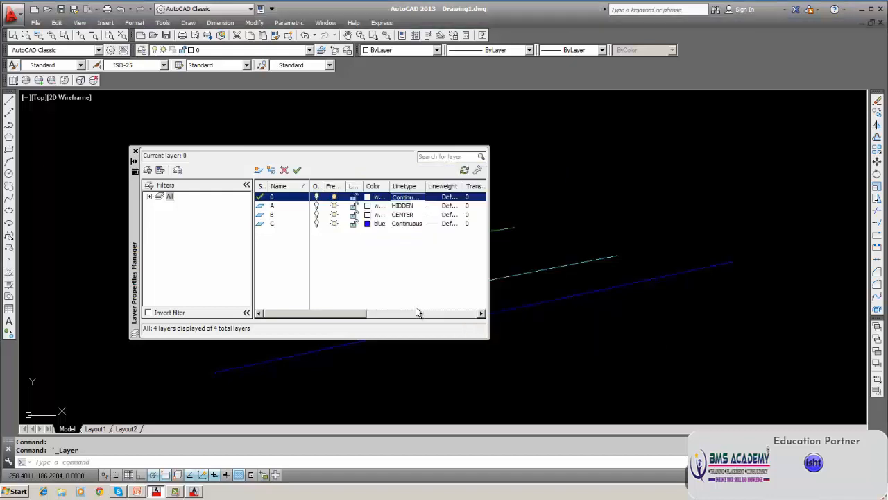
Step: Examine the lineweights available for layer 0, from 0.00 mm up to 1.20 mm, and cancel without applying one
left_click(446, 198)
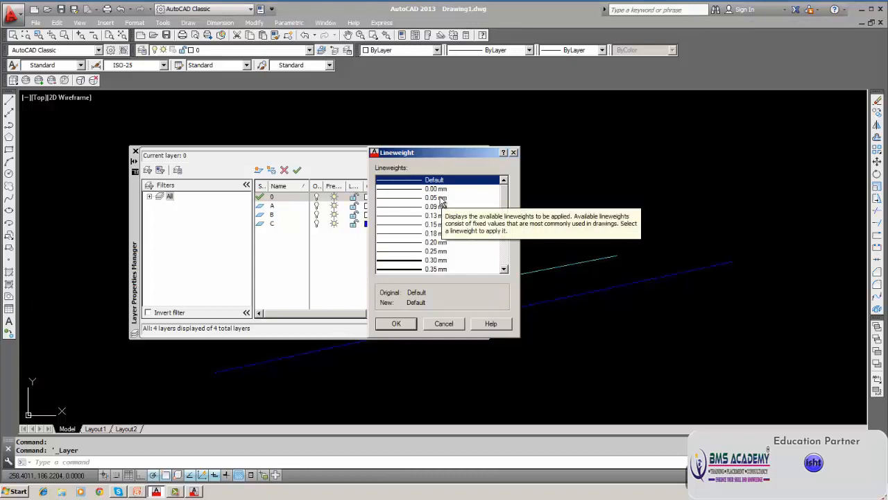
left_click(394, 190)
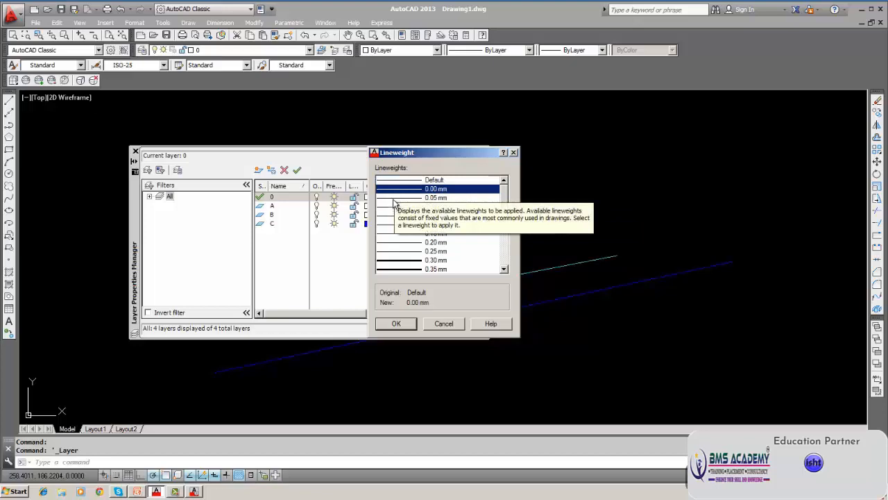
left_click(395, 207)
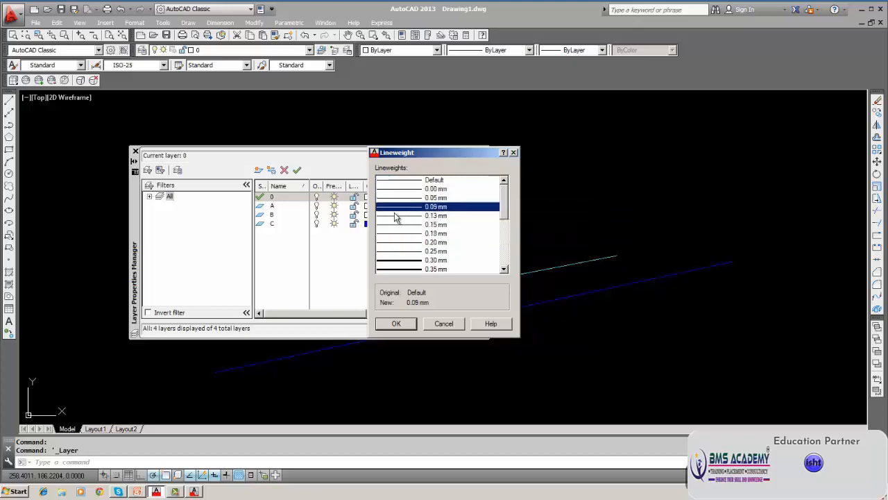
left_click(395, 216)
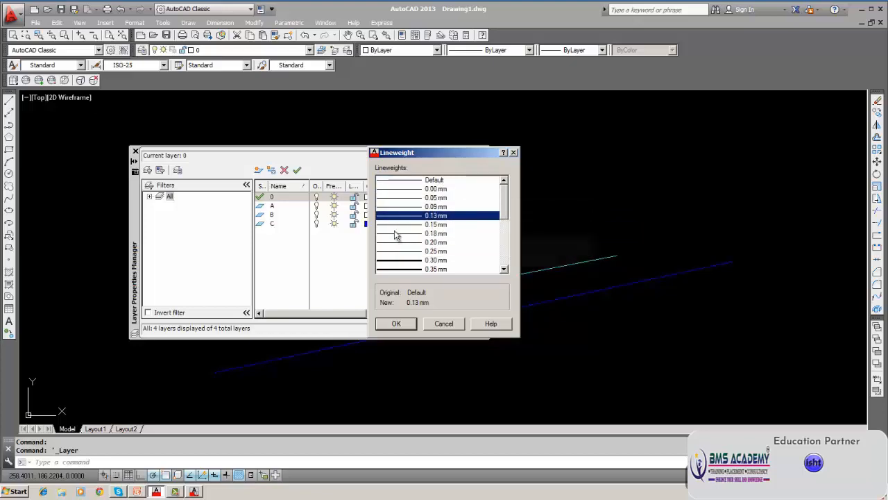
left_click(397, 271)
left_click_drag(504, 211, 508, 249)
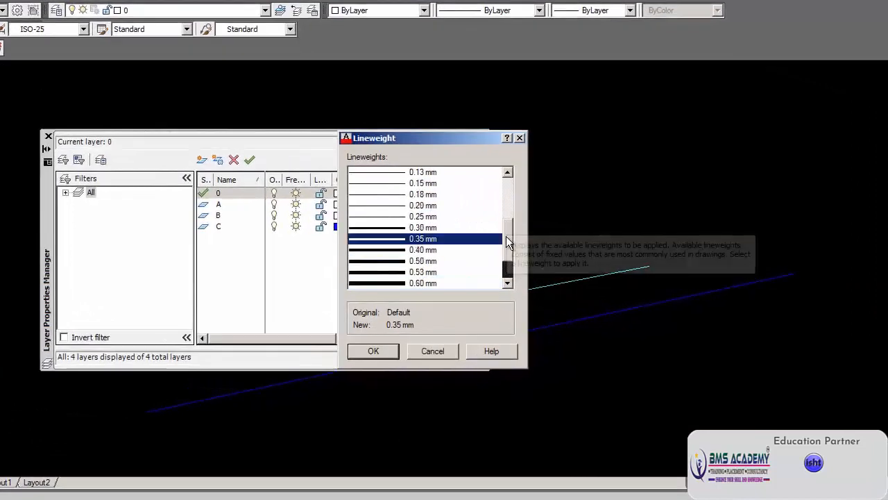
left_click(394, 283)
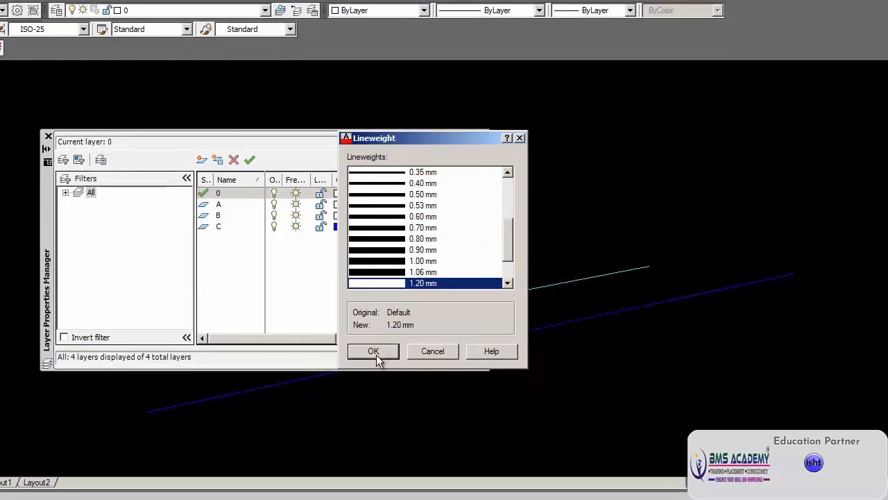
left_click(415, 355)
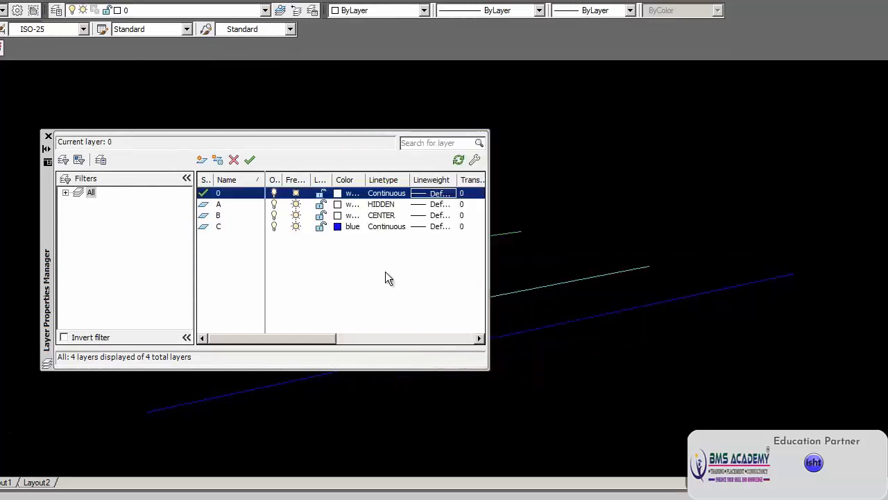
Step: Set layer A's lineweight to 0.30 mm and close the layer manager
left_click(419, 205)
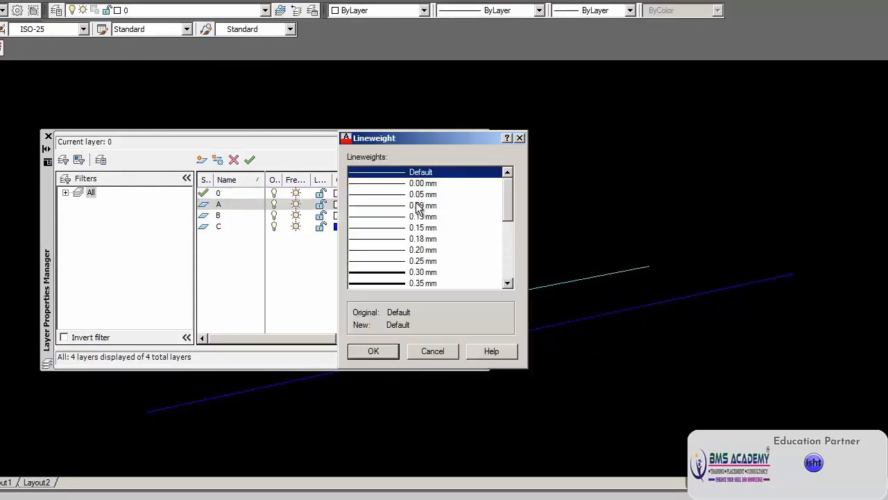
left_click(386, 272)
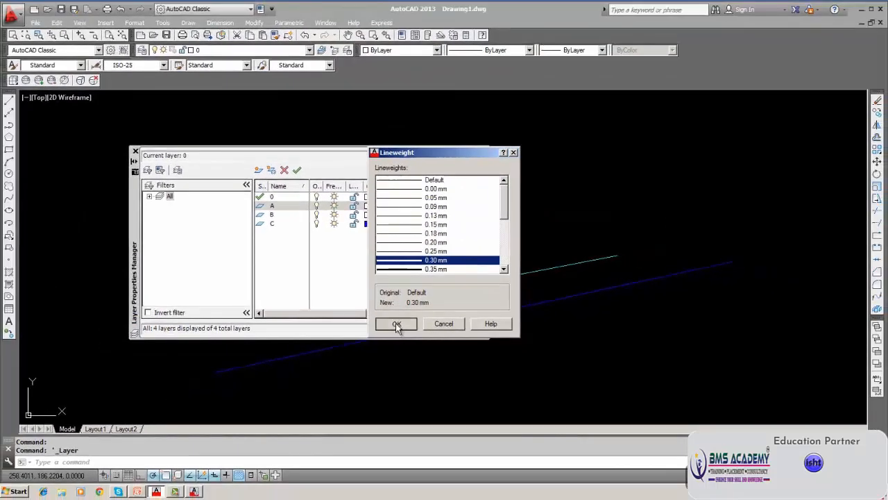
left_click(396, 324)
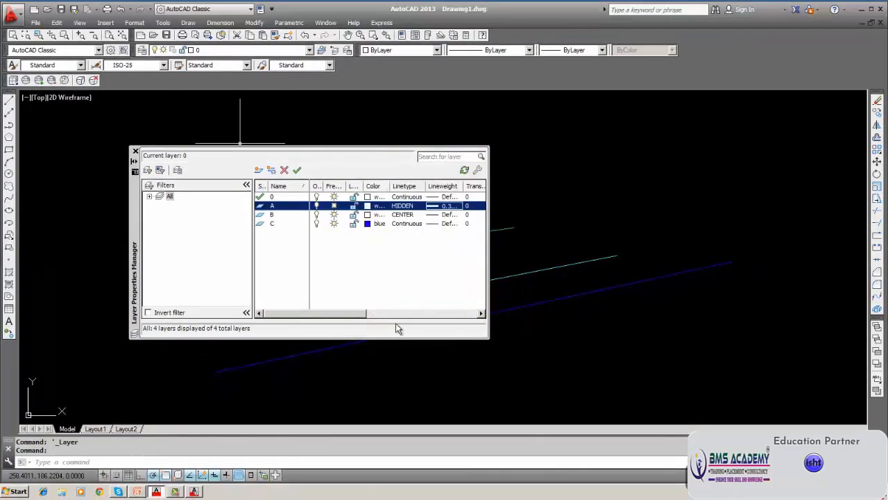
left_click(135, 152)
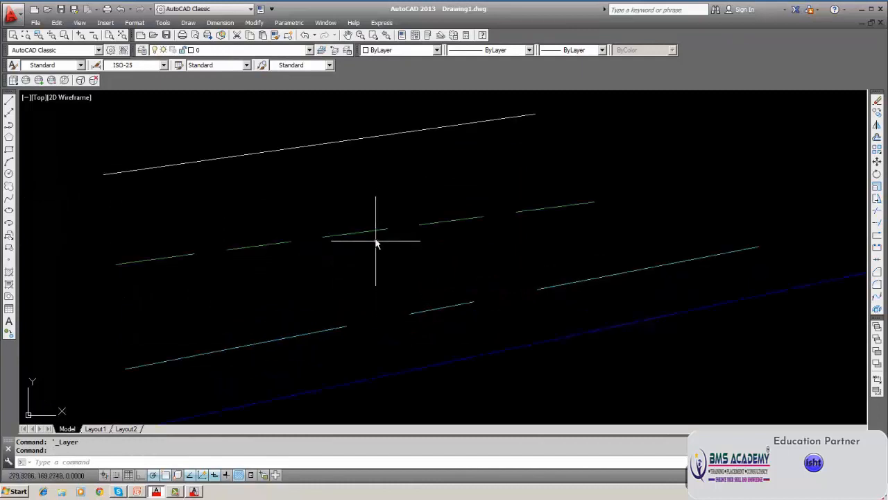
Step: Inspect the cyan line's quick properties, dismiss them and deselect the line
scroll(262, 255, "up", 4)
scroll(262, 254, "down", 4)
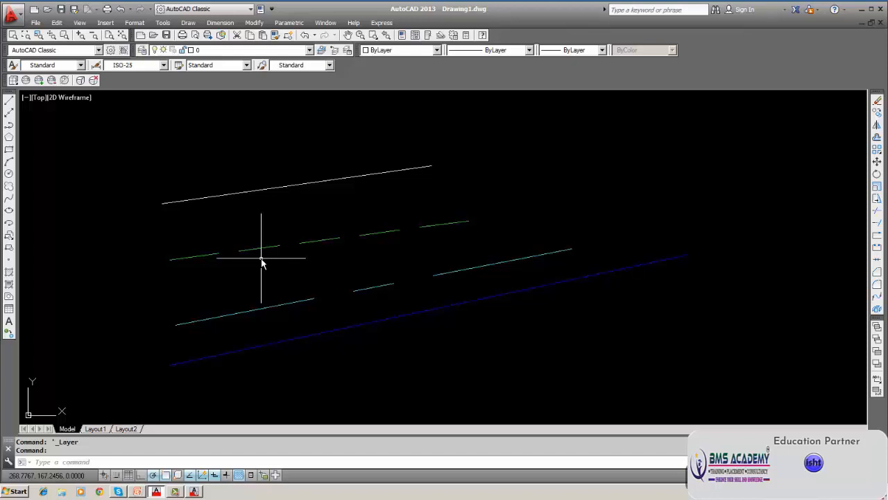
left_click(295, 304)
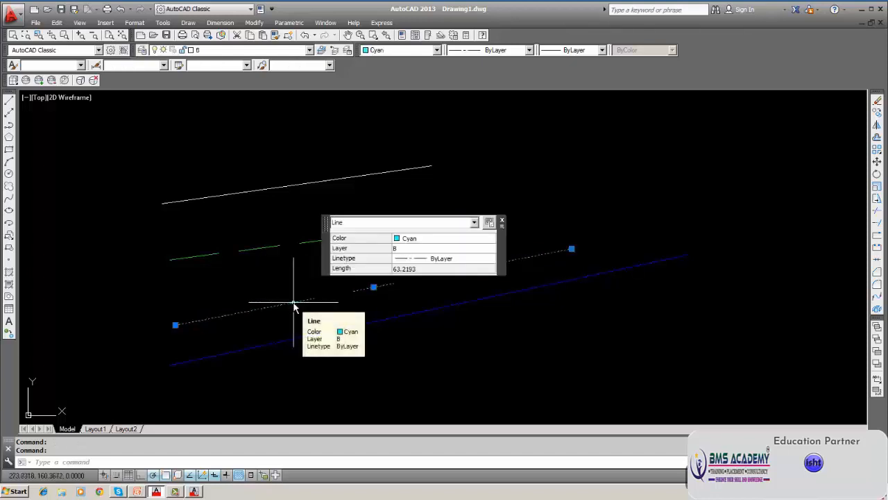
key("Escape")
key("Escape")
left_click(293, 302)
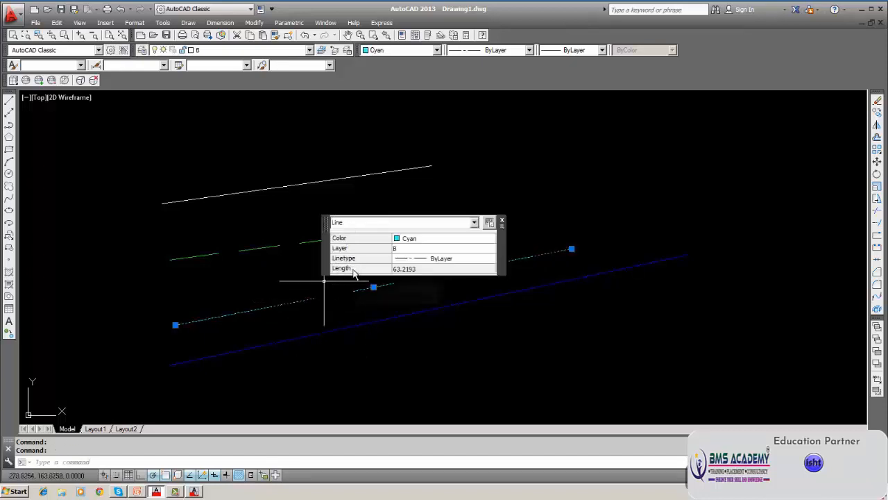
left_click(502, 222)
left_click(501, 219)
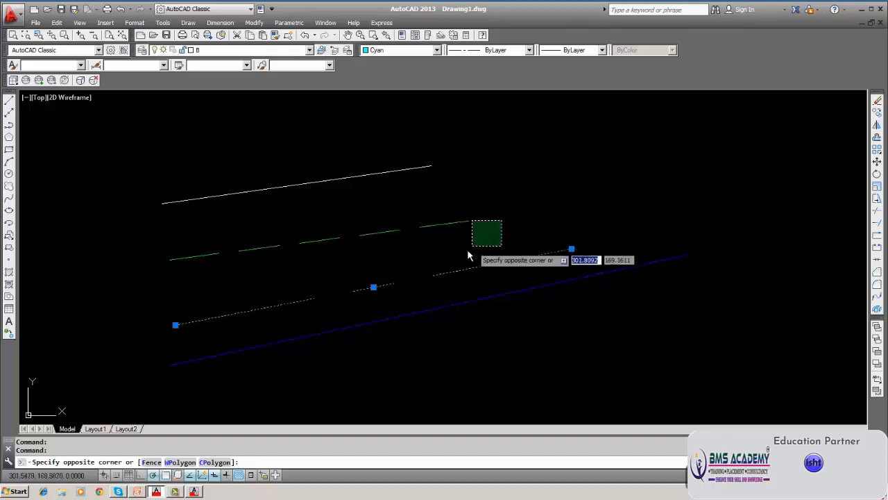
key("Escape")
key("Escape")
Step: Set layer B's lineweight to 2.11 mm and close the layer manager
left_click(142, 50)
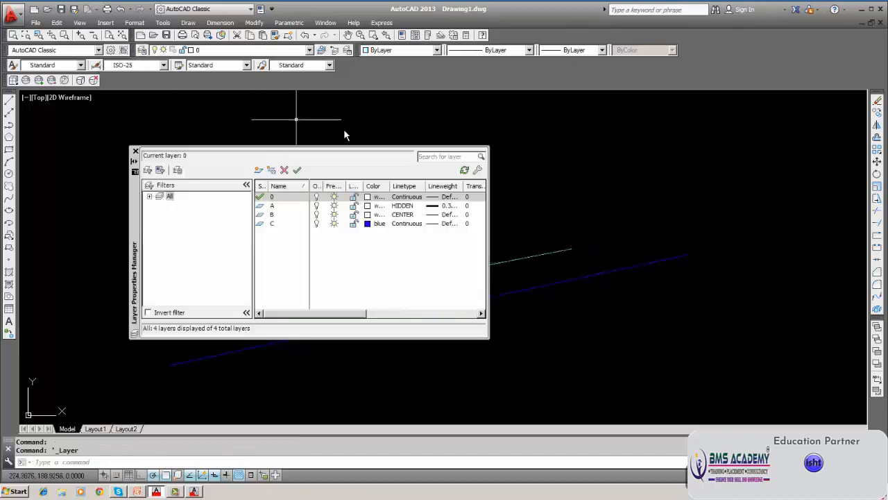
left_click(438, 215)
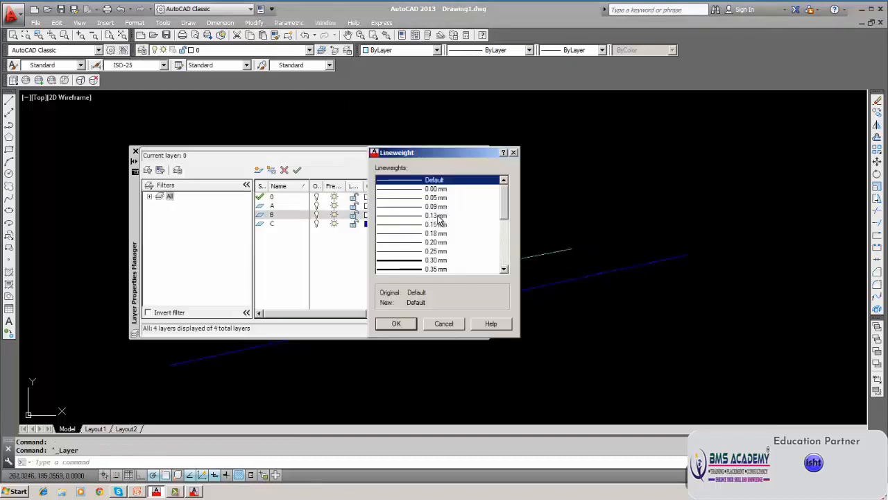
scroll(505, 215, "down", 5)
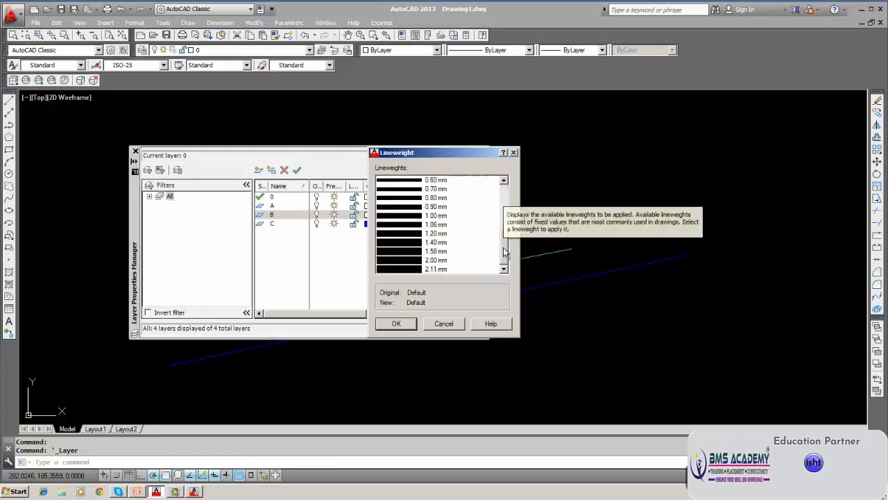
left_click(407, 269)
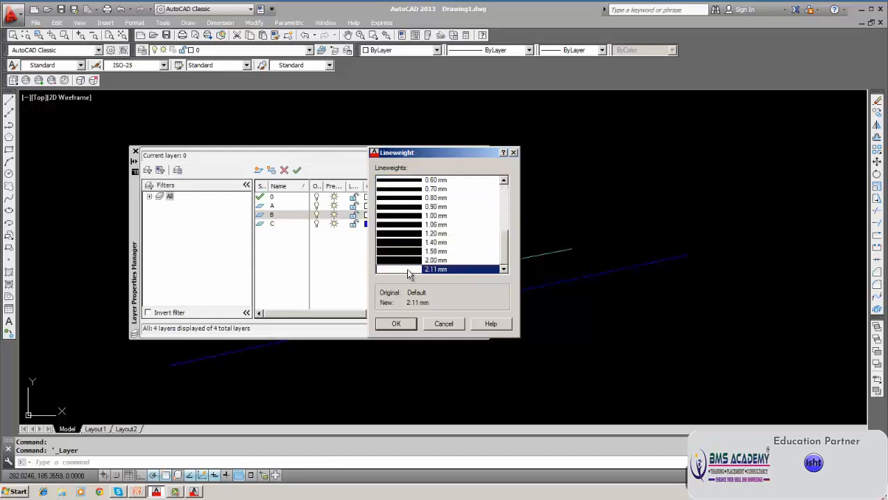
left_click(396, 324)
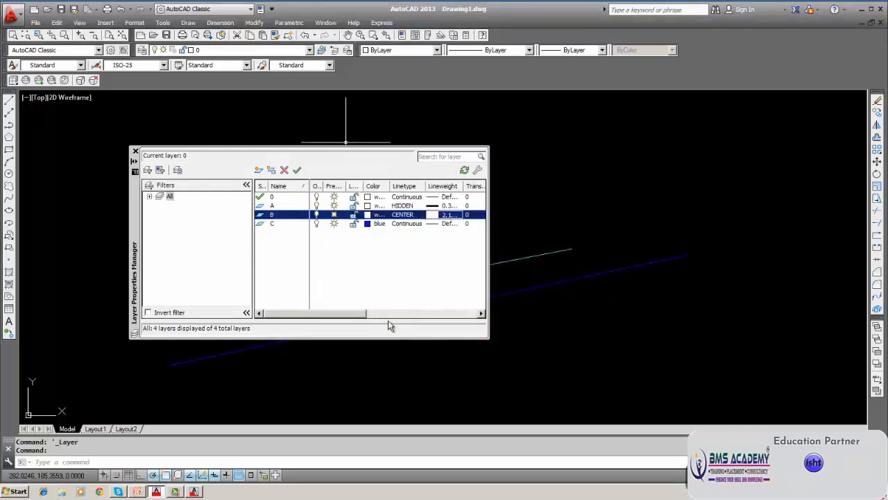
left_click(136, 150)
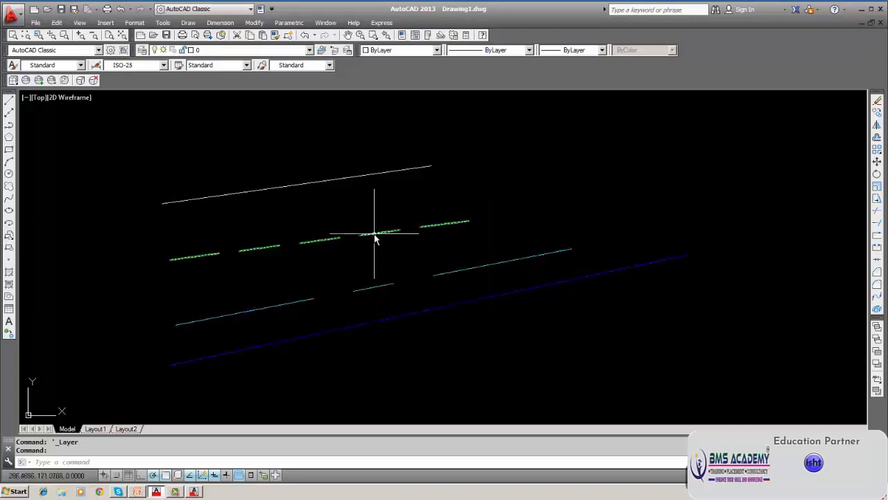
Step: Select the green dashed line to check which layer it is on, and deselect it
left_click(375, 234)
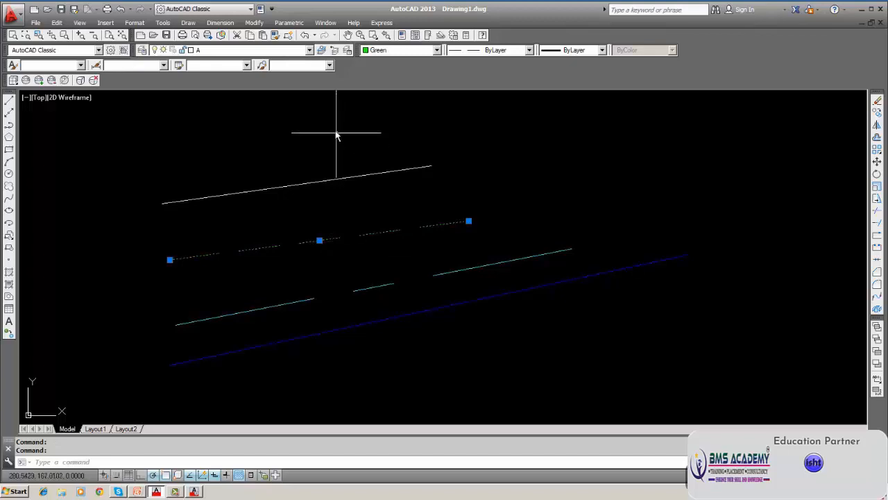
left_click(309, 51)
key("Escape")
key("Escape")
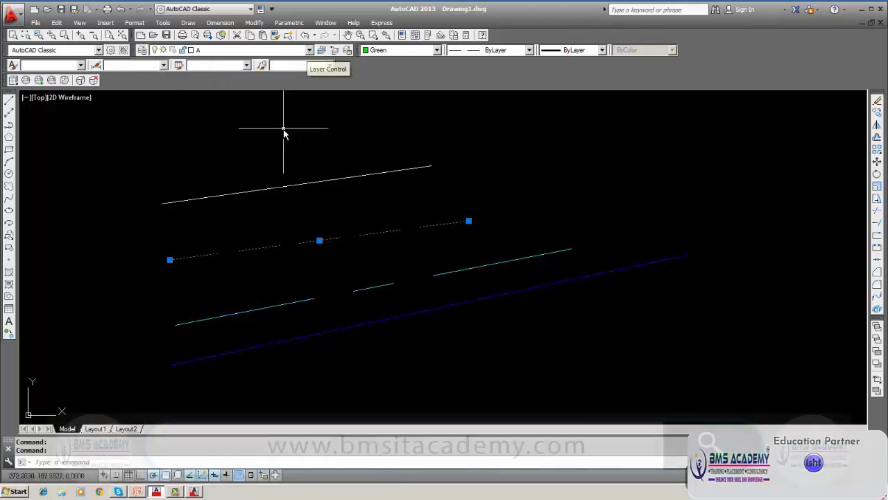
Step: Review the layers' transparency and plot settings in the layer manager, leave the transparency value unchanged, and close the manager
left_click(142, 50)
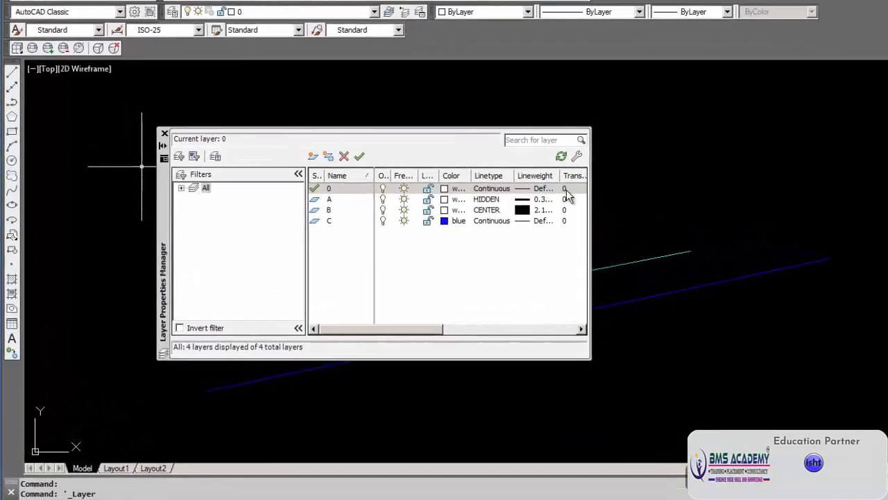
left_click(472, 198)
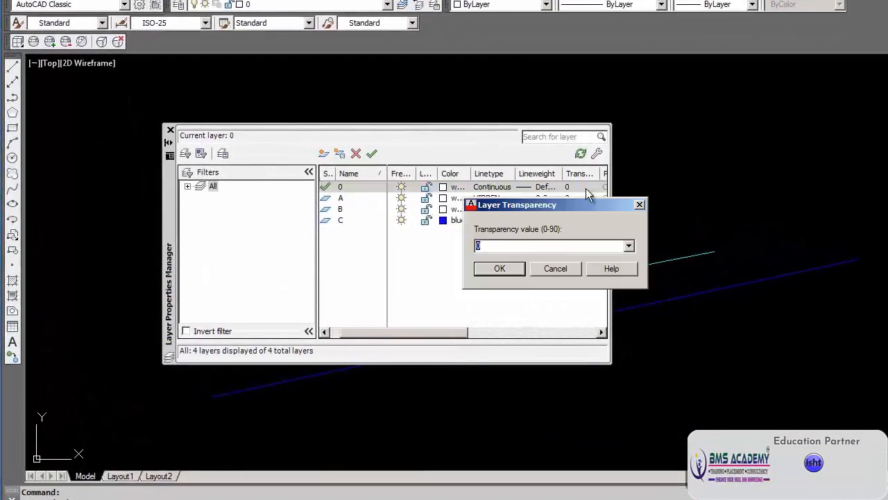
left_click(555, 268)
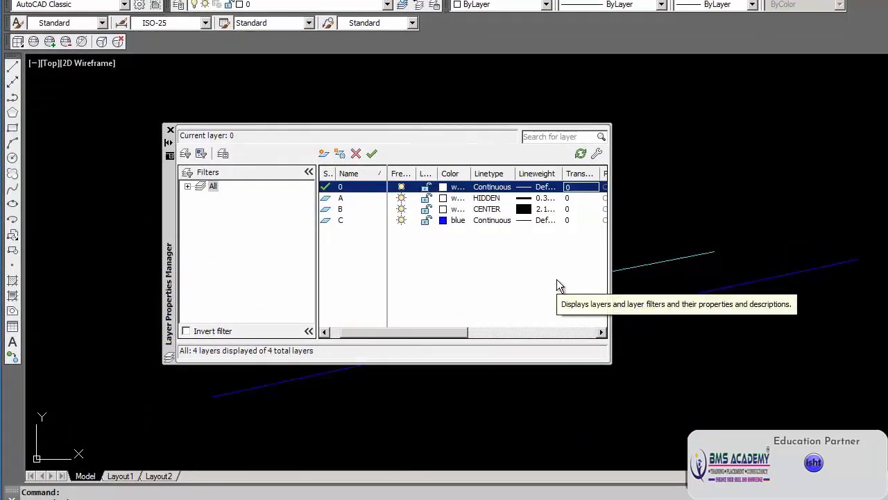
left_click_drag(429, 332, 475, 333)
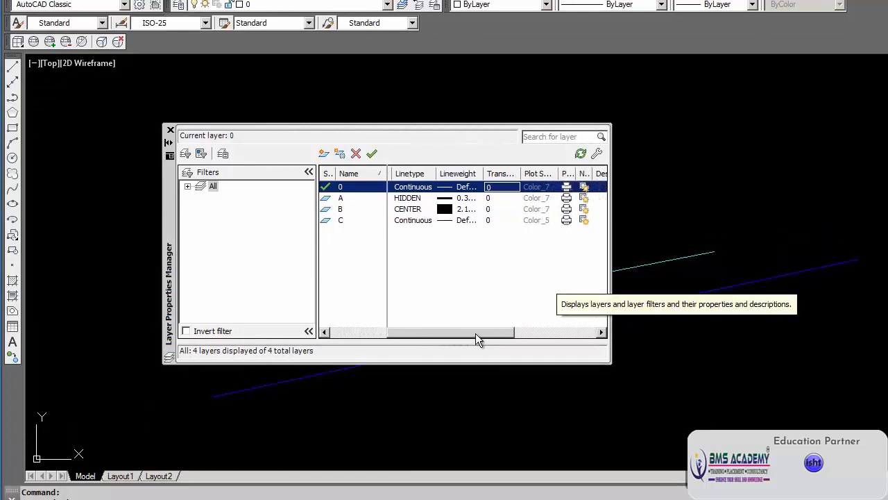
left_click(531, 199)
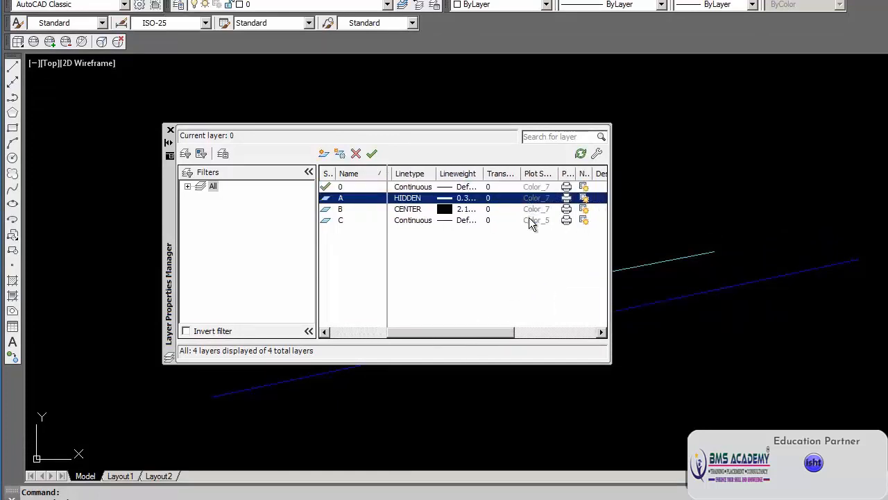
left_click_drag(504, 335, 382, 331)
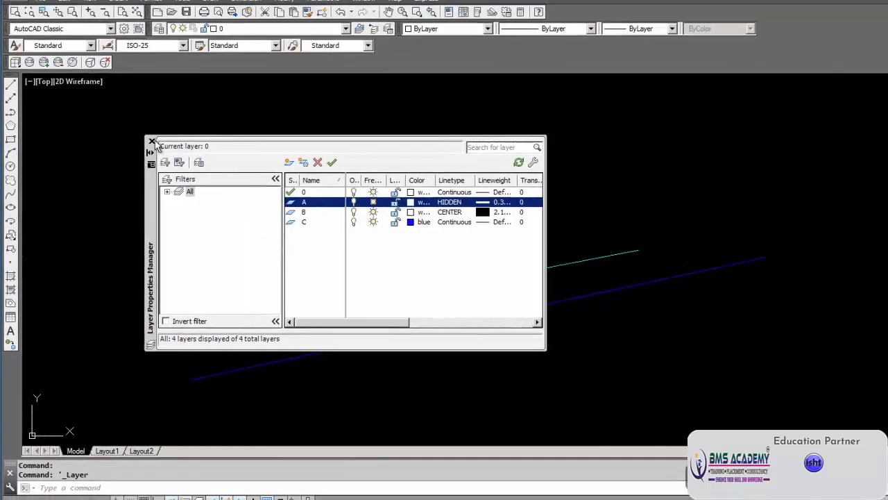
left_click(152, 141)
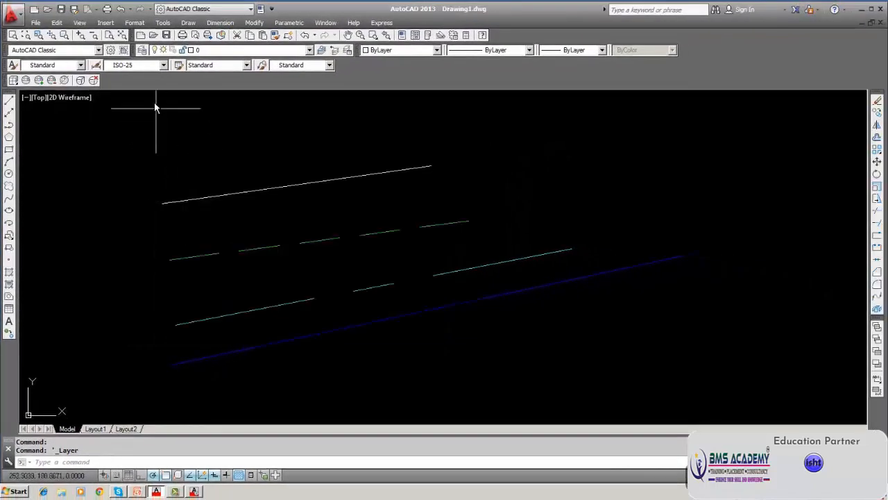
left_click(141, 50)
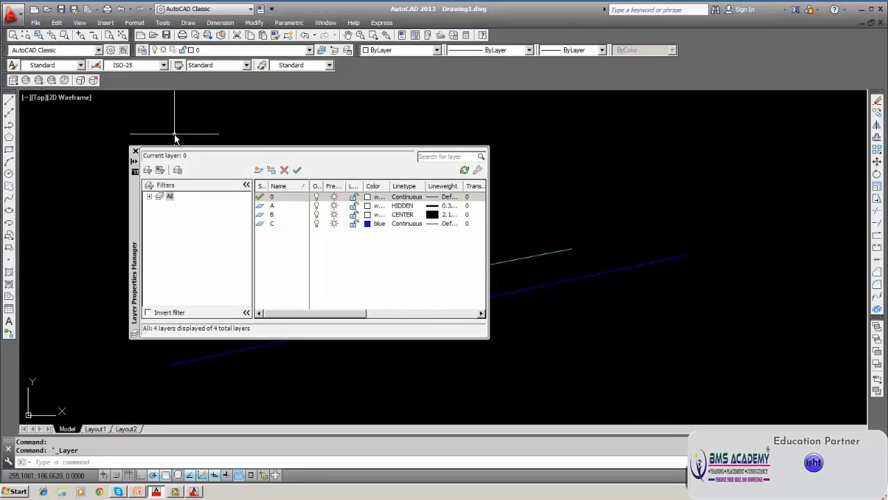
left_click(136, 153)
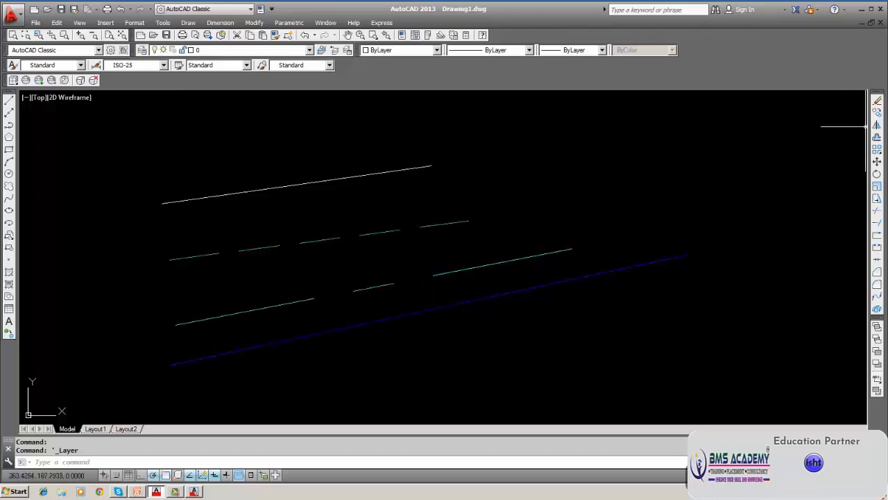
Step: Erase all four lines in the drawing using a window selection
left_click(878, 100)
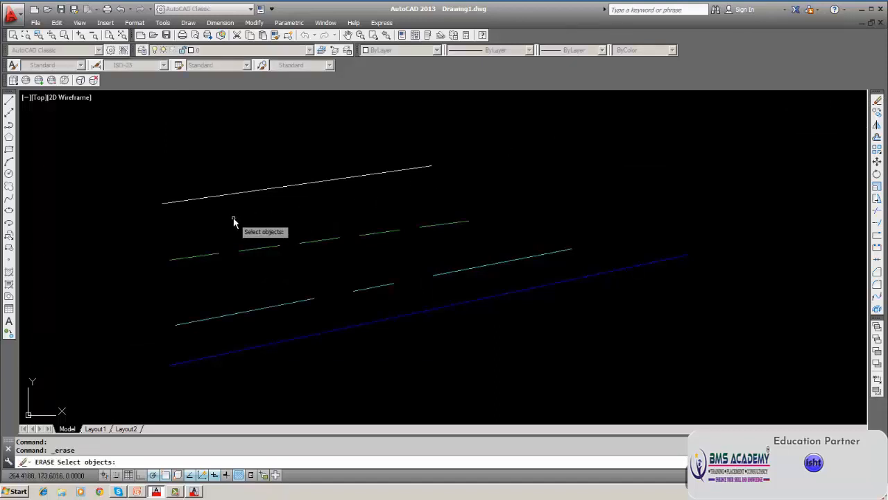
type("w")
key("Return")
left_click(98, 123)
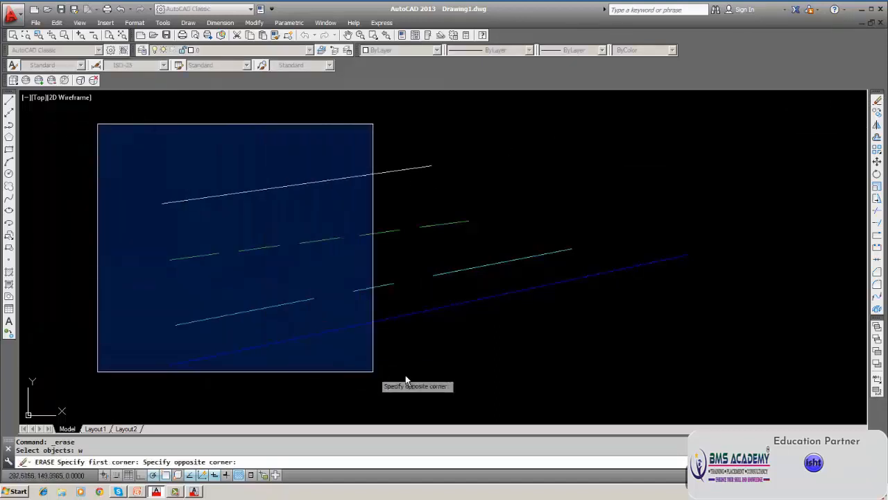
left_click(729, 376)
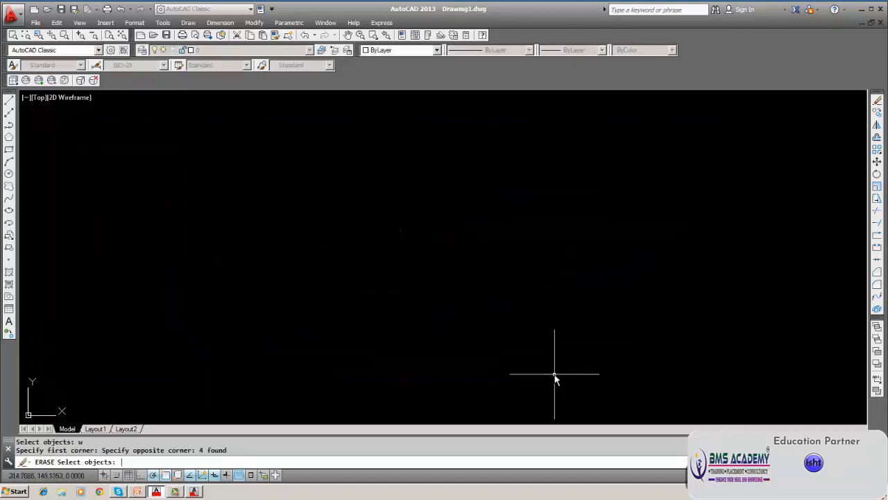
key("Return")
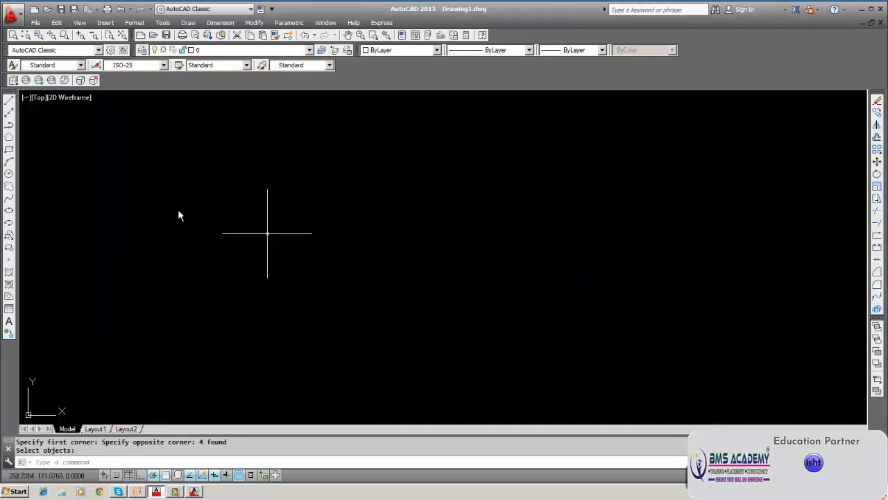
Step: Draw a circle on layer 0 near the middle of the drawing area
left_click(9, 173)
left_click(412, 264)
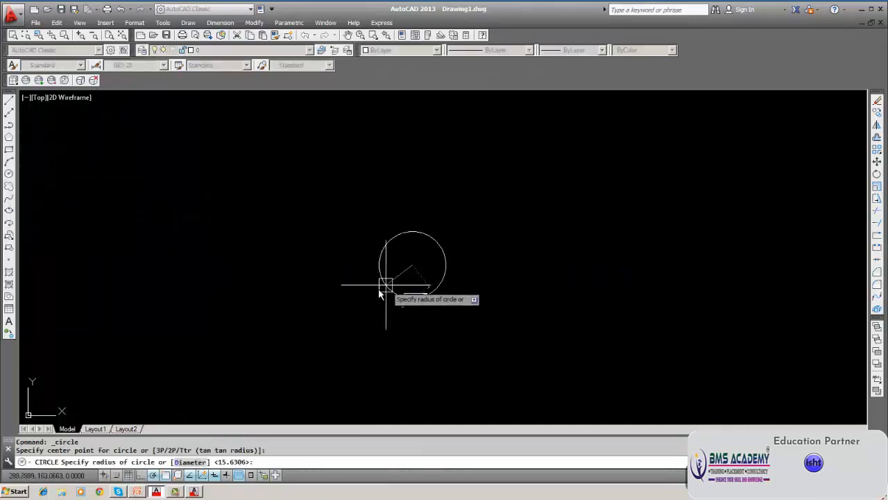
left_click(363, 301)
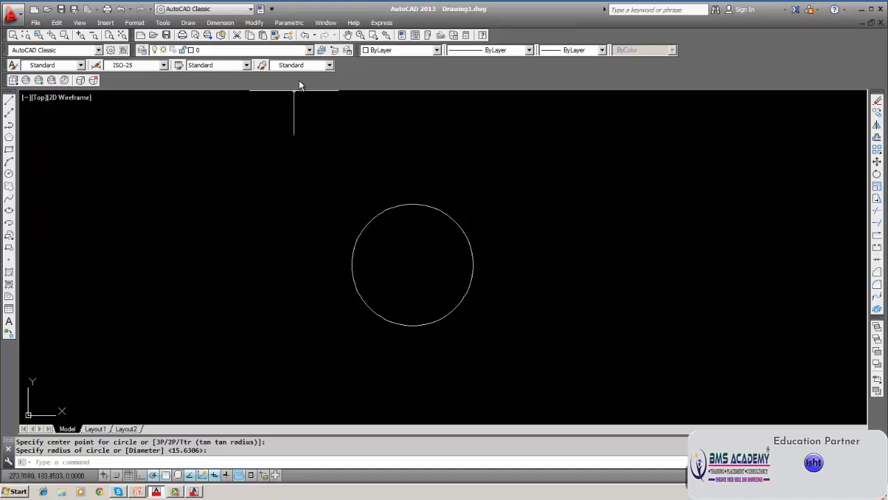
Step: Make layer A current and draw a nearly square rectangle to the left of the circle
left_click(309, 51)
left_click(278, 72)
left_click(295, 64)
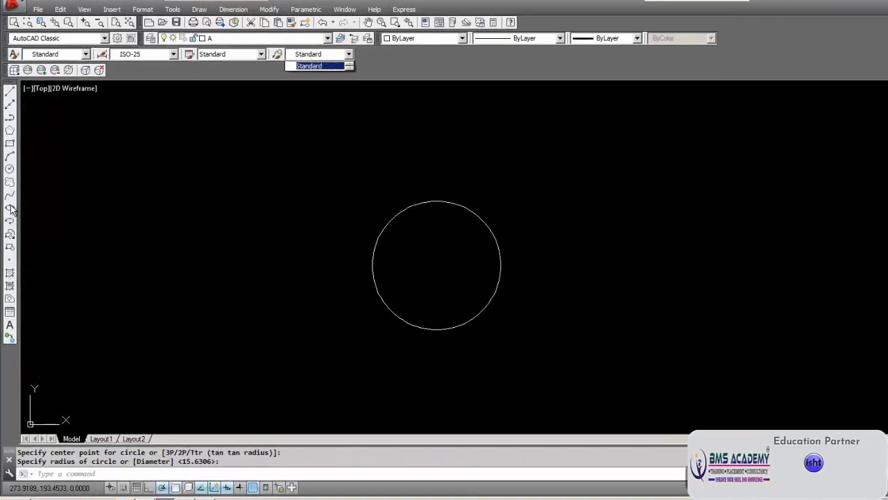
left_click(88, 155)
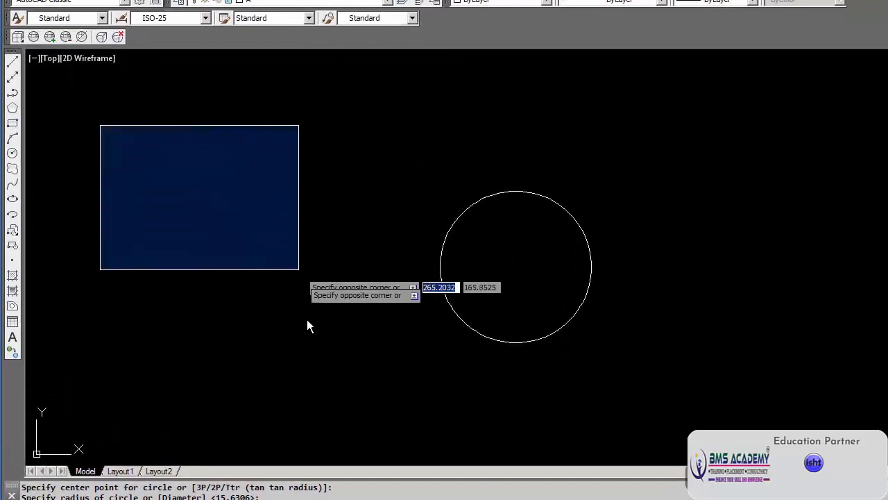
key("Escape")
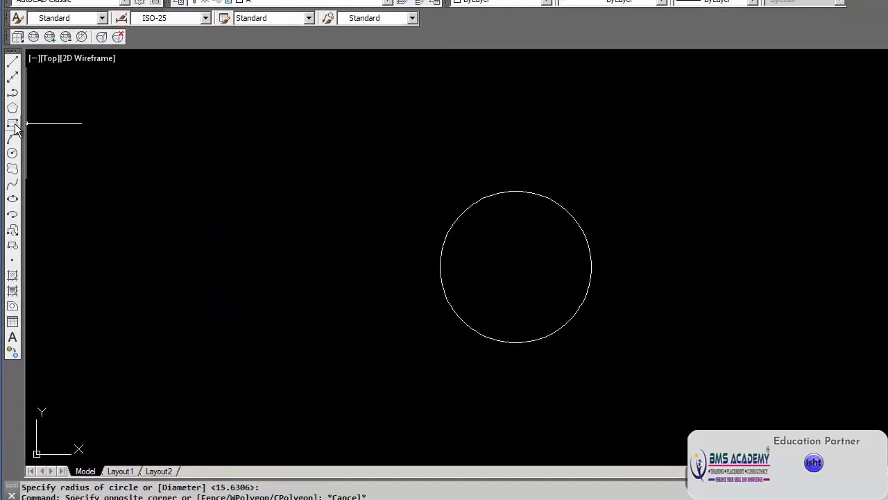
left_click(12, 123)
left_click(198, 124)
left_click(360, 288)
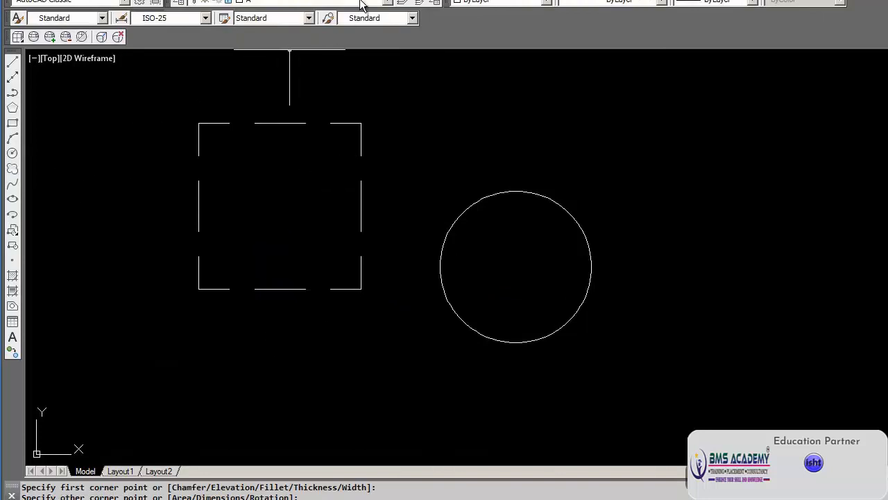
Step: Make layer B current and draw a 5-sided polygon, inscribed in a circle, to the right of the existing circle
left_click(387, 2)
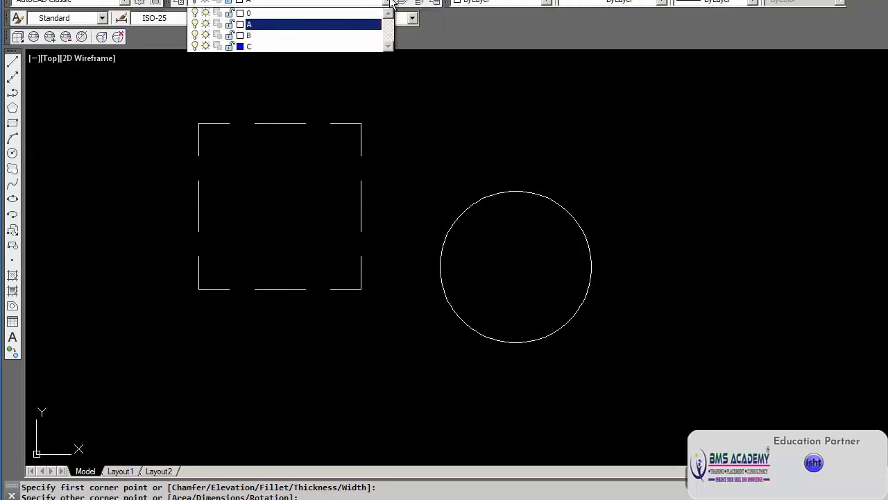
left_click(288, 32)
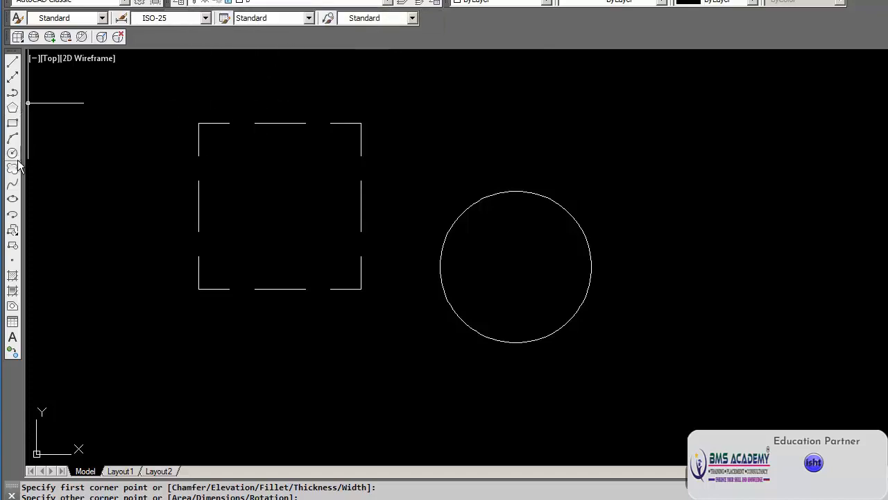
left_click(12, 107)
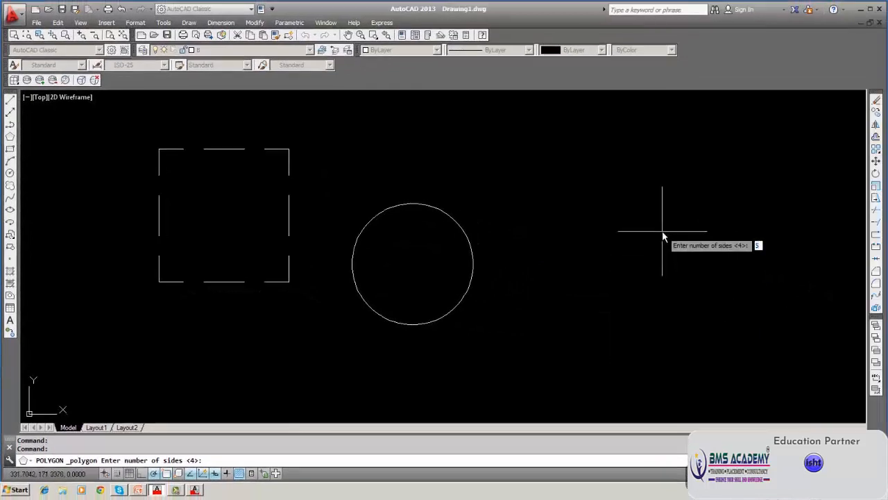
key("Return")
left_click(662, 236)
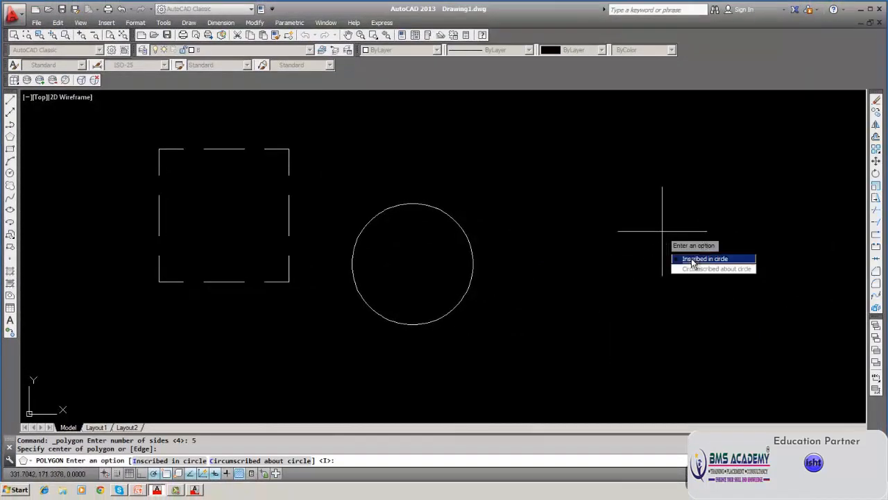
left_click(689, 263)
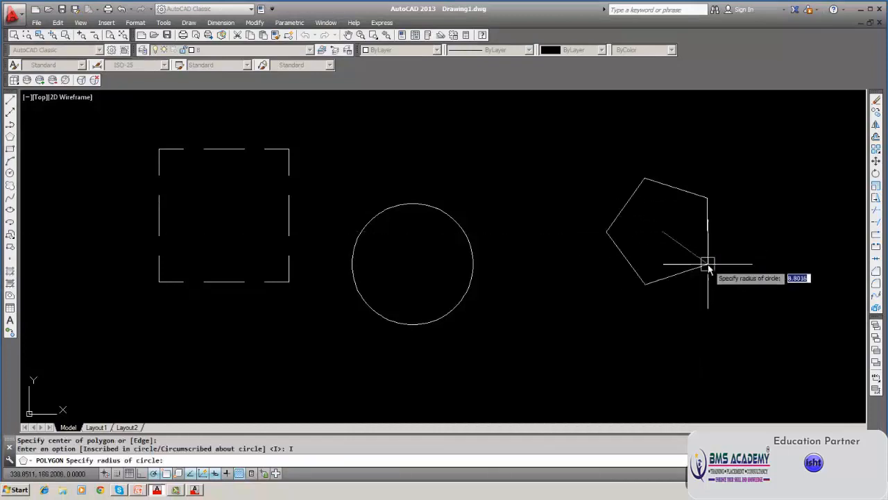
left_click(691, 271)
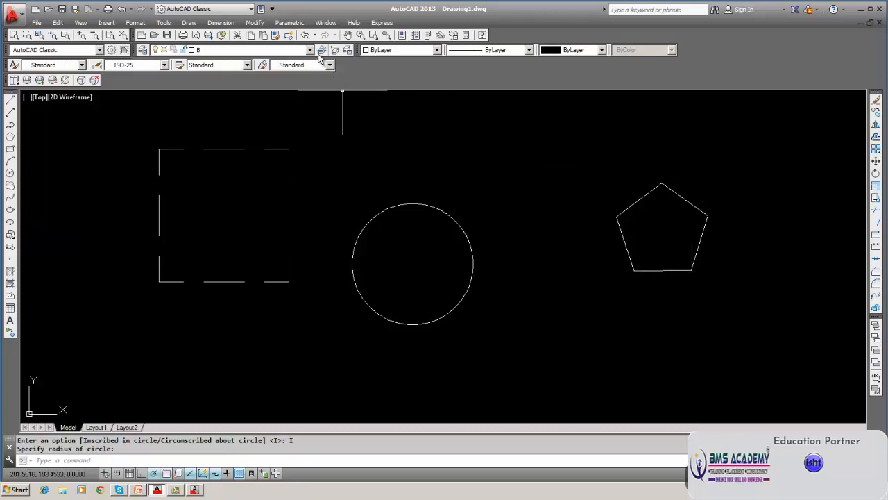
Step: Check layer B's linetype and lineweight in the layer manager, and examine the pentagon's edges up close
left_click(142, 50)
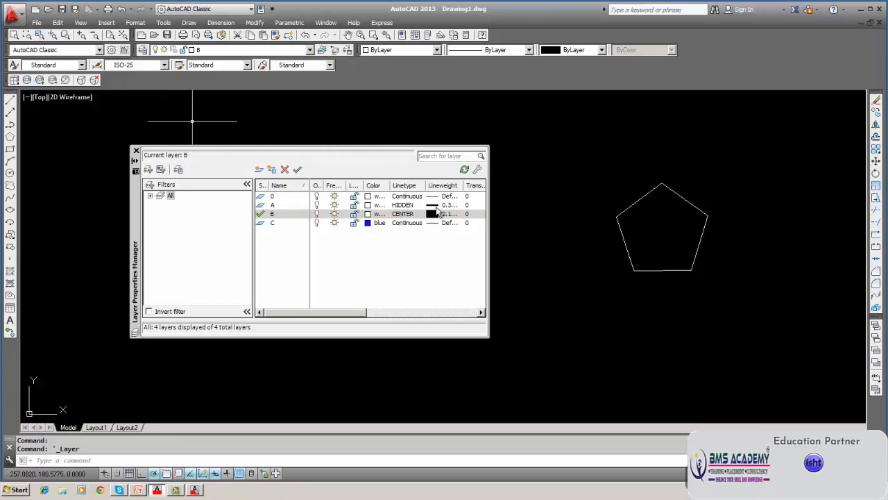
left_click(136, 150)
middle_click_drag(549, 297, 252, 294)
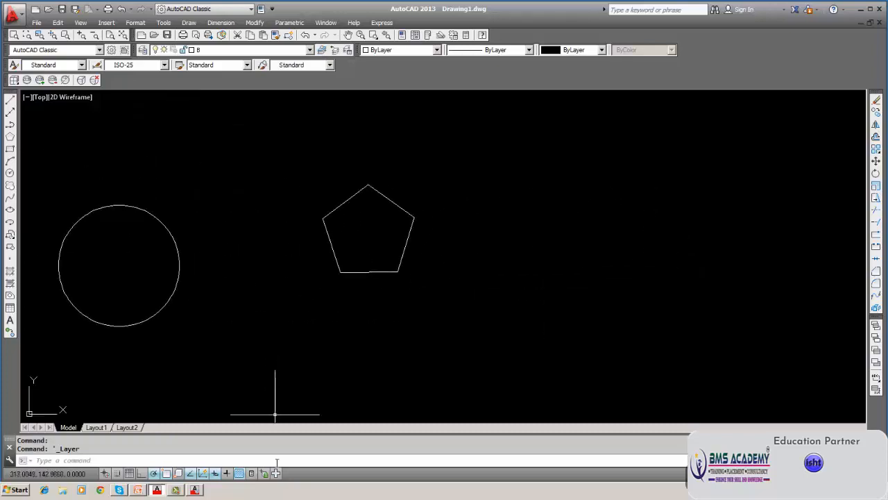
scroll(386, 317, "up", 8)
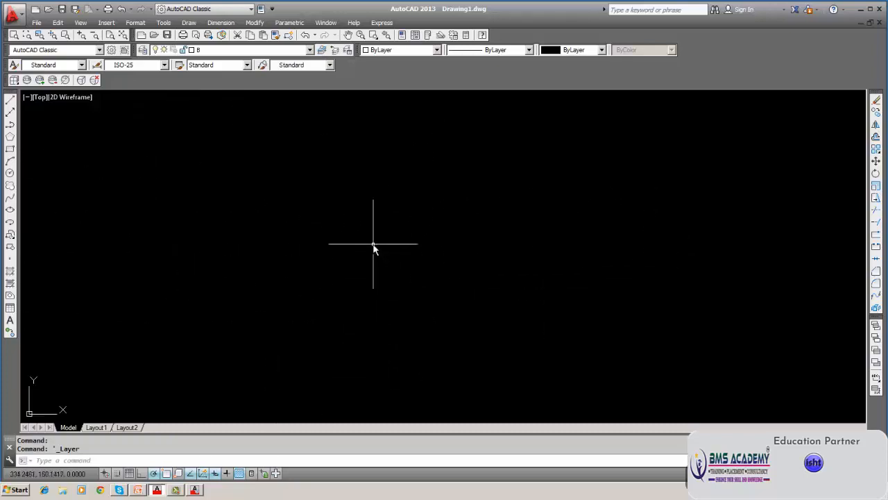
middle_click_drag(377, 243, 378, 389)
scroll(340, 285, "up", 6)
scroll(340, 285, "down", 2)
middle_click_drag(357, 231, 387, 346)
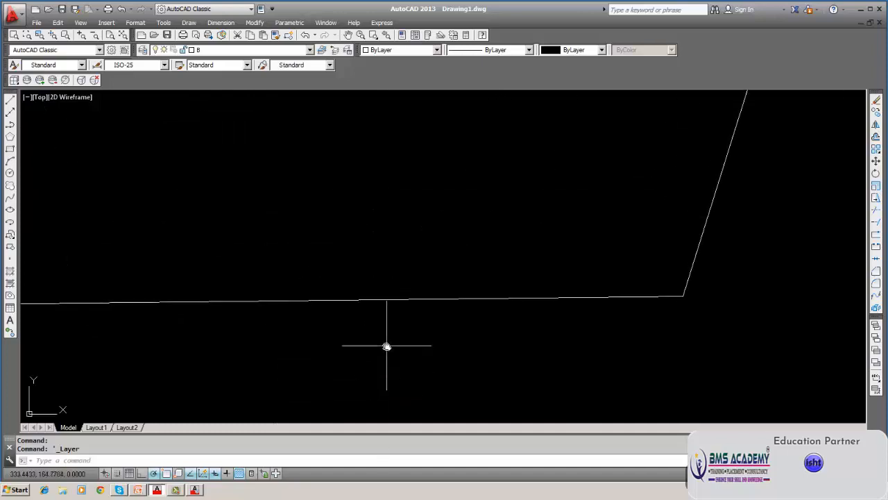
scroll(387, 345, "up", 6)
scroll(387, 346, "down", 12)
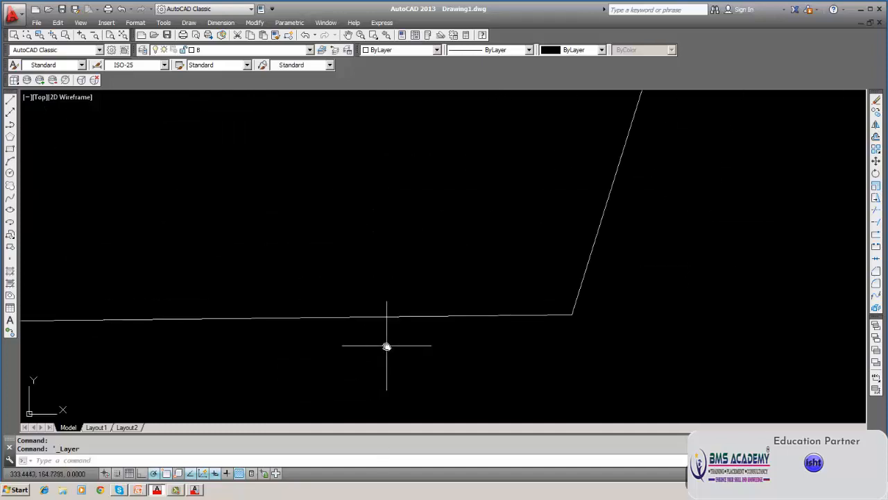
Step: Check which layer the pentagon is on, look through the layer list, and leave the pentagon deselected
left_click(343, 325)
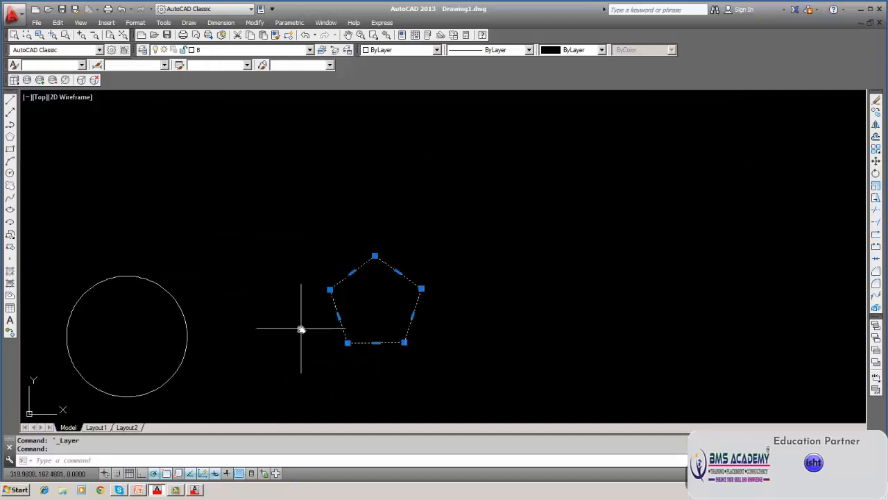
key("Escape")
middle_click_drag(362, 294, 413, 262)
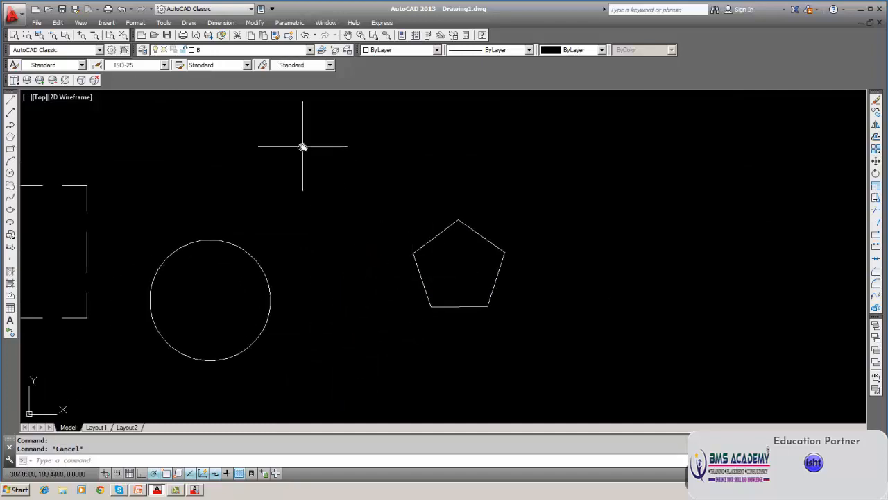
left_click(309, 50)
left_click(310, 50)
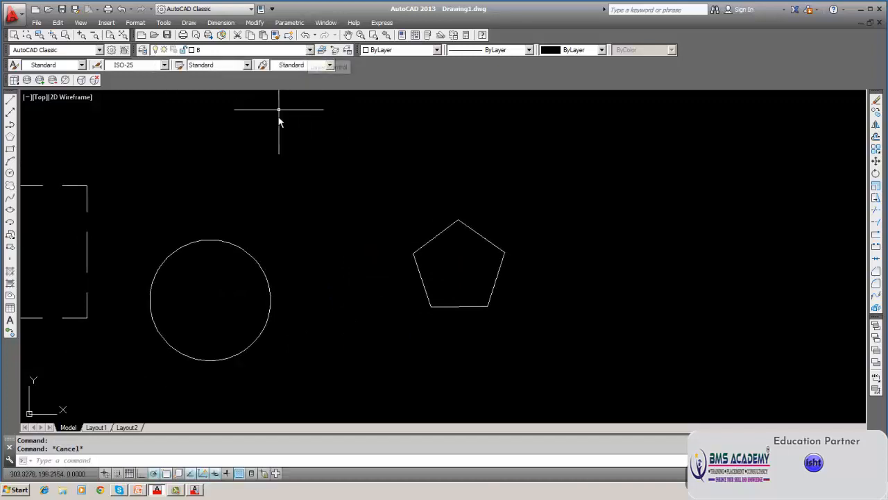
left_click(424, 245)
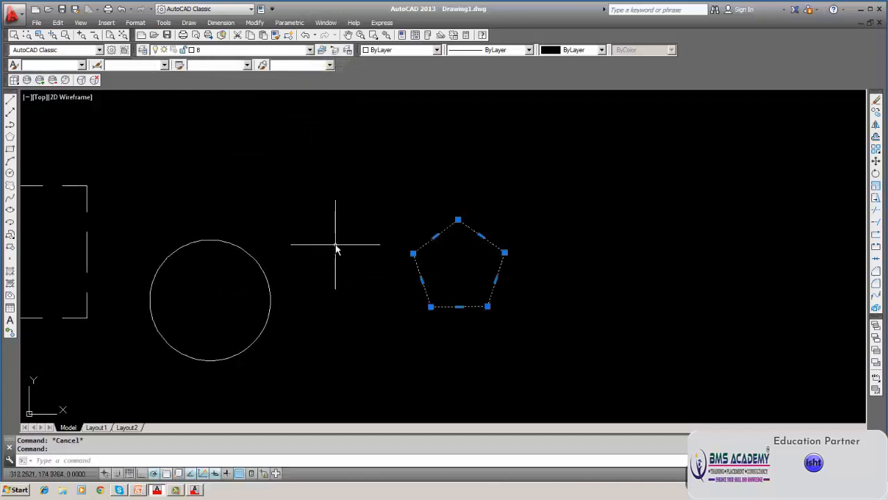
key("Escape")
Step: Undock the Layers toolbar and float it over the upper edge of the drawing area
left_click_drag(139, 50, 90, 88)
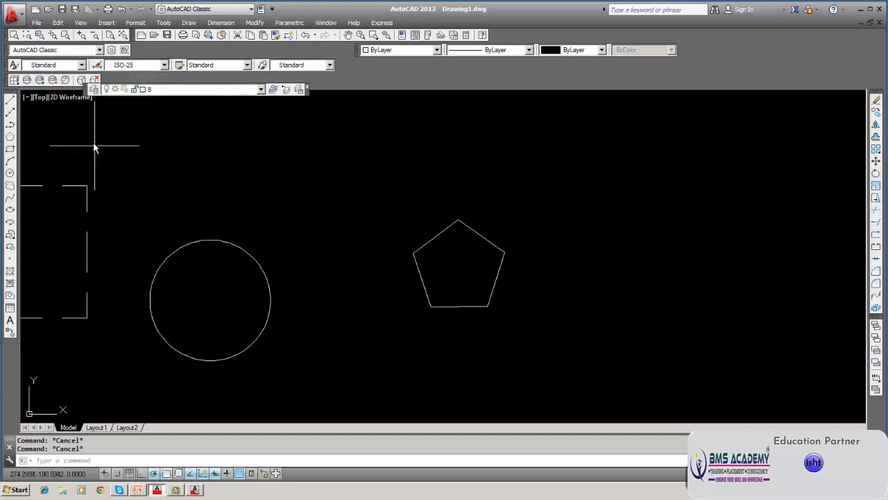
Step: Set layer B's color to red in the layer manager
left_click(94, 90)
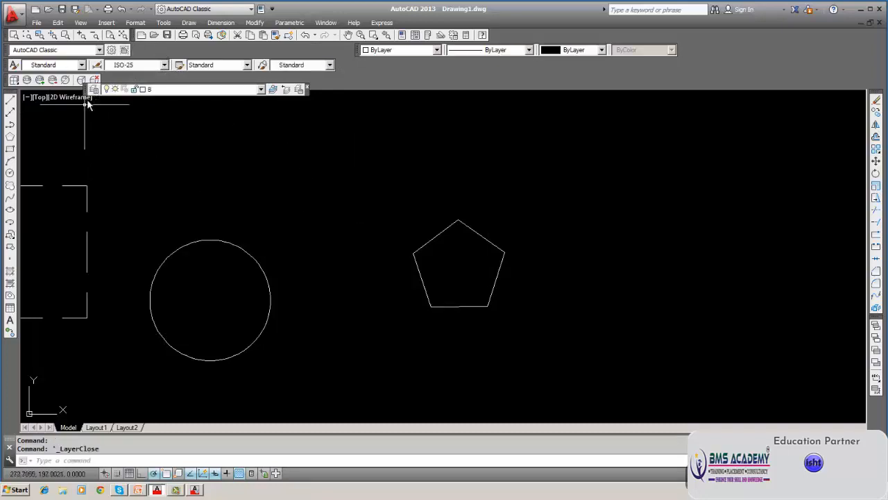
left_click(95, 90)
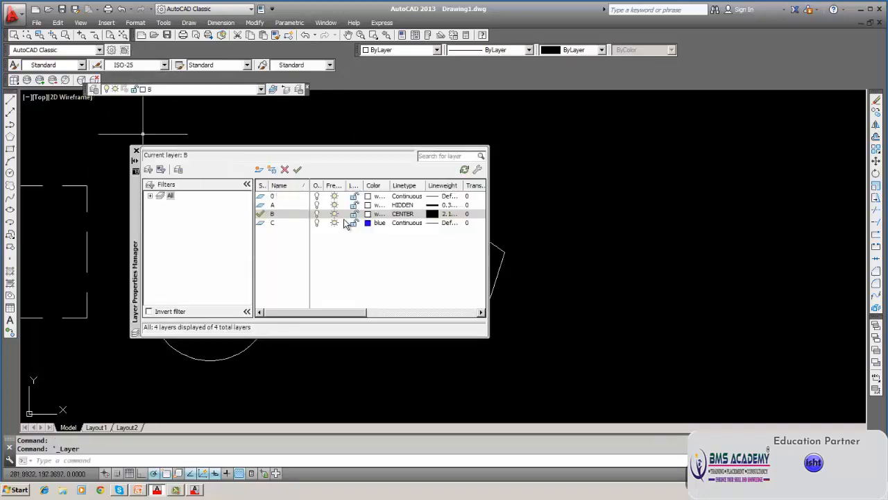
left_click(367, 214)
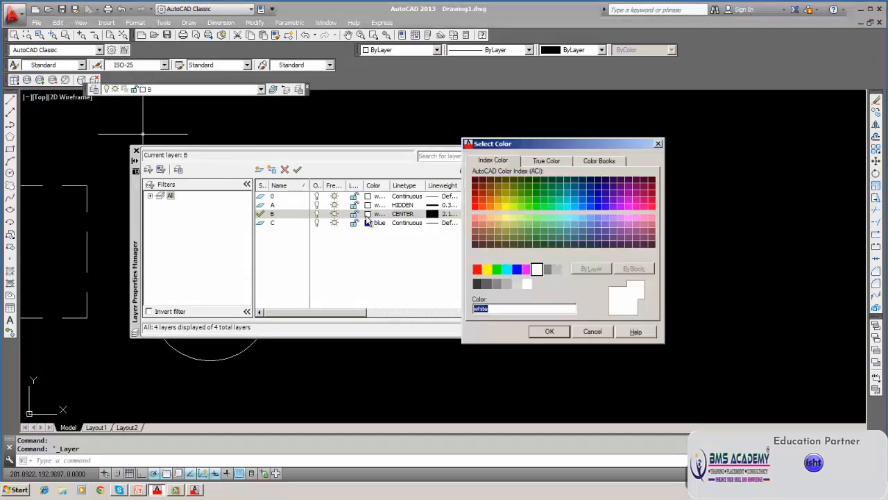
double_click(475, 265)
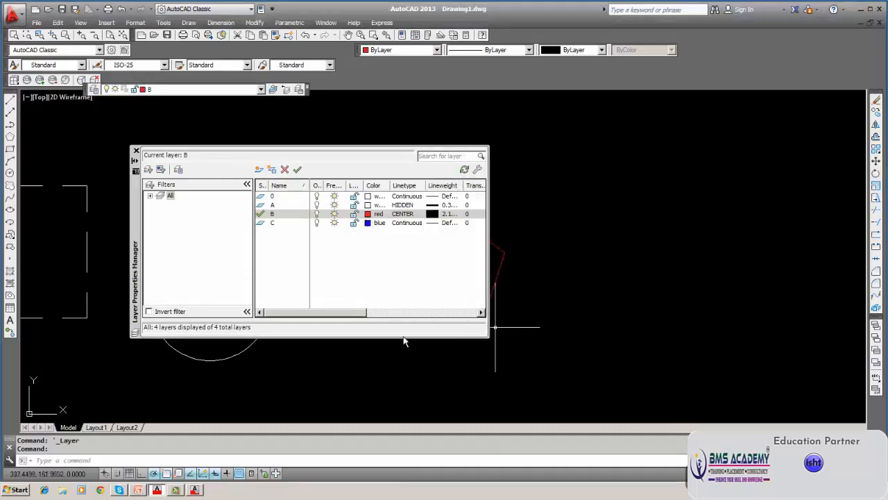
Step: Set layer B's linetype to HIDDEN and close the layer manager
left_click(398, 215)
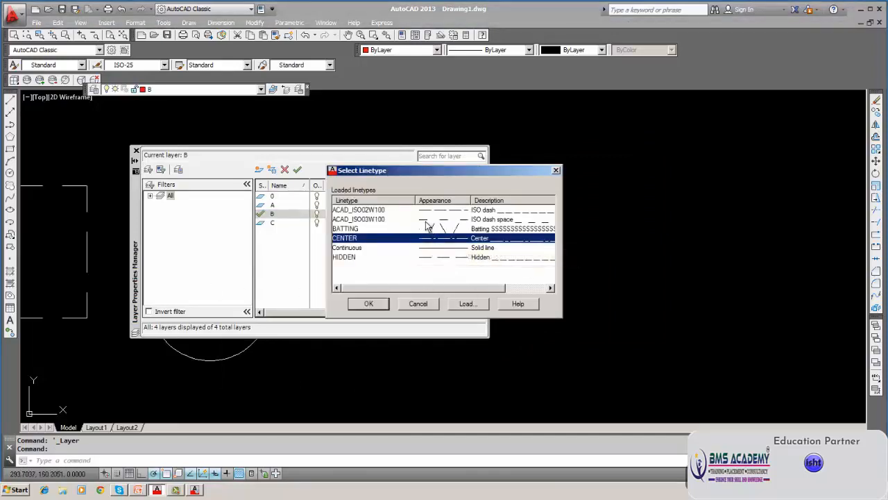
left_click(435, 258)
left_click(384, 306)
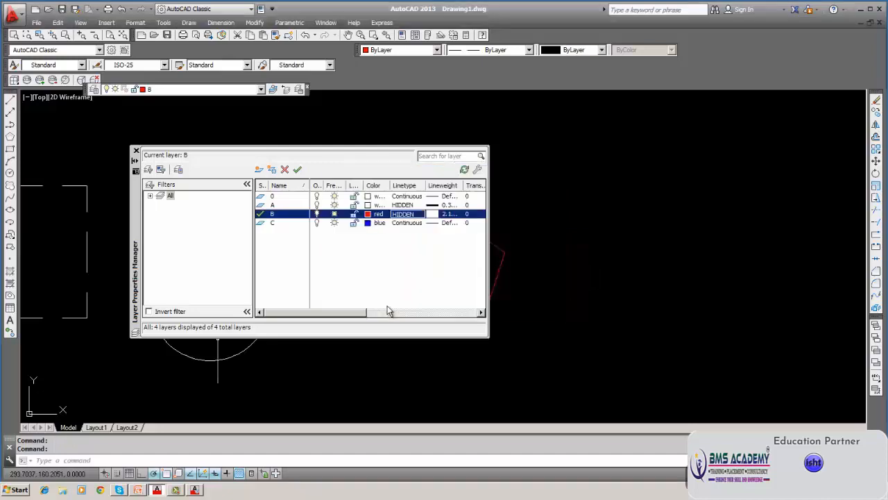
left_click(136, 151)
Step: Examine the pentagon's edges up close, regenerate the drawing, and compare the pentagon with the square and circle
scroll(441, 306, "up", 6)
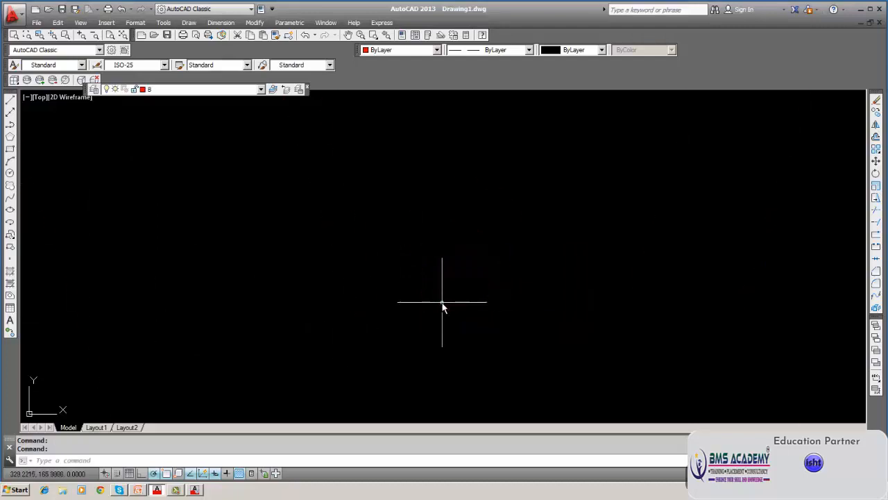
scroll(441, 305, "down", 4)
scroll(396, 278, "up", 5)
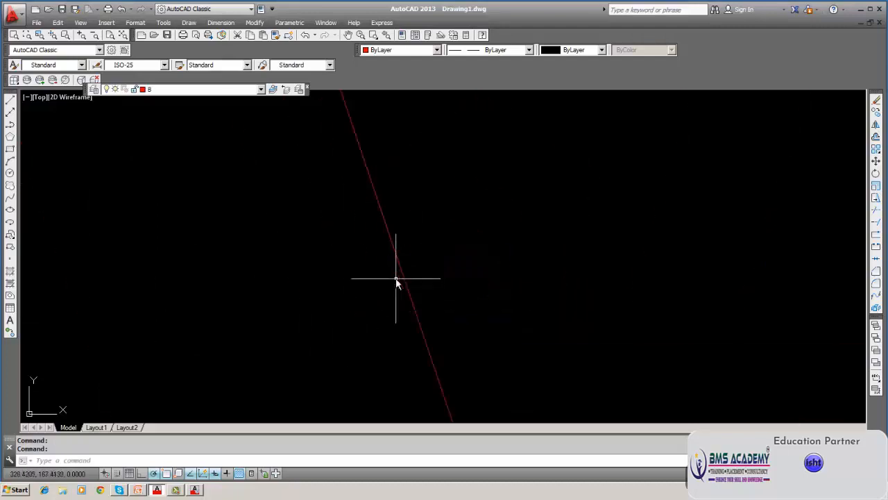
scroll(387, 302, "down", 4)
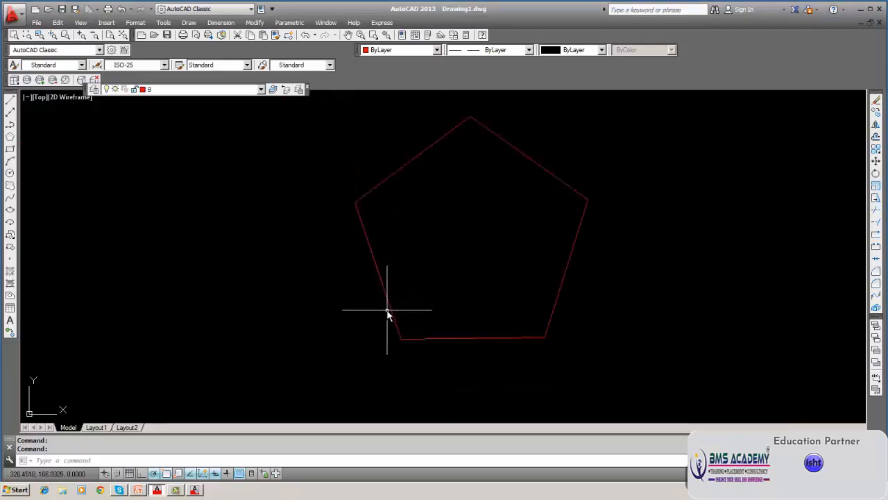
type("r")
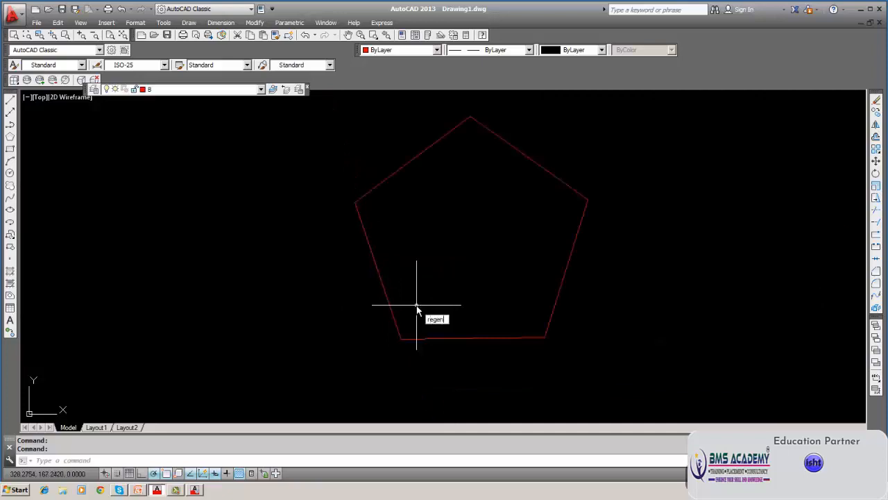
type("egen")
key("Return")
key("Escape")
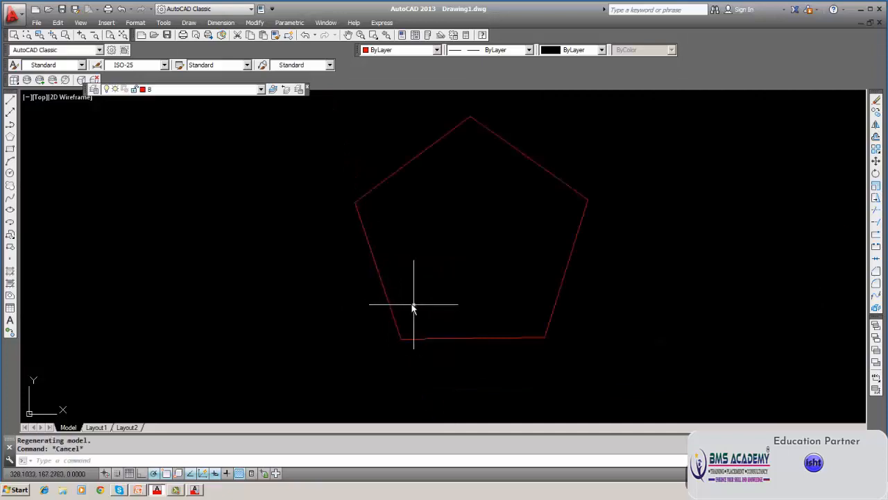
scroll(412, 309, "down", 8)
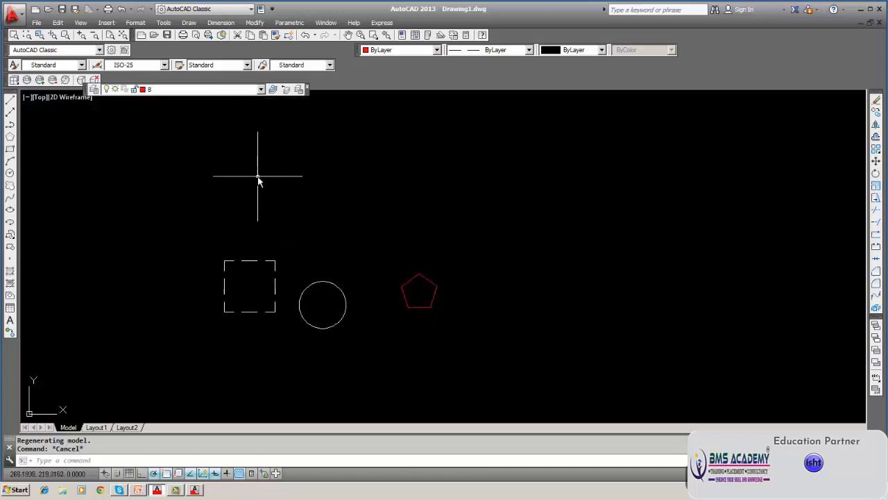
Step: Check which layer the dashed square is on, lock layer A, and make layer 0 current
left_click(244, 262)
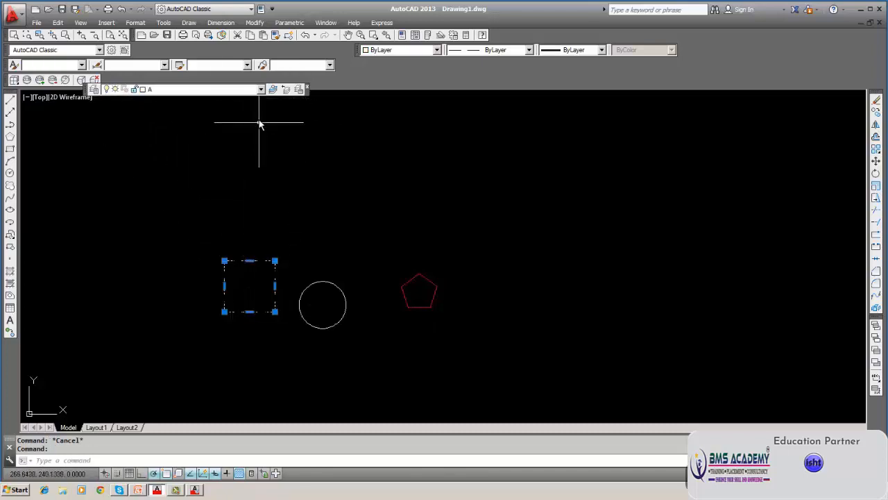
key("Escape")
left_click(261, 89)
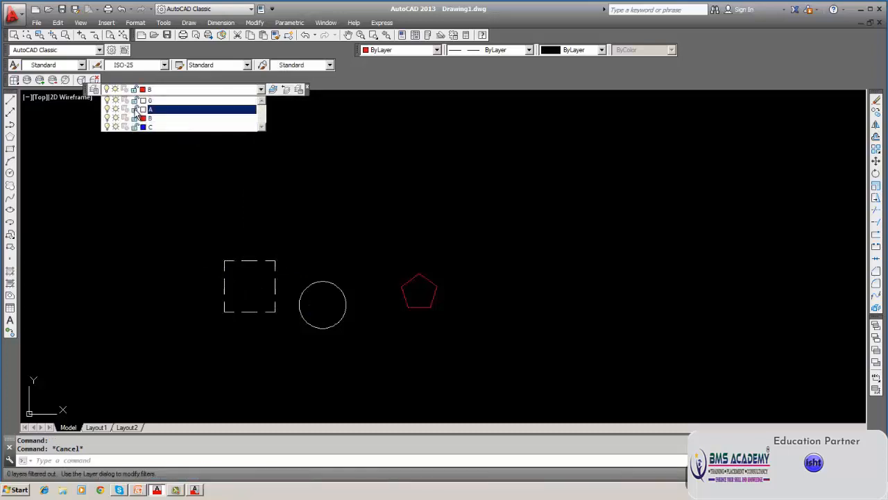
left_click(182, 102)
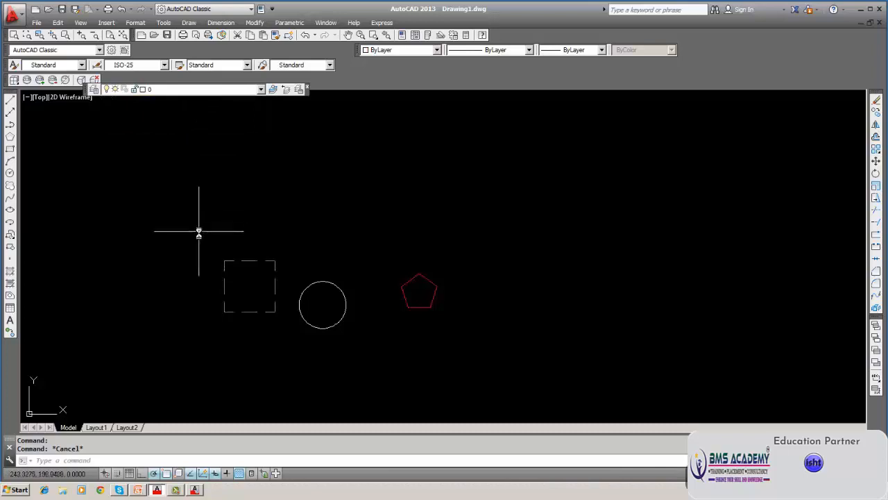
key("Escape")
Step: Try to edit the dashed square on locked layer A, and try to erase it with a selection window
double_click(246, 261)
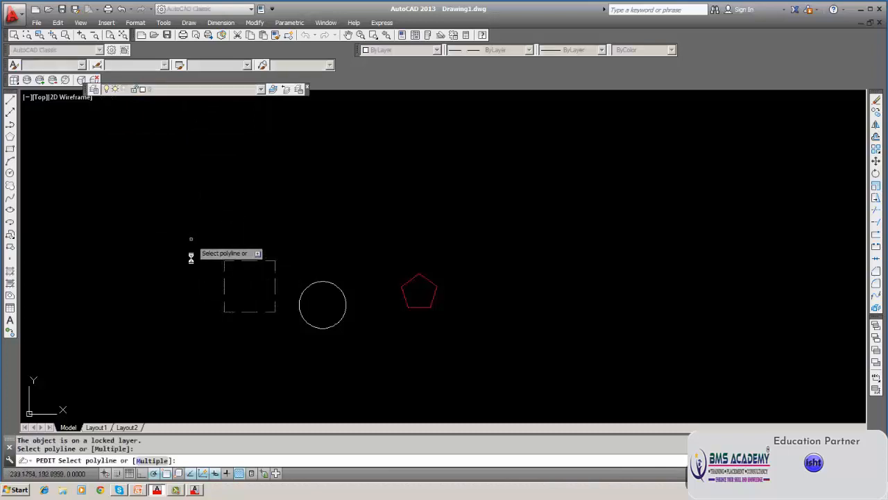
key("Escape")
left_click(875, 101)
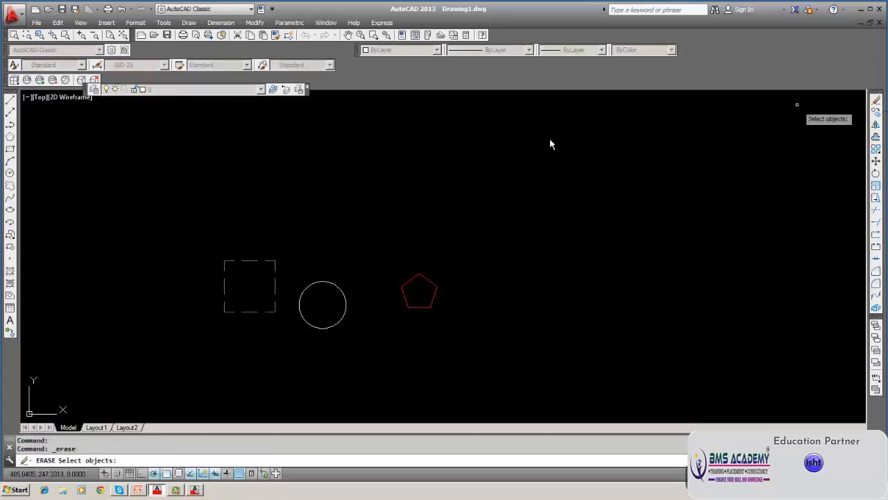
left_click(201, 227)
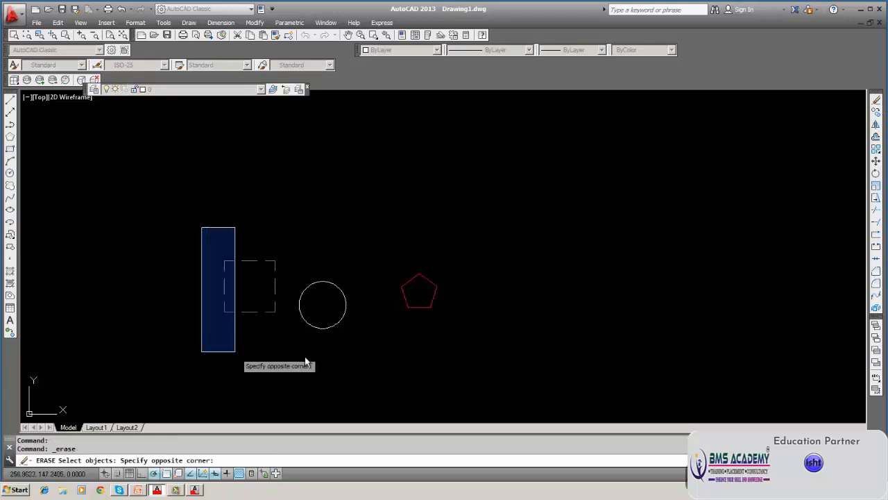
left_click(267, 347)
key("Escape")
key("Escape")
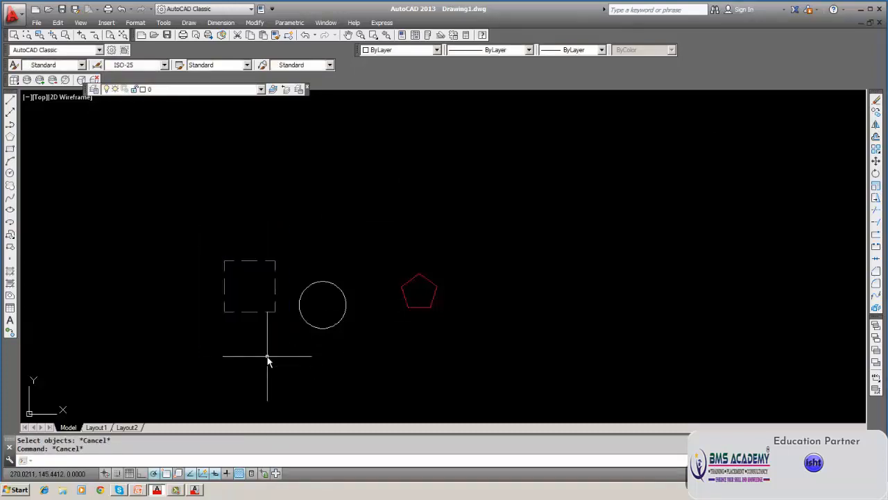
Step: Start the Erase command, check the Lesson-05 layers slide in PowerPoint, and switch to the AutoCAD Help page on PDMODE
left_click(876, 101)
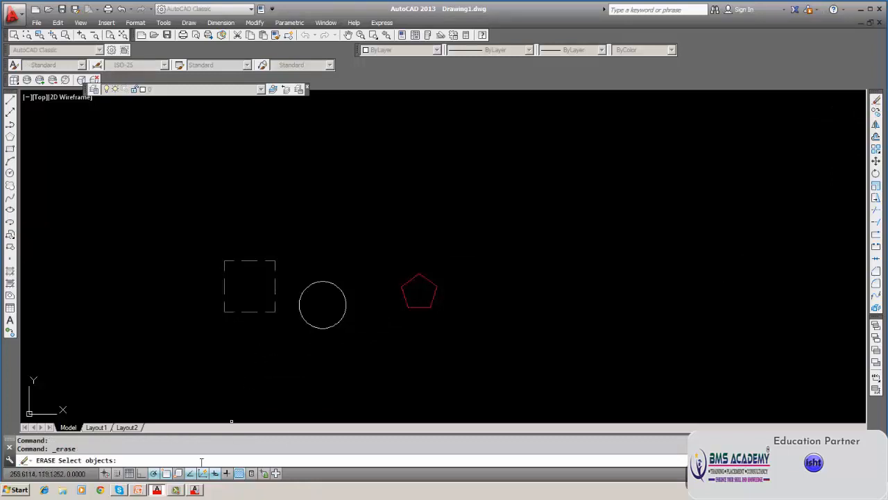
left_click(142, 490)
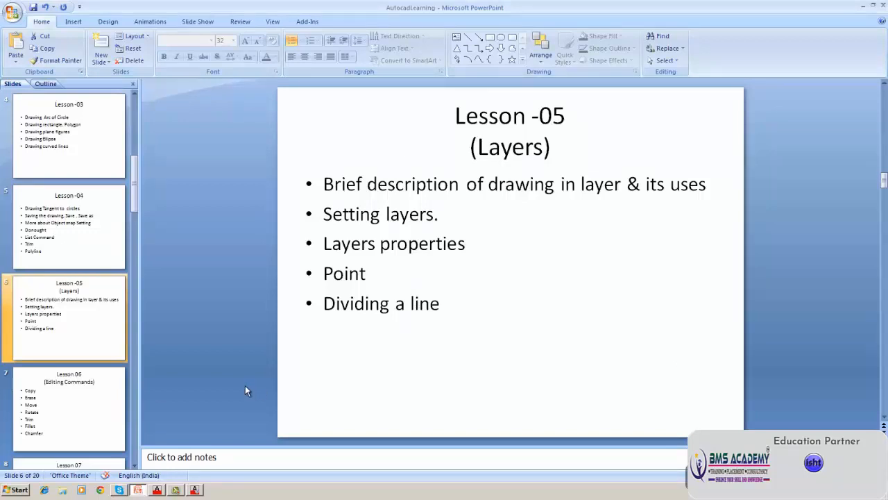
left_click(194, 491)
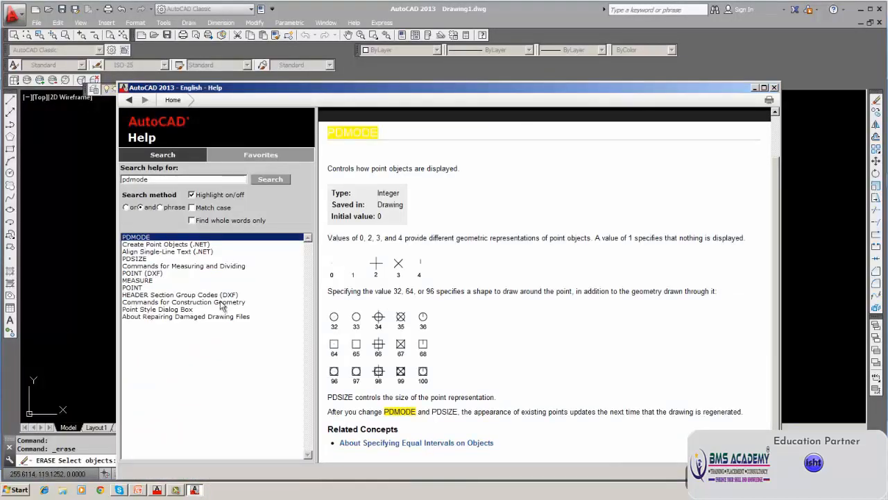